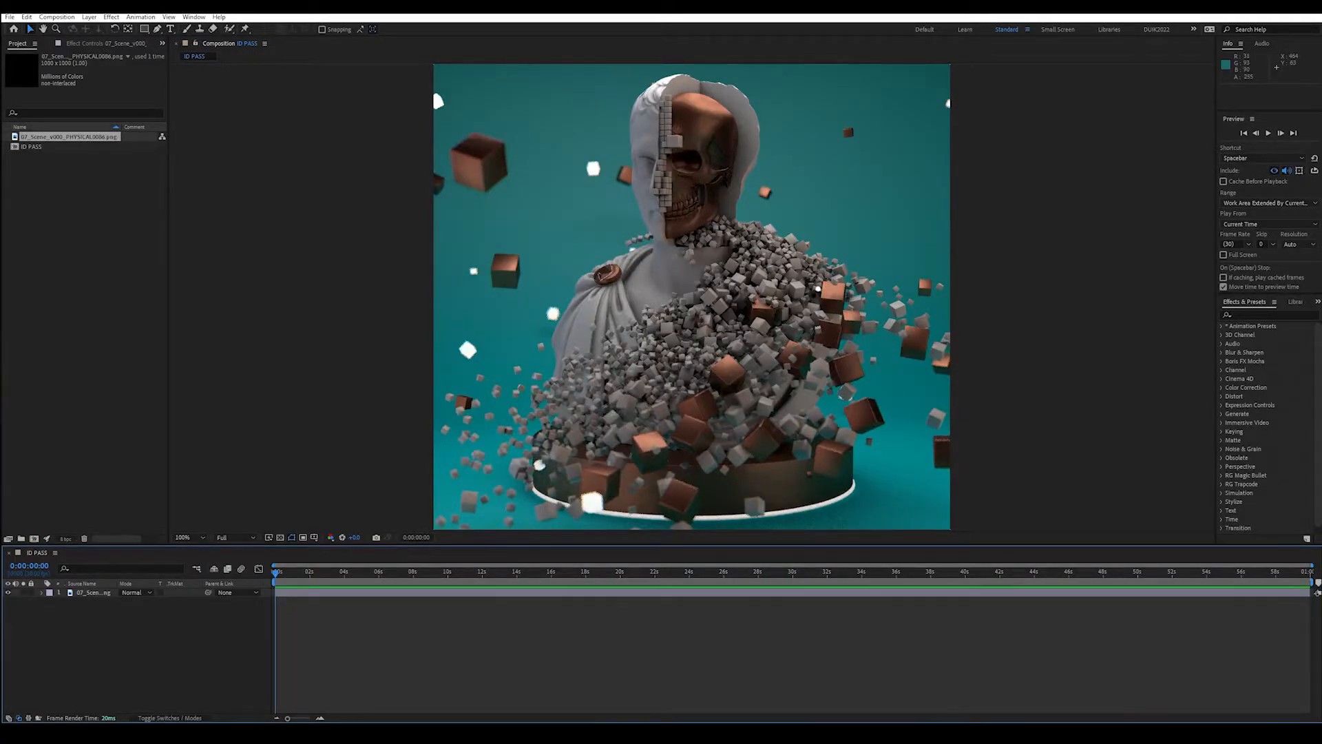
- Add an adjustment layer and draw a closed Pen tool mask around the exposed copper half of the skull
left_click(157, 29)
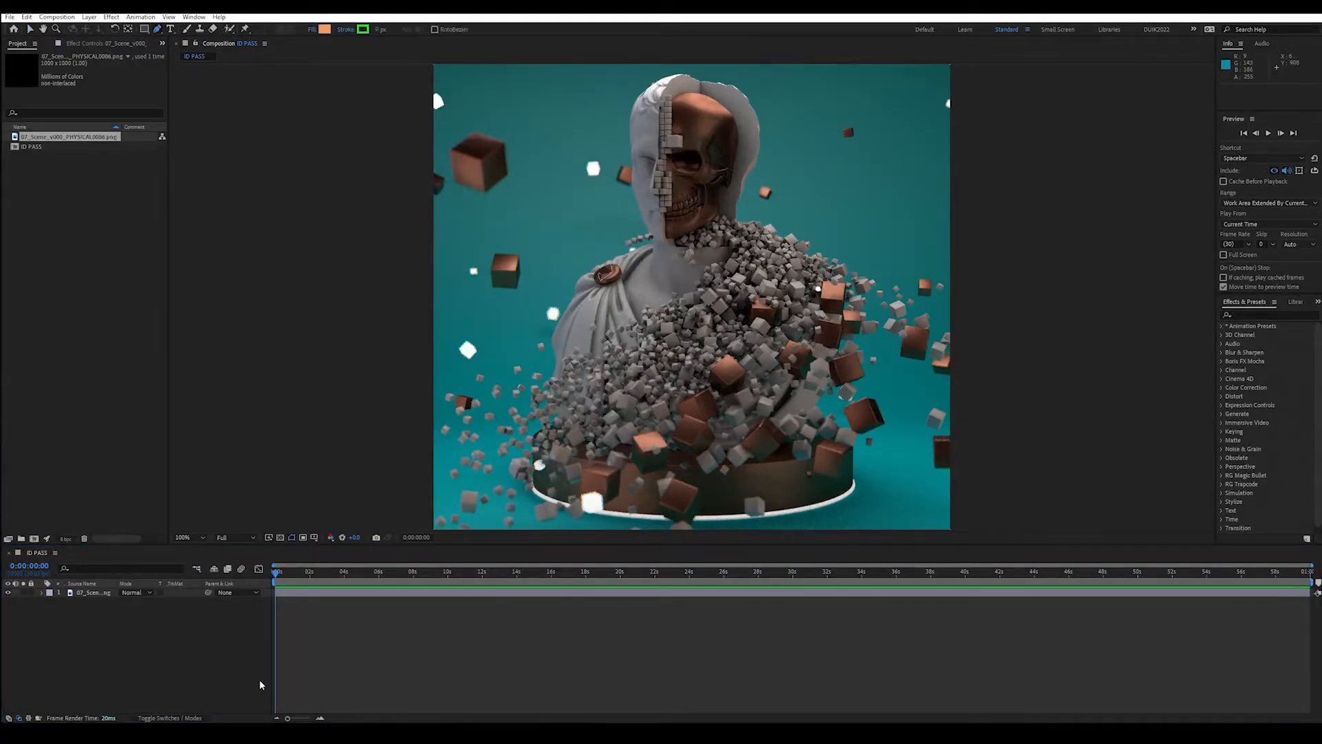
left_click(131, 648)
mouse_move(165, 518)
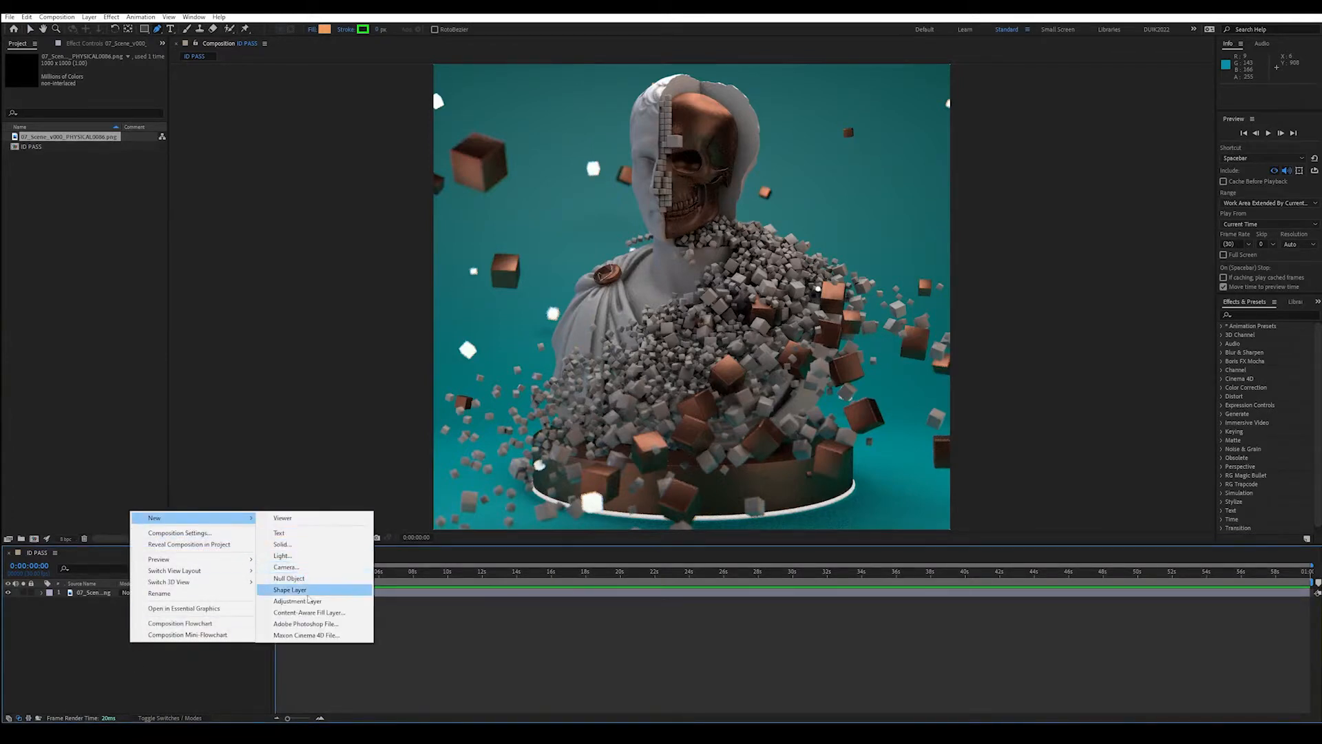
left_click(303, 598)
mouse_move(671, 100)
left_mouse_down()
mouse_move(693, 91)
mouse_move(737, 137)
left_mouse_up()
left_click_drag(728, 198, 666, 243)
left_click_drag(670, 201, 676, 134)
left_click(671, 100)
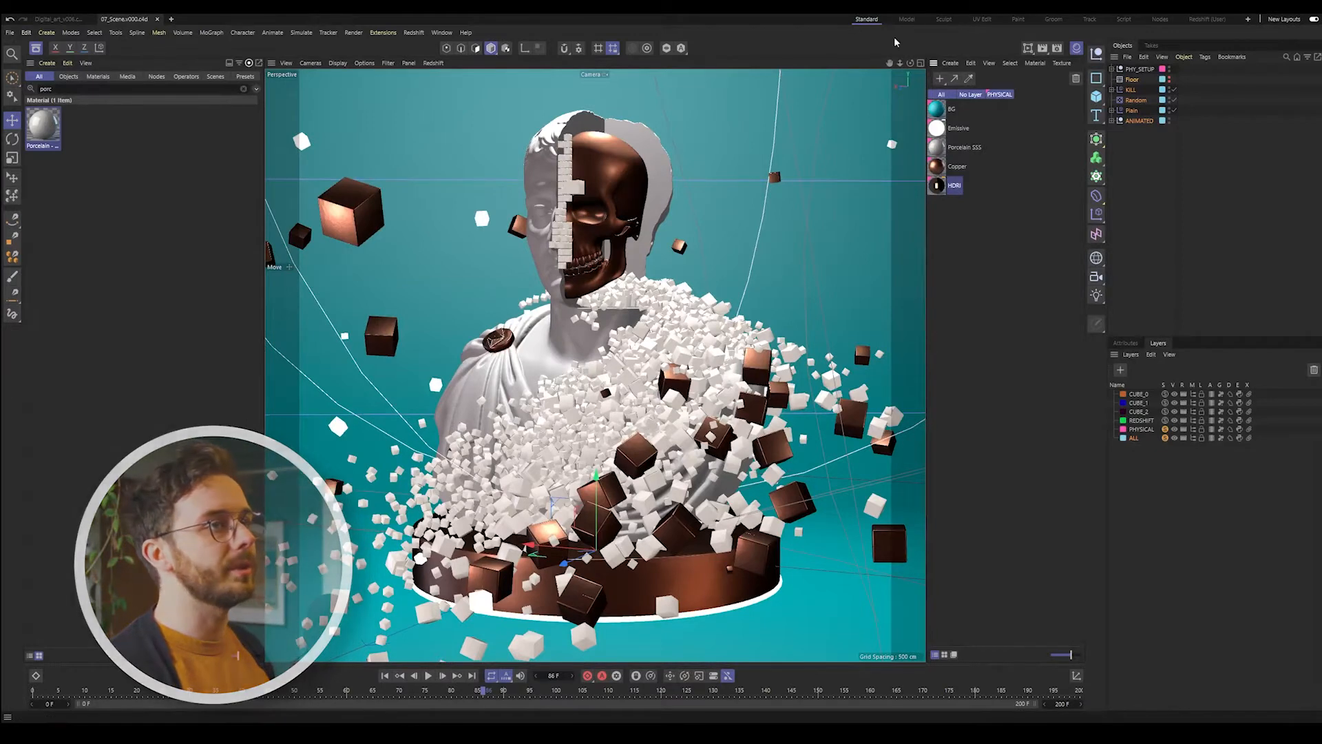
- In Cinema 4D, add a Compositing tag to the Plane inside PHY_OBJECTS and enable object buffer 1 on it
left_click(1111, 69)
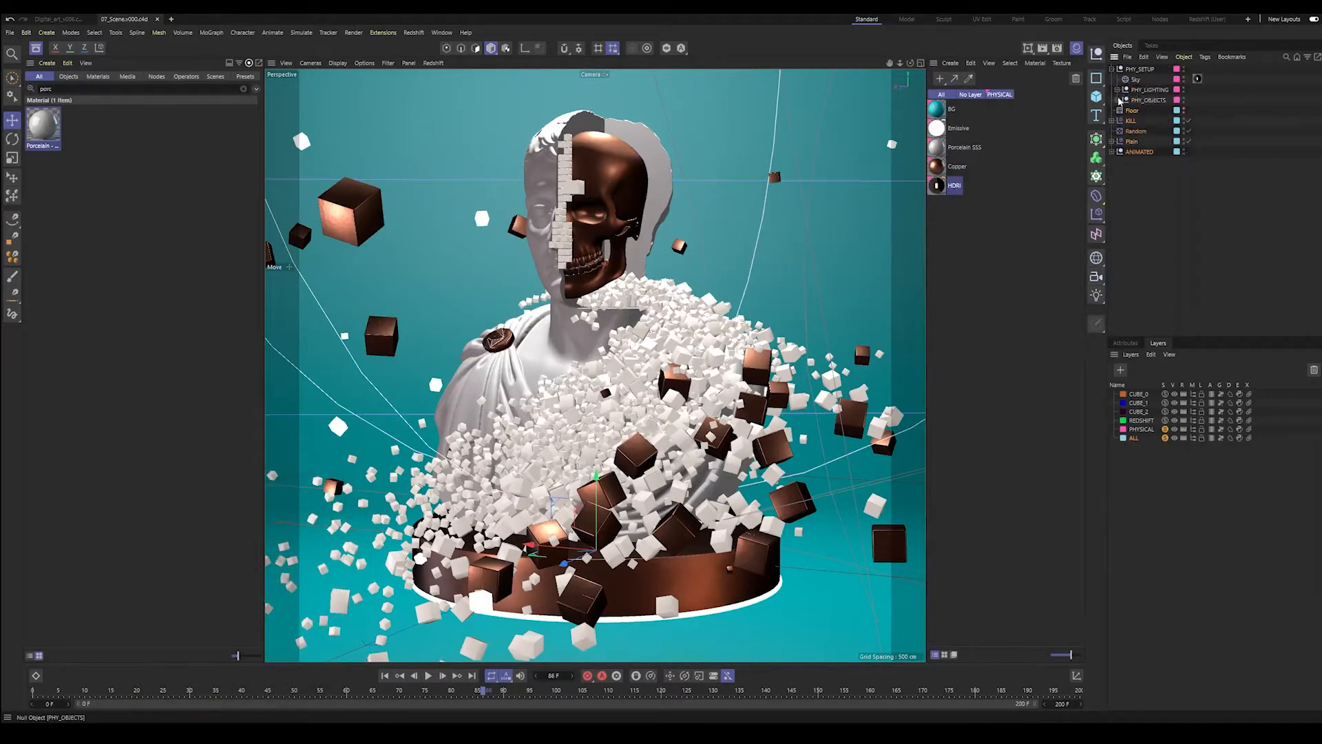
left_click(1120, 100)
left_click(1118, 90)
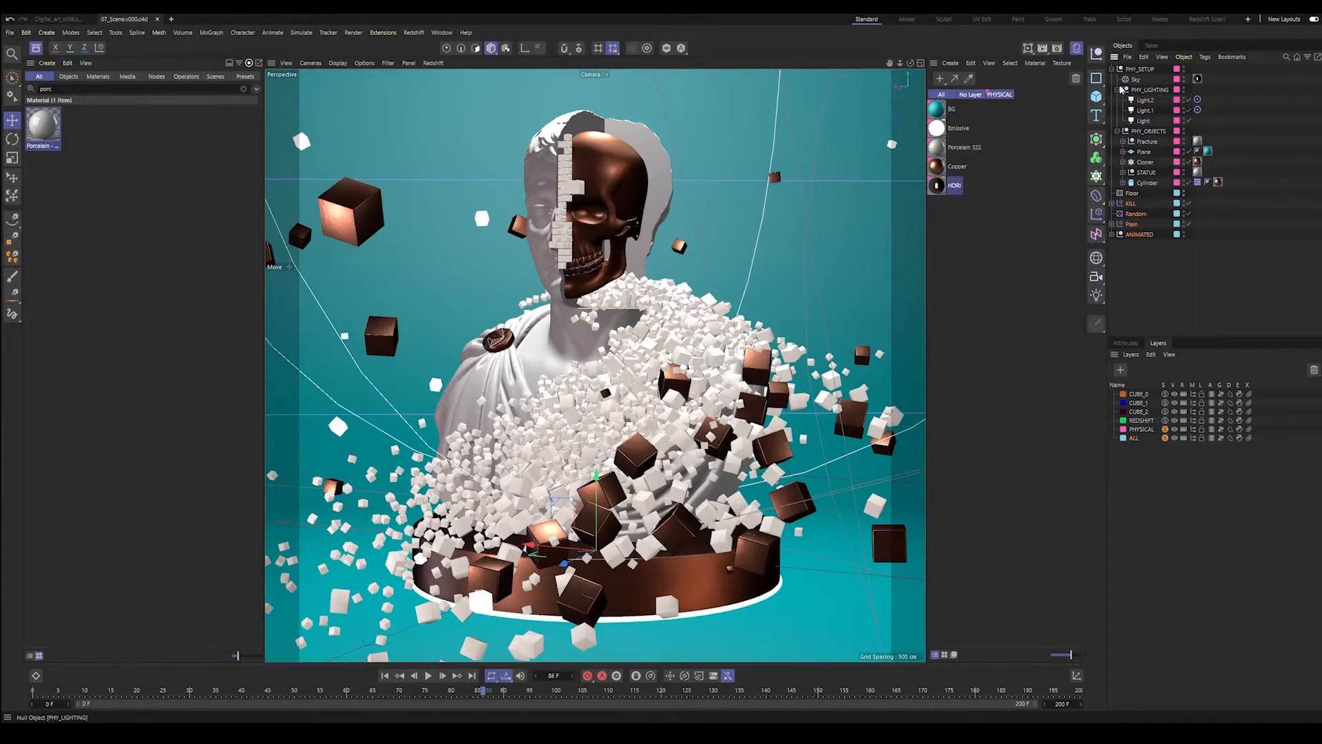
left_click(1120, 89)
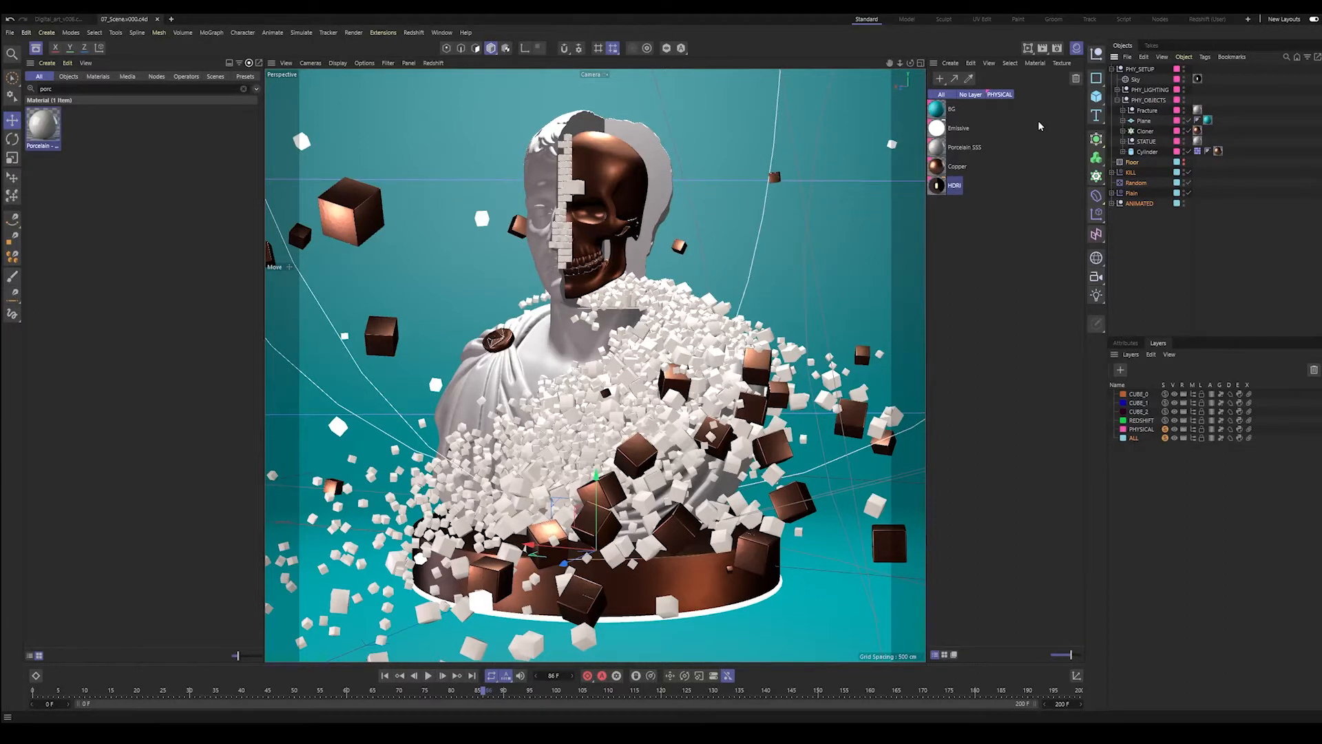
left_click(1145, 121)
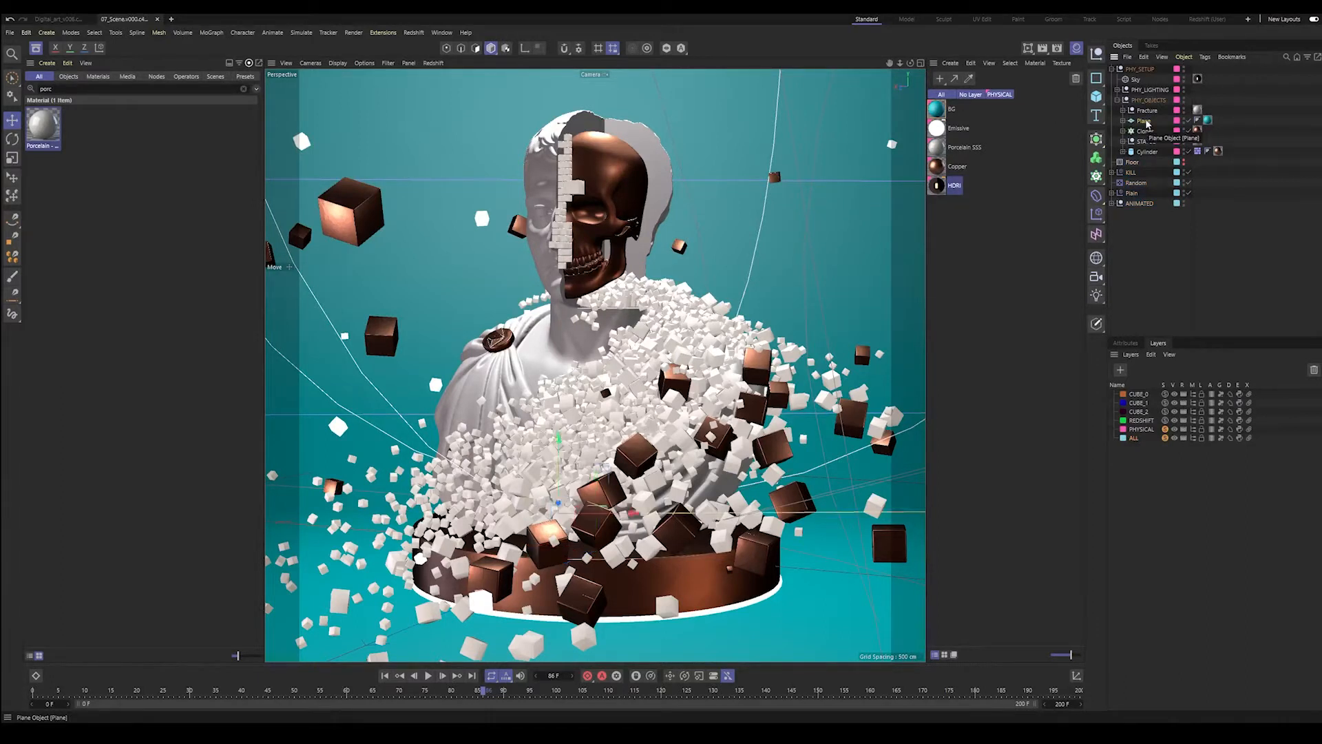
right_click(1148, 124)
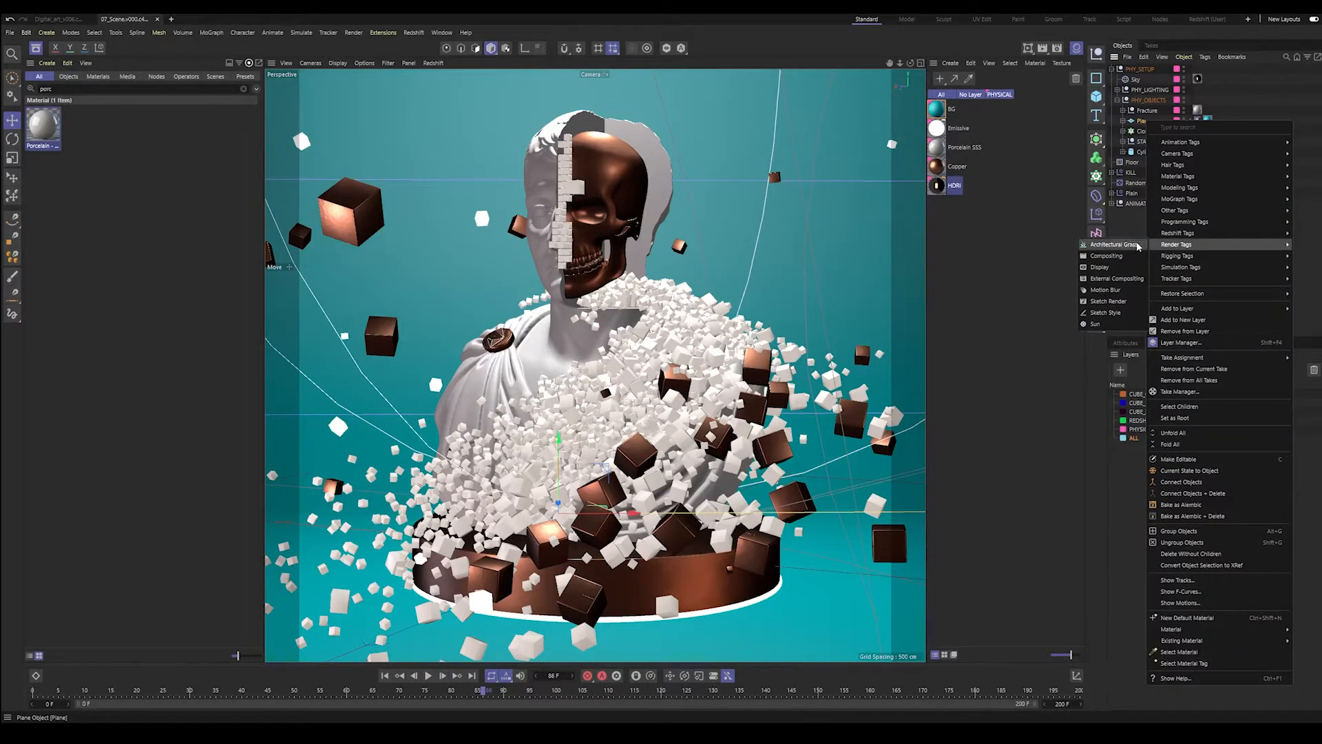
left_click(1126, 250)
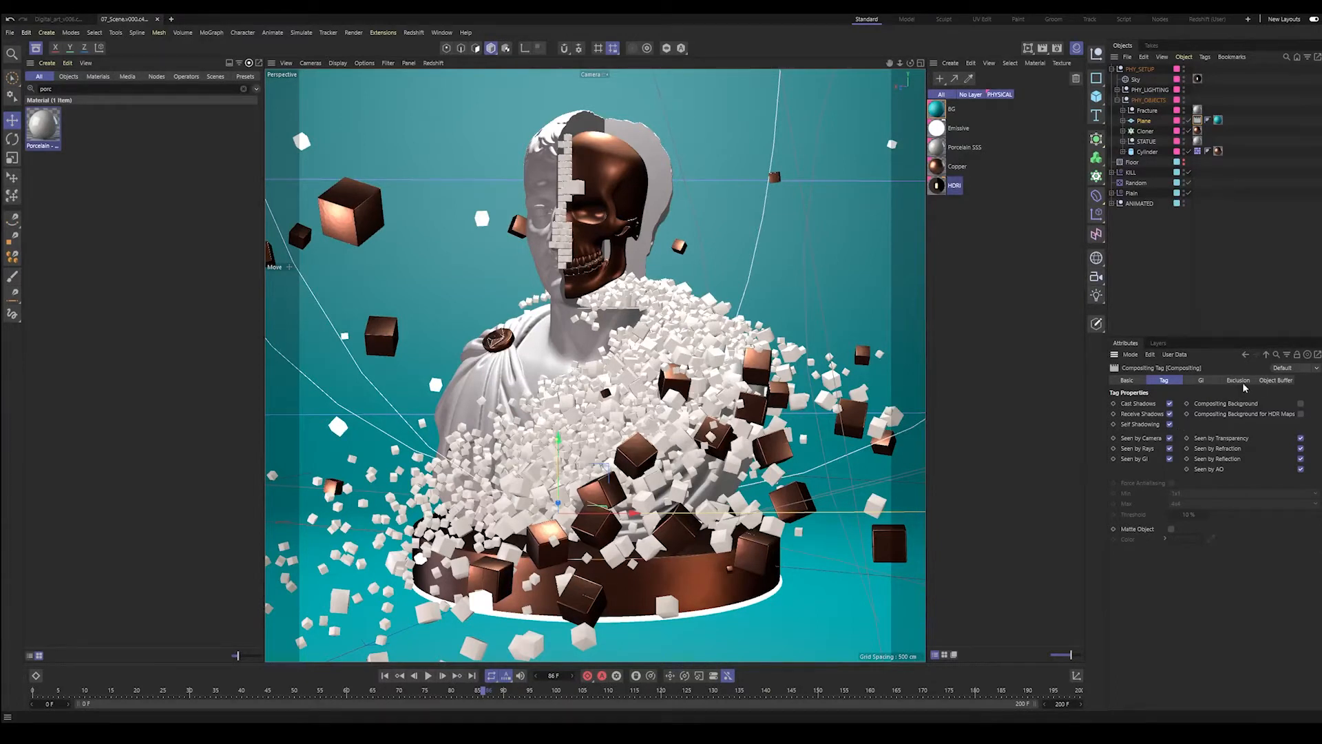
left_click(1286, 382)
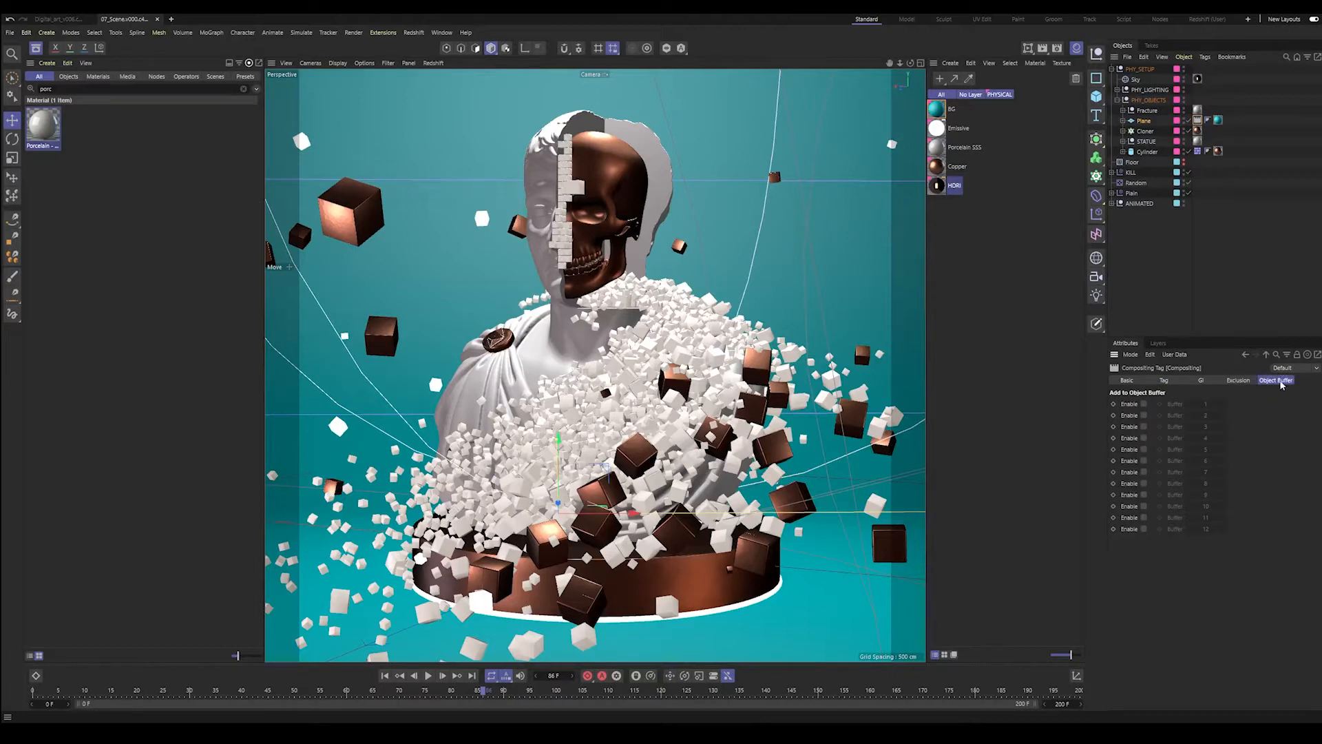
left_click(1144, 405)
- Name the child render setting under MASTER_PHY PASS and disable its Global Illumination and Ambient Occlusion
left_click(1054, 50)
double_click(922, 281)
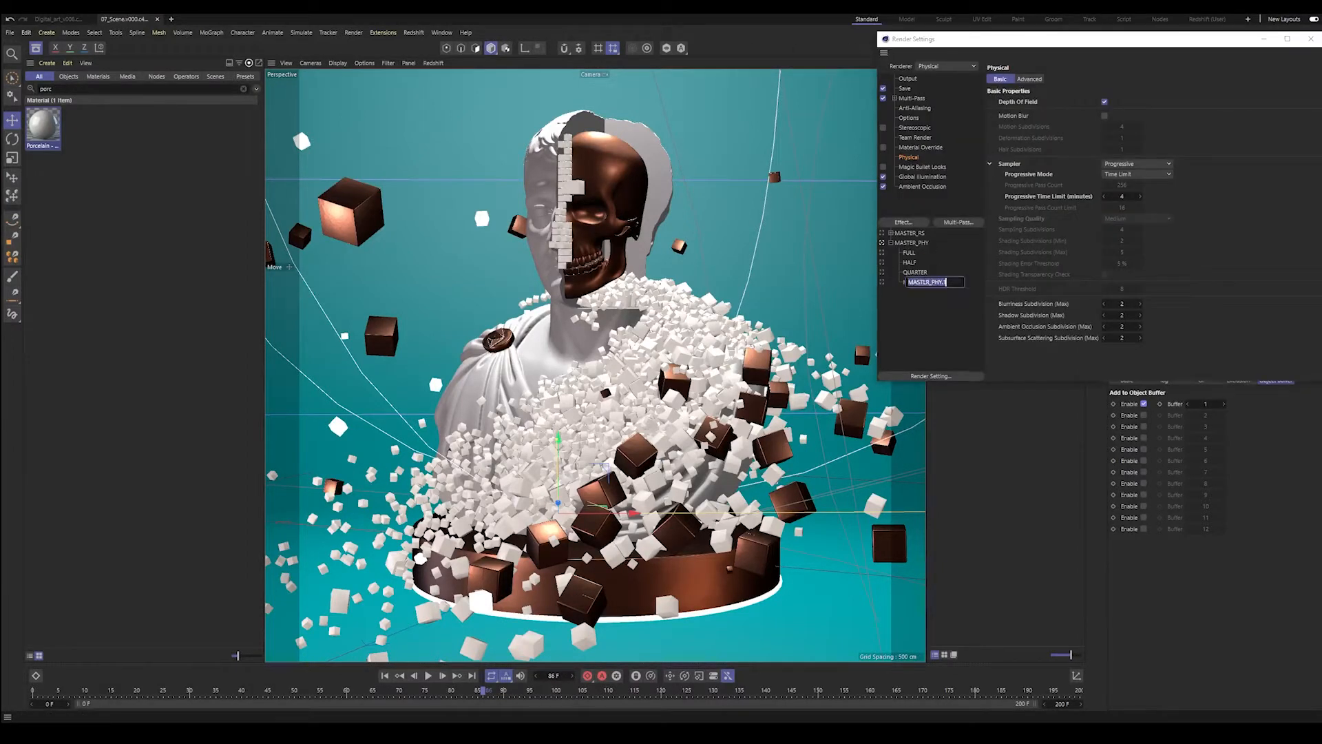
type("PASS")
key("Return")
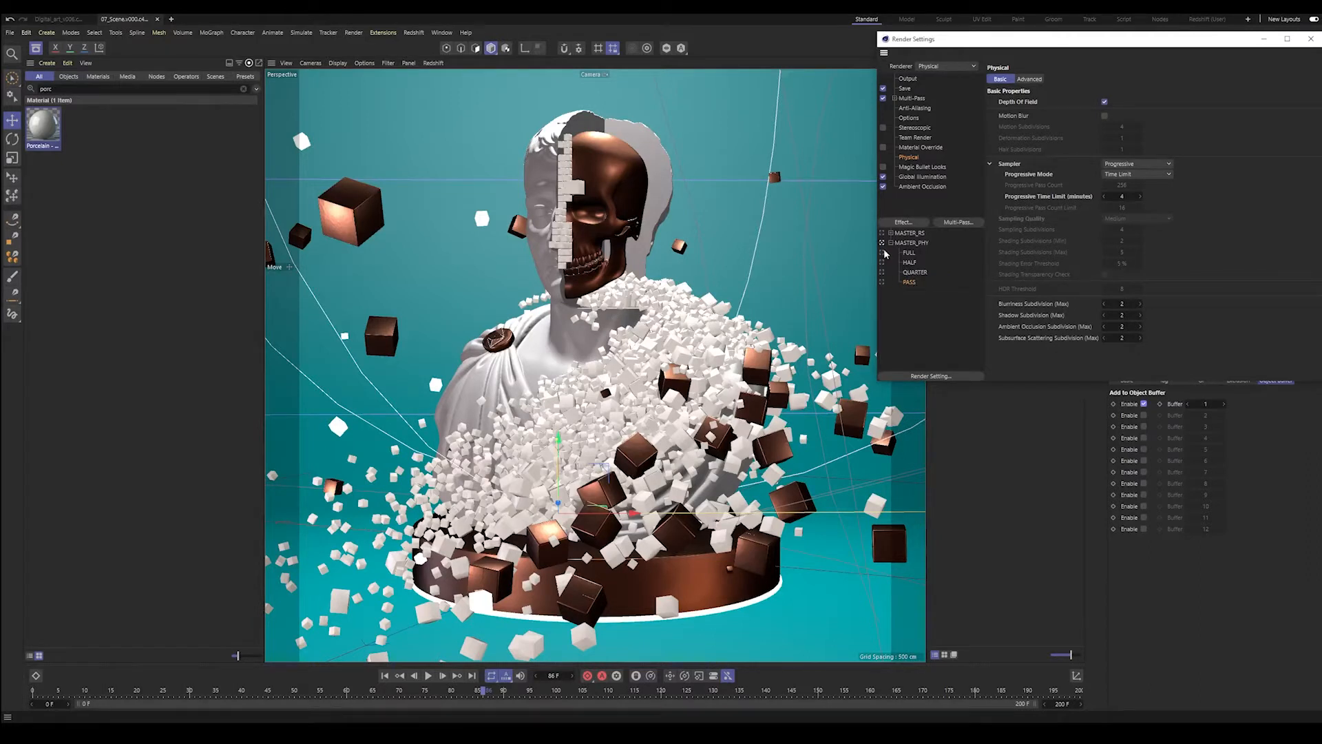
left_click(884, 177)
left_click(884, 187)
- Add an Object Buffer pass to the multi-pass output and name it CYCLO
left_click(894, 99)
left_click(918, 100)
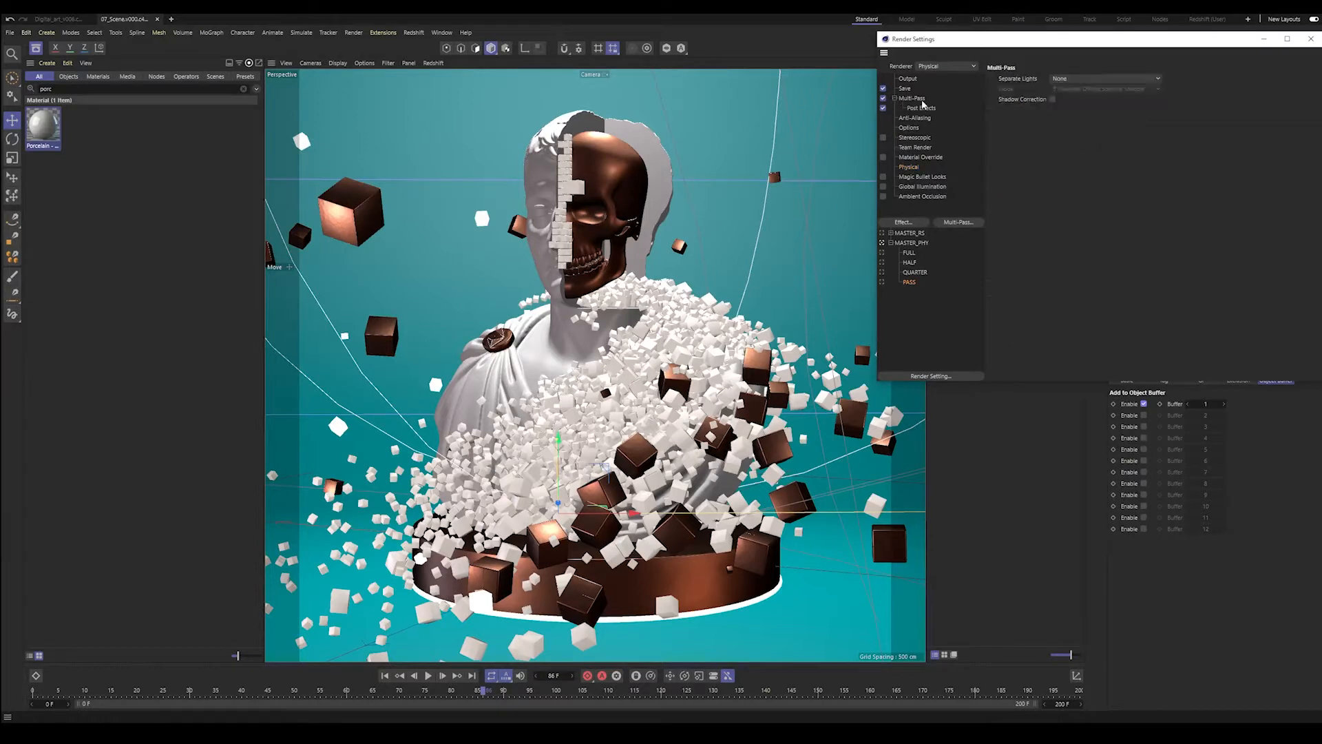
left_click(959, 223)
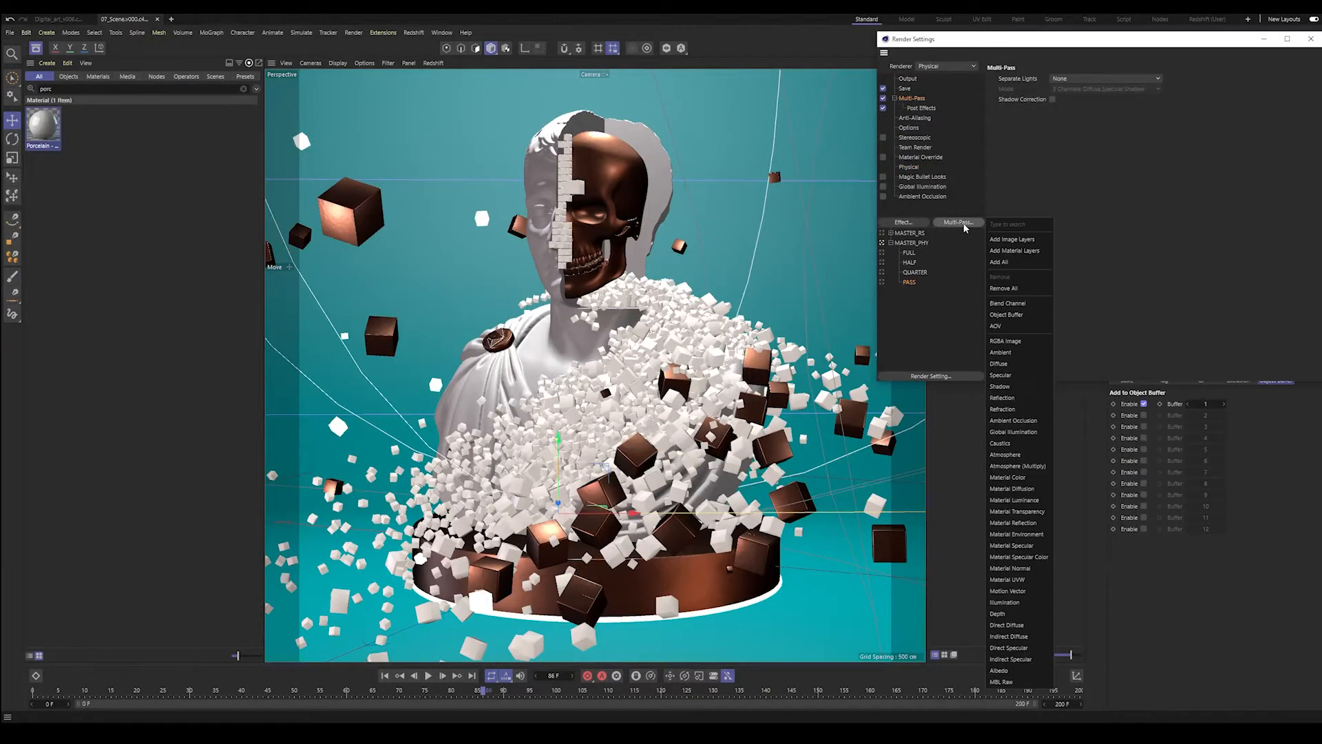
left_click(1023, 314)
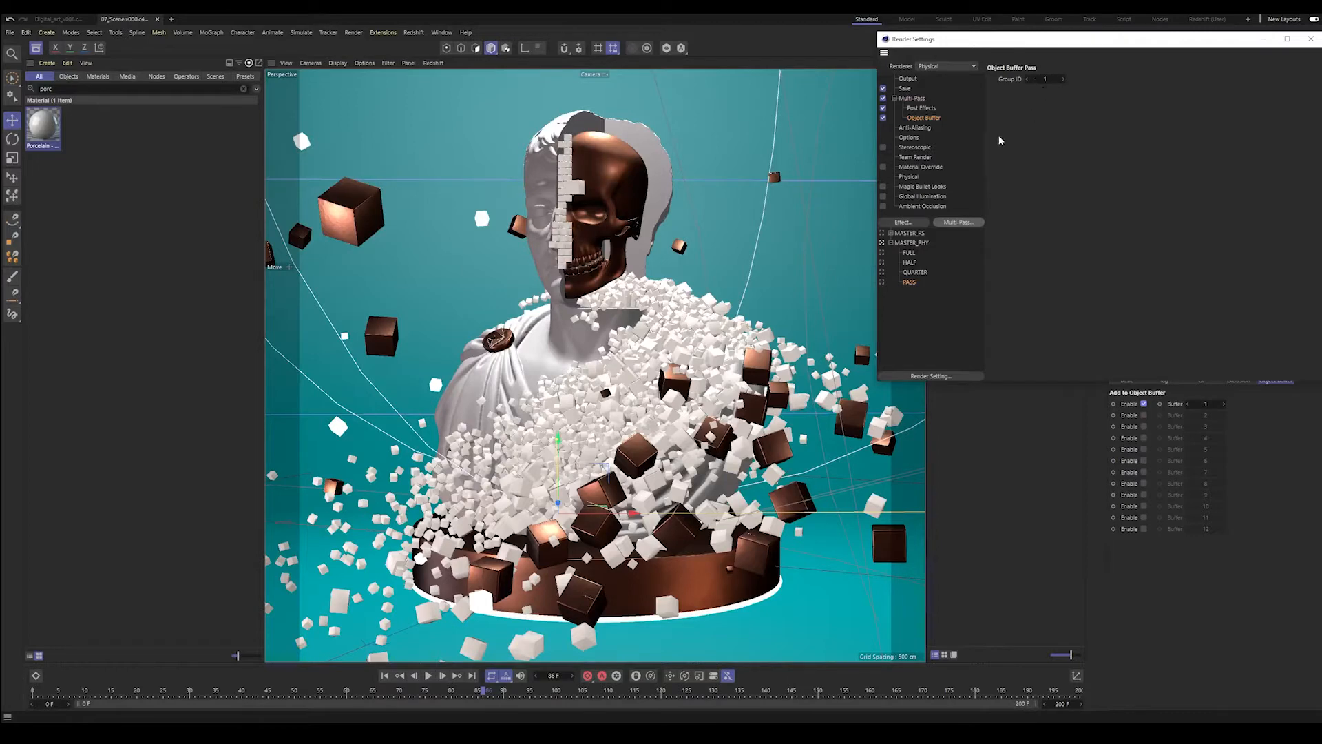
double_click(925, 118)
type("CYCLO")
key("Return")
- Create a child take named PASS under the PHYSICAL take and assign it the PASS render setting
left_click_drag(964, 38, 600, 86)
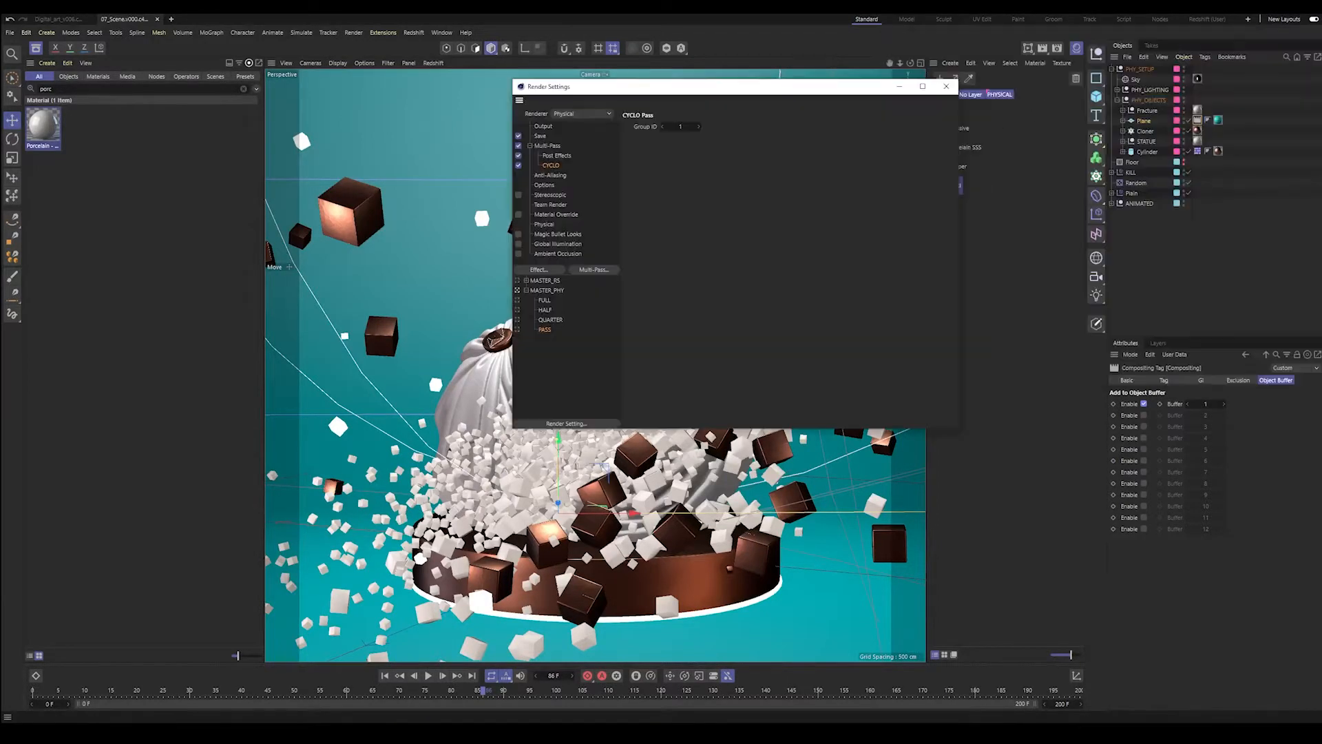
left_click(1151, 45)
right_click(1147, 100)
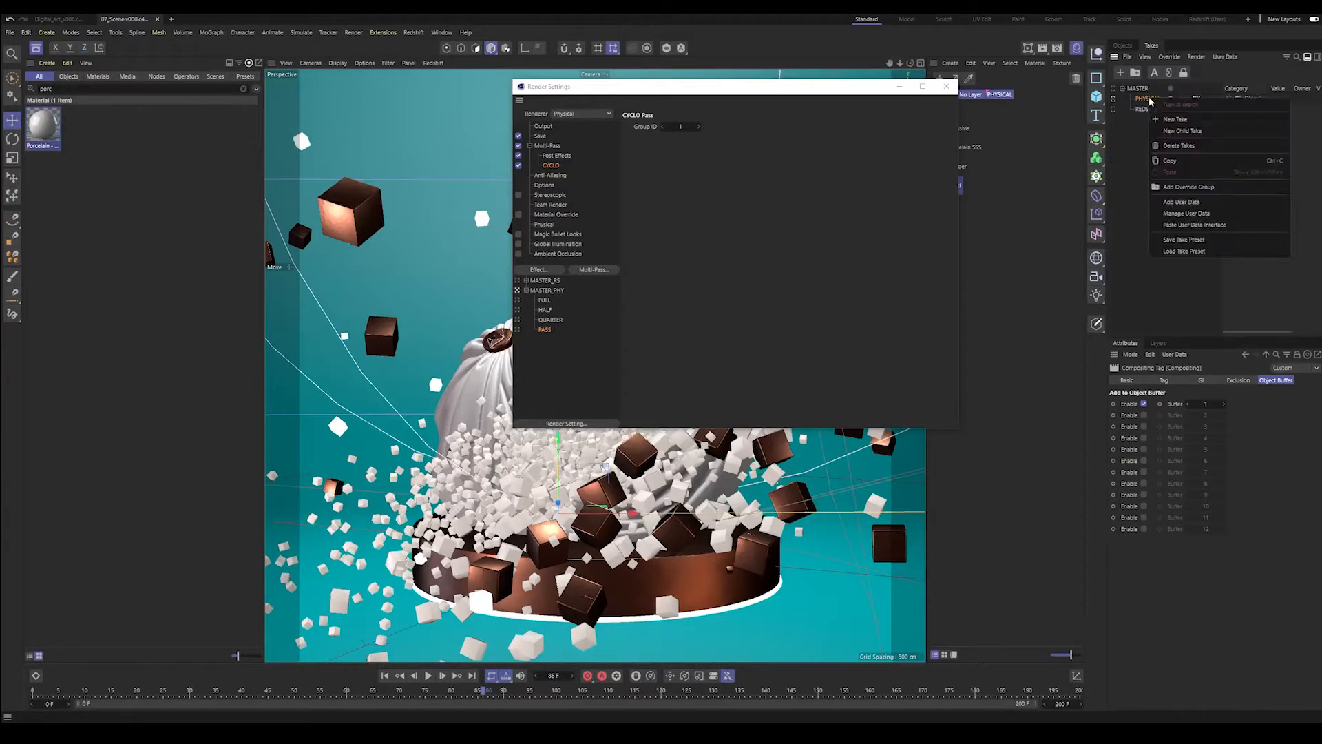
left_click(1171, 131)
double_click(1160, 109)
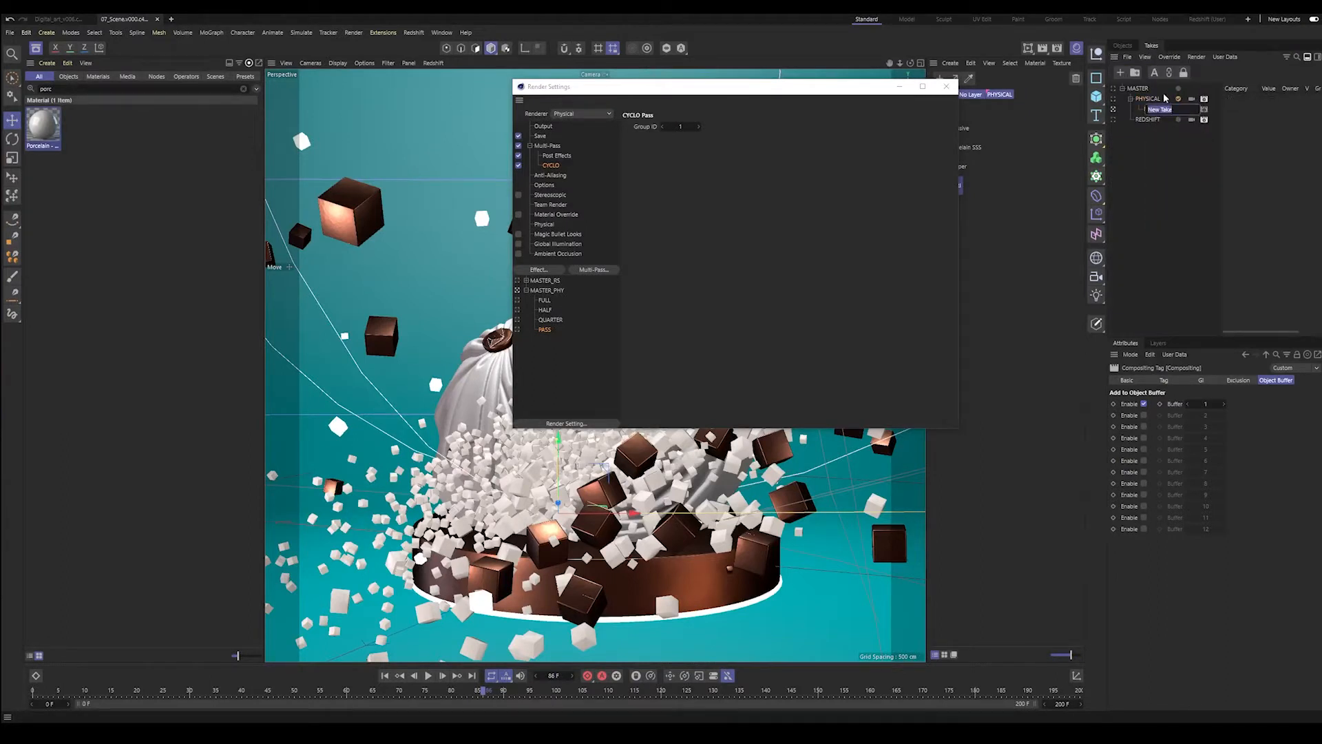
type("PASS")
key("Return")
left_click(1202, 108)
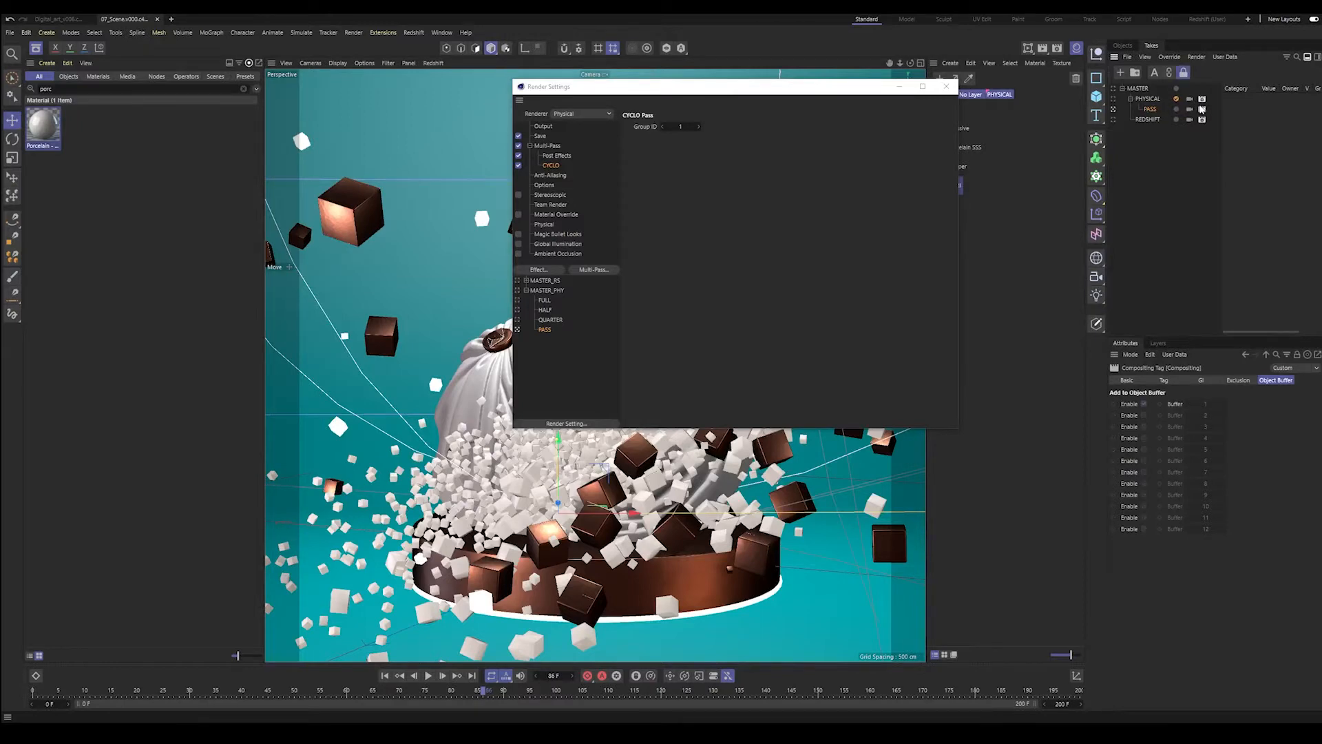
- Mark the PASS take for rendering and render the marked takes to the Picture Viewer
left_click(1177, 109)
left_click(1197, 56)
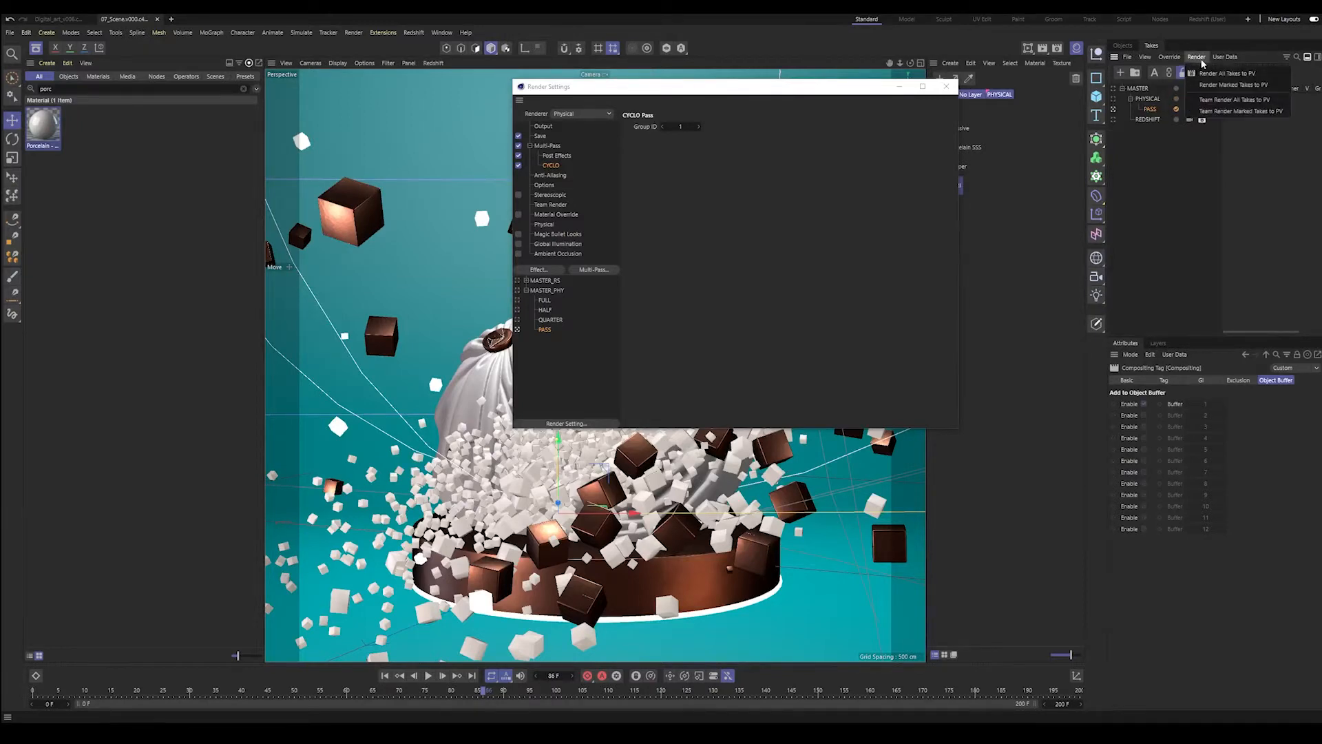
left_click(1213, 85)
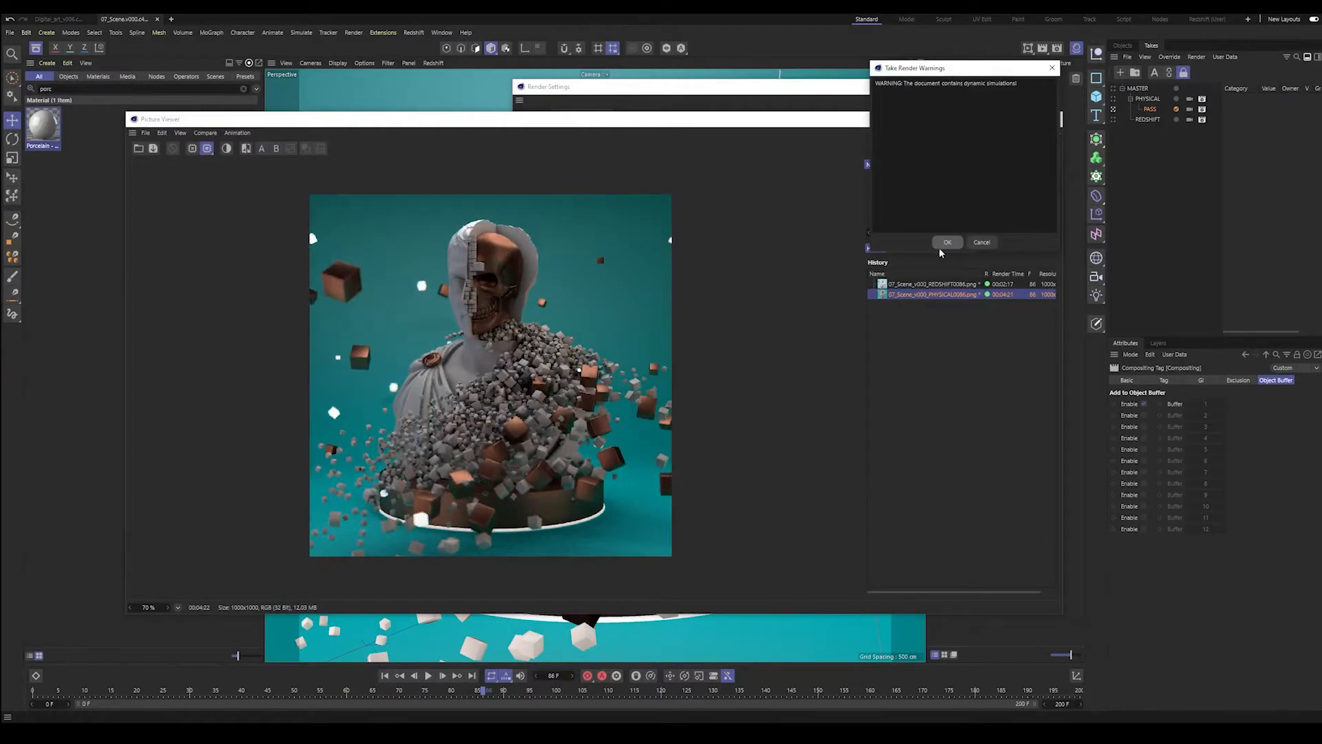
left_click(947, 243)
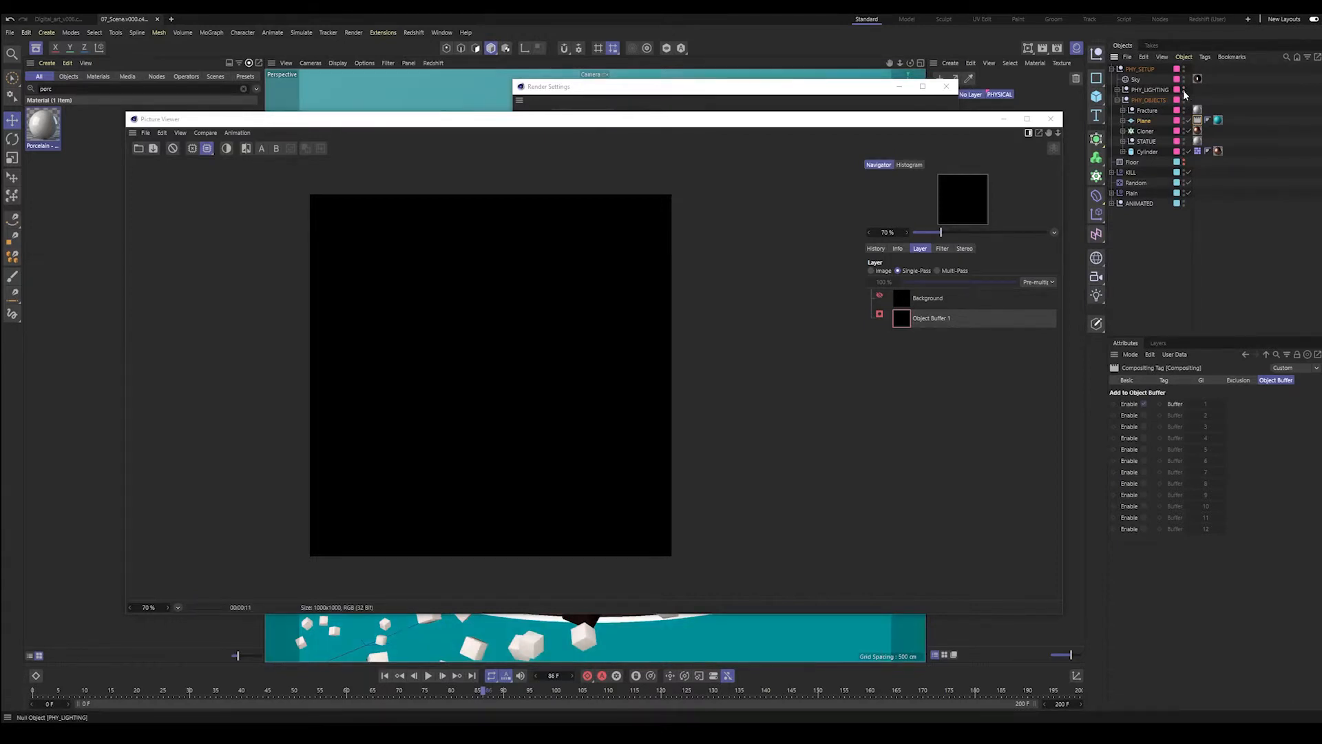
- Render the PASS take to the Picture Viewer again
left_click(1151, 45)
left_click(1196, 57)
left_click(1227, 73)
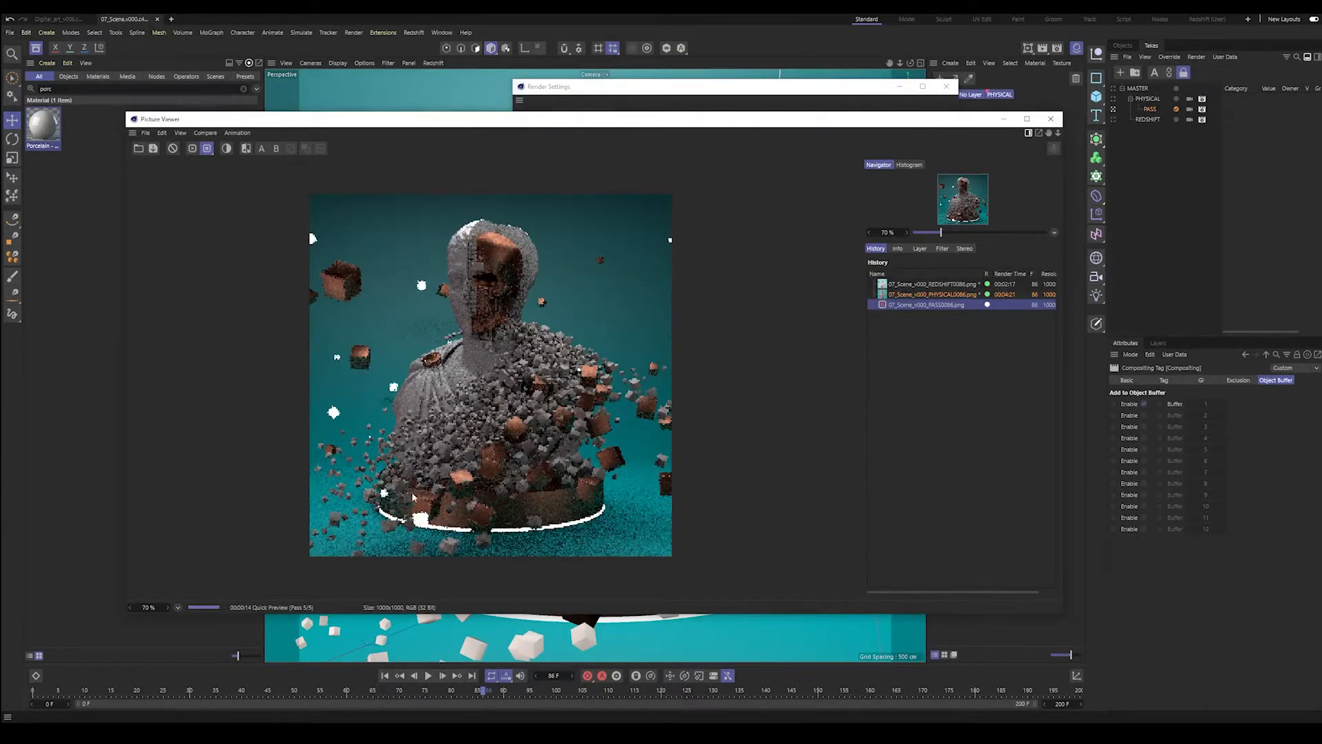
- Display the Object Buffer 1 layer of the new render in Single-Pass mode
left_click(920, 249)
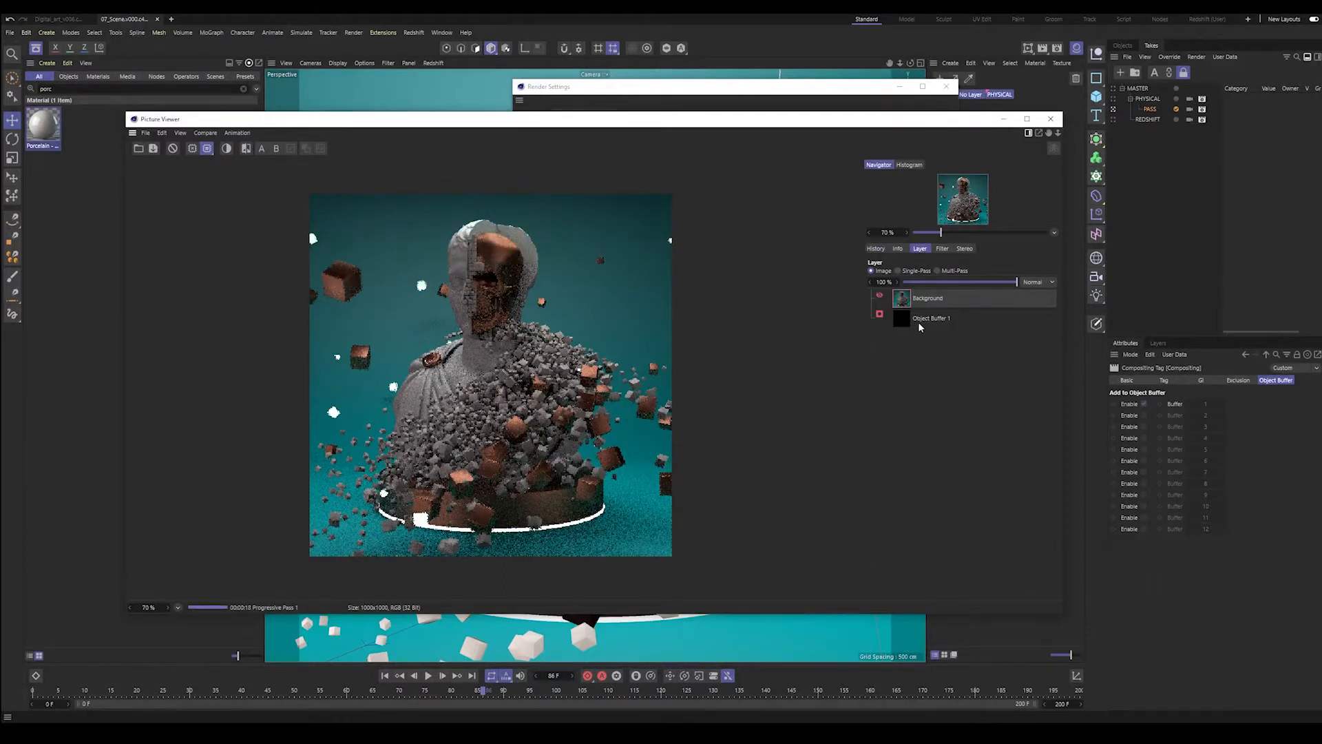
left_click(919, 318)
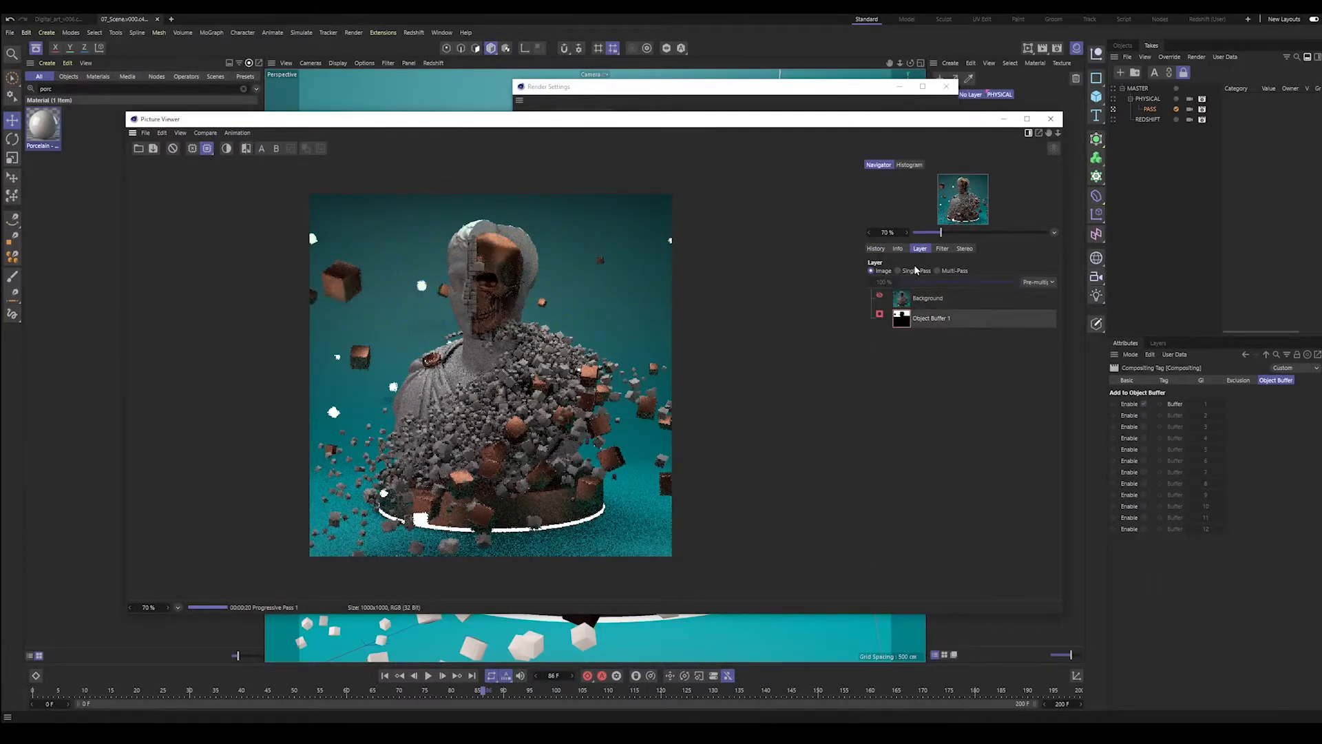
left_click(899, 271)
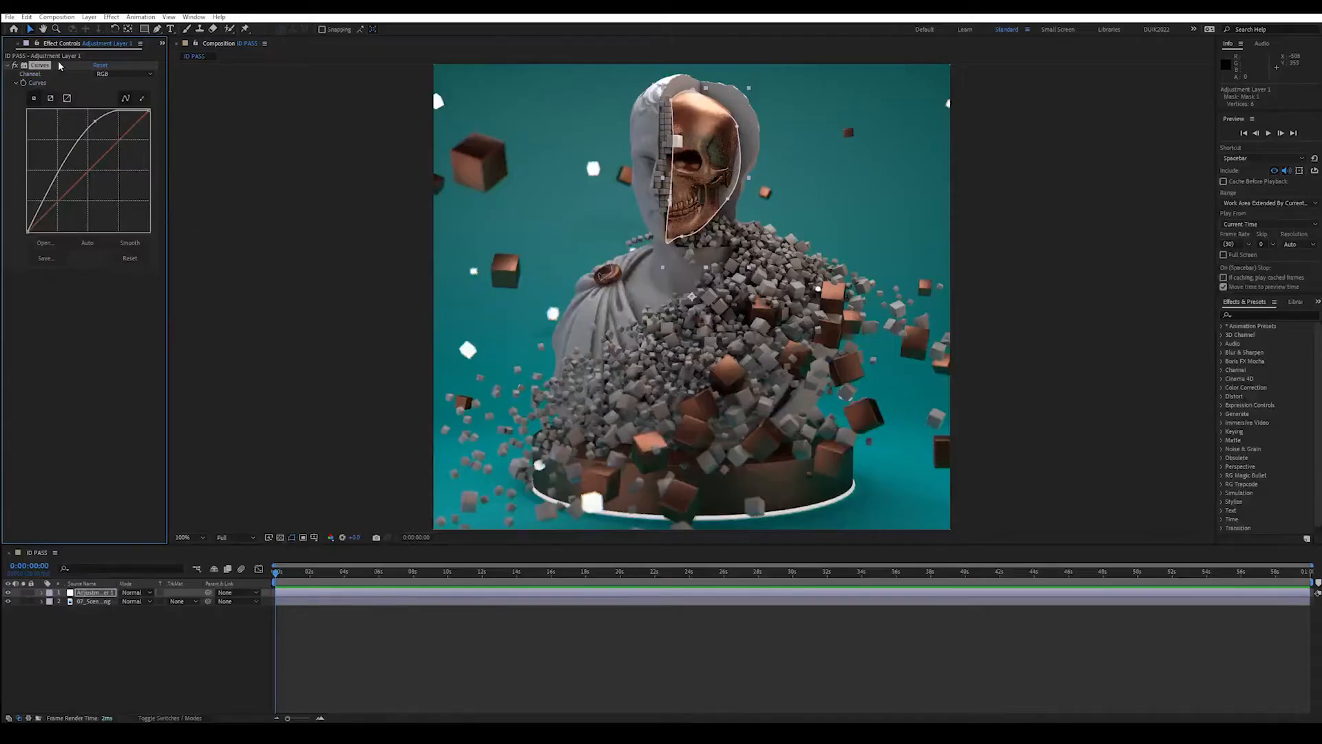
- In After Effects, import 07_Scene_v000_PASS_object_1_0086.png from the PASS folder and add it to the ID PASS composition
left_click(10, 49)
double_click(61, 281)
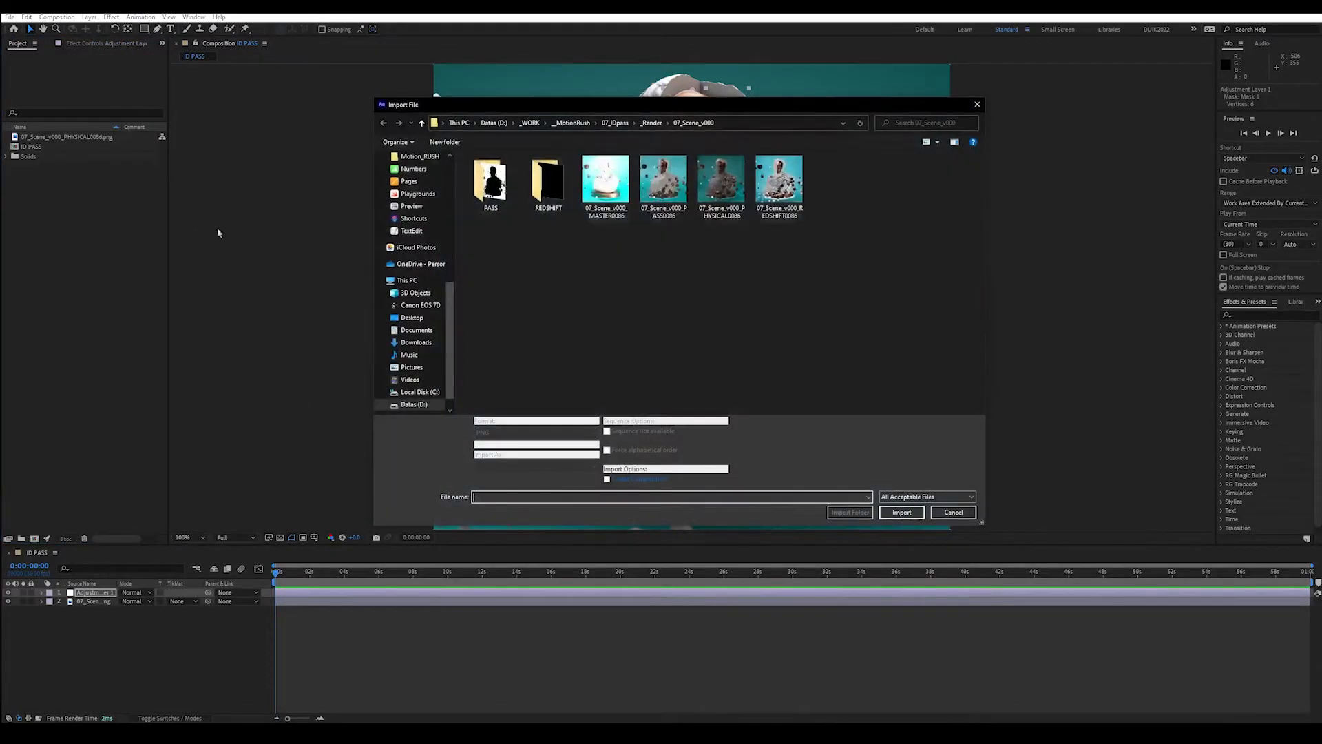
double_click(495, 178)
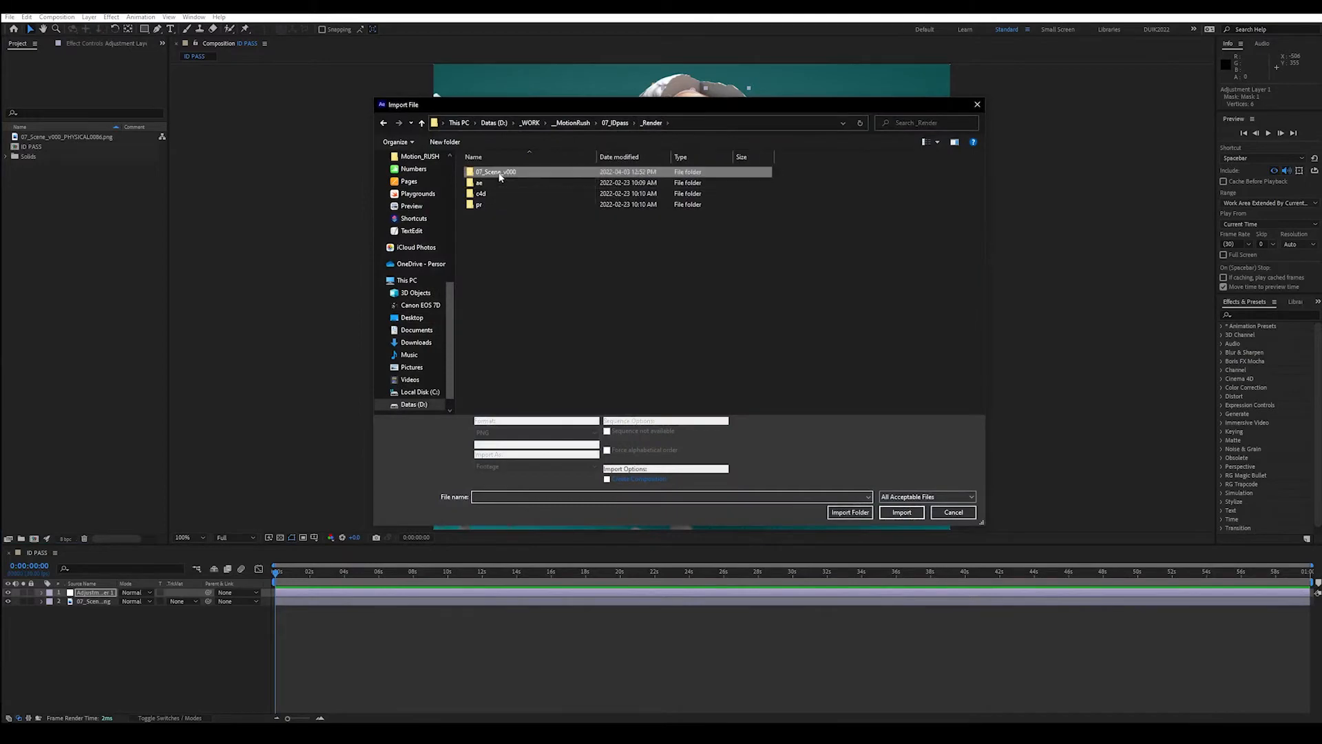
double_click(496, 185)
key("ctrl+/")
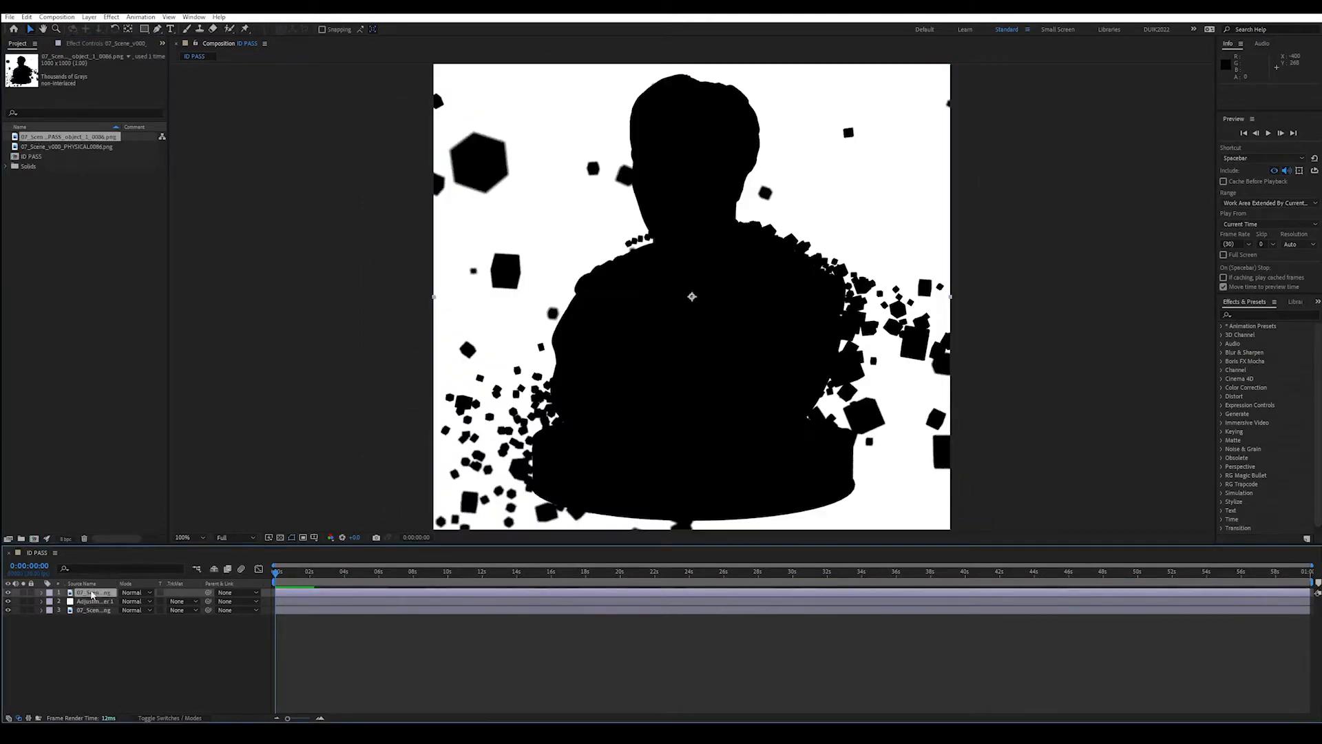
- Delete the masked adjustment layer and create a new adjustment layer in its place
left_click(94, 601)
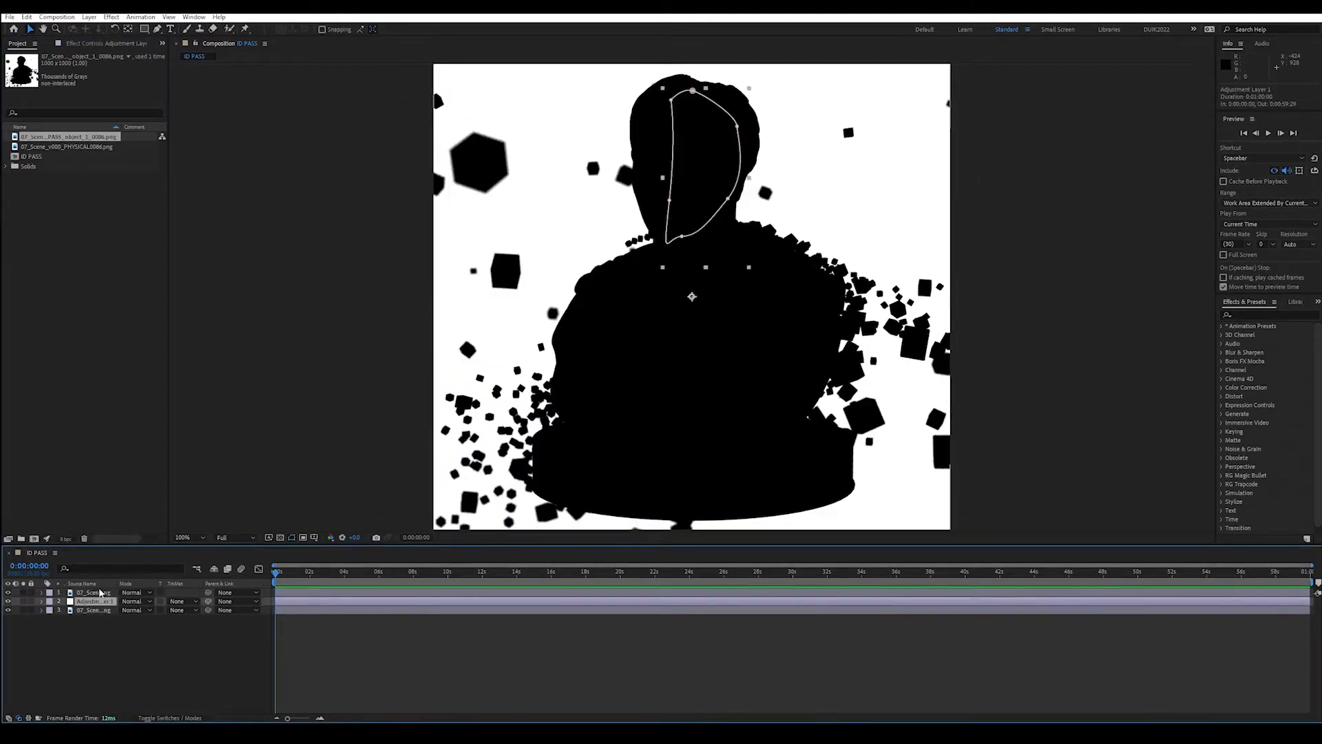
key("Delete")
right_click(82, 641)
mouse_move(145, 512)
left_click(251, 598)
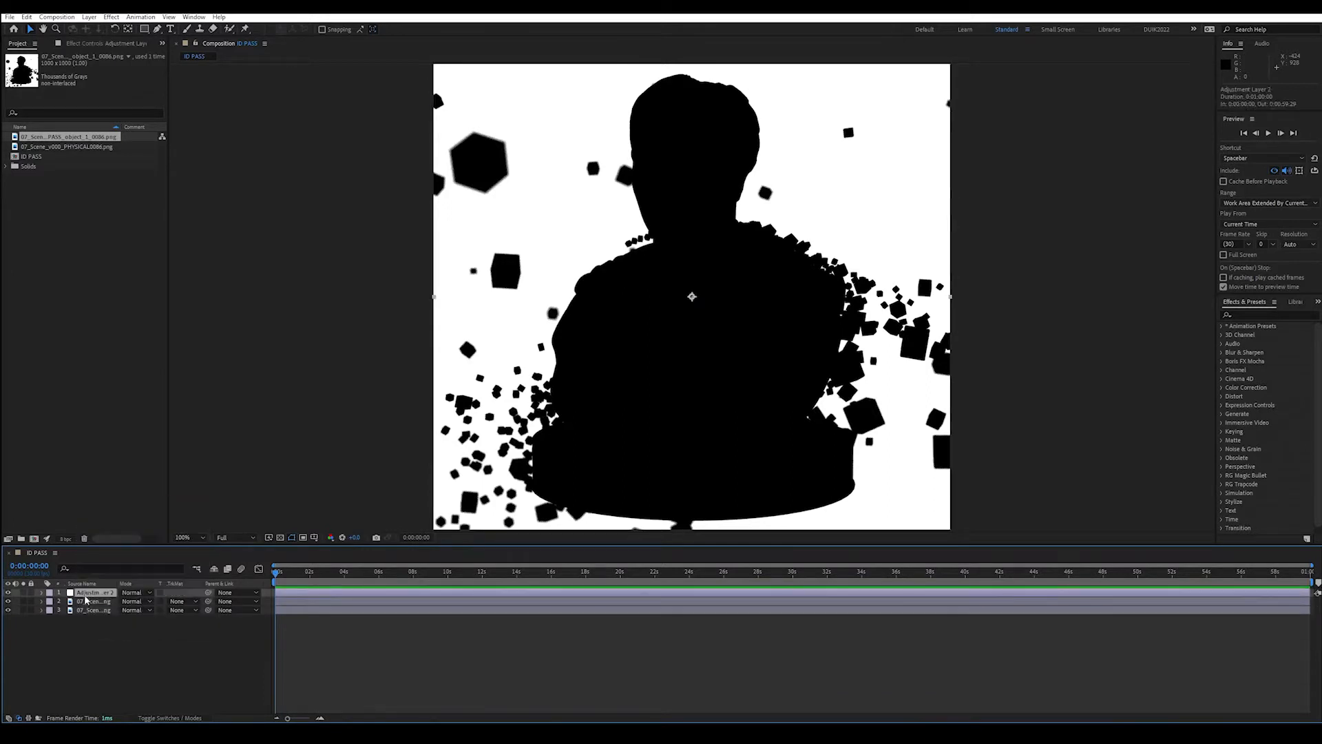
- Place the adjustment layer directly below the object pass layer and set its track matte to that pass's Luma Matte
left_click_drag(85, 594, 86, 610)
left_click(183, 601)
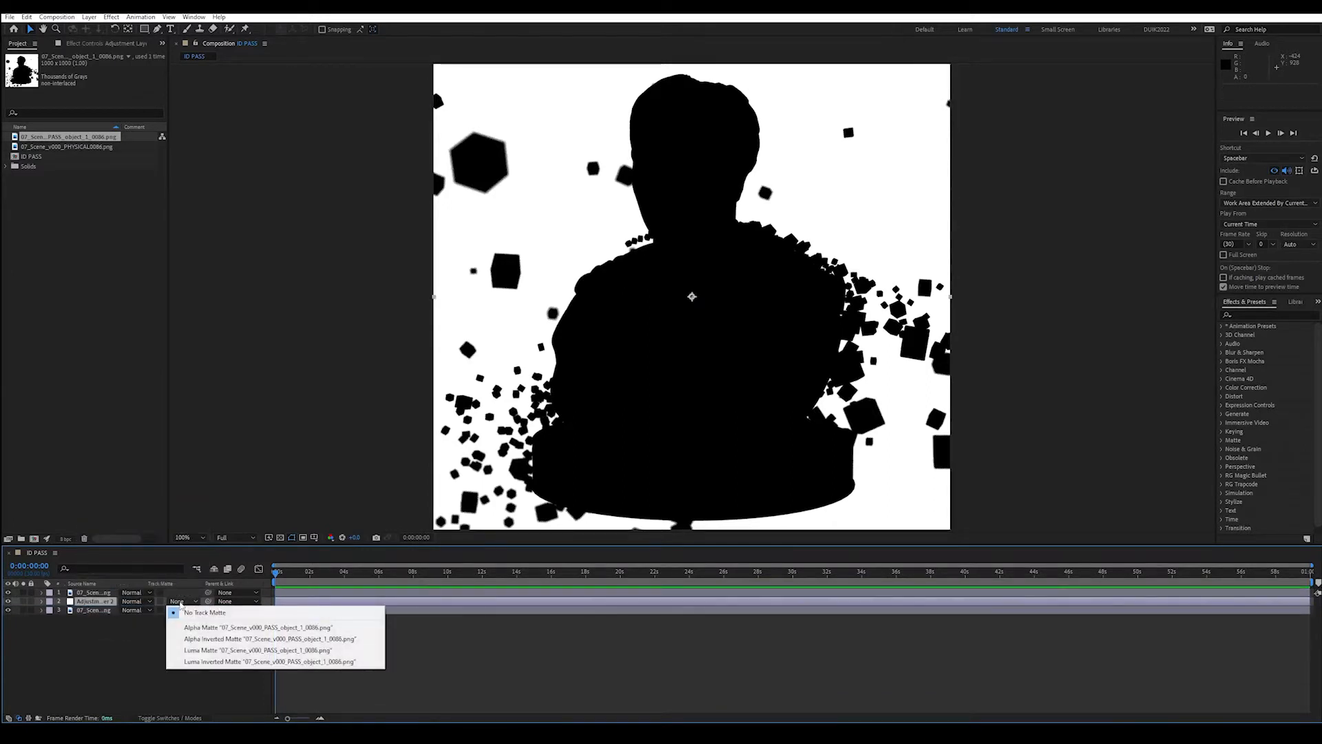
left_click(238, 652)
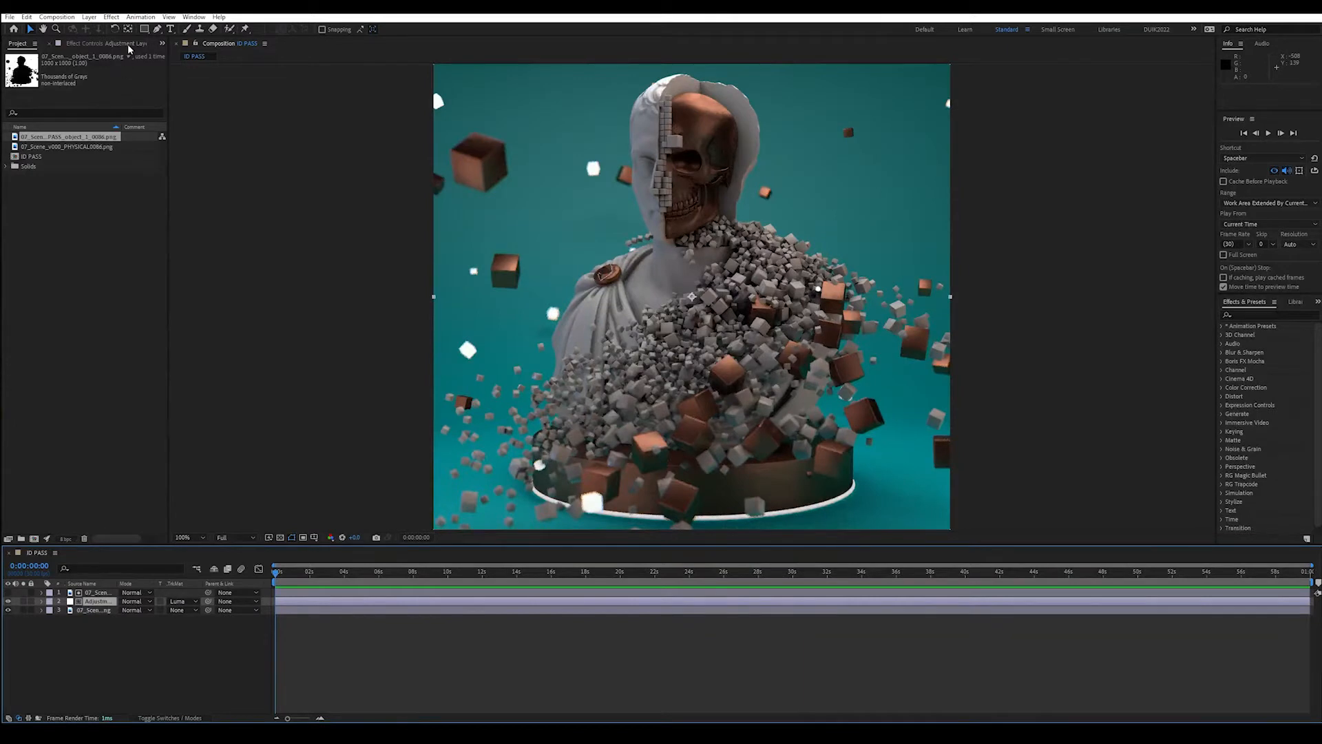
- Apply the Curves effect to the adjustment layer and raise the RGB curve's midpoint to brighten the background
left_click(104, 42)
right_click(76, 118)
left_click(101, 132)
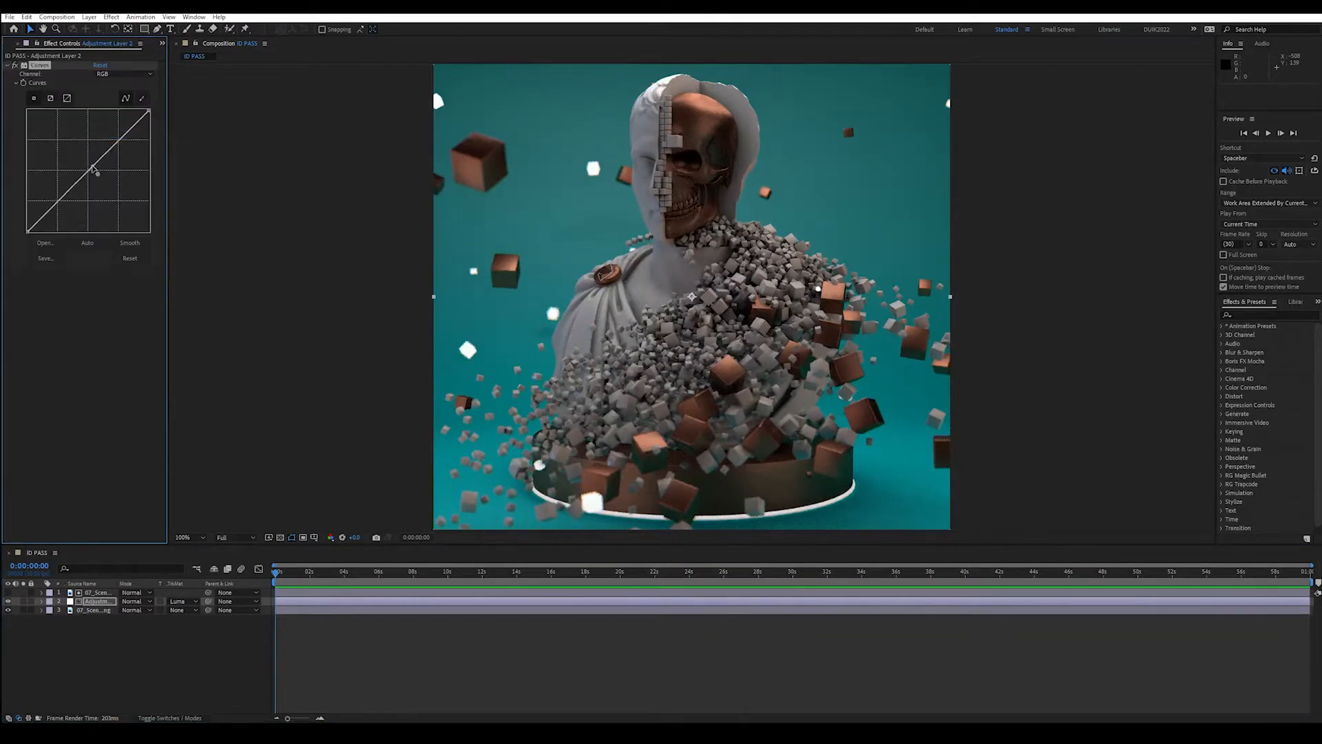
left_click_drag(89, 172, 77, 153)
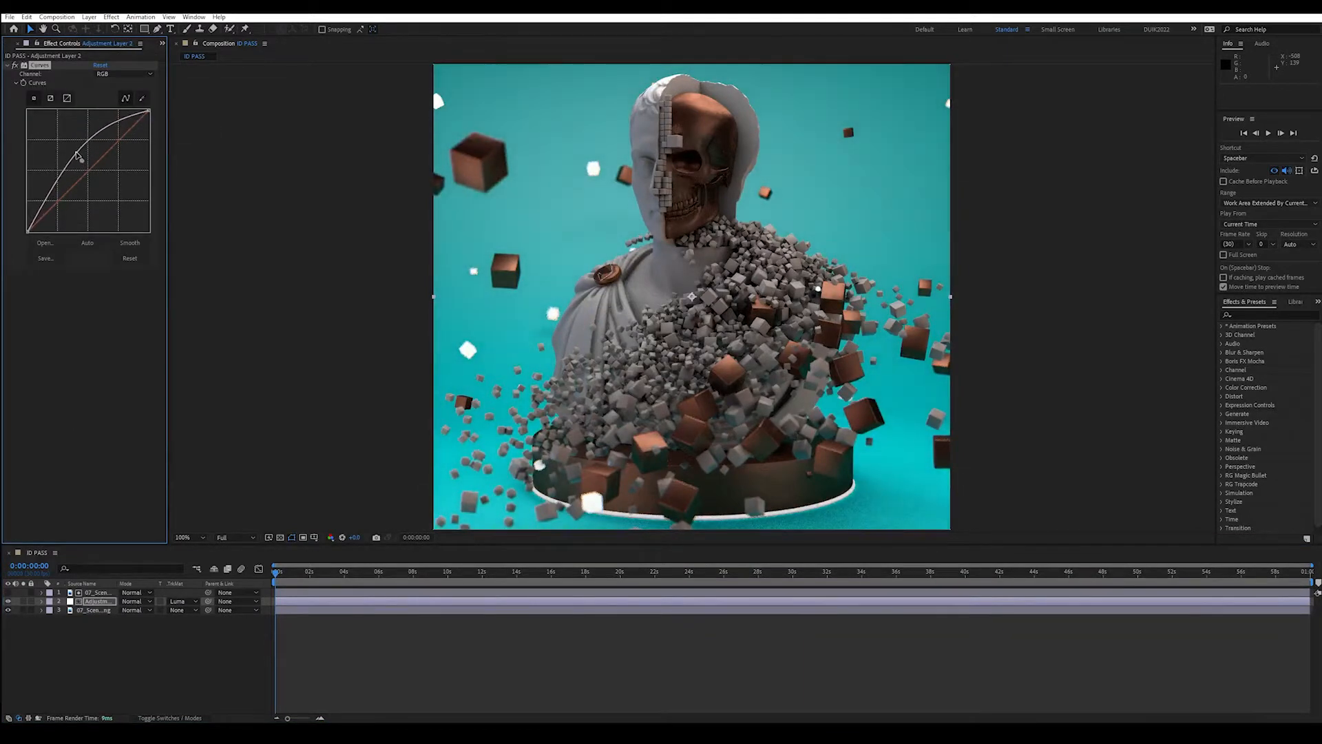
- Add a Hue/Saturation effect to the adjustment layer and shift the Master Hue to turn the background green
key("comma")
key("comma")
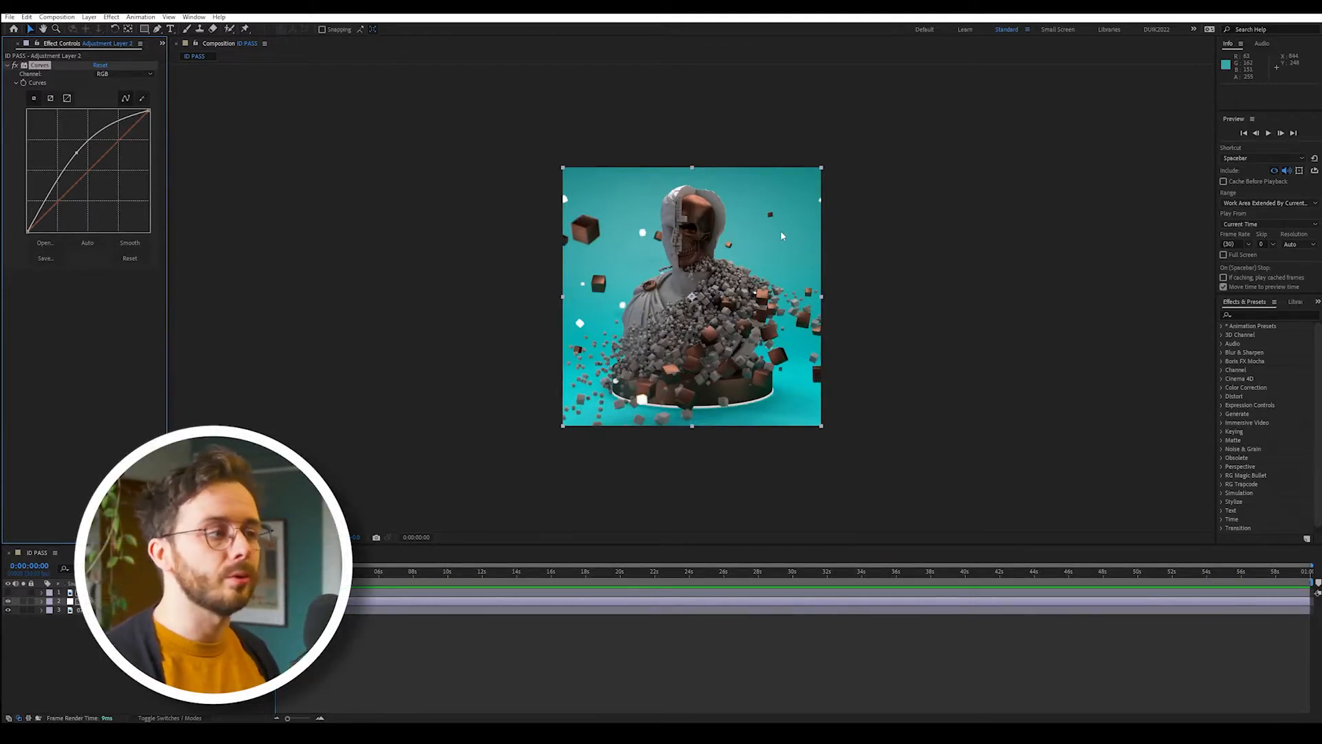
right_click(53, 339)
mouse_move(96, 450)
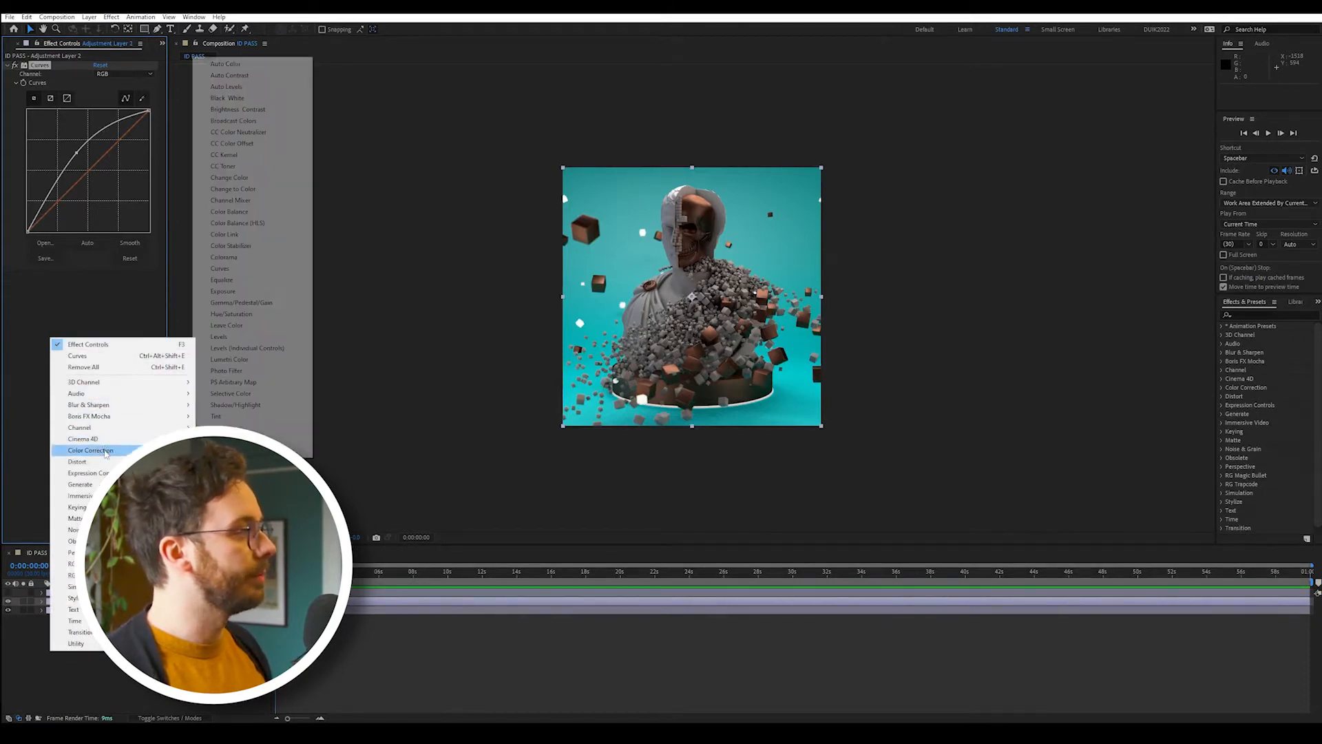
left_click(248, 313)
left_click_drag(104, 323, 101, 324)
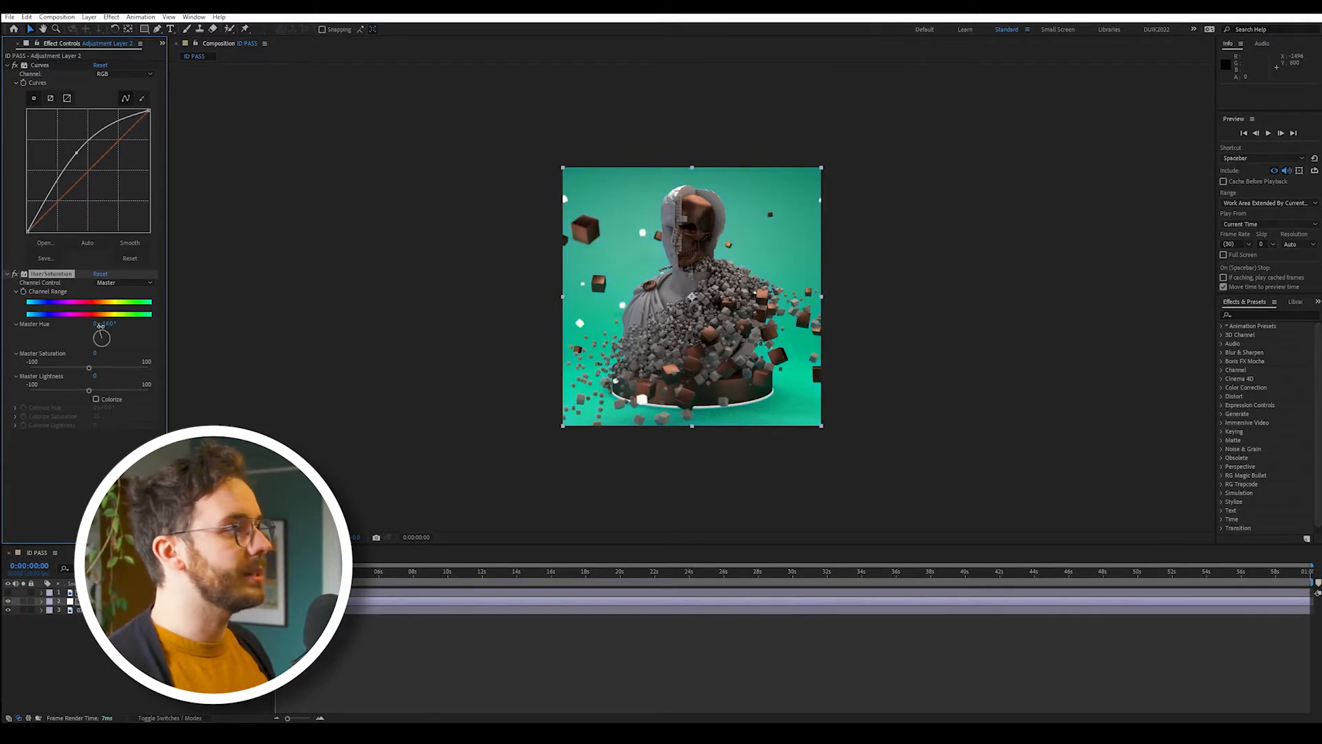
key("period")
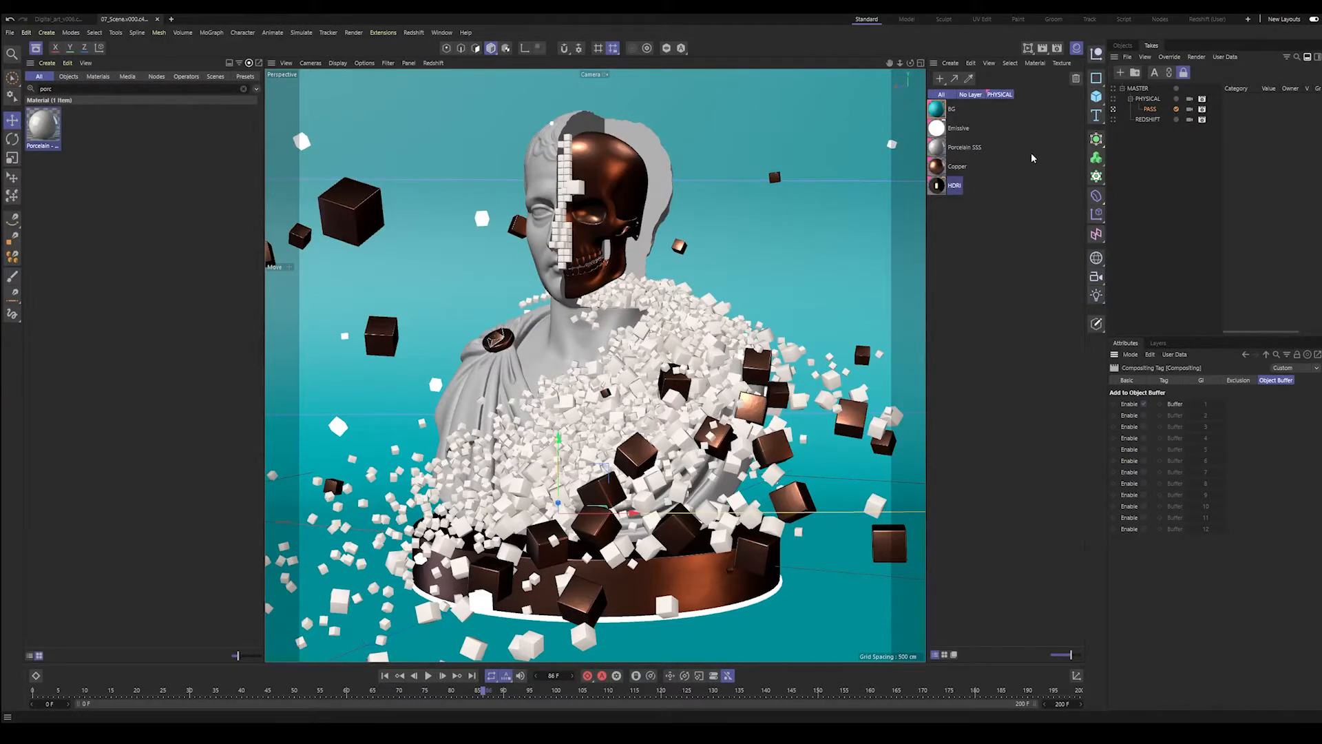
- In Cinema 4D, turn on Auto Take and set the Emissive material's luminance to pure blue, RGB 0, 0, 255
left_click(1157, 73)
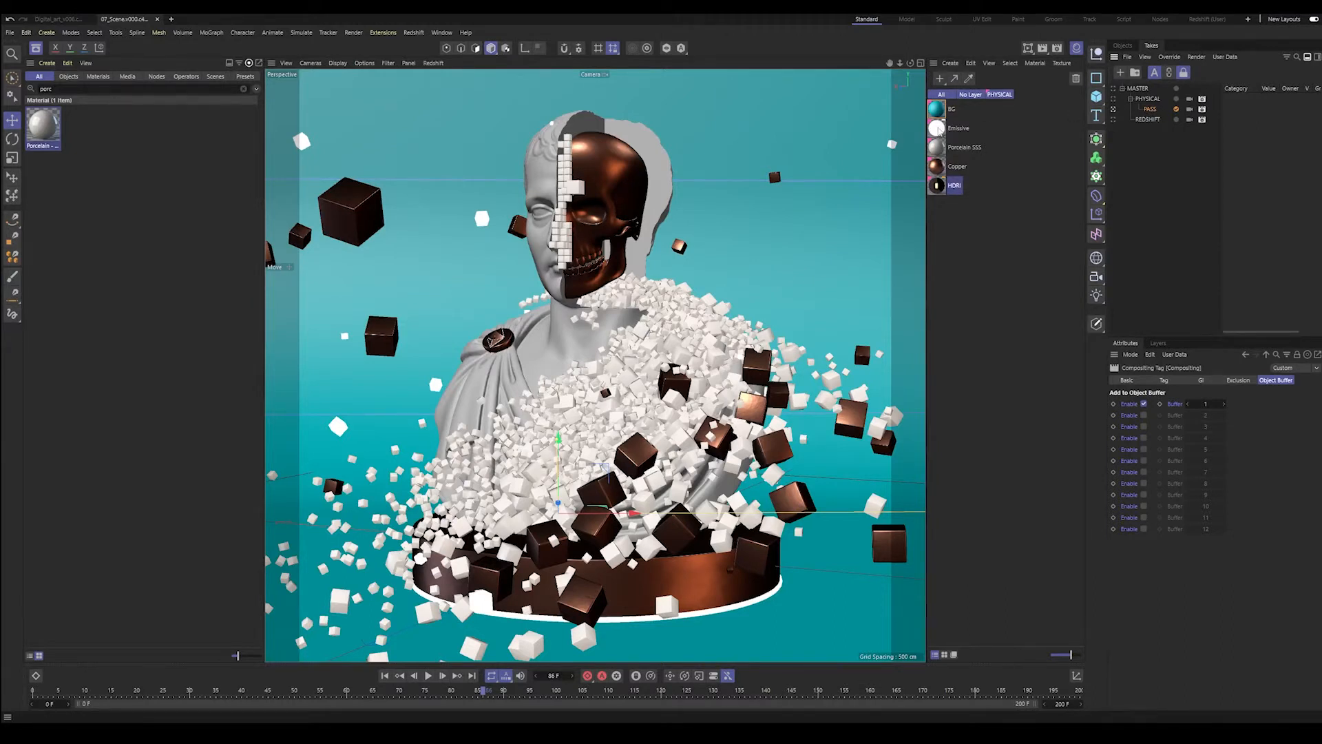
double_click(938, 128)
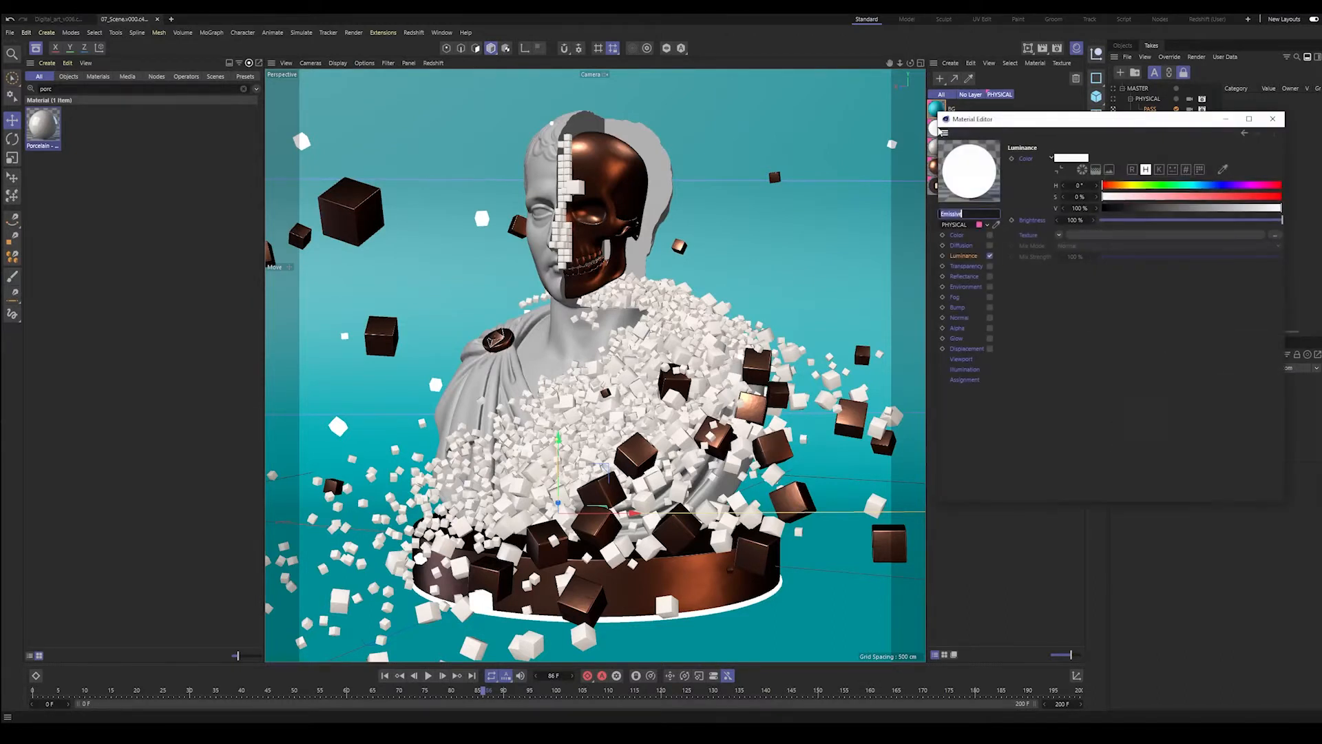
left_click_drag(995, 118, 586, 173)
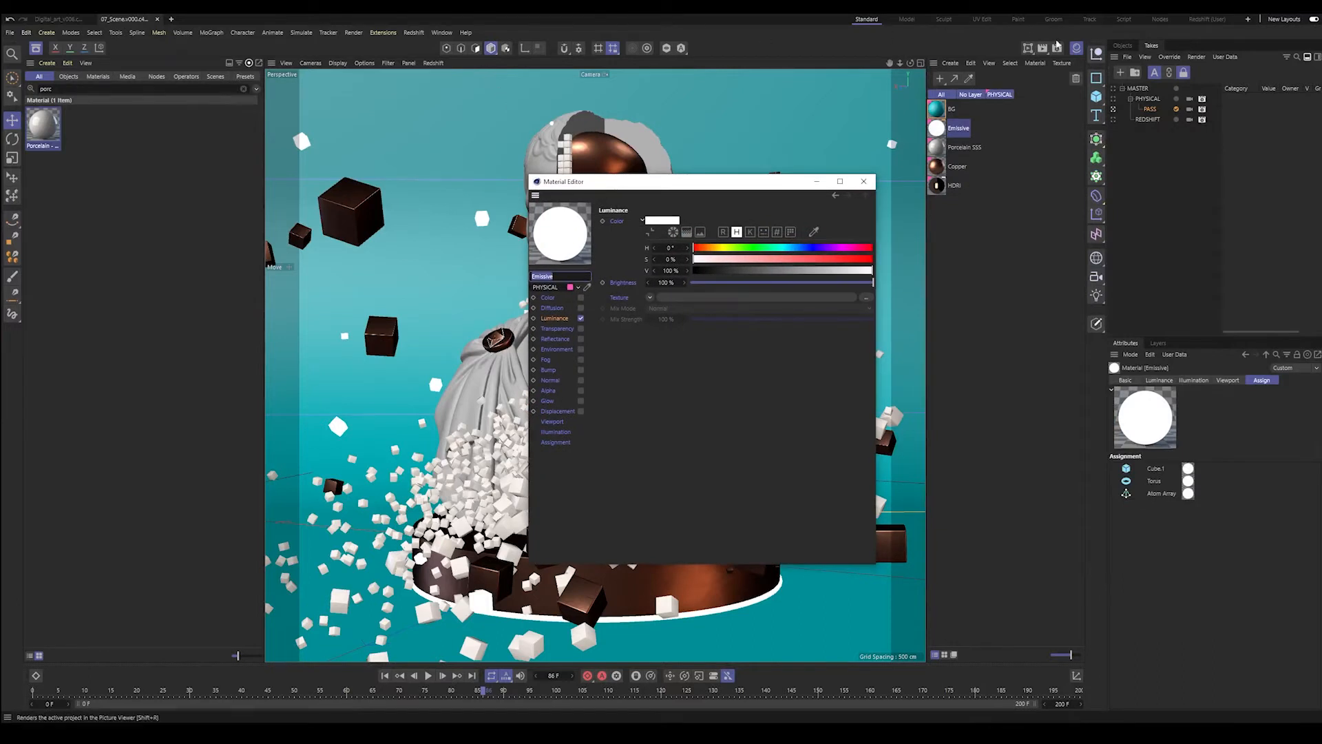
key("ctrl+b")
left_click(947, 86)
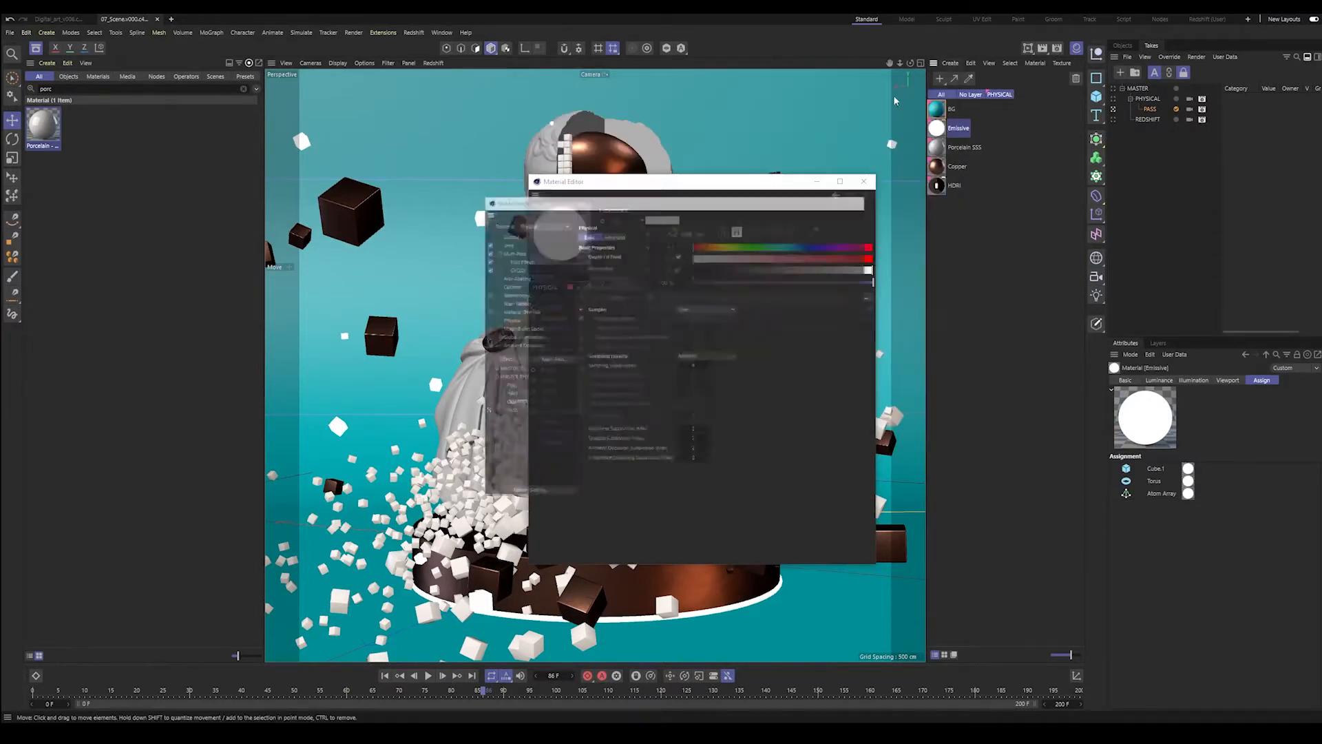
left_click(723, 231)
left_click(709, 248)
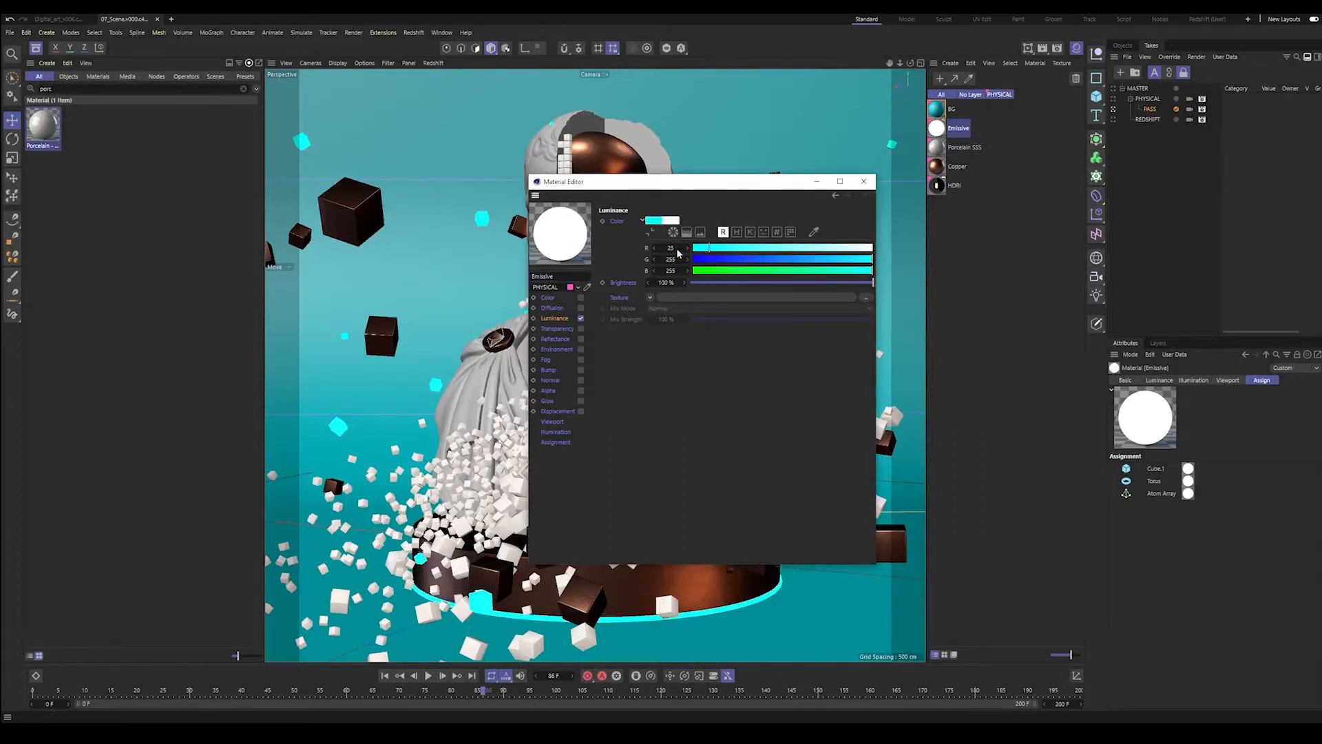
left_click_drag(677, 249, 689, 261)
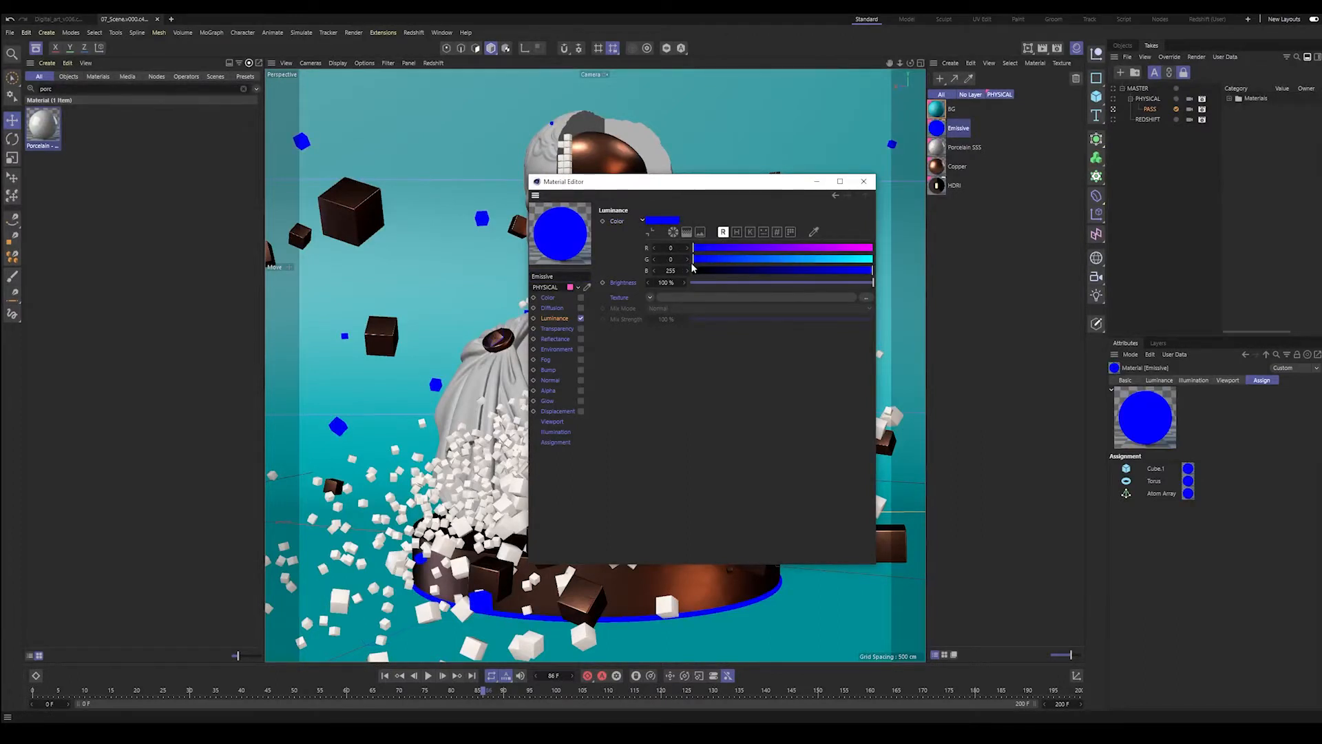
- Make the Porcelain SSS material pure green by changing its luminance color and clearing the luminance texture
left_click(965, 144)
left_click_drag(706, 250, 692, 272)
left_click(650, 296)
left_click(659, 310)
- Disable Reflectance and Bump on the Copper material, enable Luminance and make its color pure red
left_click(958, 167)
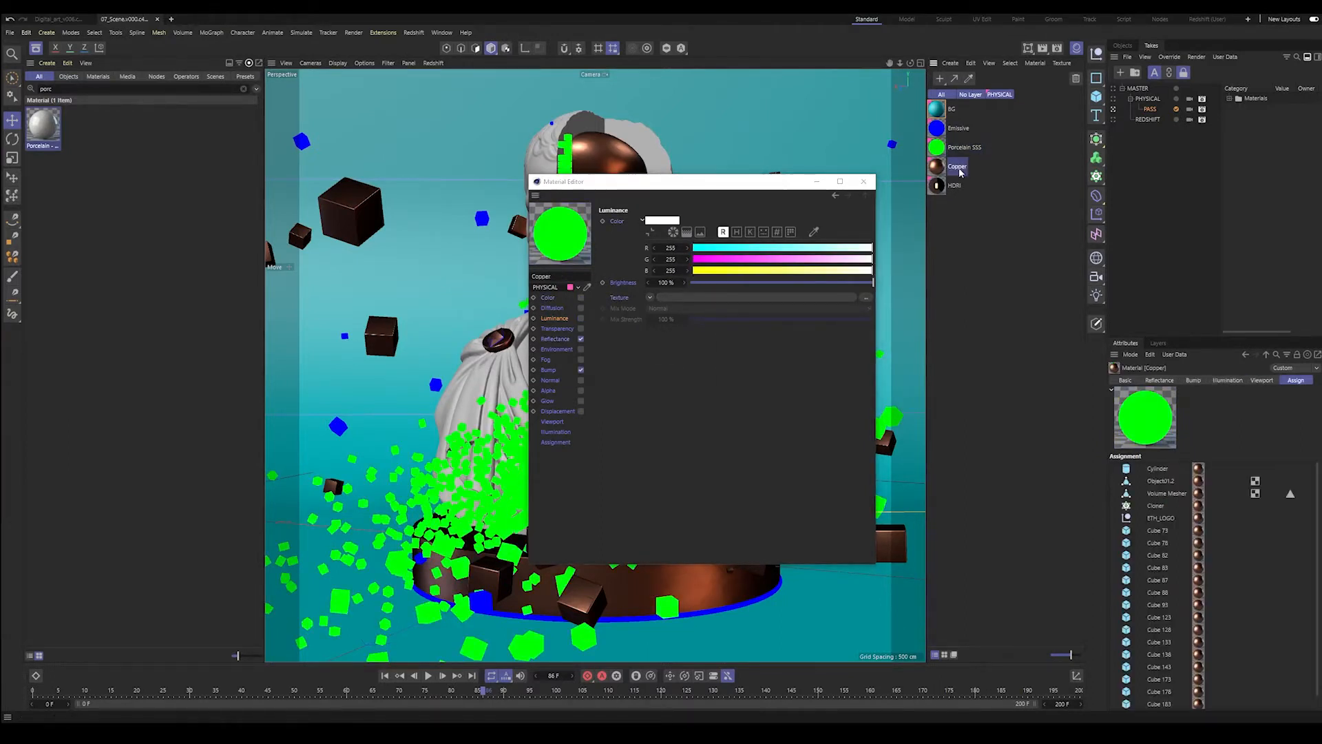
left_click(581, 339)
left_click(581, 370)
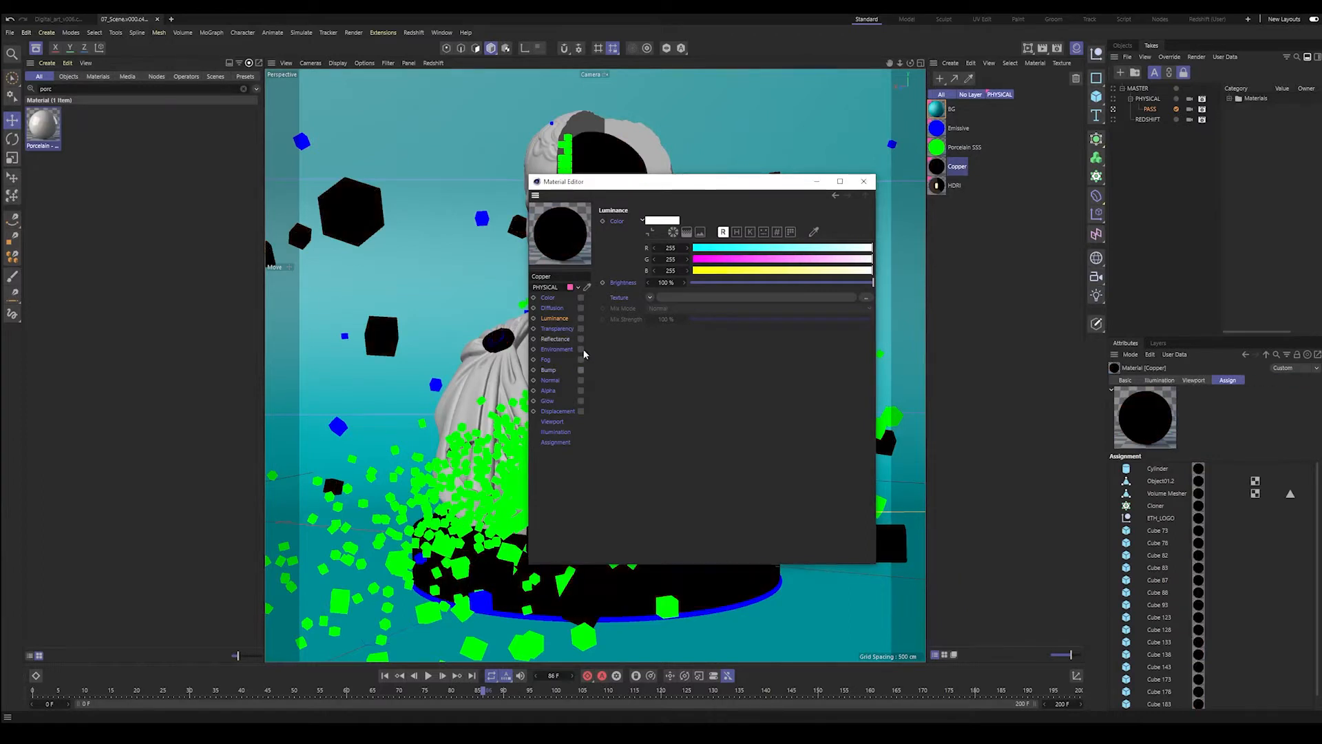
left_click(581, 318)
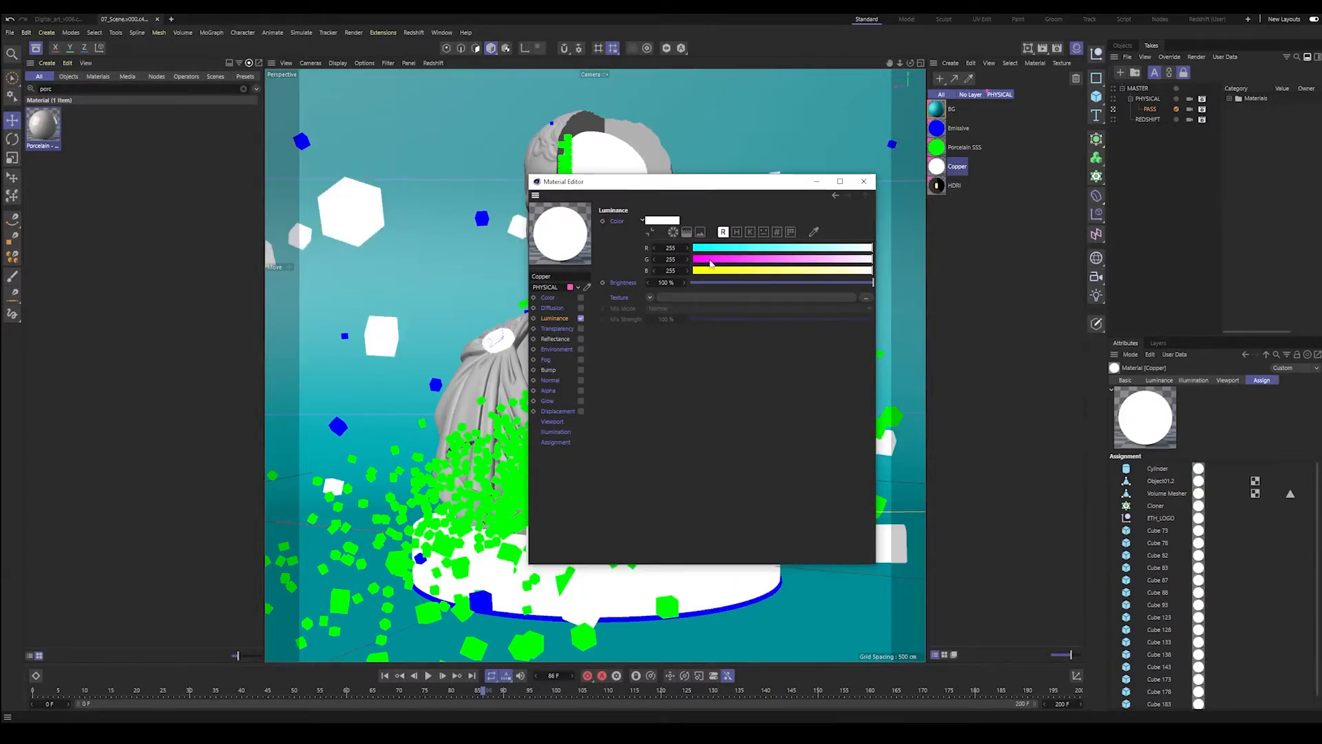
left_click_drag(711, 264, 683, 275)
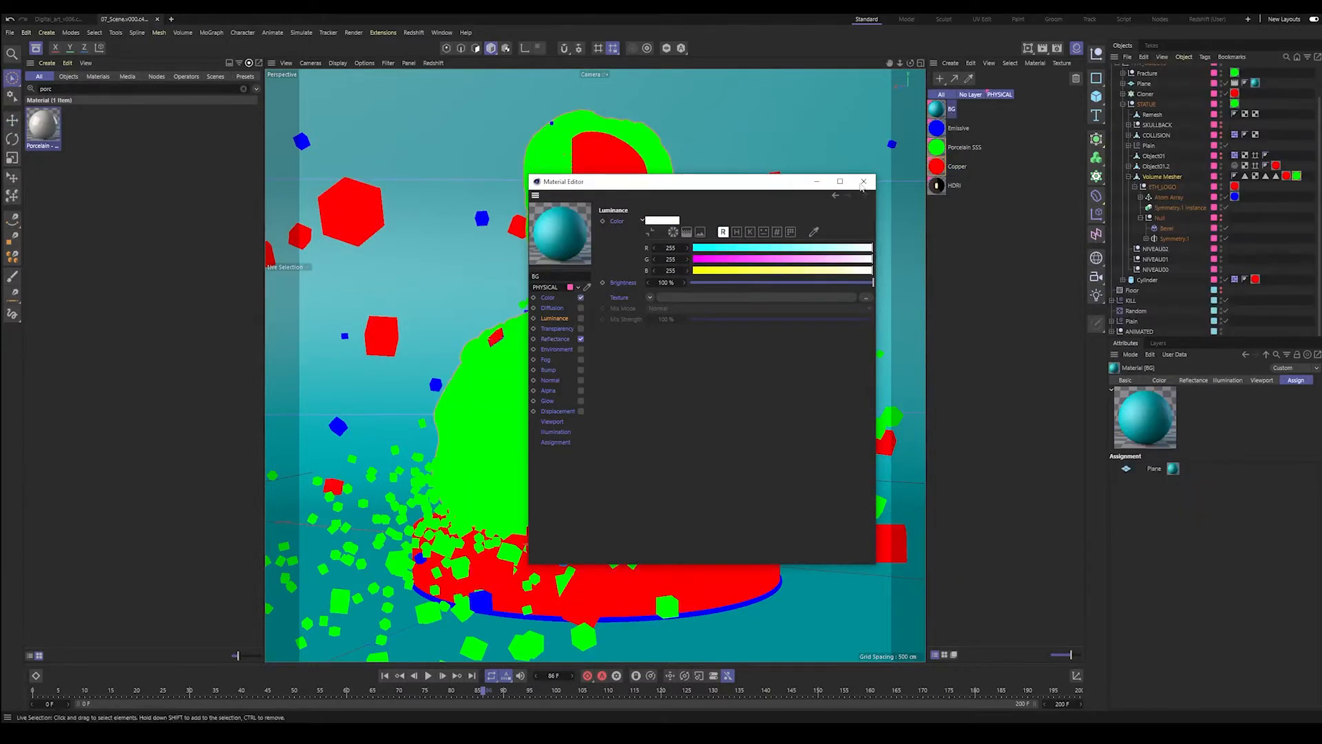
- Disable Color and Reflectance on the BG material to make it black, and close the material editor
left_click(581, 298)
left_click(581, 339)
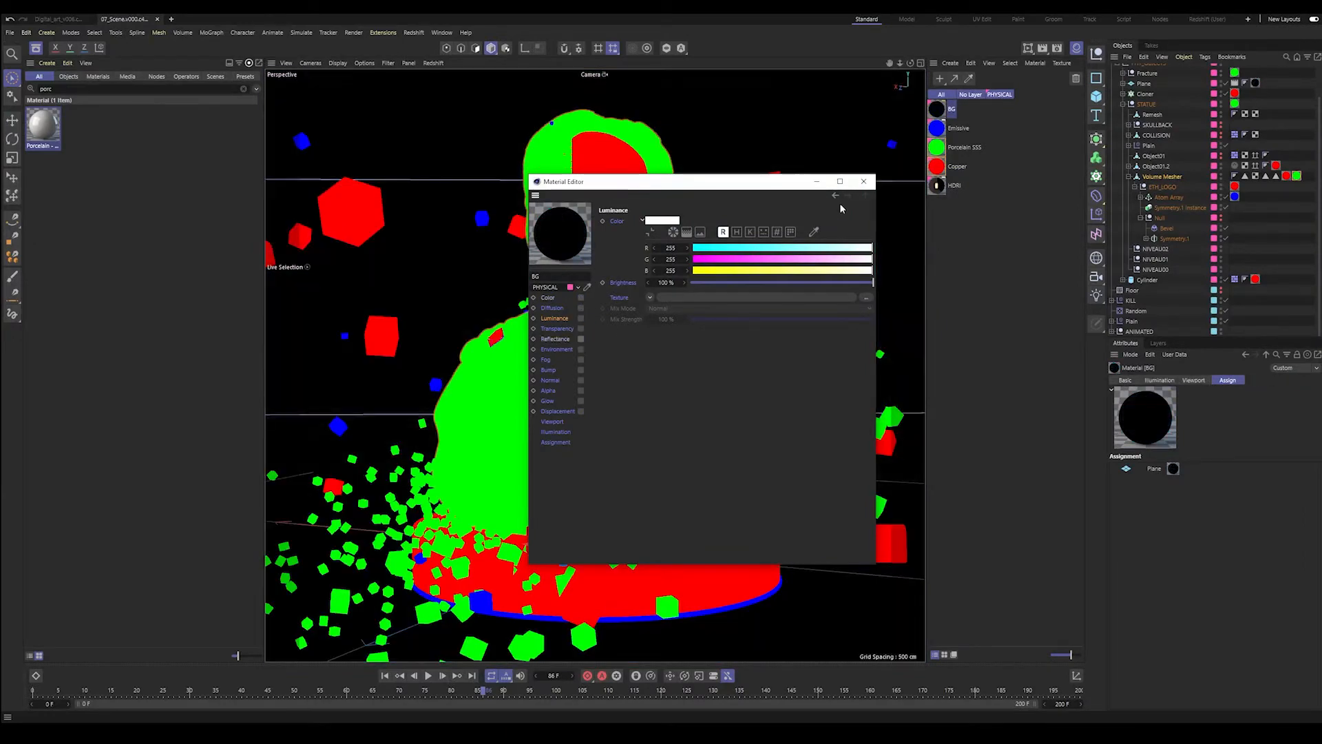
left_click(825, 183)
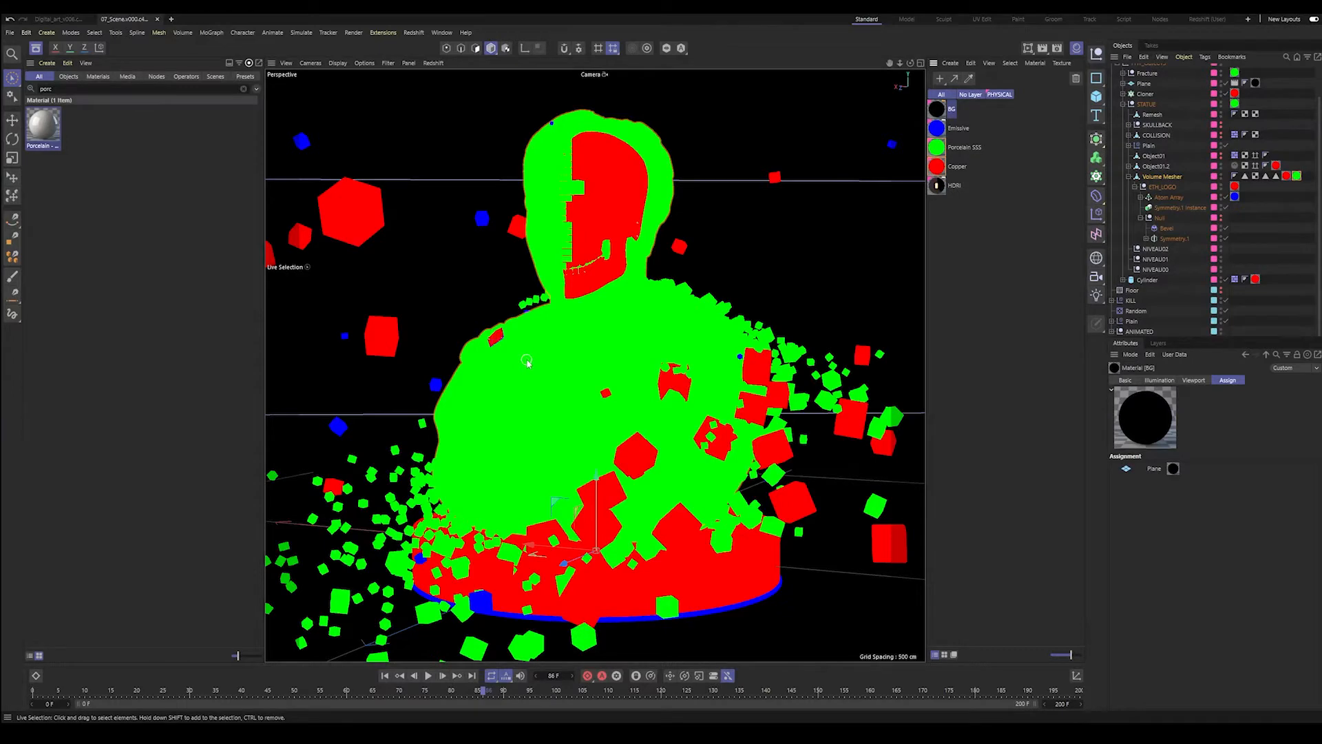
- Render the marked PASS take to the Picture Viewer and review the render's layers in Single-Pass view
left_click(1157, 44)
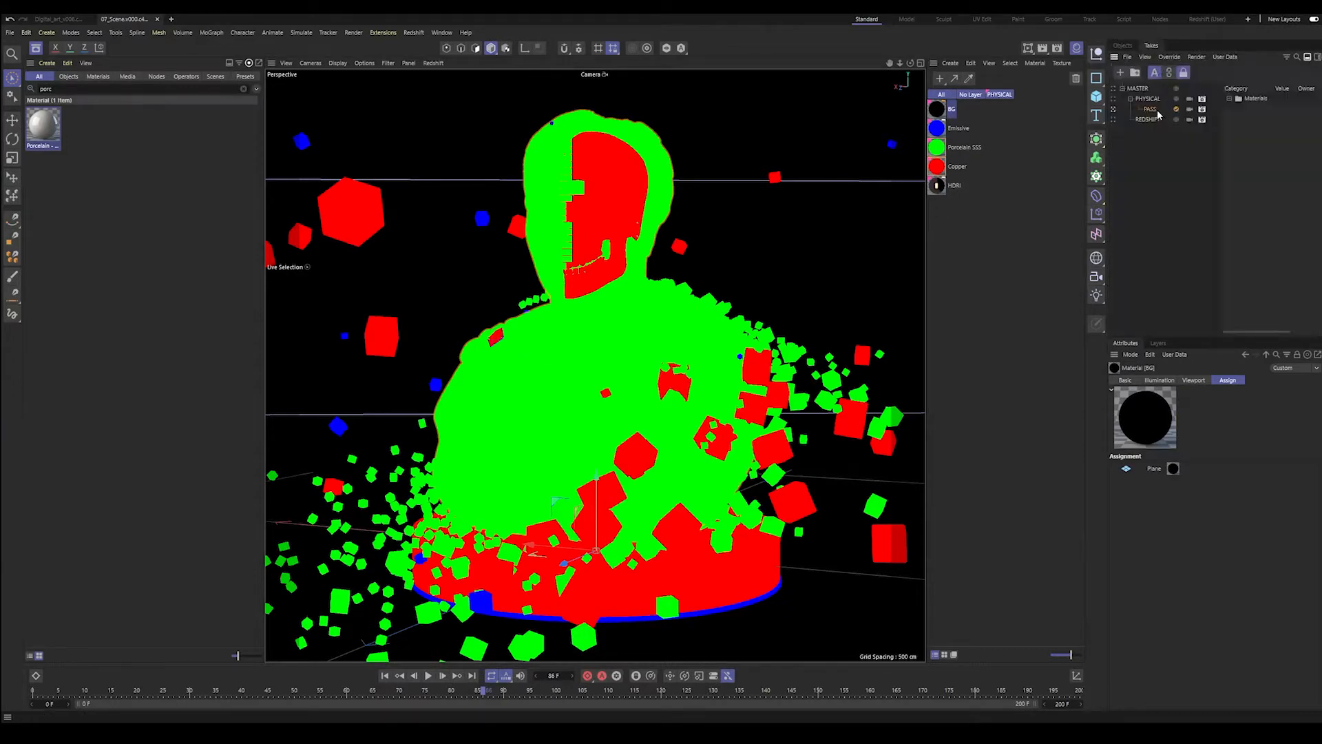
left_click(1198, 58)
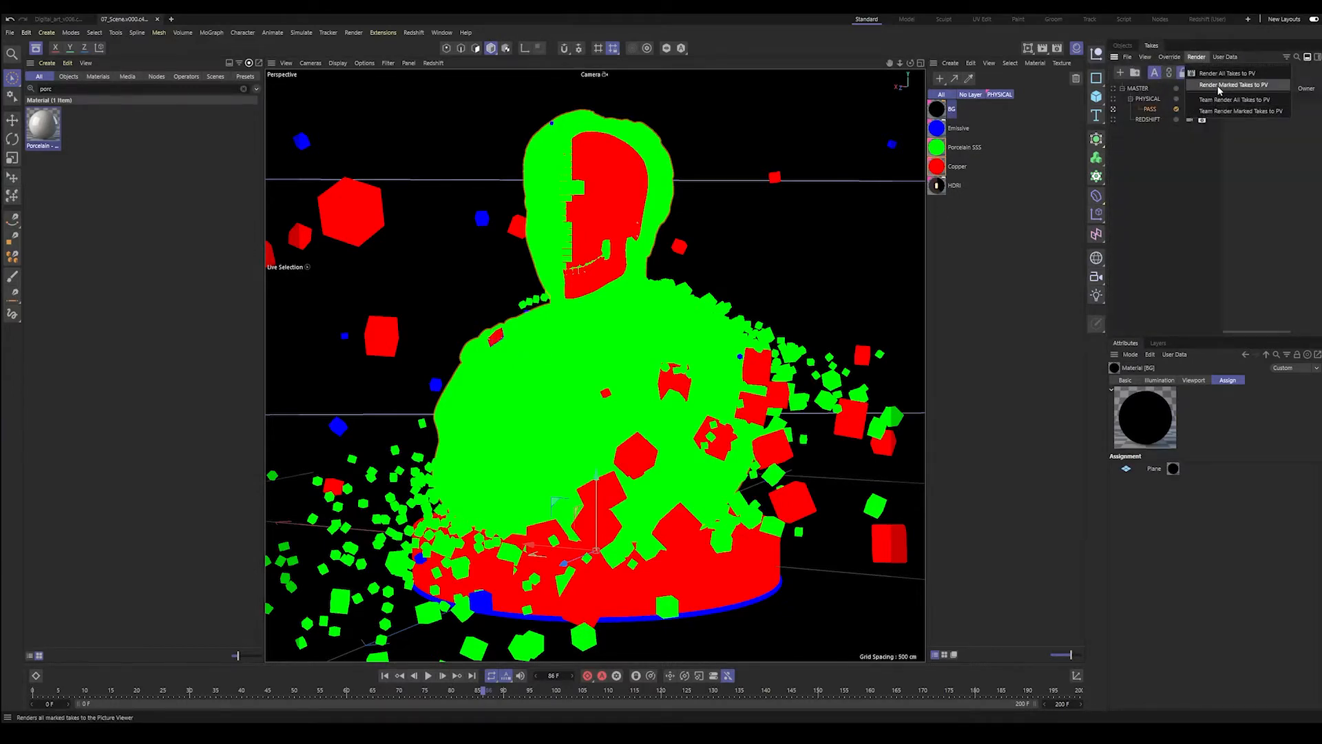
left_click(1218, 87)
key("Return")
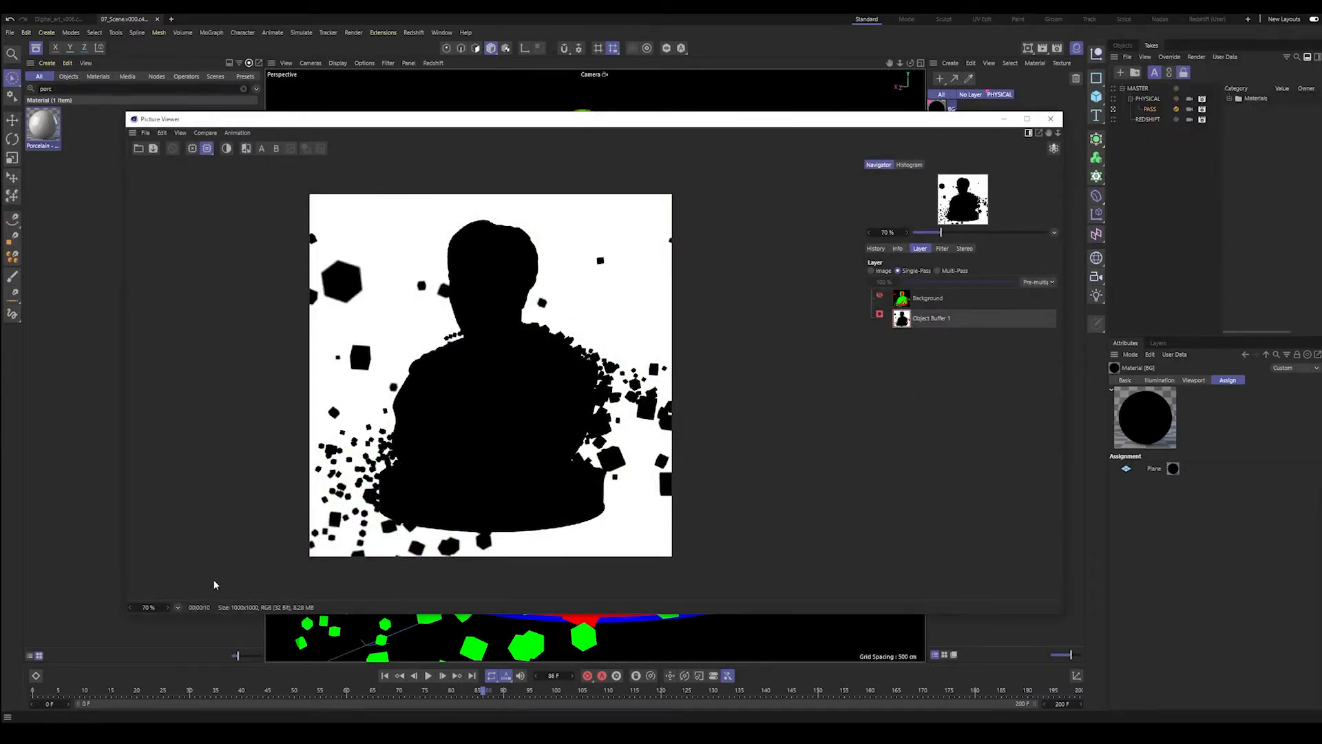
left_click(875, 249)
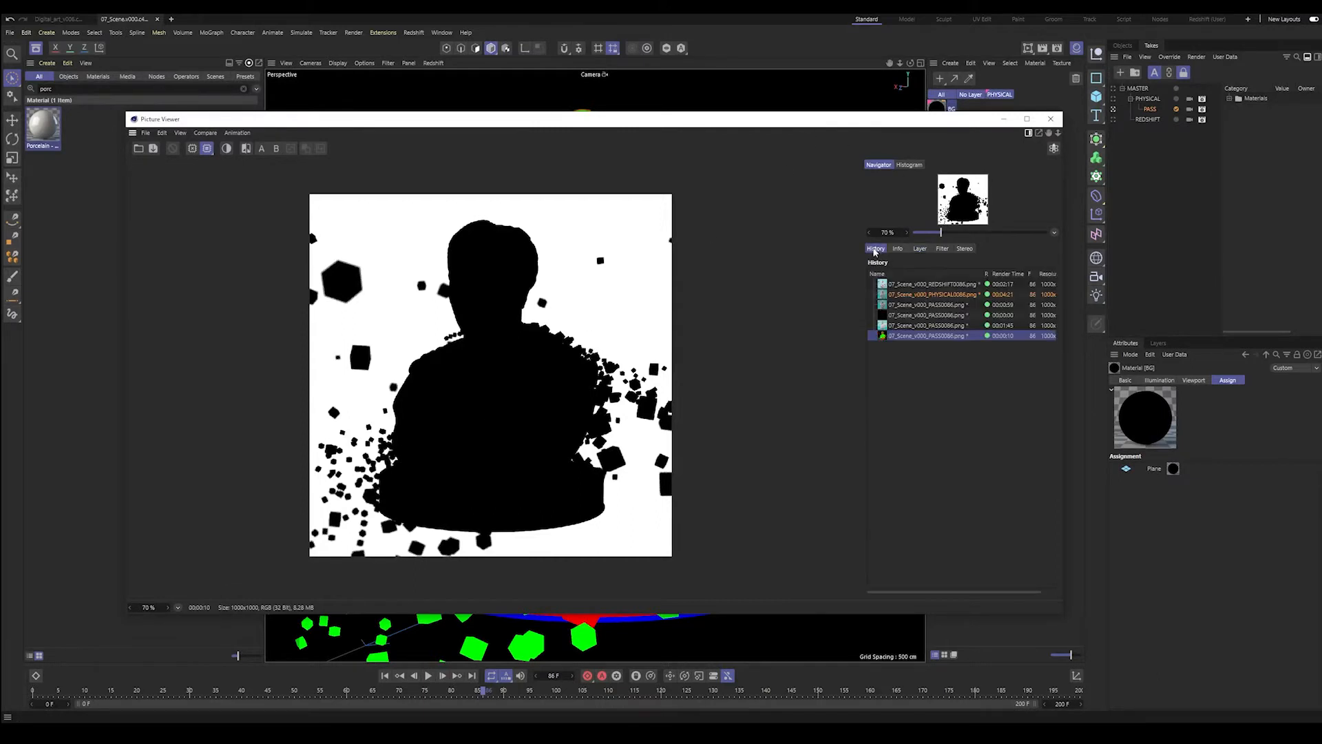
left_click(920, 249)
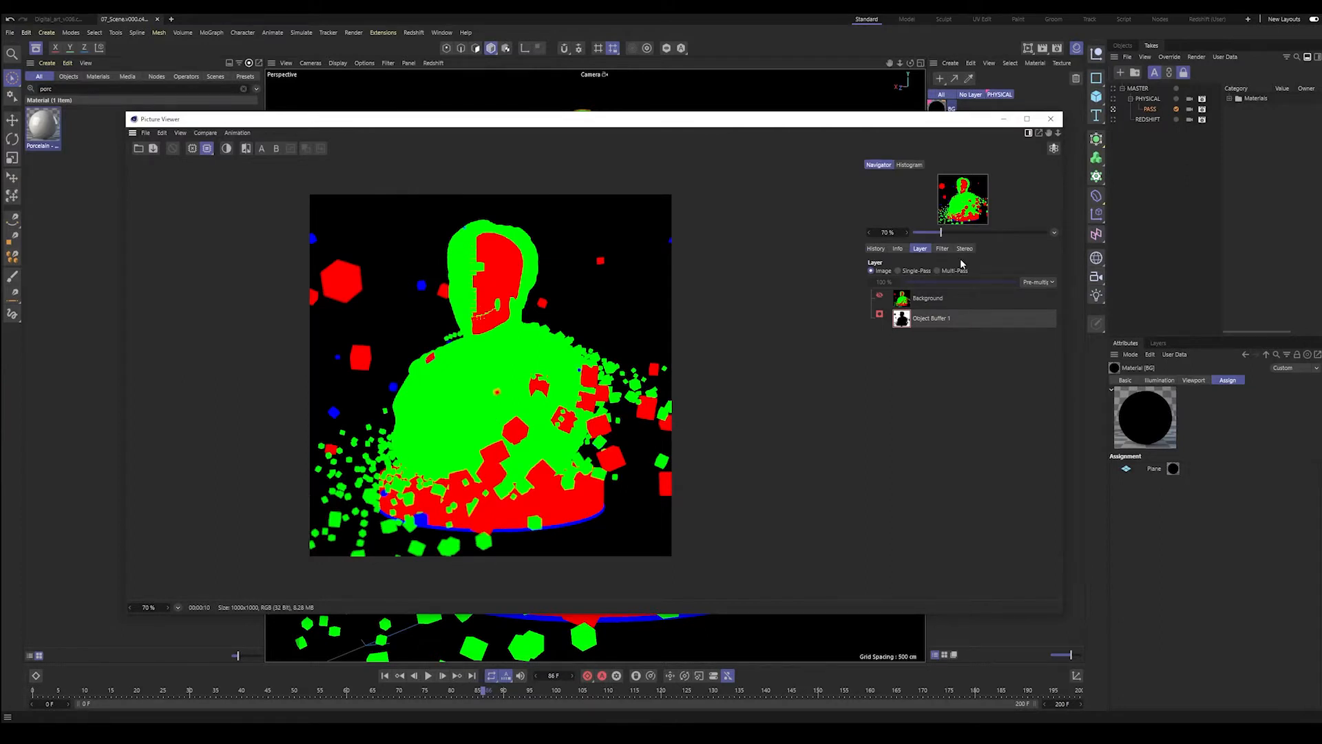
left_click(917, 271)
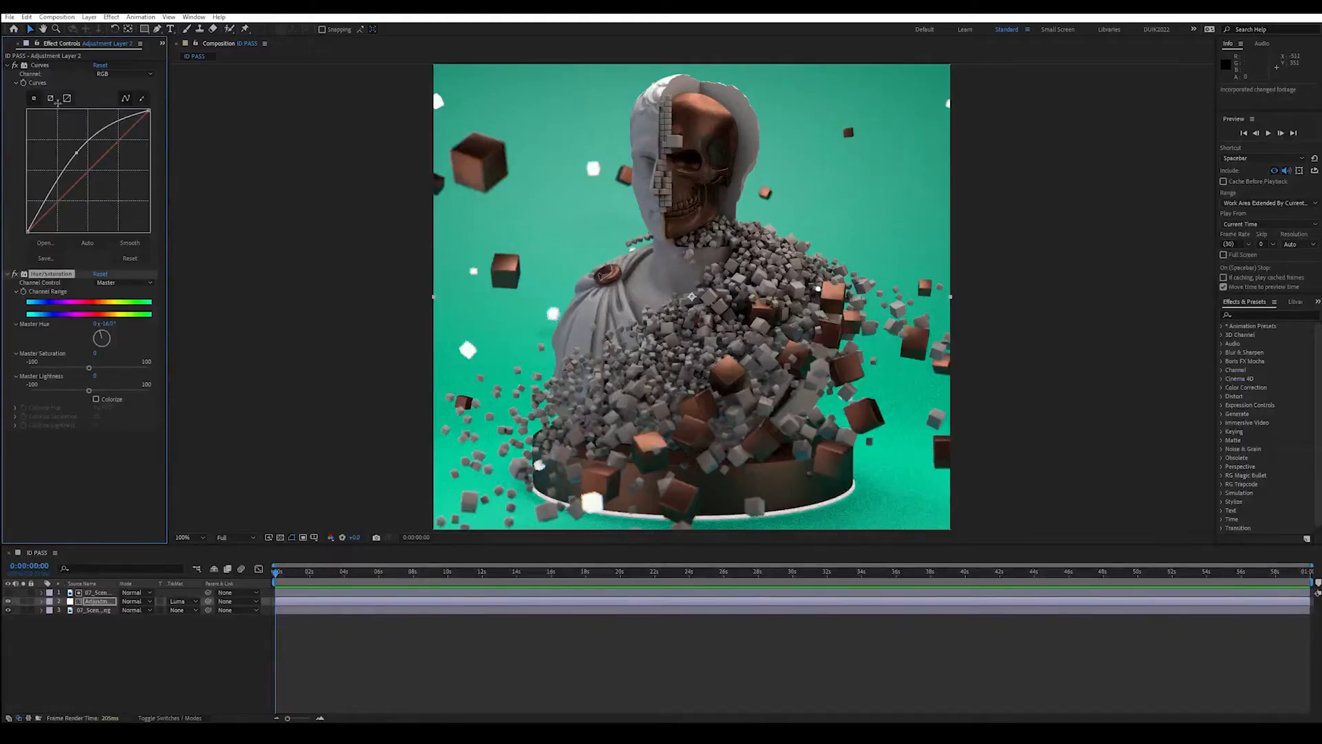
- In After Effects, import 07_Scene_v000_PASS0086.png and place it as the uppermost layer of the ID PASS composition
left_click(26, 38)
double_click(76, 227)
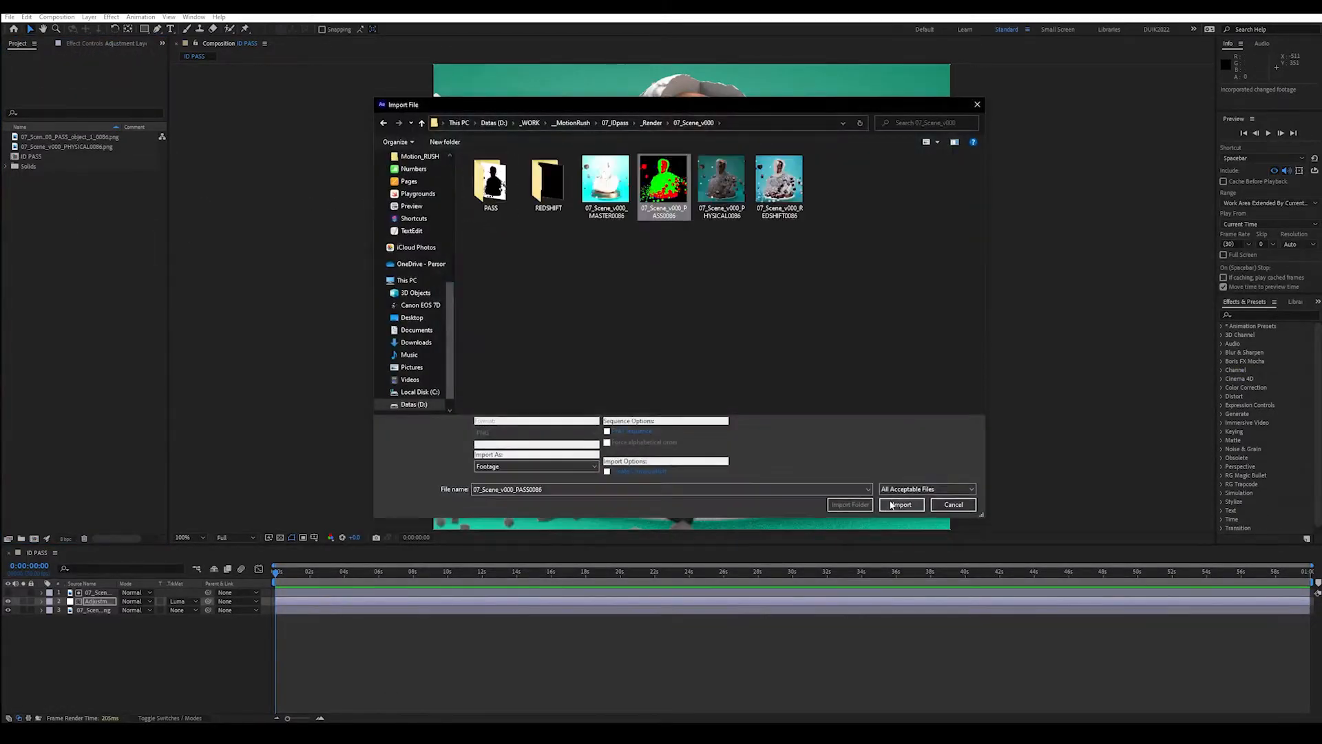
key("Return")
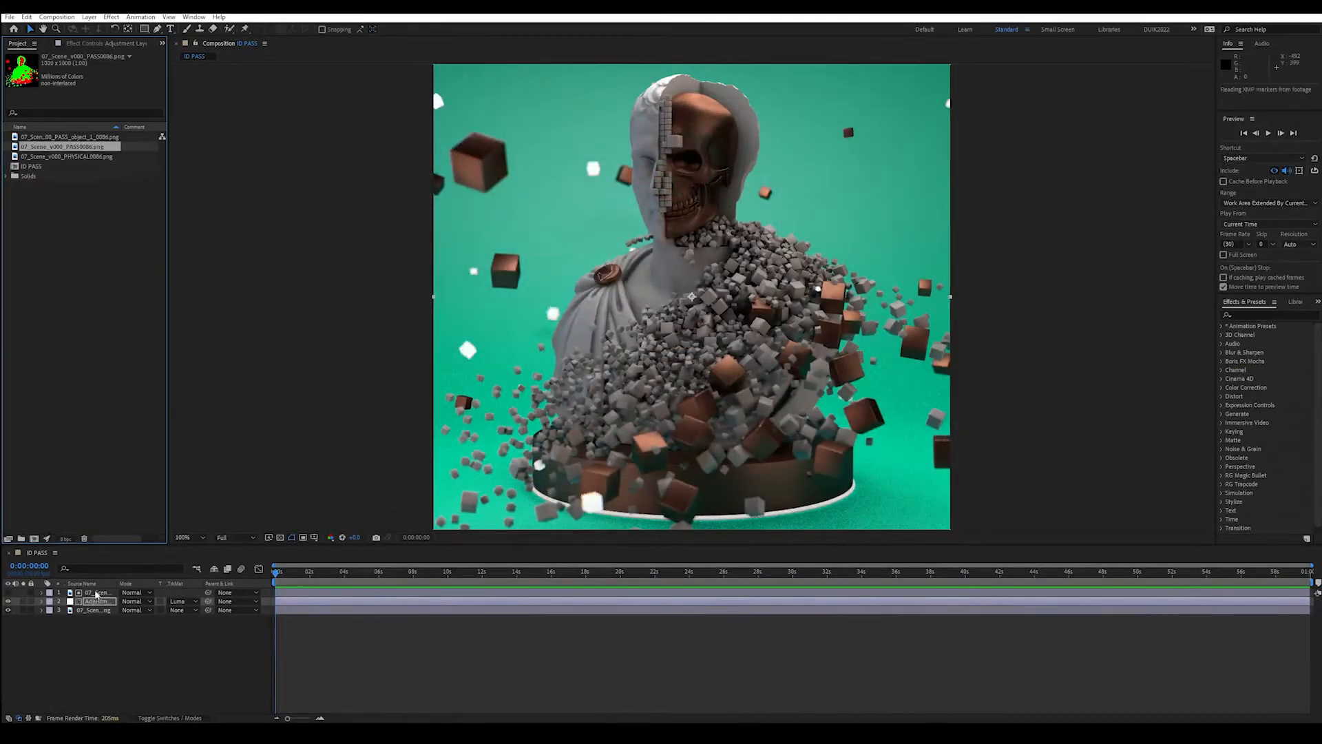
left_click_drag(62, 147, 91, 596)
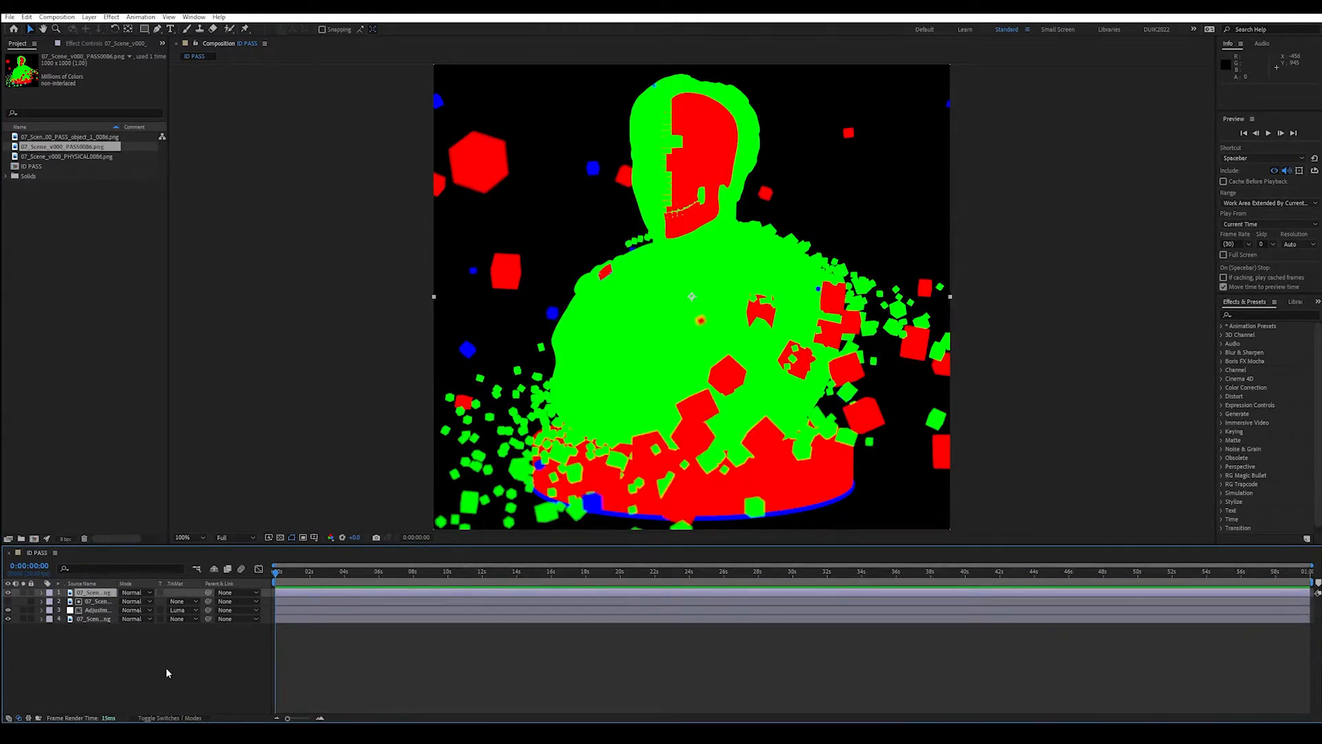
- Create a new adjustment layer above the color ID pass and hide the color ID pass layer
right_click(163, 643)
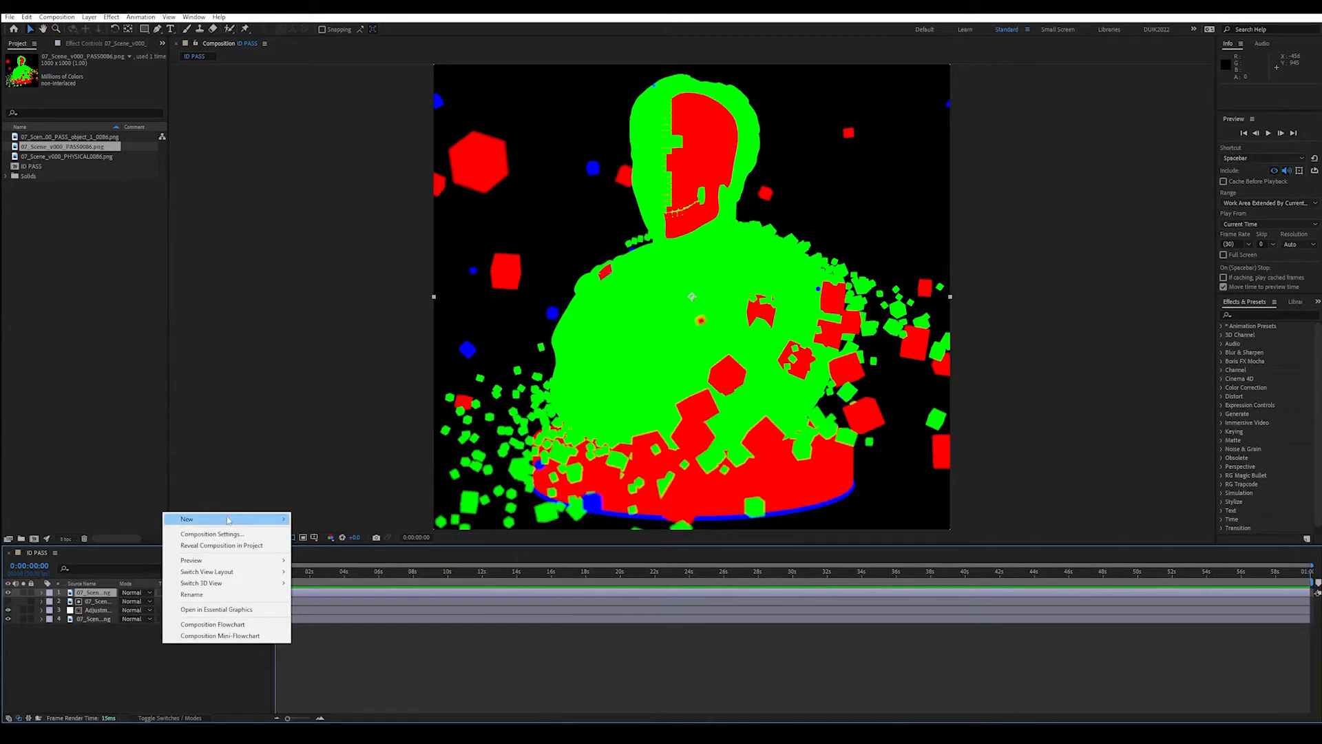
mouse_move(227, 519)
left_click(329, 602)
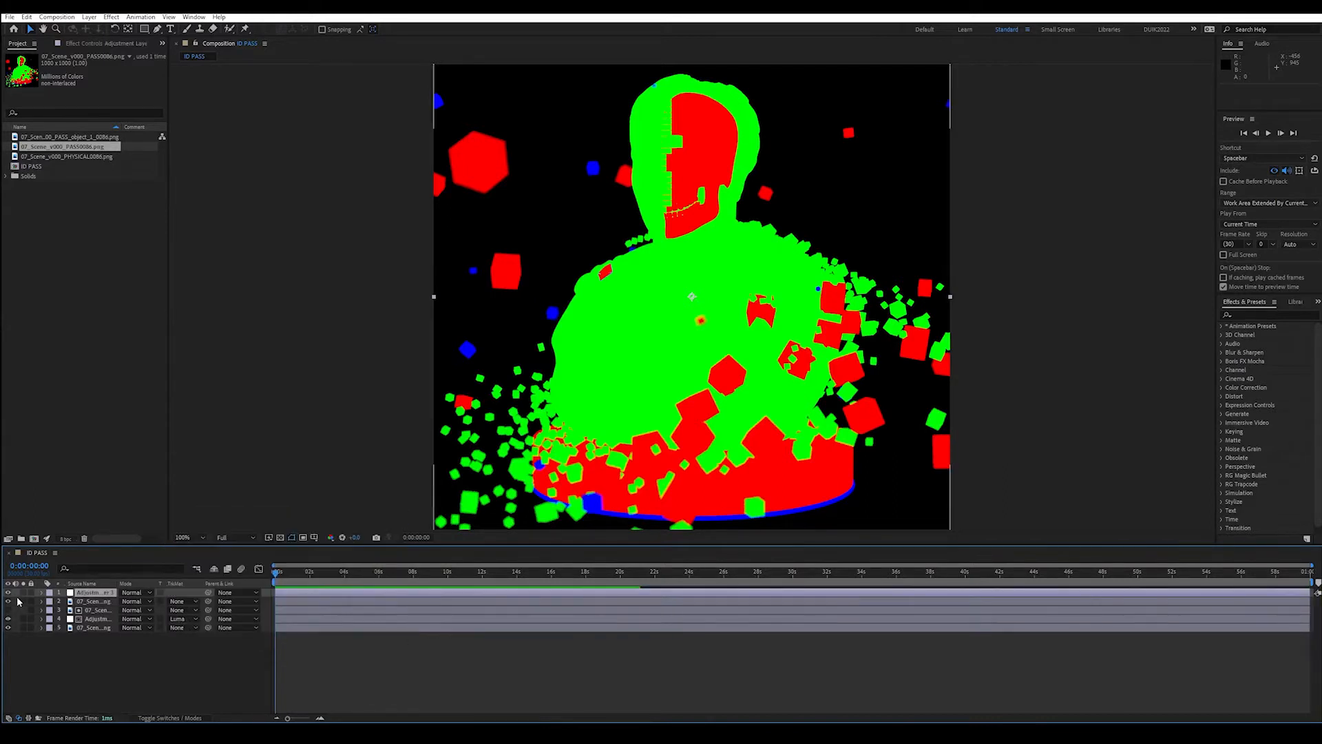
left_click(8, 602)
- Apply the Curves effect to the new adjustment layer and raise the RGB curve's midpoint to brighten the image
key("F3")
right_click(70, 115)
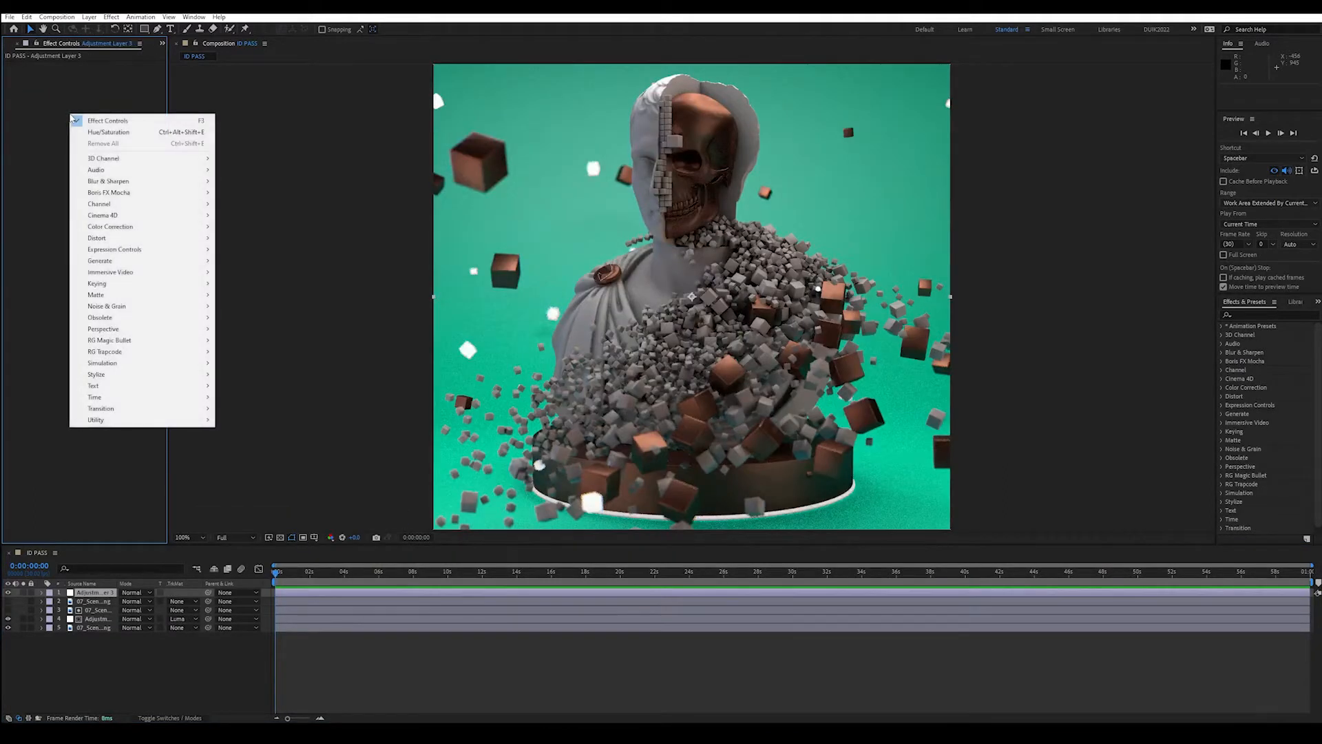
mouse_move(152, 226)
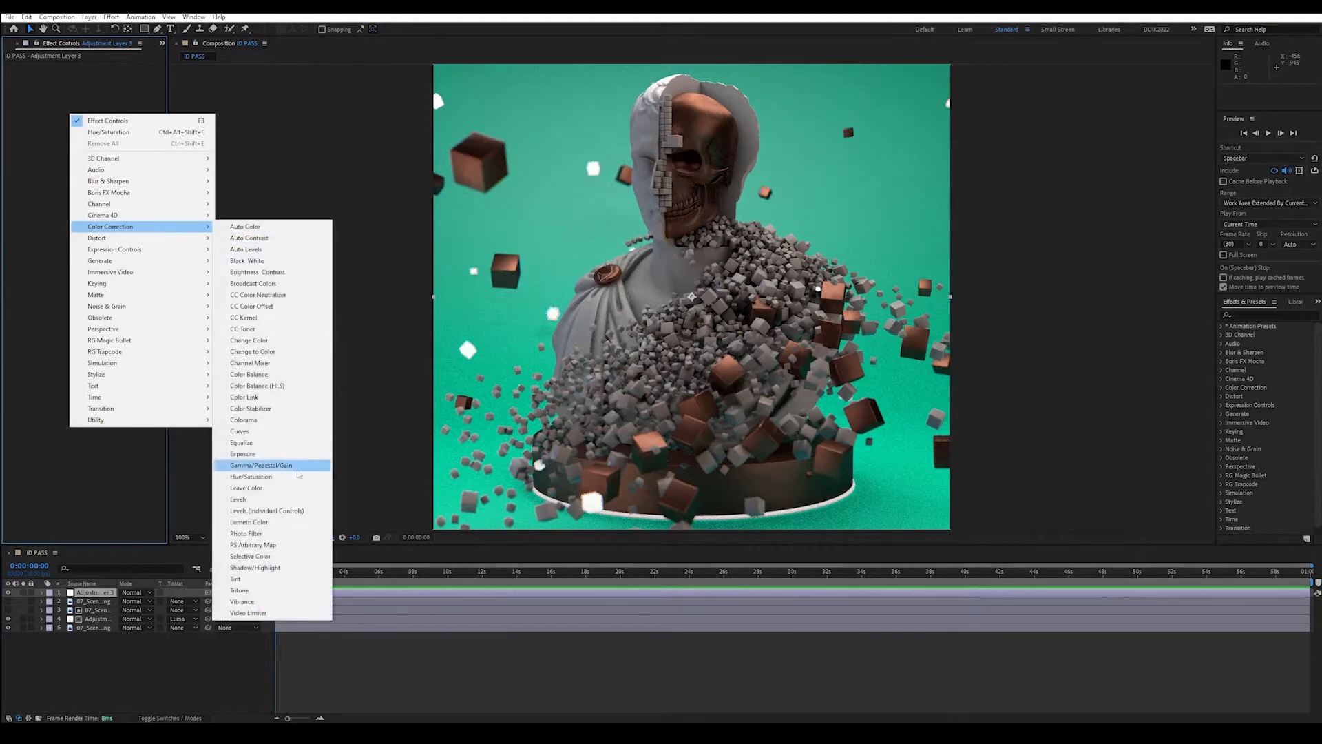
left_click(272, 432)
left_click_drag(87, 168, 81, 148)
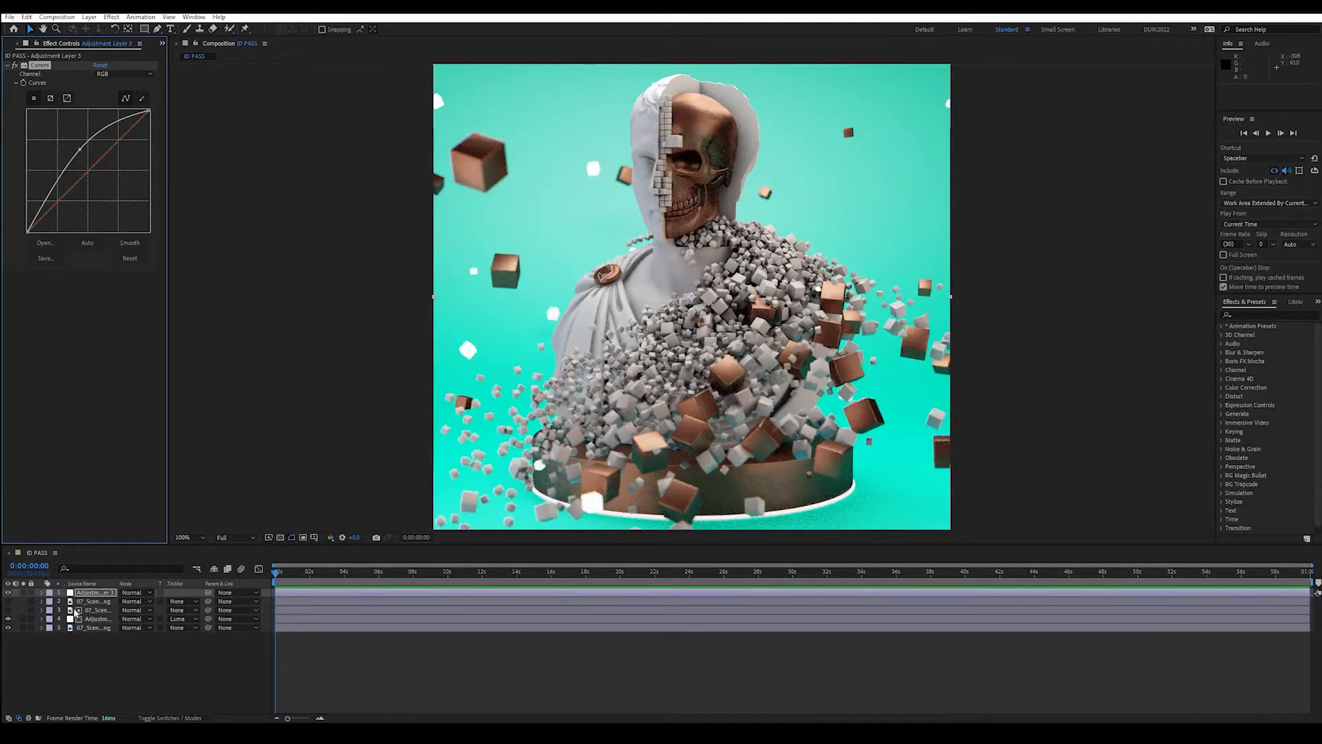
- Move the color ID pass above the new adjustment layer and apply Shift Channels to it with alpha taken from Green
left_click(81, 603)
left_click_drag(80, 603, 79, 591)
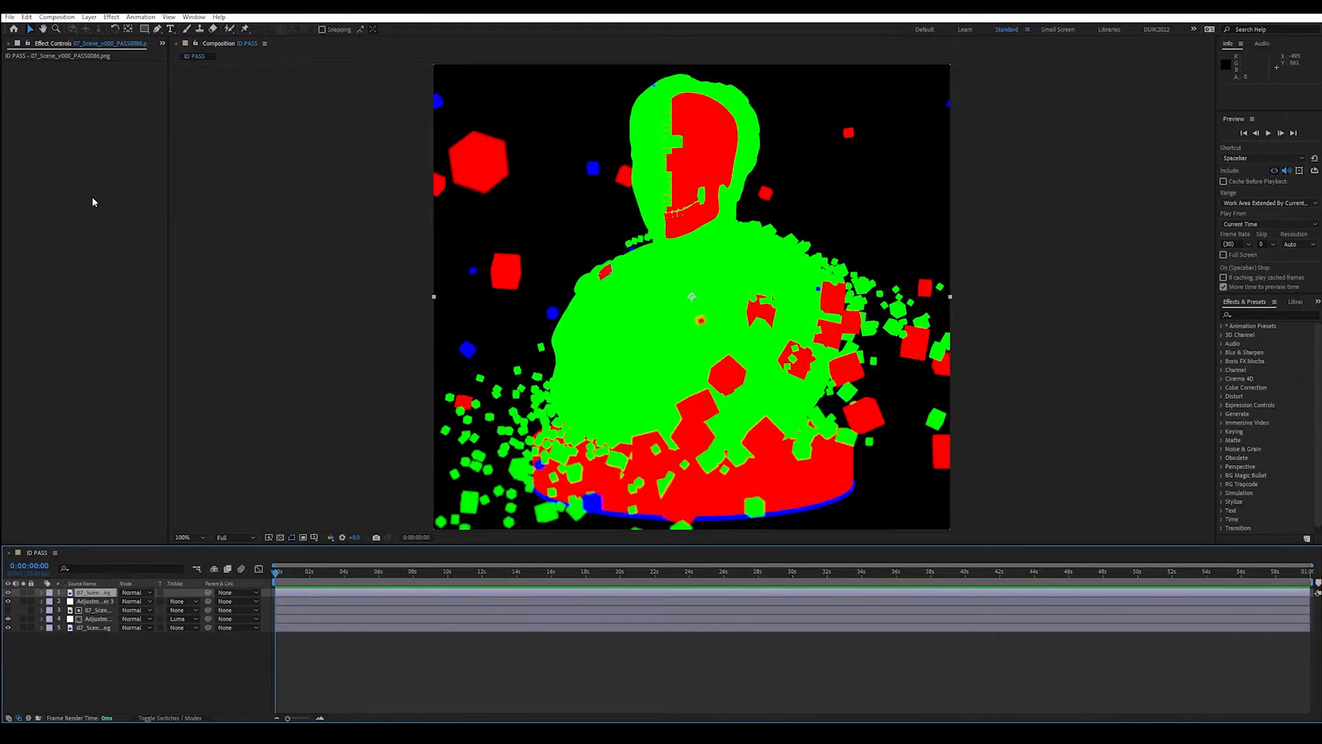
key("ctrl+space")
type("shift")
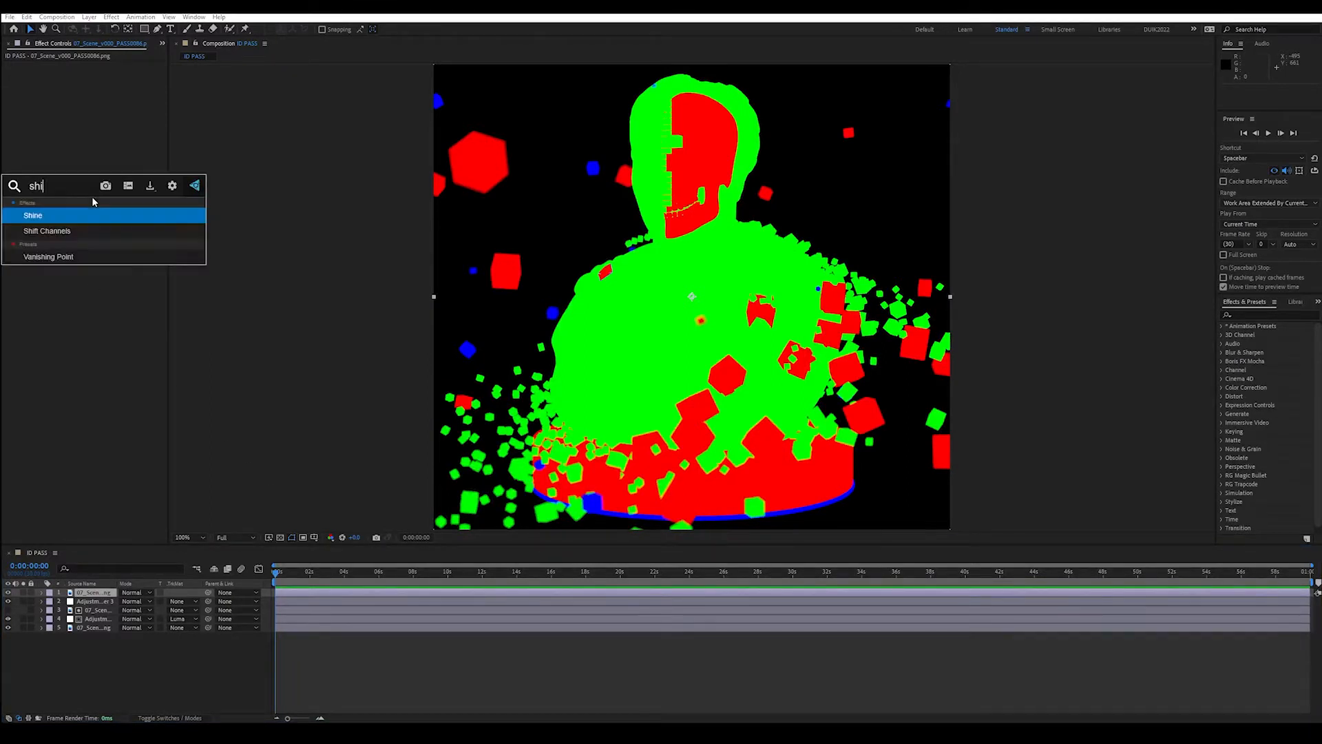
key("Down")
key("Return")
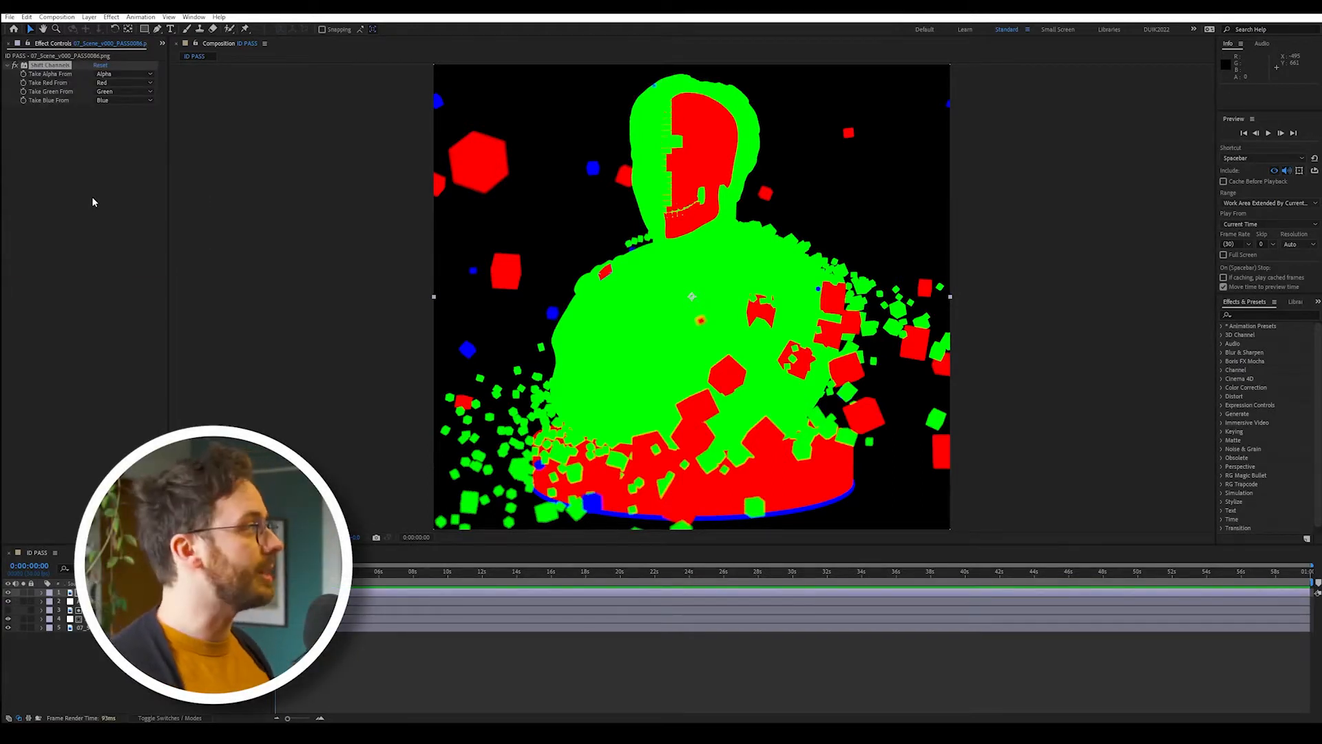
left_click(118, 75)
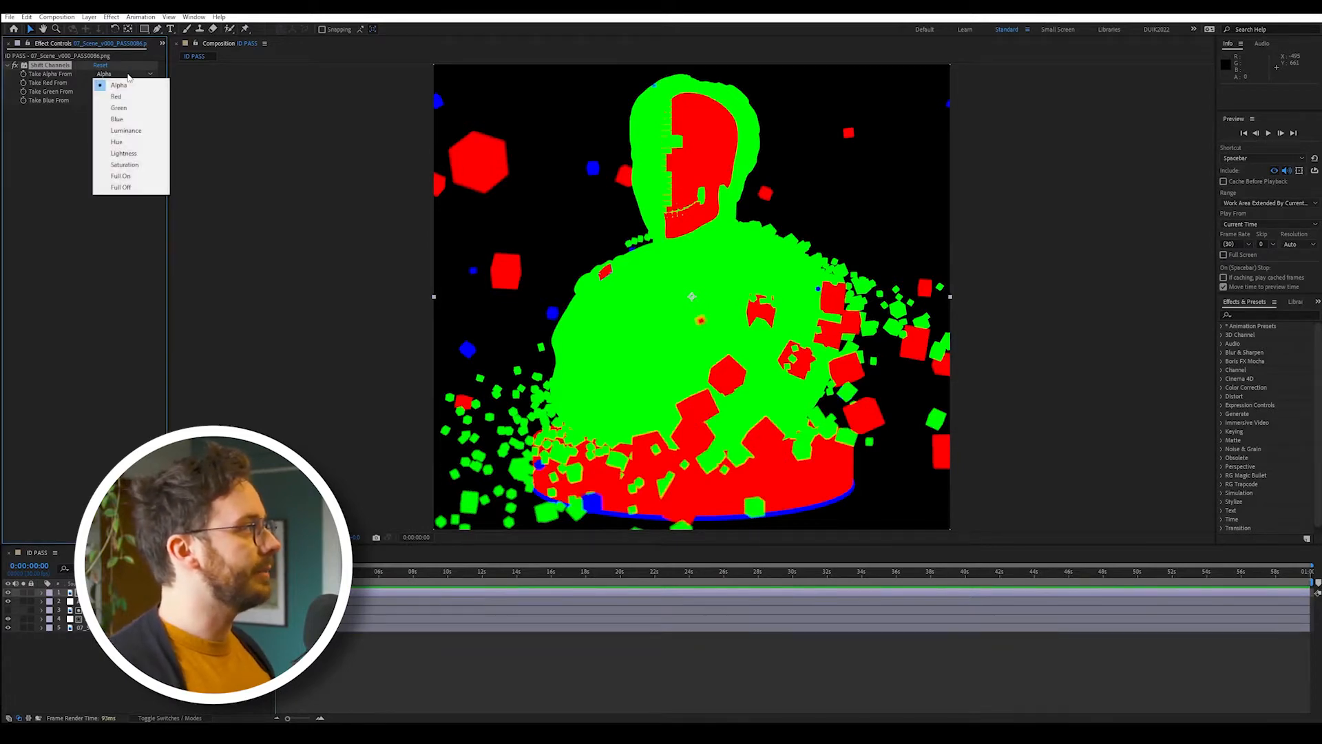
left_click(117, 103)
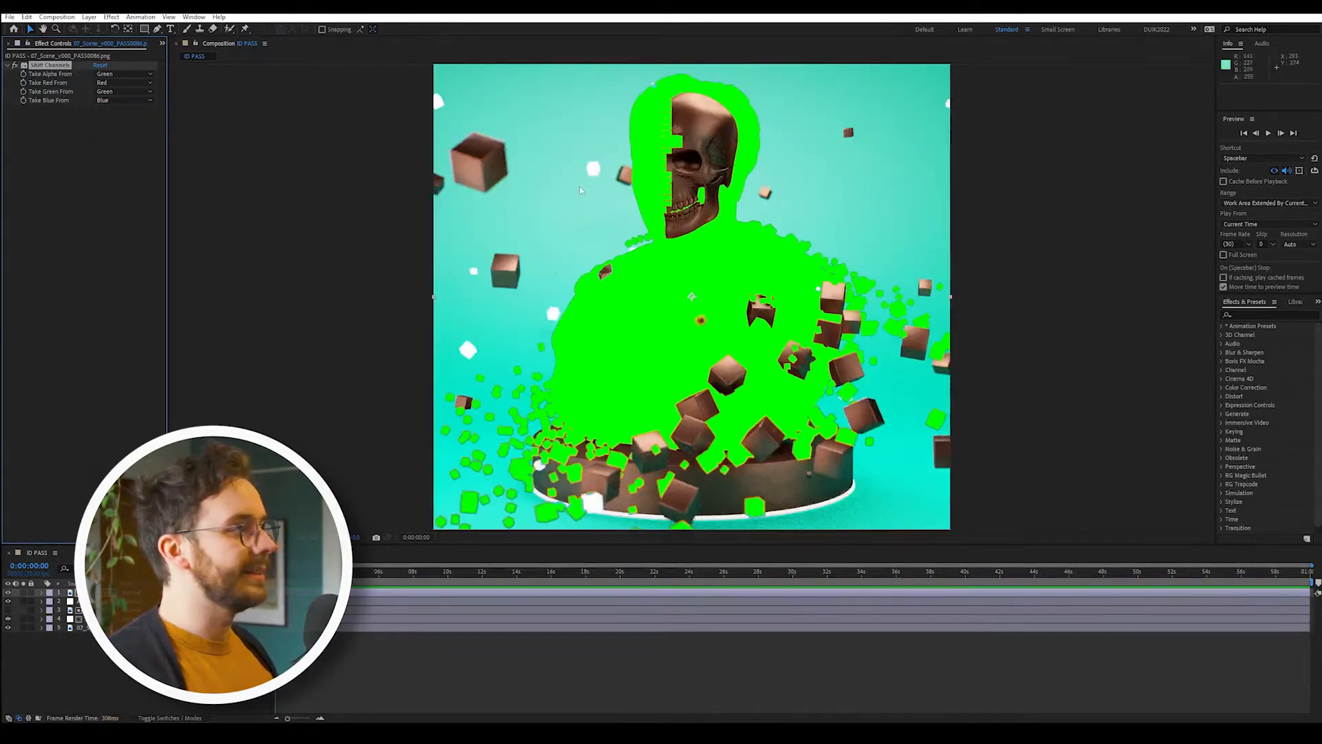
- Set the upper adjustment layer's track matte to Alpha Matte using 07_Scene_v000_PASS0086.png
key("period")
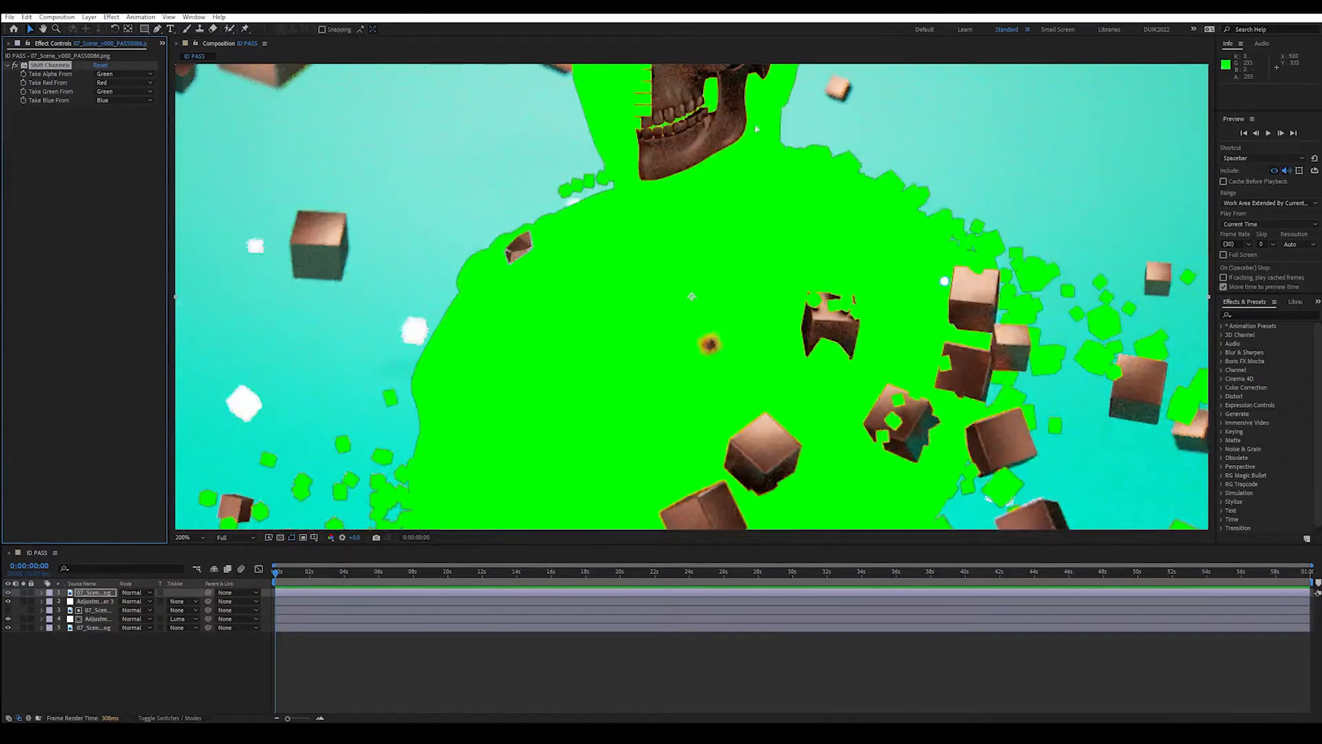
key("comma")
left_click(180, 601)
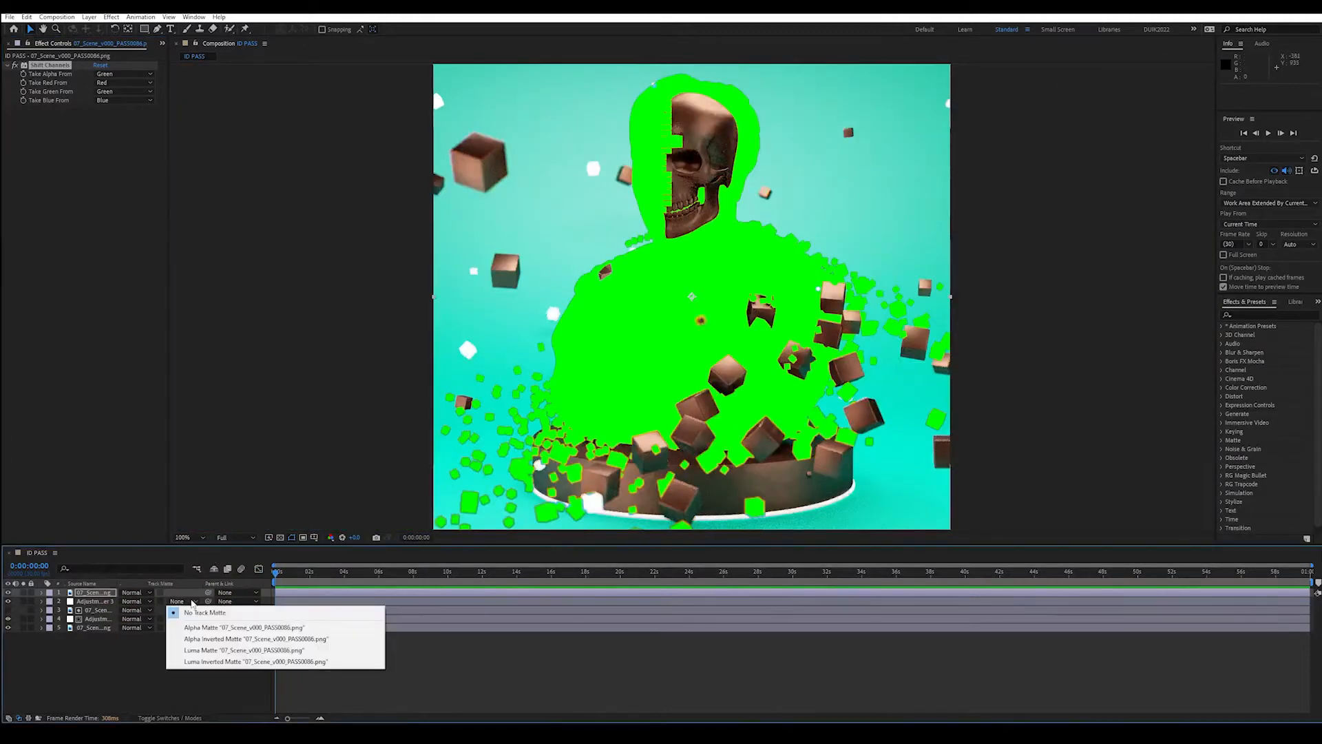
left_click(192, 626)
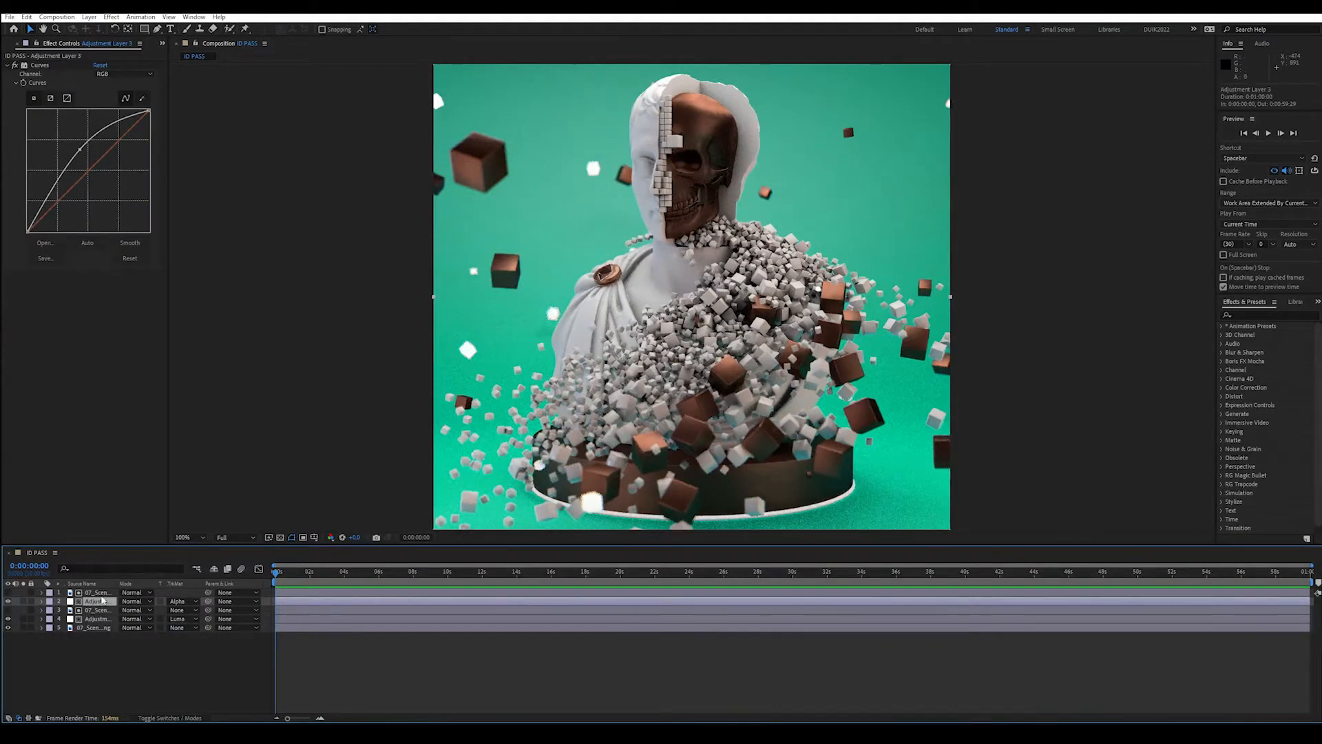
- Label the uppermost color ID pass and its adjustment layer green and duplicate the pair
left_click(101, 595)
left_click(101, 600, "shift")
left_click(49, 601)
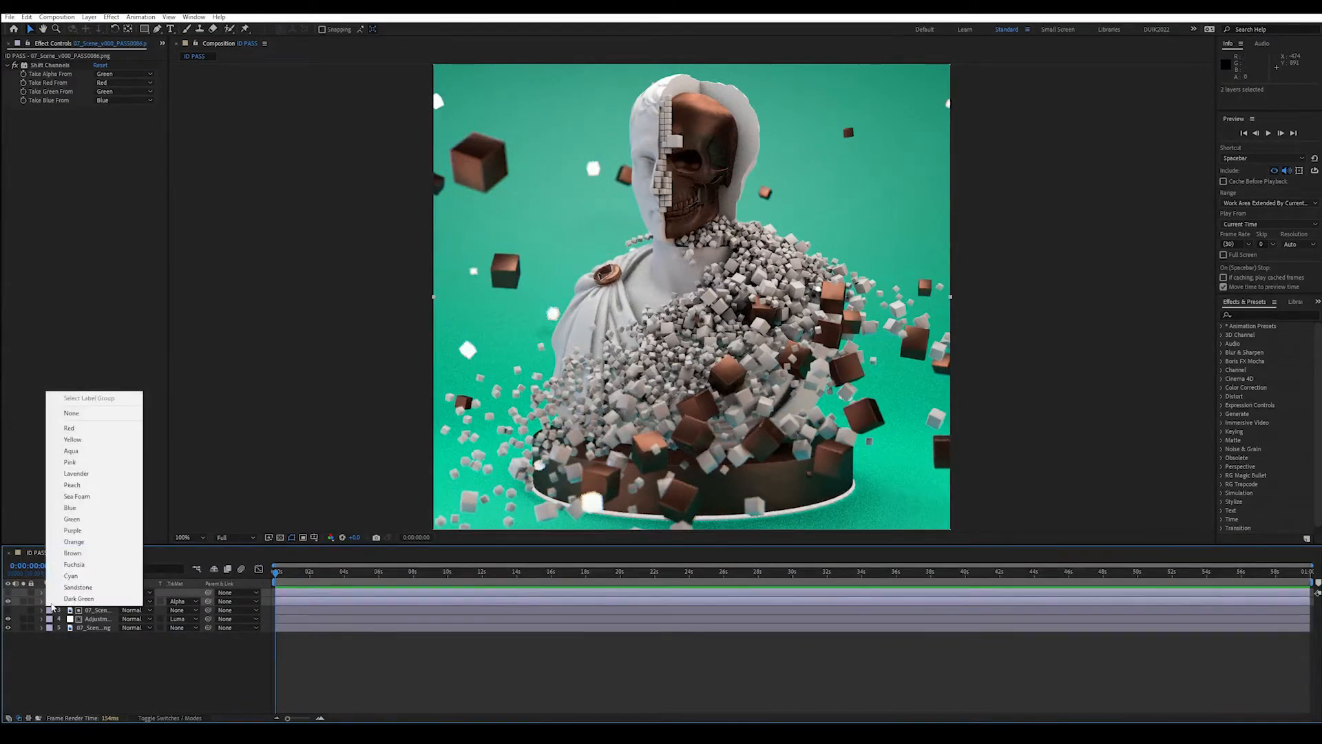
left_click(90, 522)
left_click(100, 599)
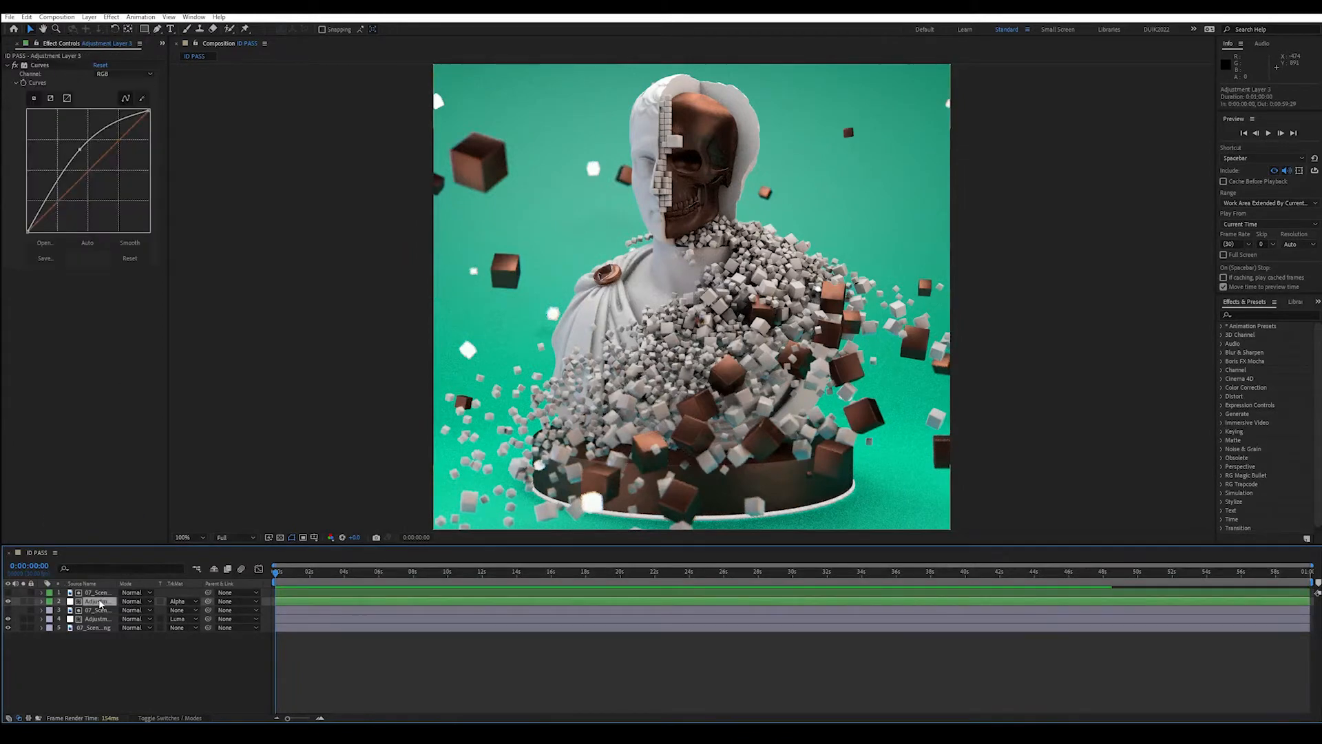
left_click(100, 600, "shift")
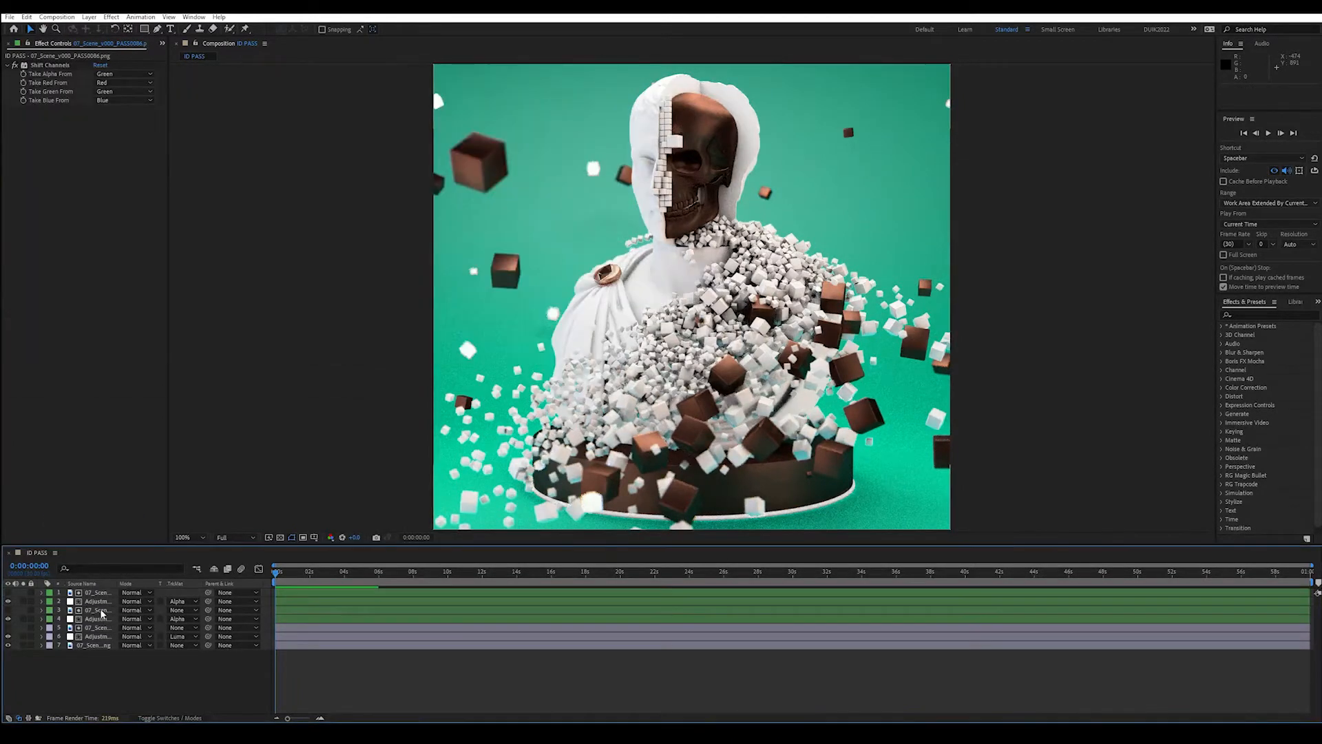
- In the uppermost color ID pass copy's Shift Channels effect, take alpha from Red to isolate the copper parts
left_click(85, 598)
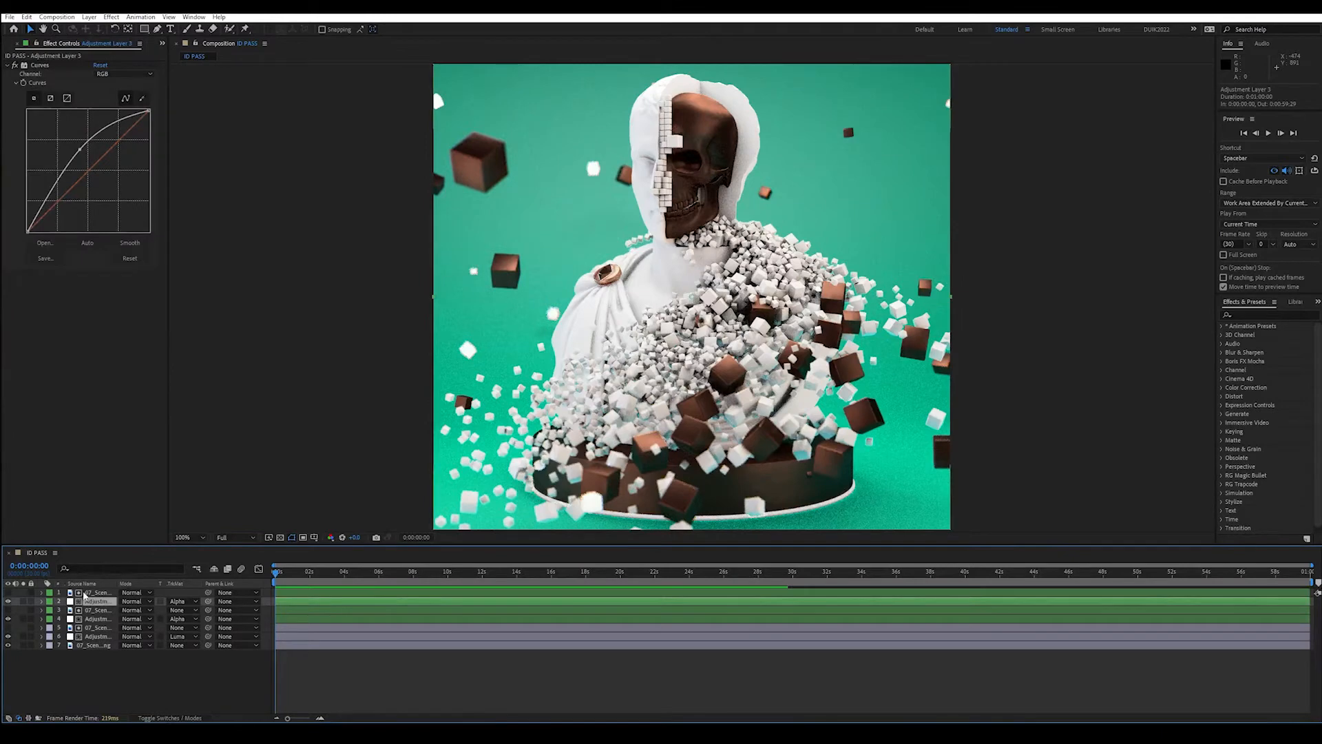
left_click(85, 594)
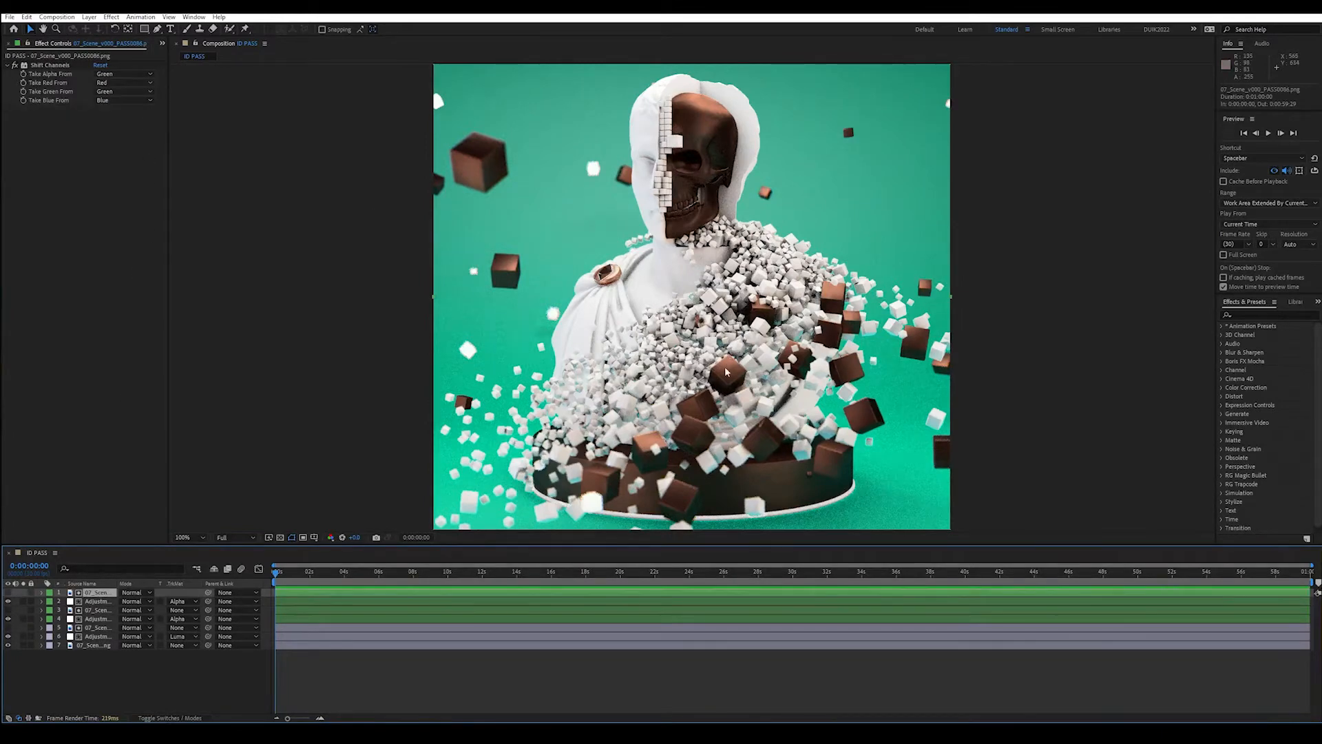
left_click(128, 76)
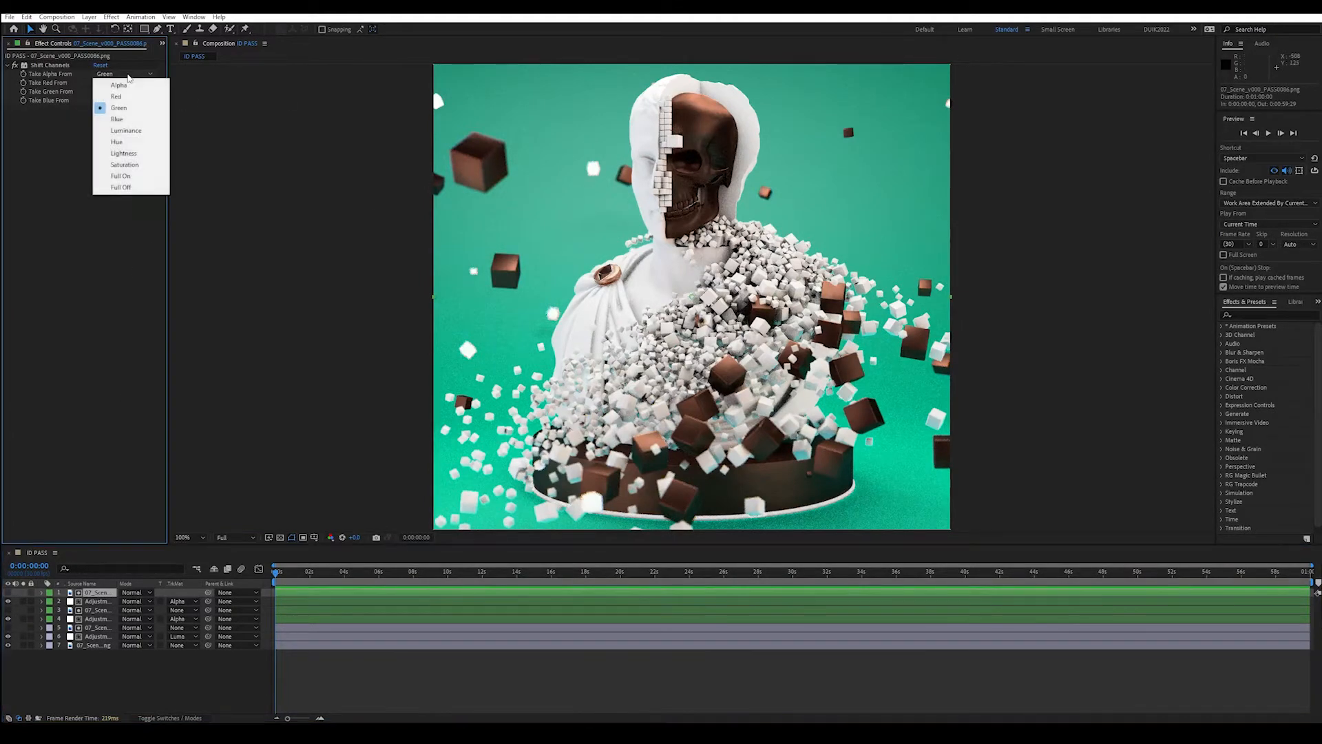
left_click(127, 100)
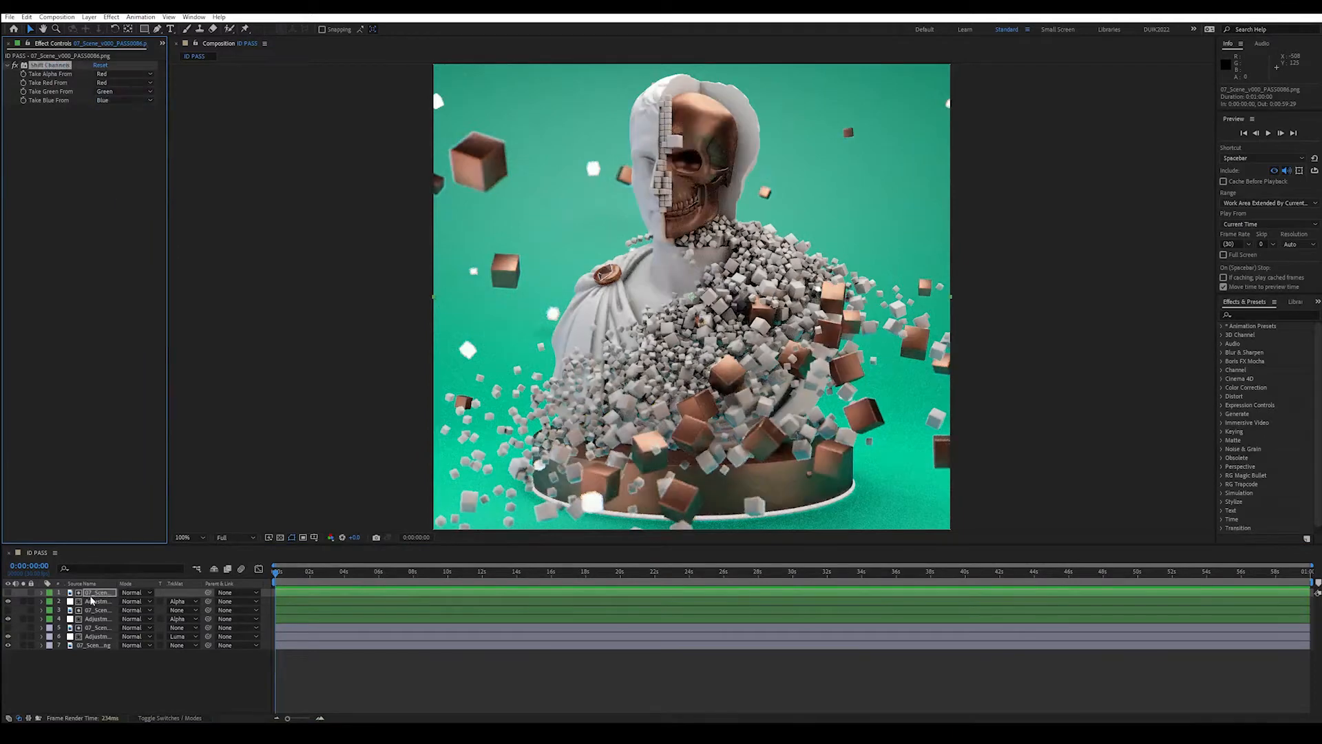
- Fine-tune the RGB curve's midpoint on the uppermost adjustment layer and bring up its Green and Blue channel curves
left_click(93, 602)
left_click_drag(82, 147, 86, 149)
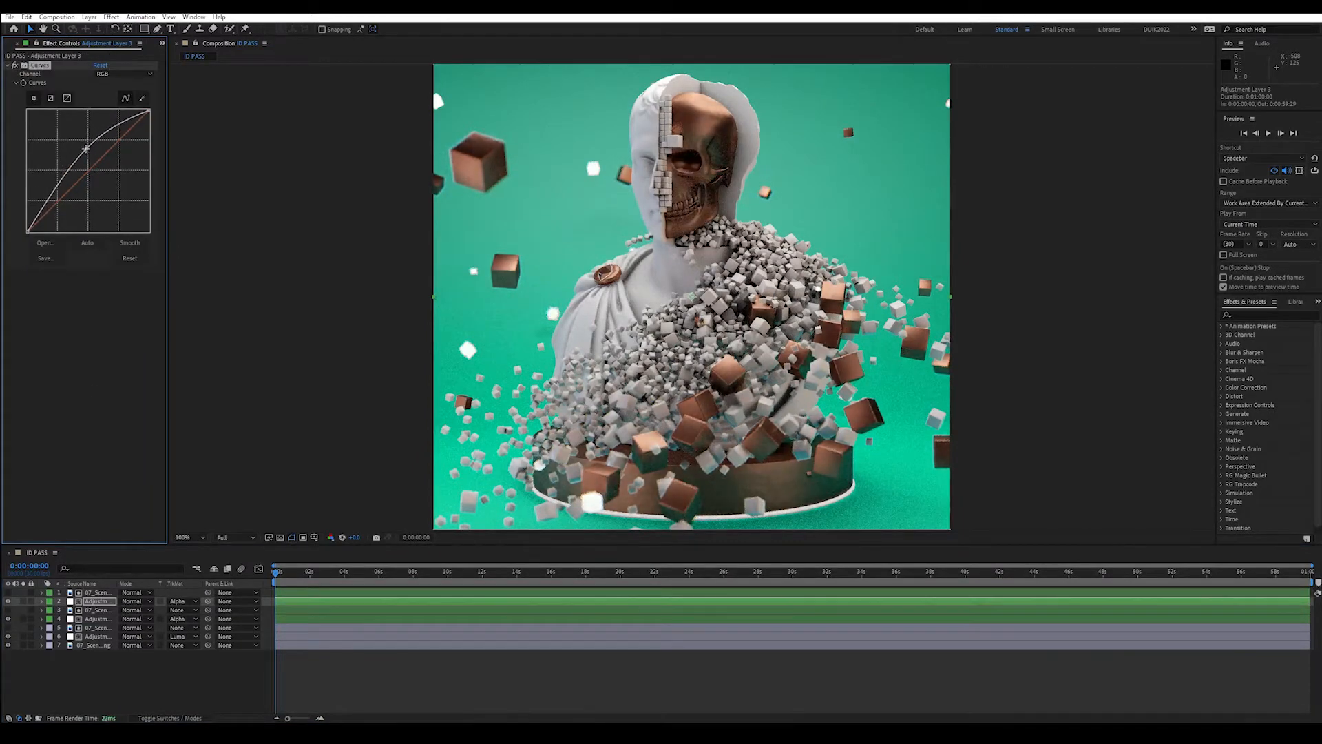
left_click(124, 74)
left_click(110, 107)
left_click(124, 74)
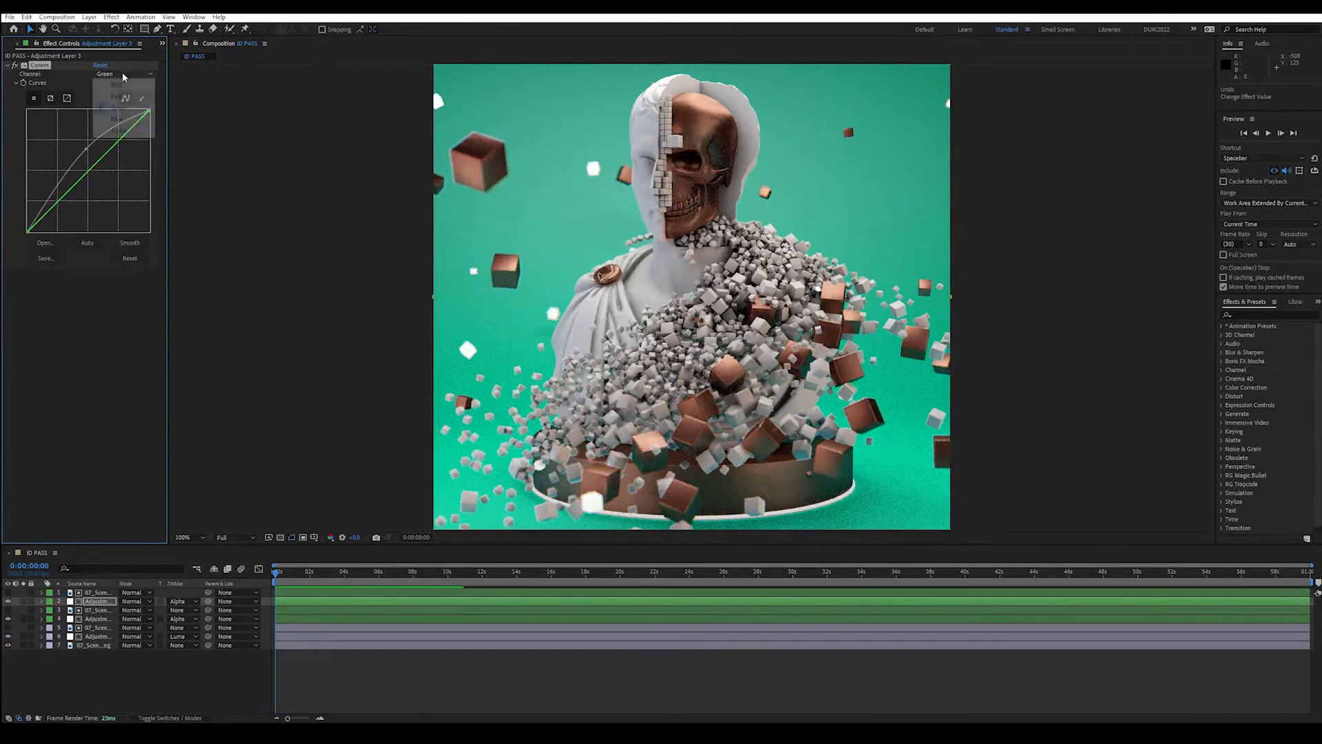
left_click(111, 116)
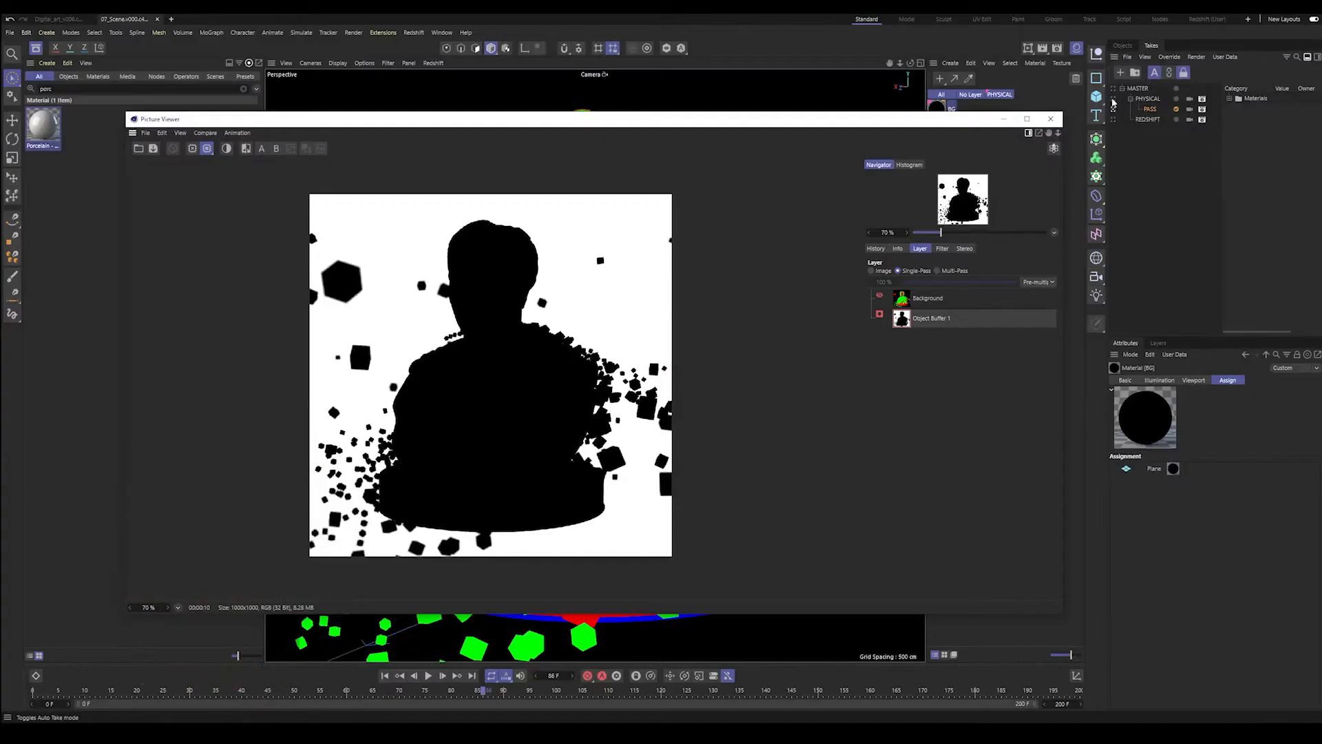
- Switch to Cinema 4D, close the Picture Viewer and compare the PHYSICAL and PASS takes in the viewport
left_click(1051, 120)
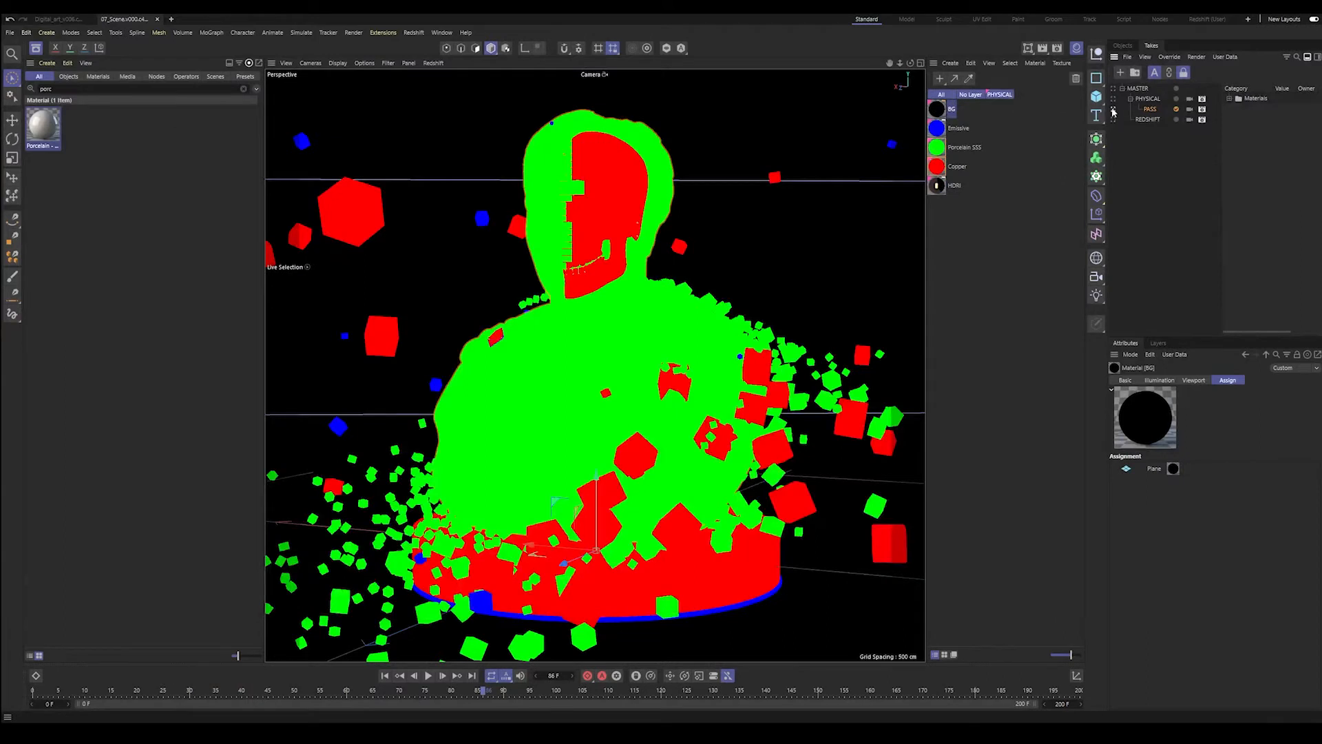
left_click(1127, 46)
left_click(1151, 45)
left_click(1114, 100)
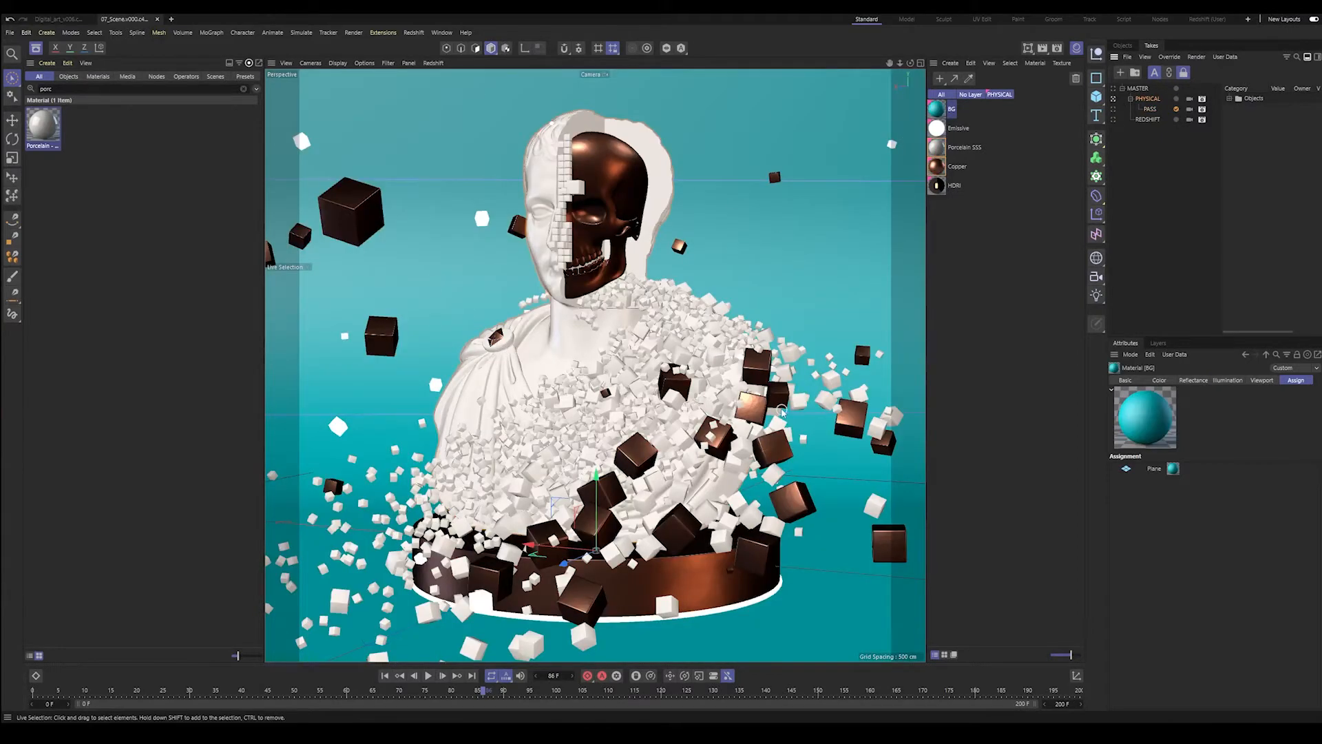
left_click(1115, 109)
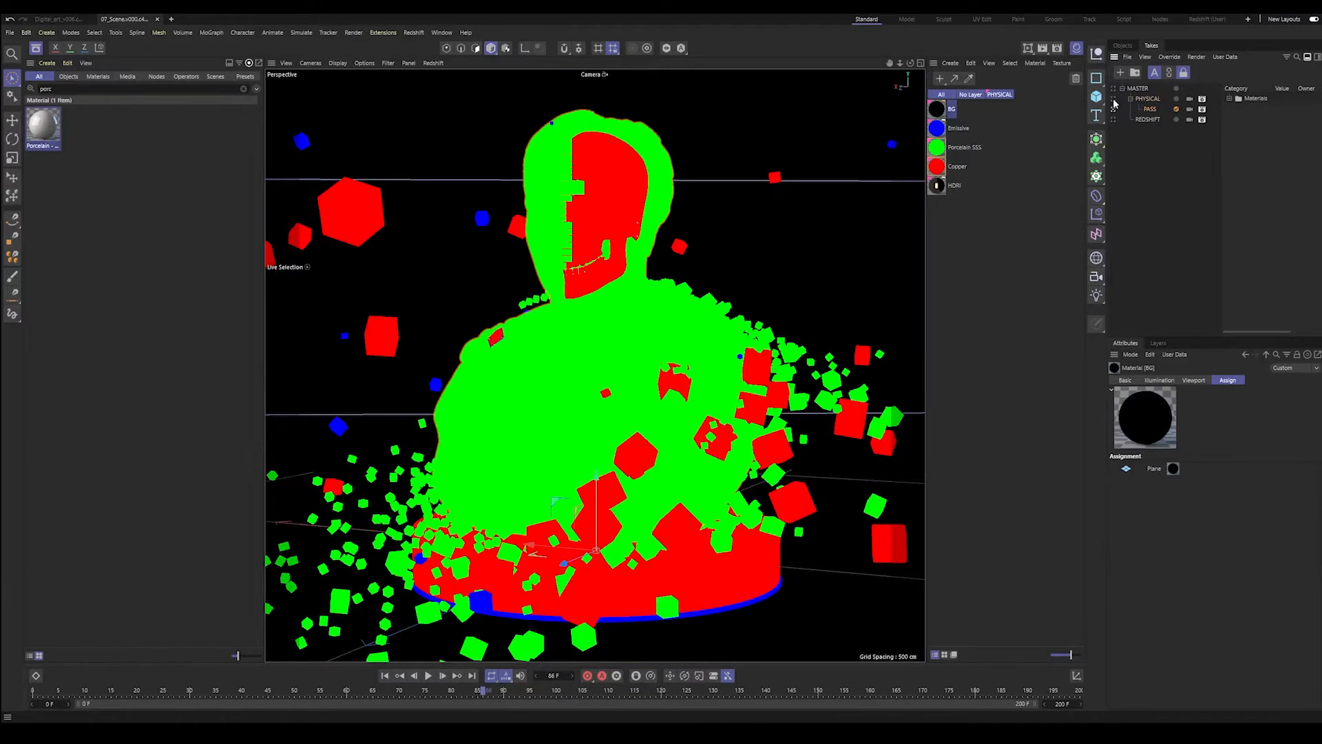
left_click(1114, 100)
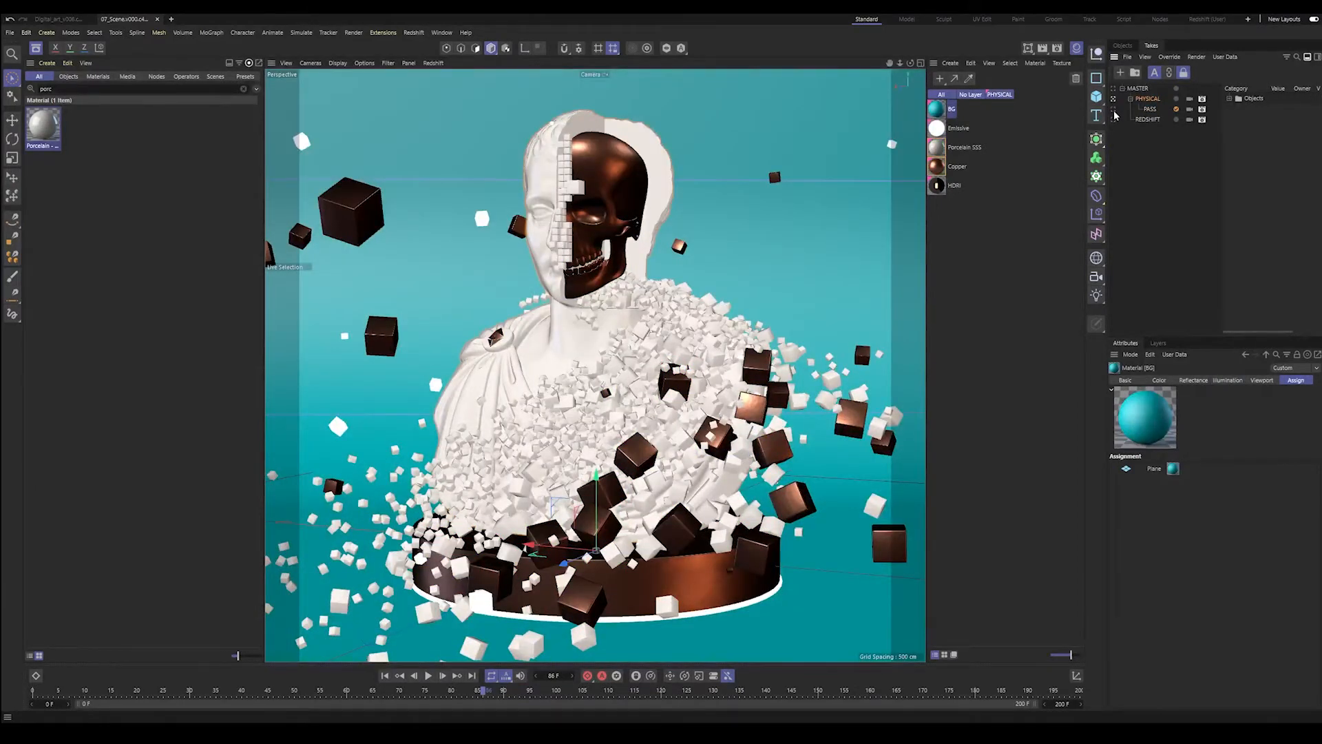
left_click(1115, 110)
- Create a new take under PHYSICAL, name it PERSO_ID and assign its render settings
right_click(1150, 100)
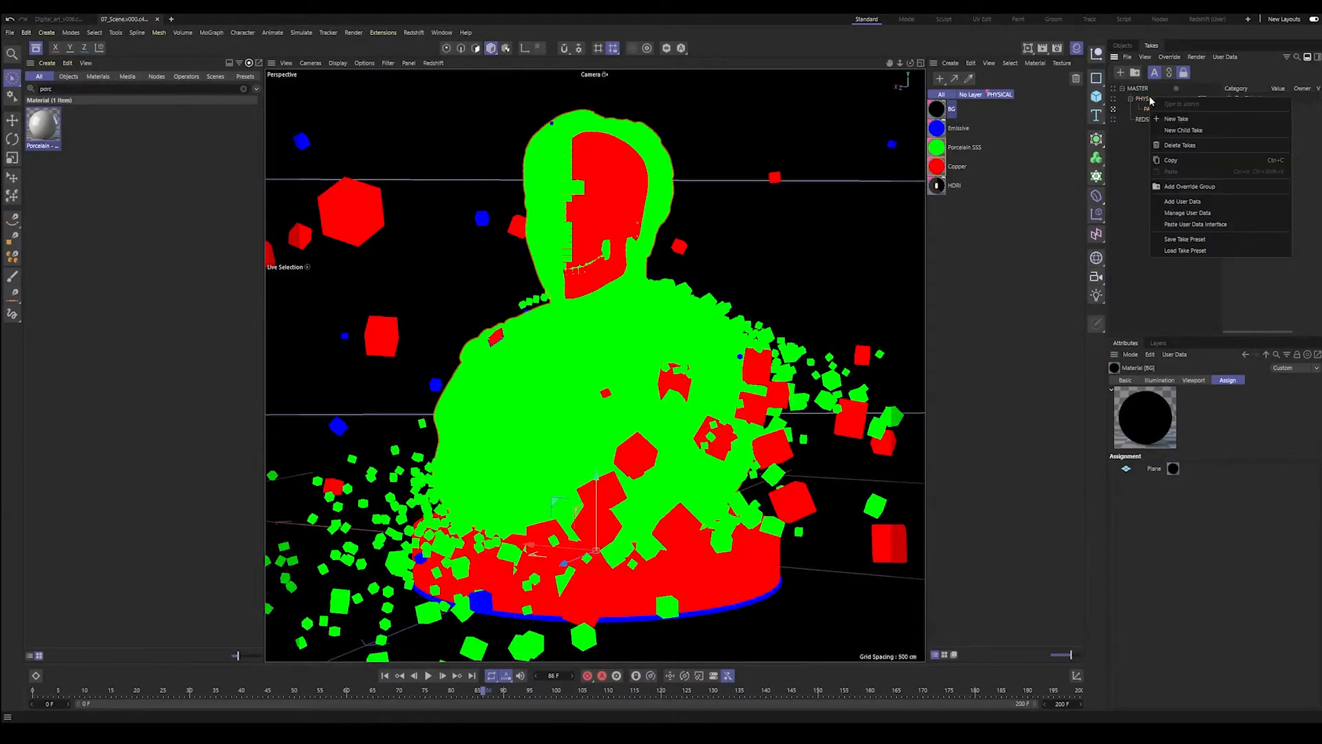
left_click(1165, 119)
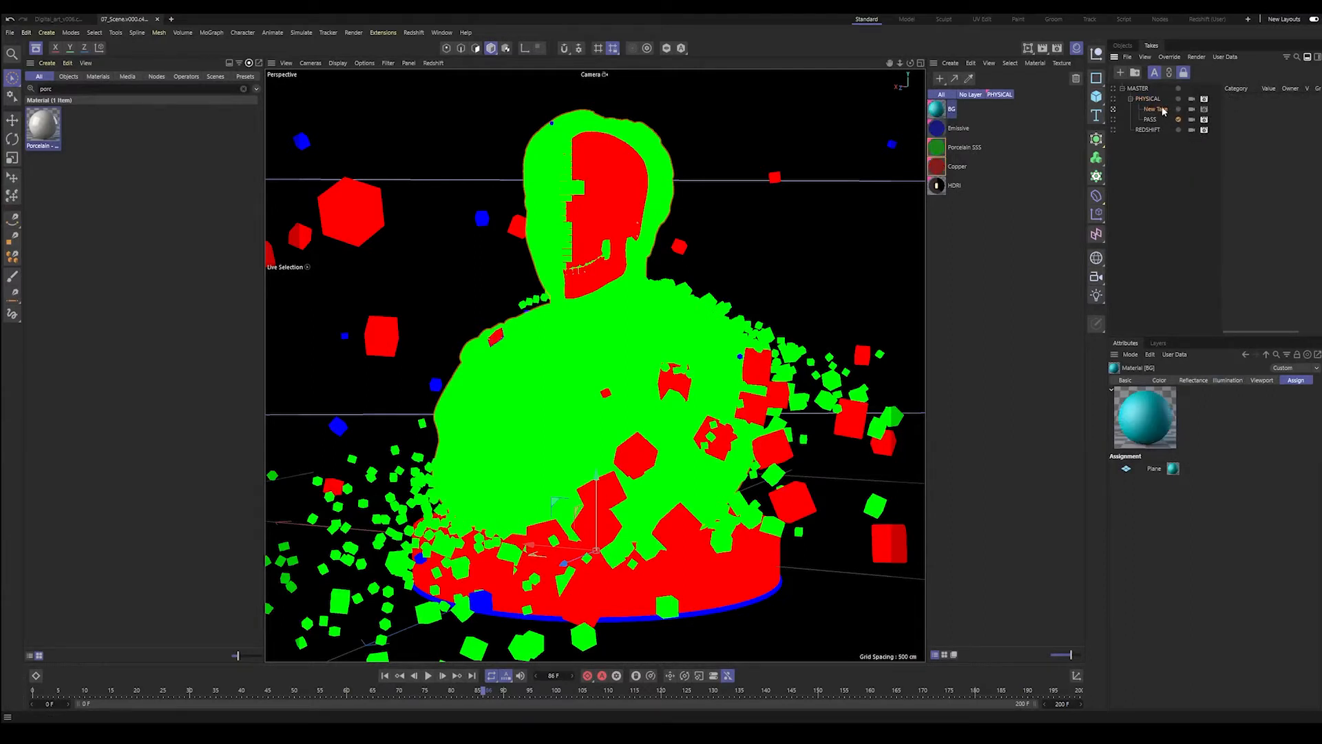
double_click(1162, 110)
type("PERSC_ID")
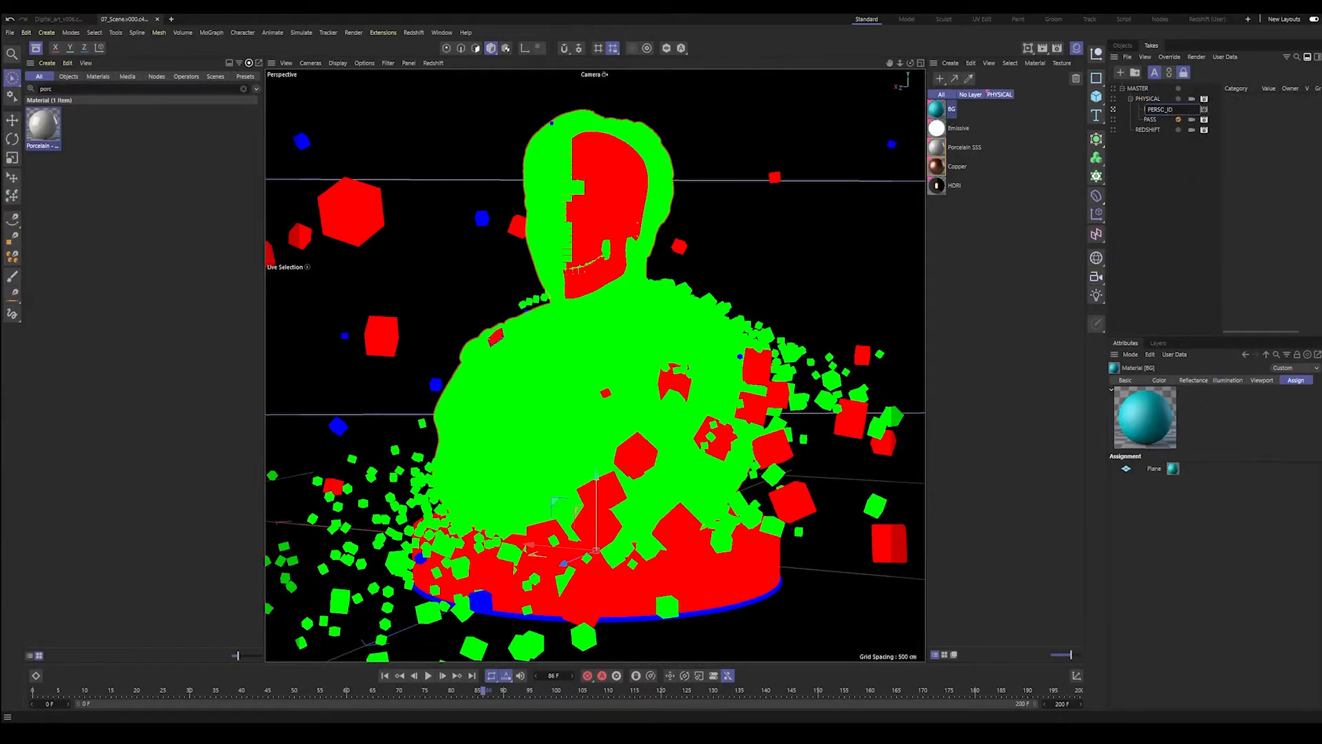
key("Return")
left_click(1205, 109)
left_click(1228, 234)
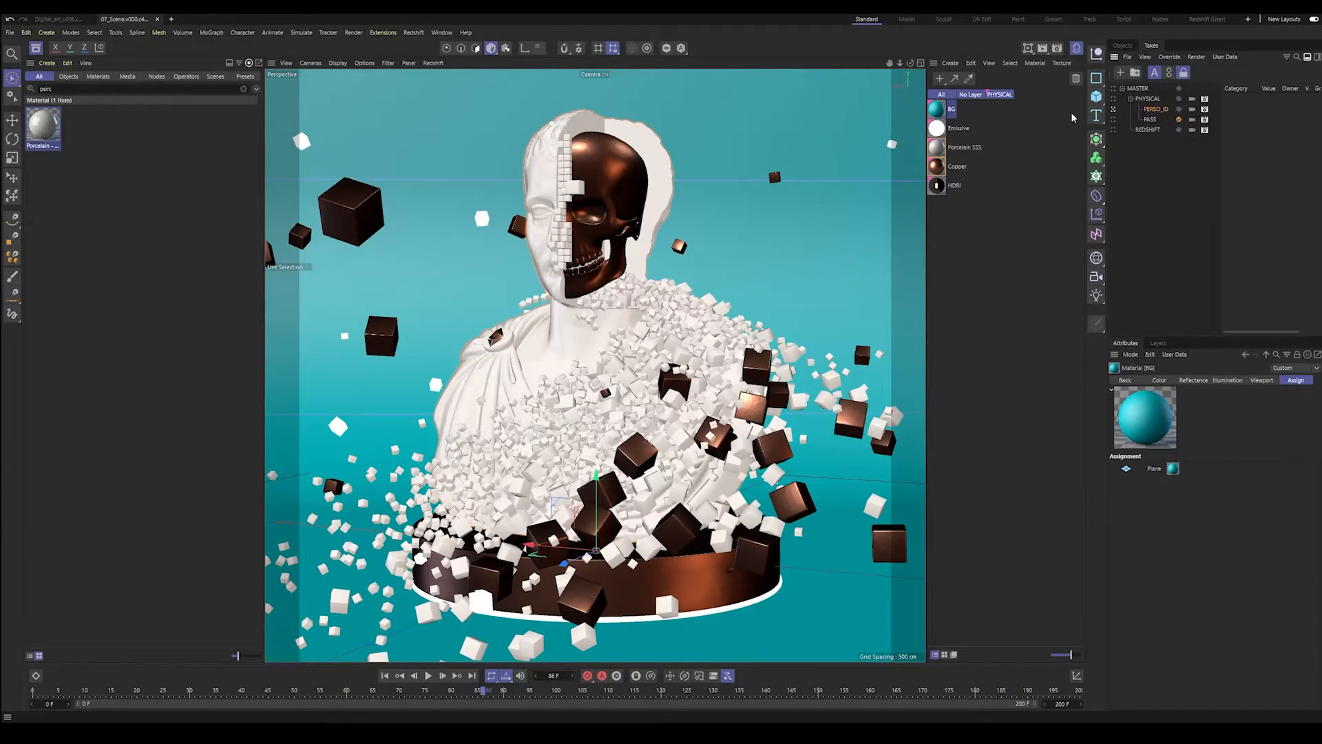
- Disable Color, Luminance, Reflectance and Bump together on the BG, Emissive, Porcelain SSS and Copper materials
left_click(1123, 46)
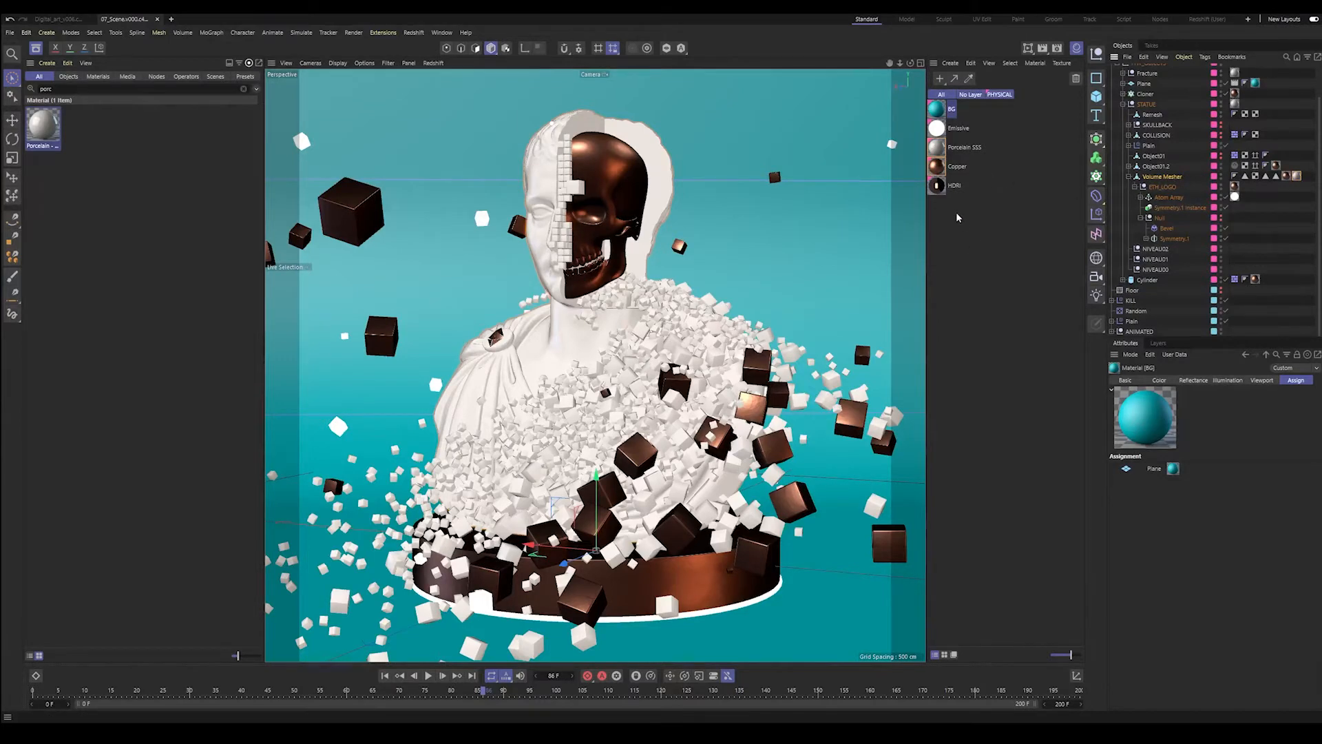
left_click(957, 169, "shift")
left_click(581, 298)
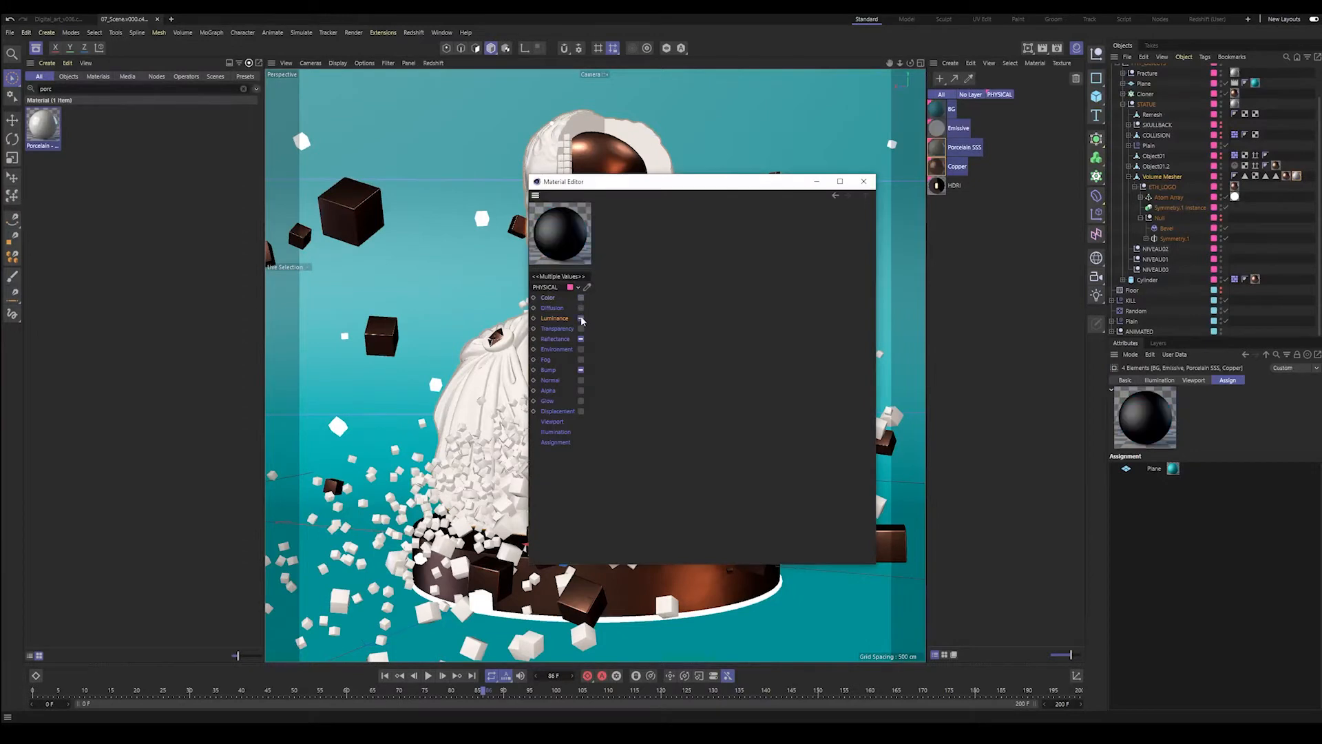
left_click(582, 318)
left_click(581, 339)
left_click(581, 370)
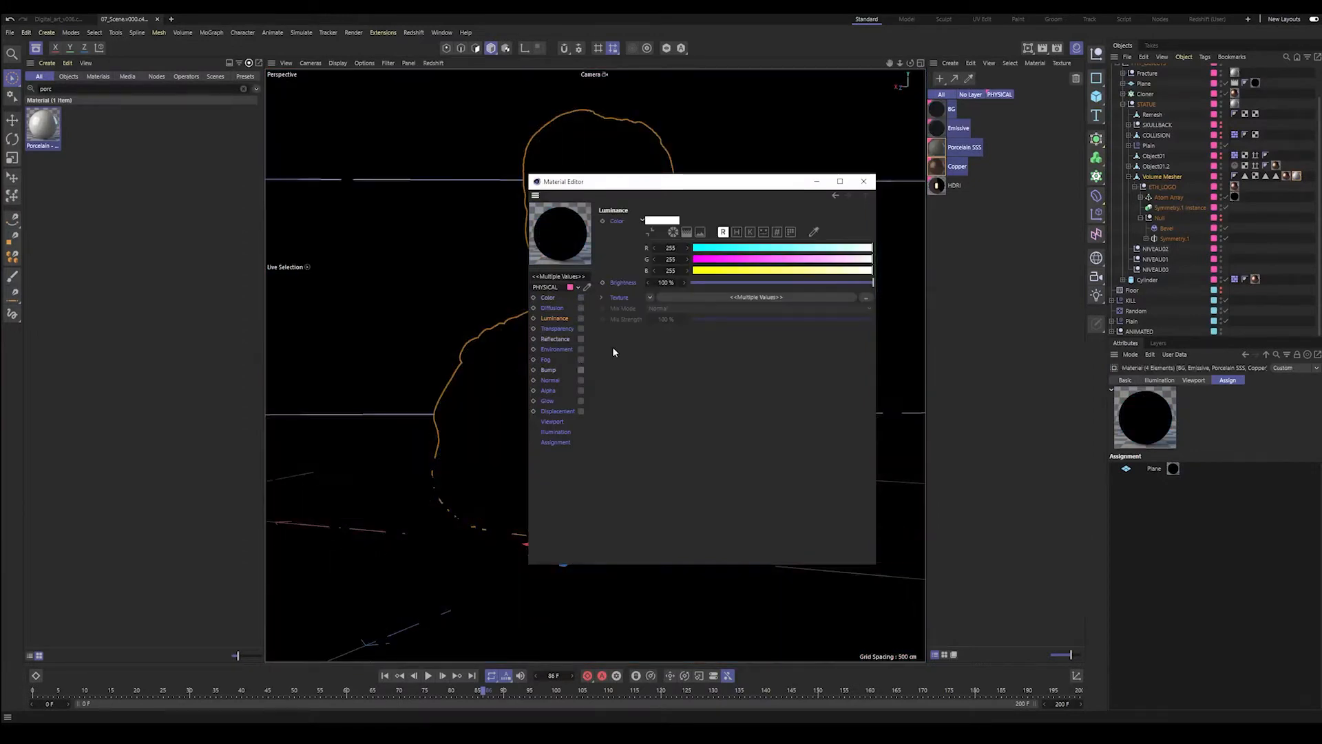
left_click(864, 181)
- Create a material named R with Color and Reflectance off and only a pure red Luminance channel on
left_click(939, 79)
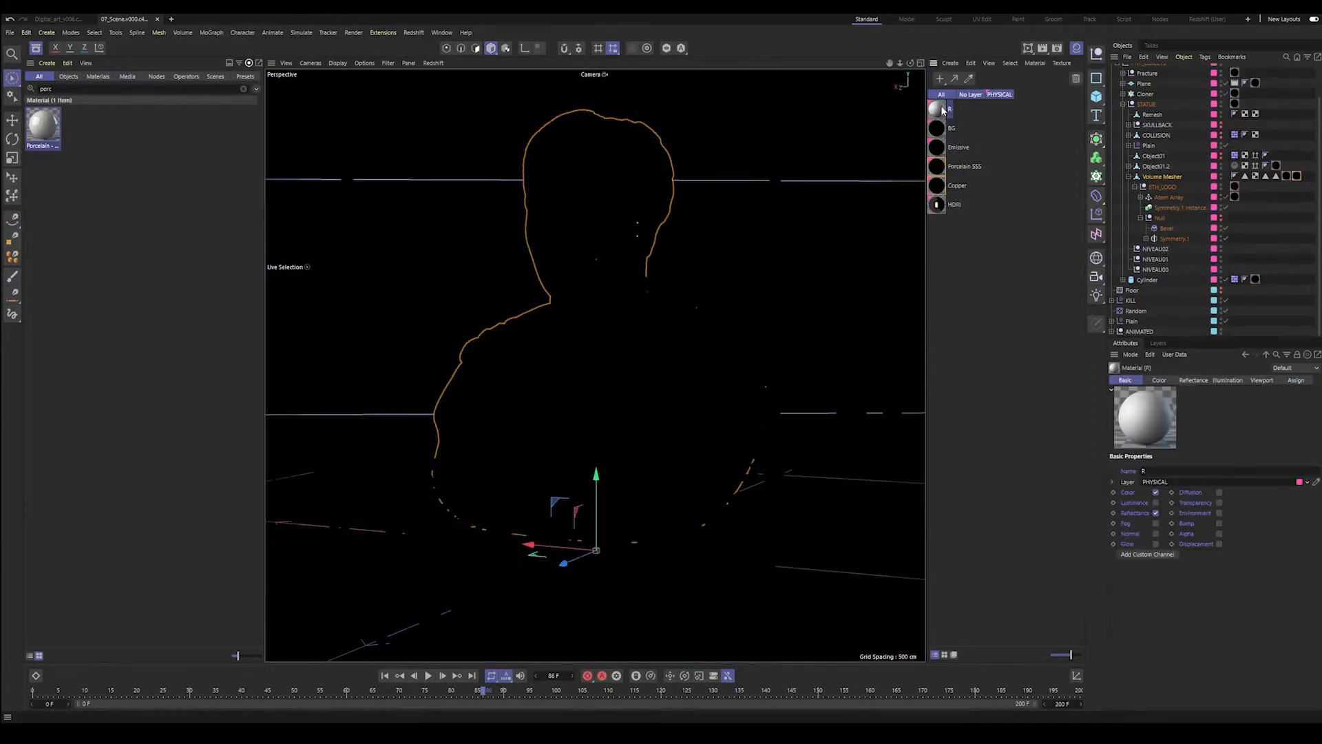
double_click(938, 110)
left_click(994, 215)
left_click(994, 234)
left_click(994, 255)
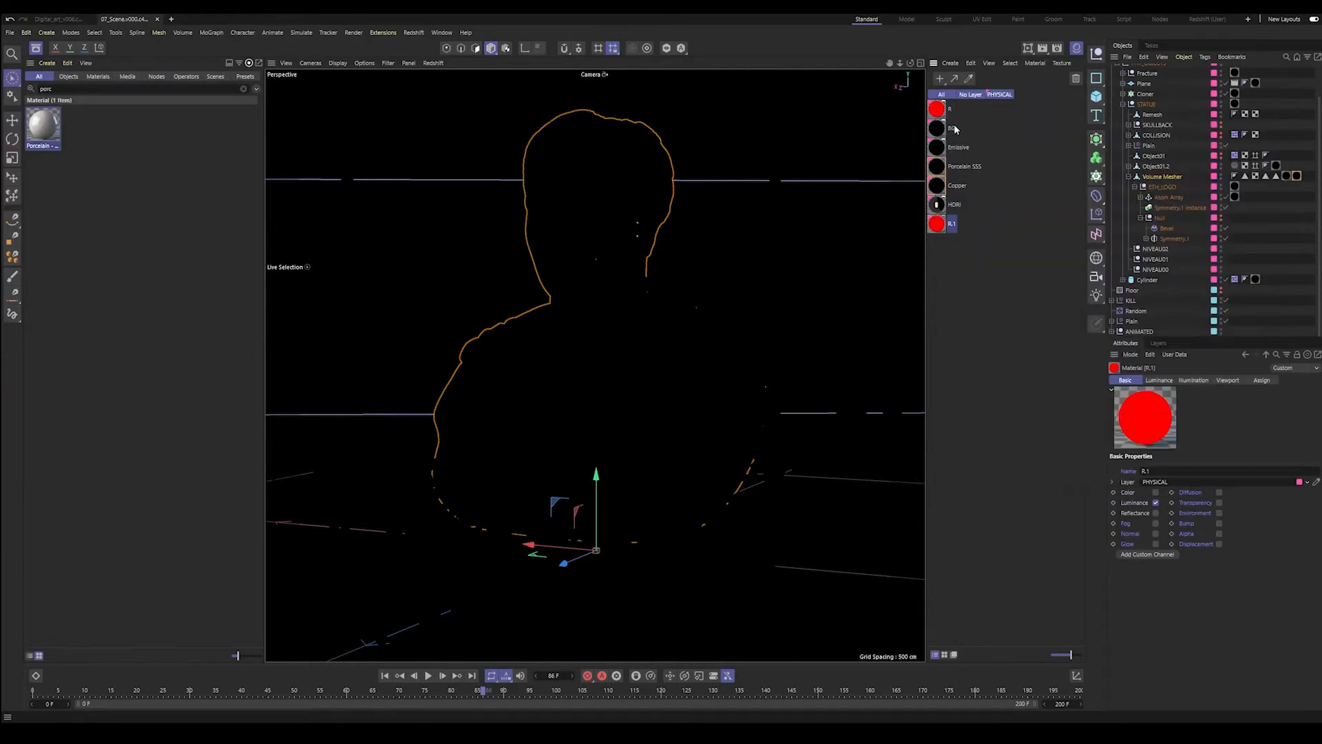
- Give one copy of the R material pure green luminance and another copy pure blue luminance (0, 0, 255)
double_click(935, 224)
left_click(1277, 213)
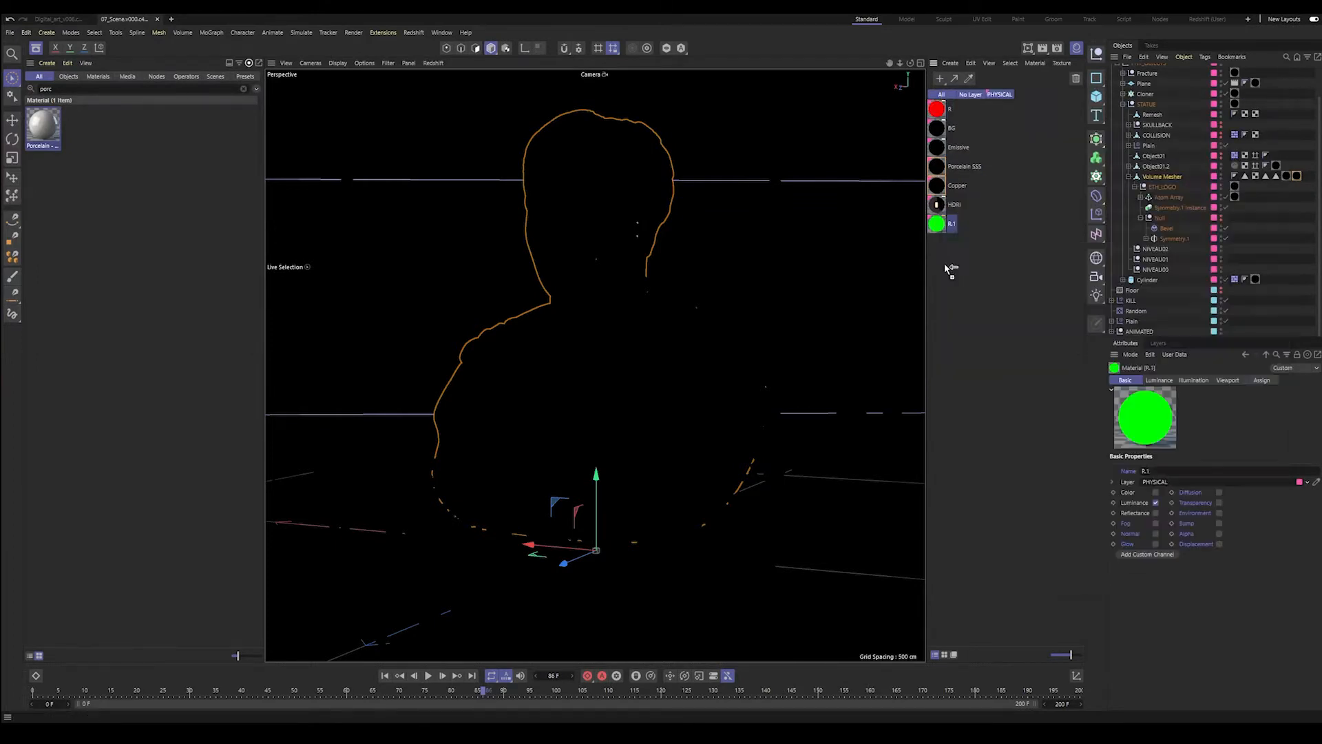
key("ctrl+v")
double_click(937, 242)
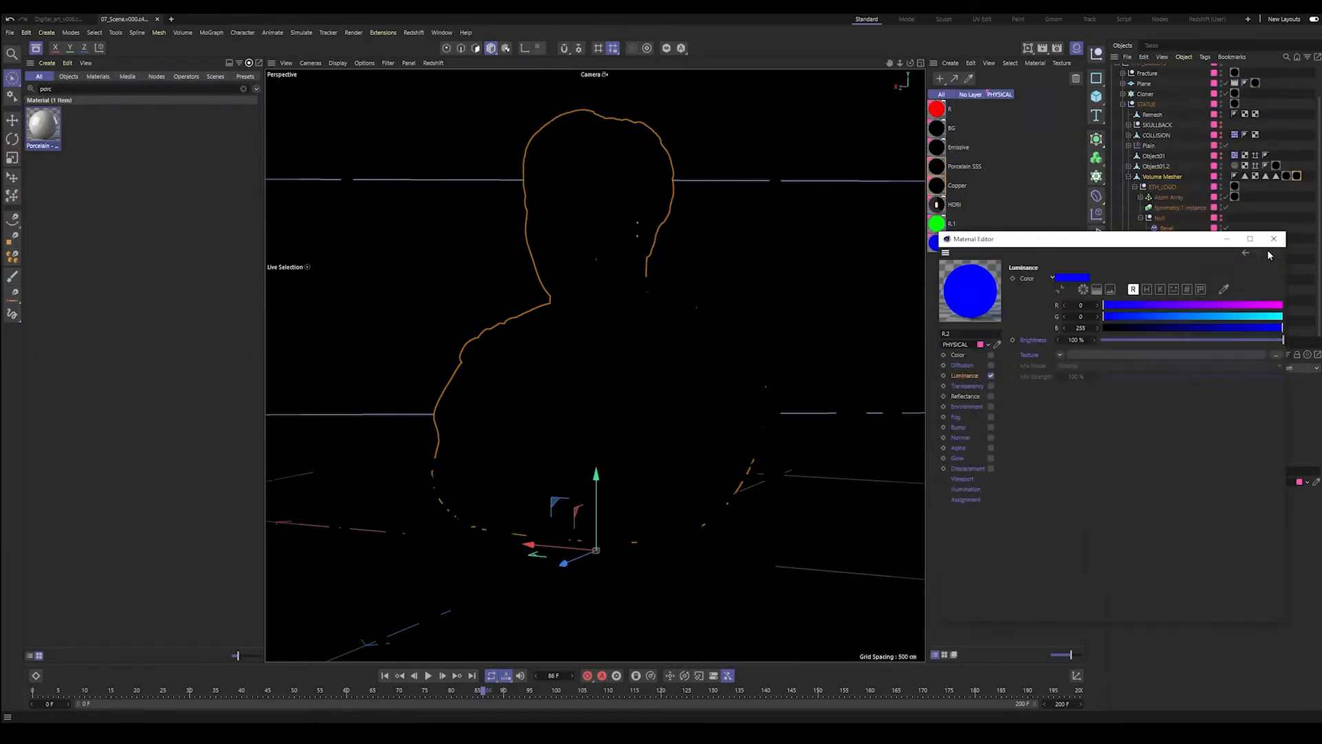
left_click(1278, 236)
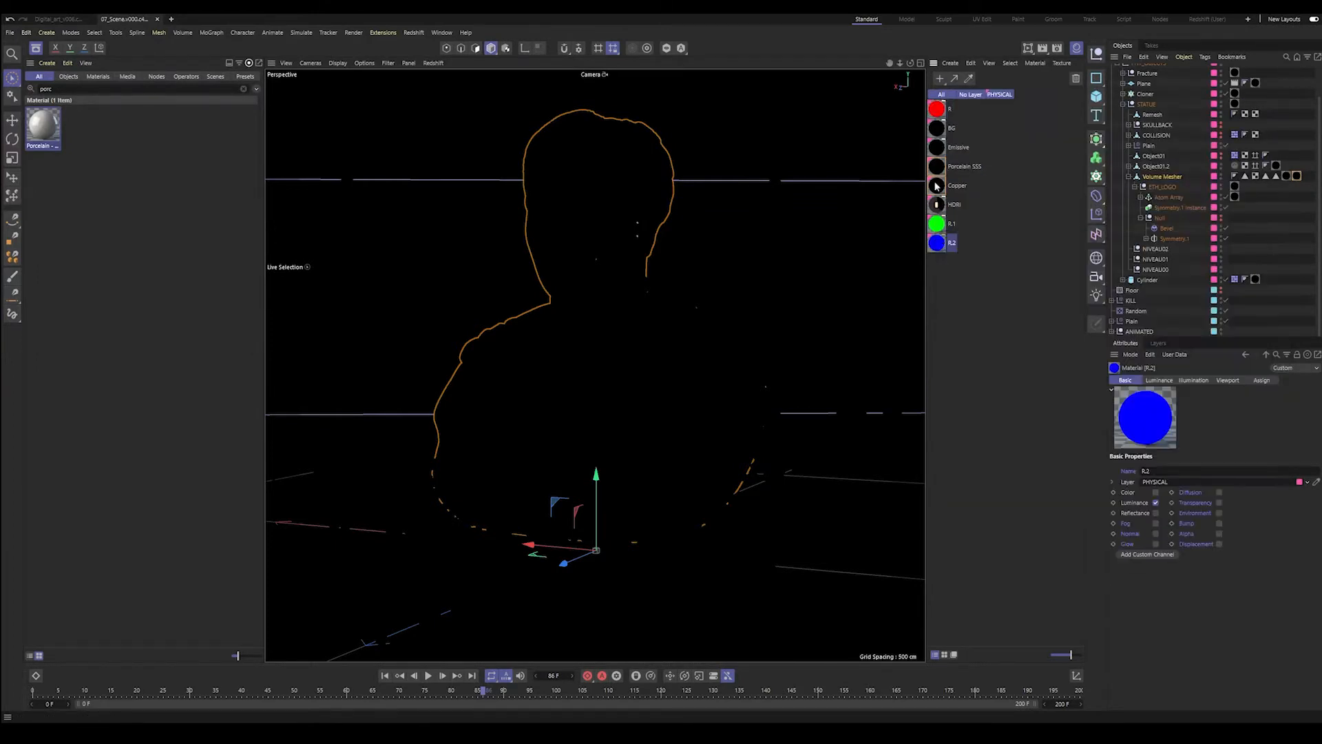
- Rename the green material as G and the blue material as B
left_click(953, 224)
type("G")
key("Tab")
type("B")
key("Return")
- Apply the red R material to the Volume Mesher object
left_click(1152, 45)
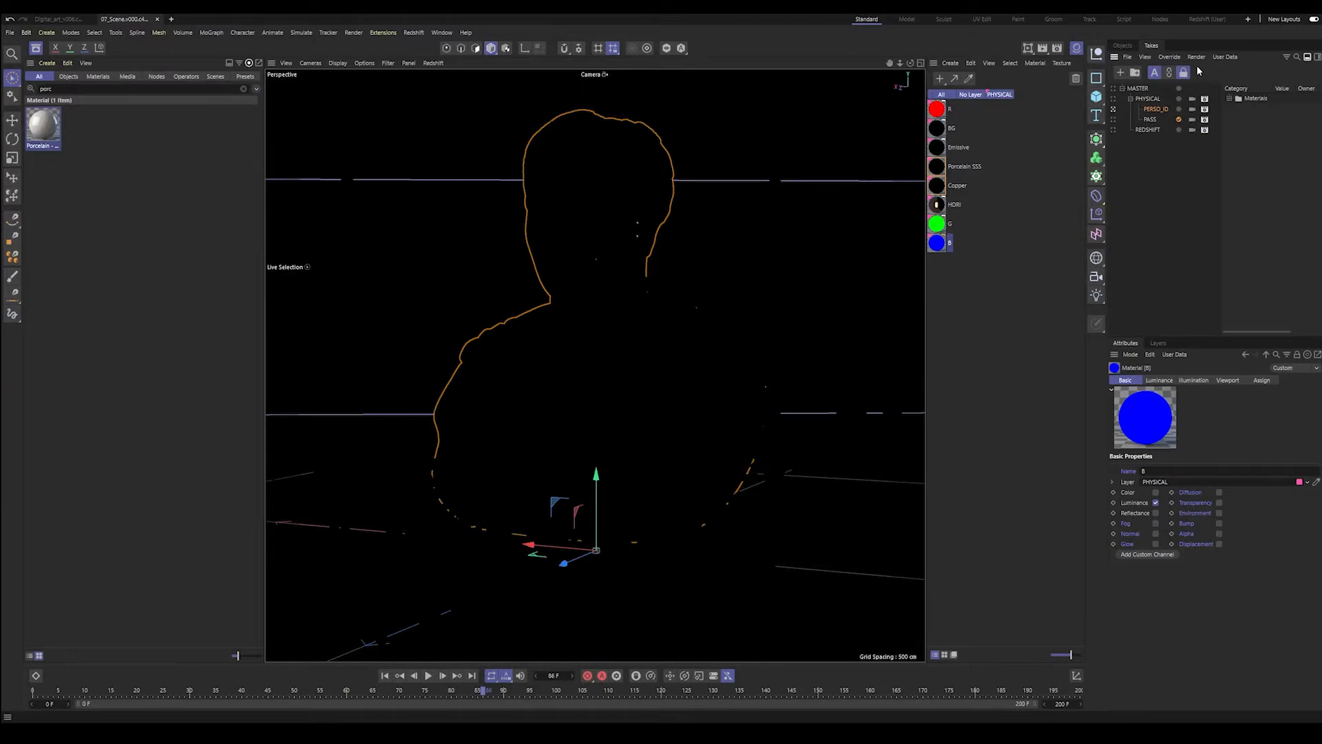
left_click(1123, 45)
left_click_drag(941, 112, 1180, 178)
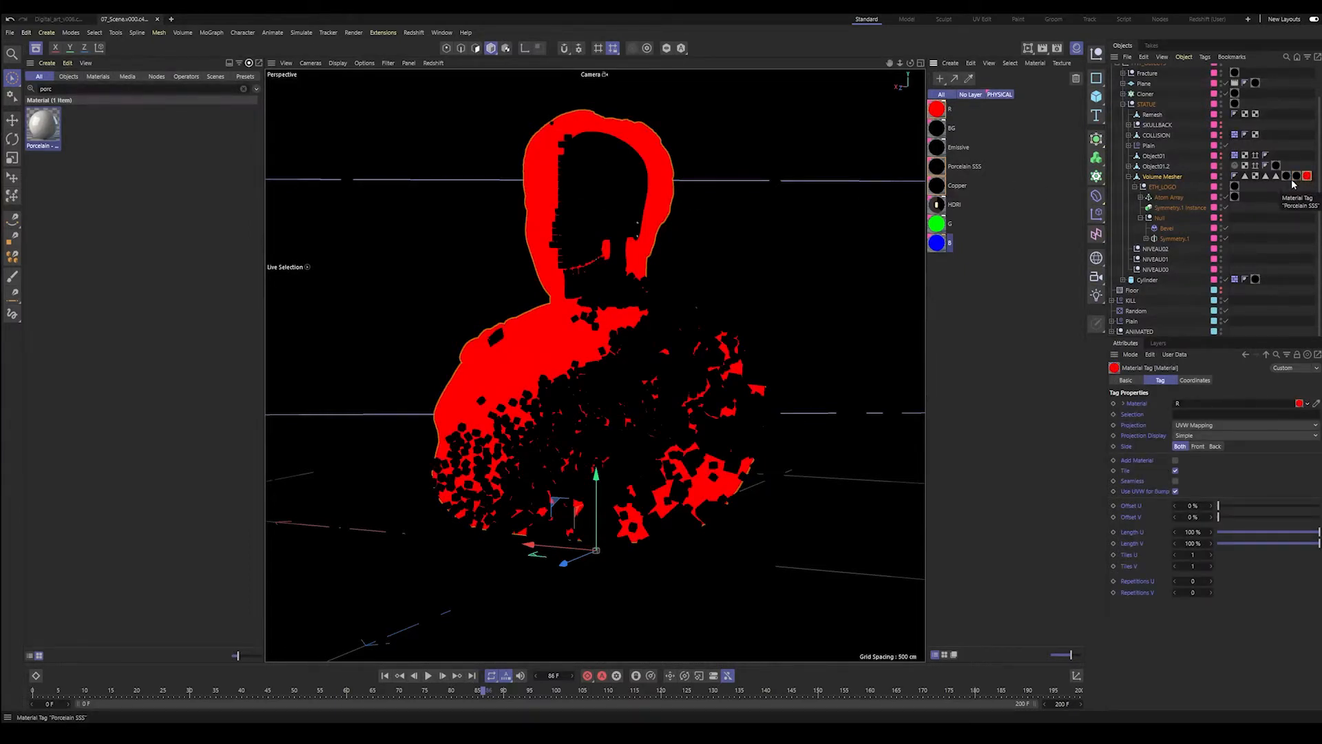
- Inspect the Volume Mesher's Copper material tag and the polygons stored in its FACE, BACK and Polygon Selection.1 tags
left_click(1286, 175)
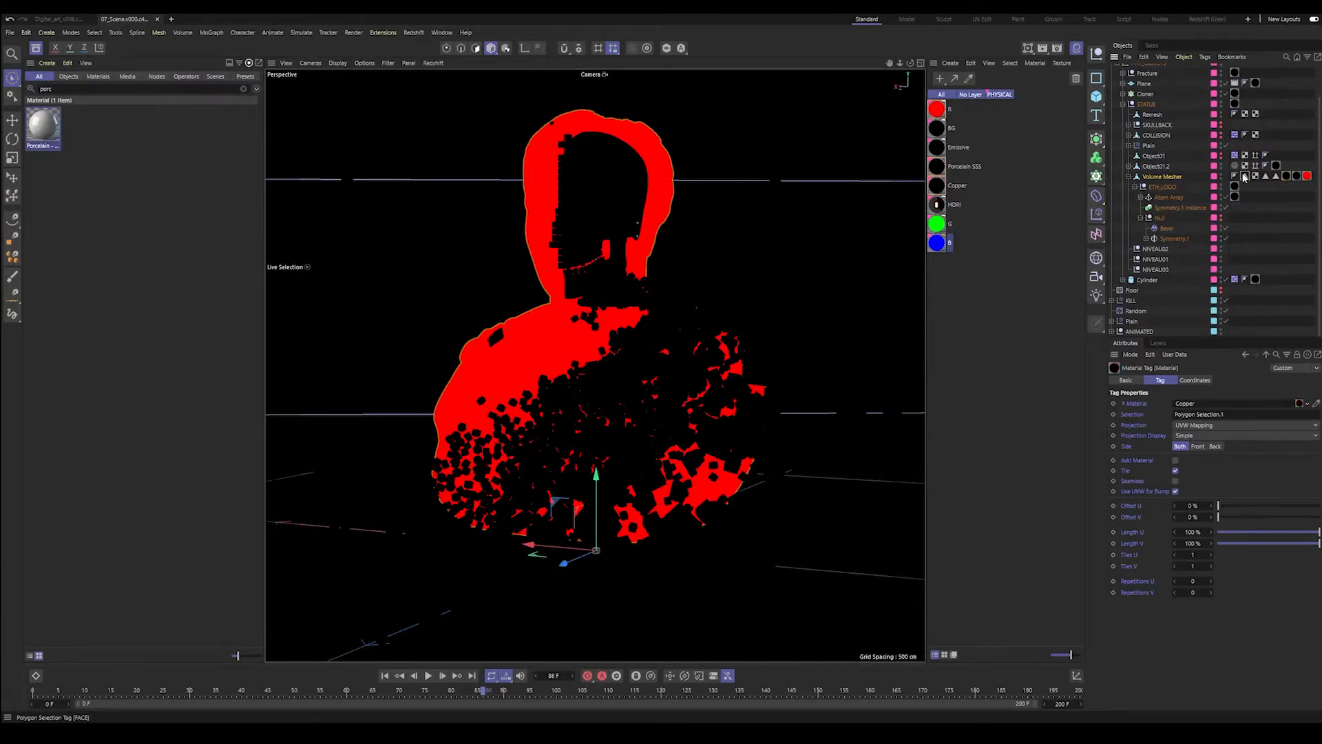
double_click(1245, 177)
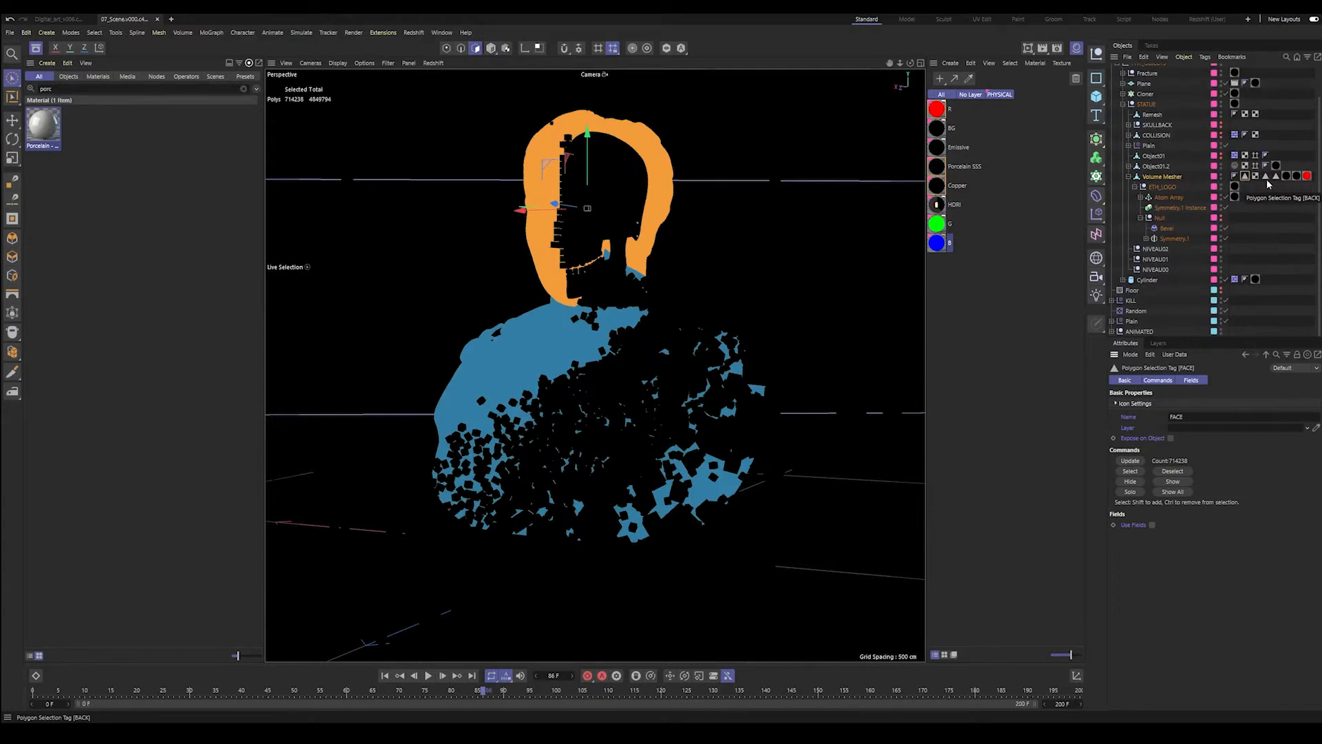
double_click(1267, 179)
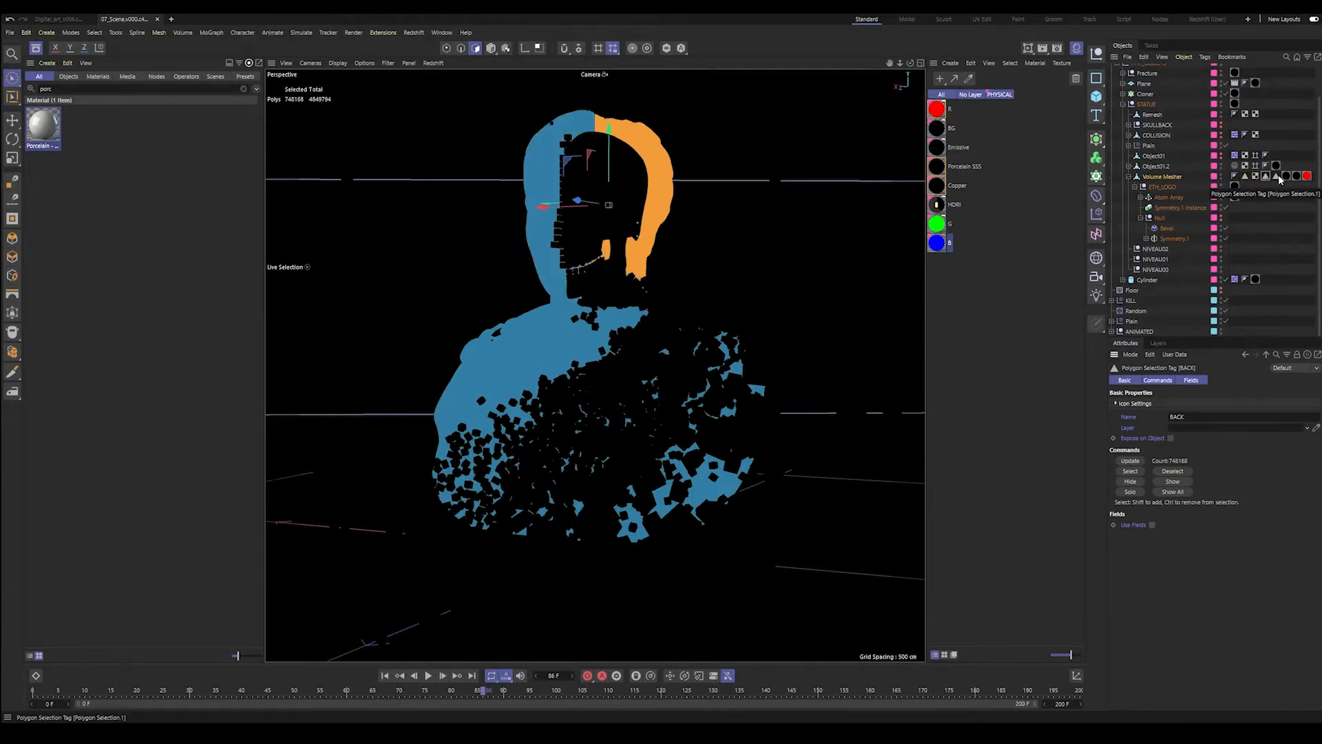
double_click(1278, 177)
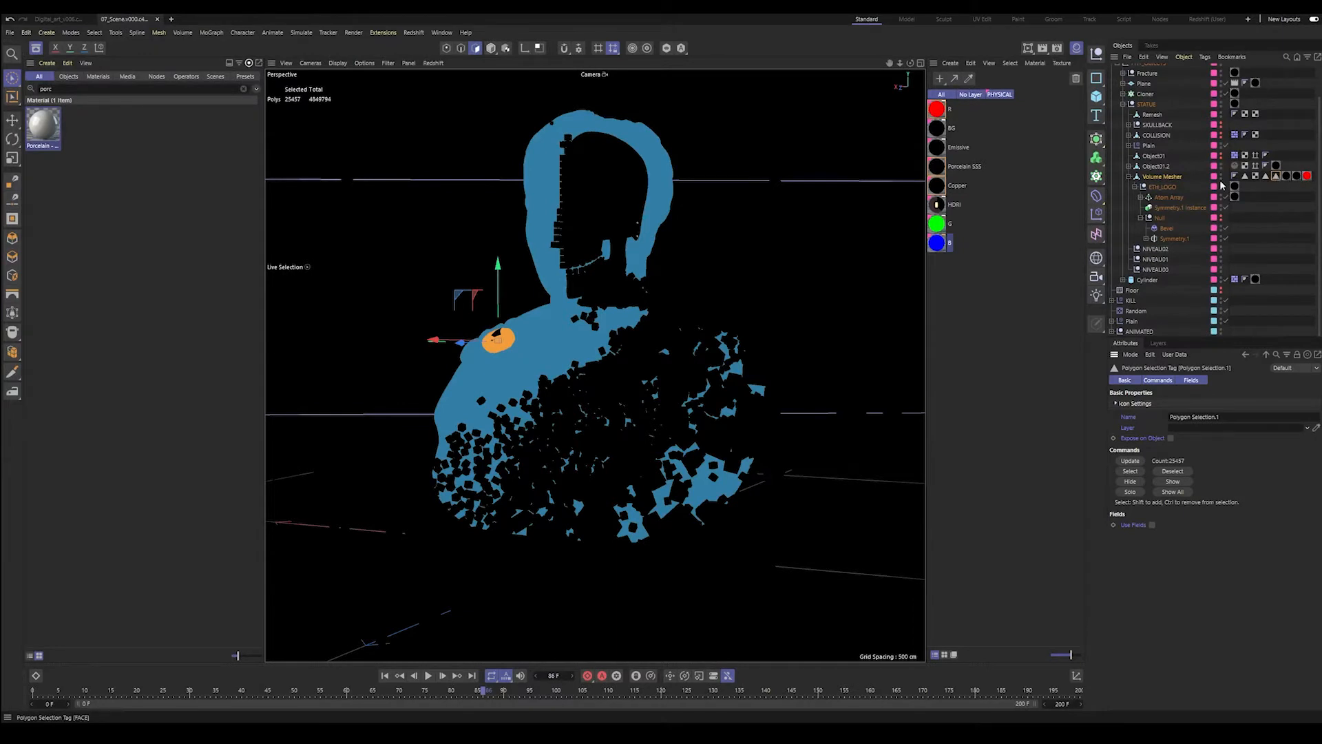
- Apply the green G material to the Polygon Selection.1 polygons and the blue B material to the FACE polygons of the Volume Mesher
left_click_drag(938, 224, 861, 248)
left_click_drag(506, 341, 506, 341)
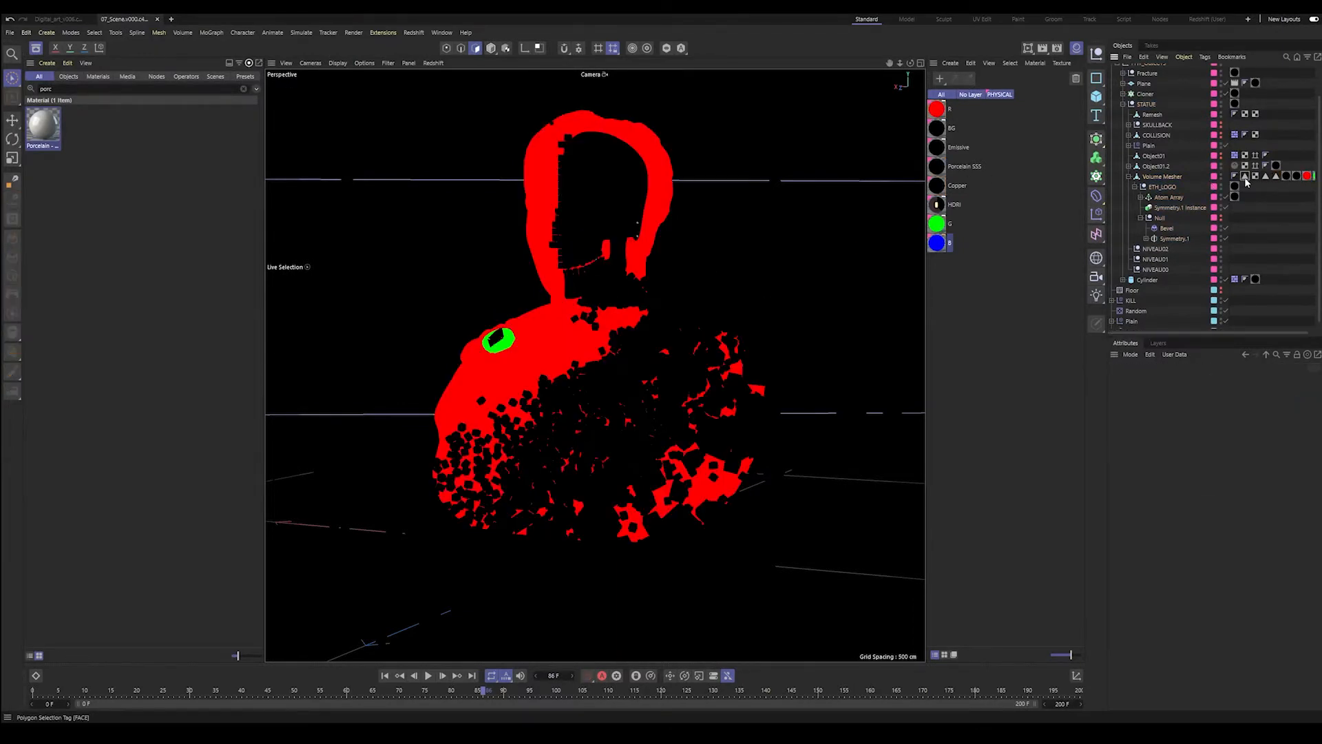
left_click(1246, 177)
double_click(1245, 176)
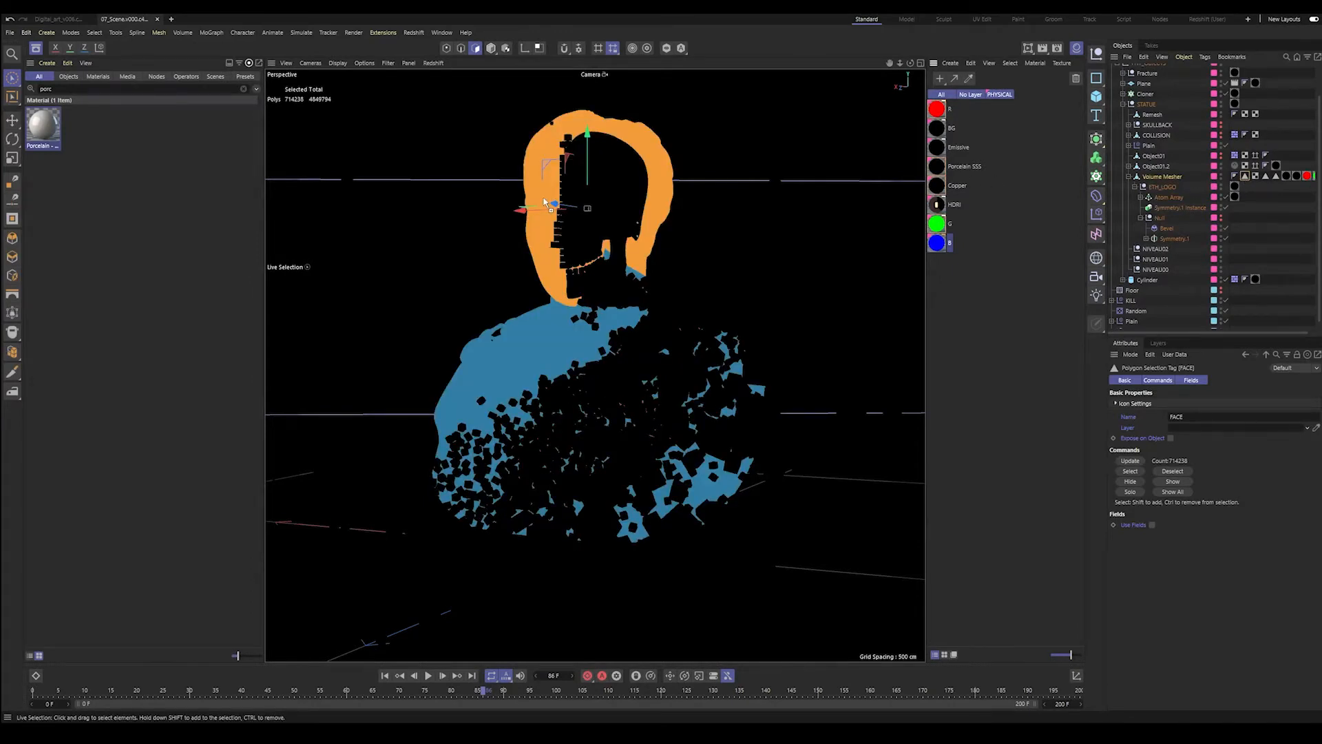
left_click(502, 249)
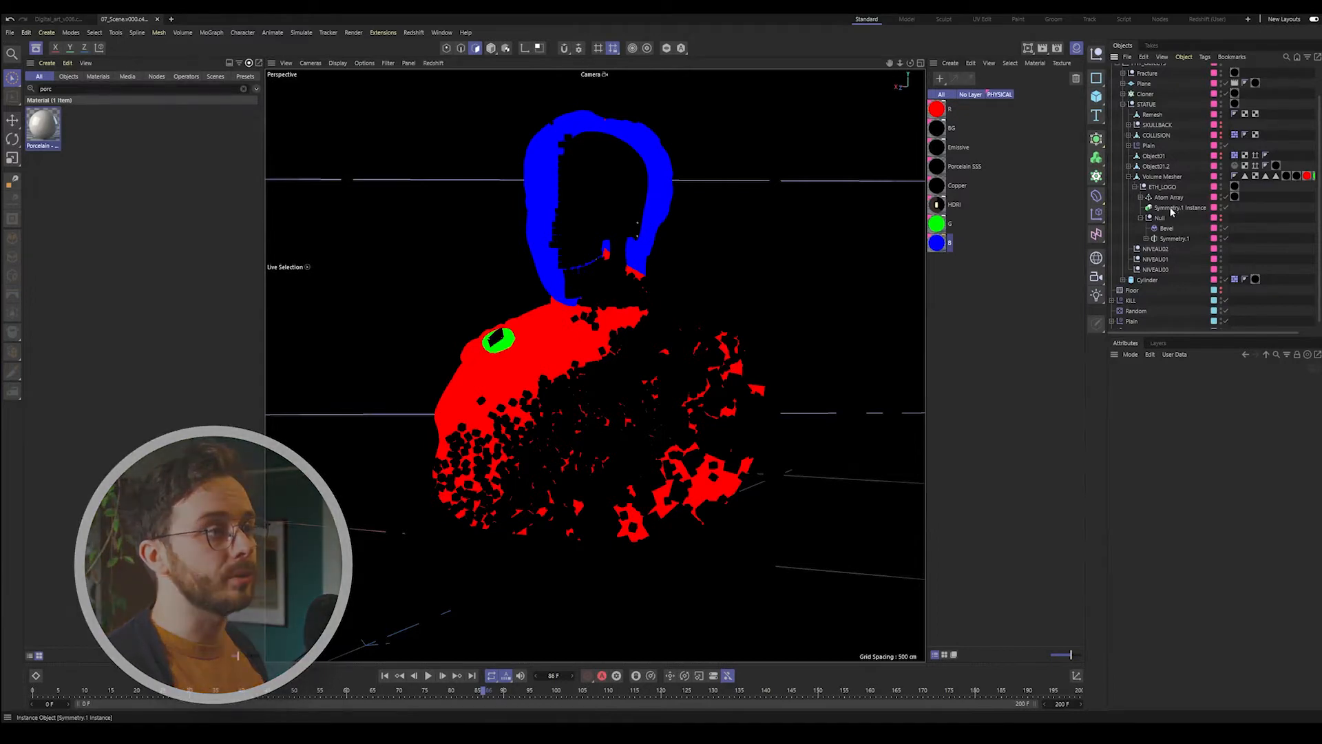
- Rename the PERSO_ID take as MEGA_ID
left_click(1151, 46)
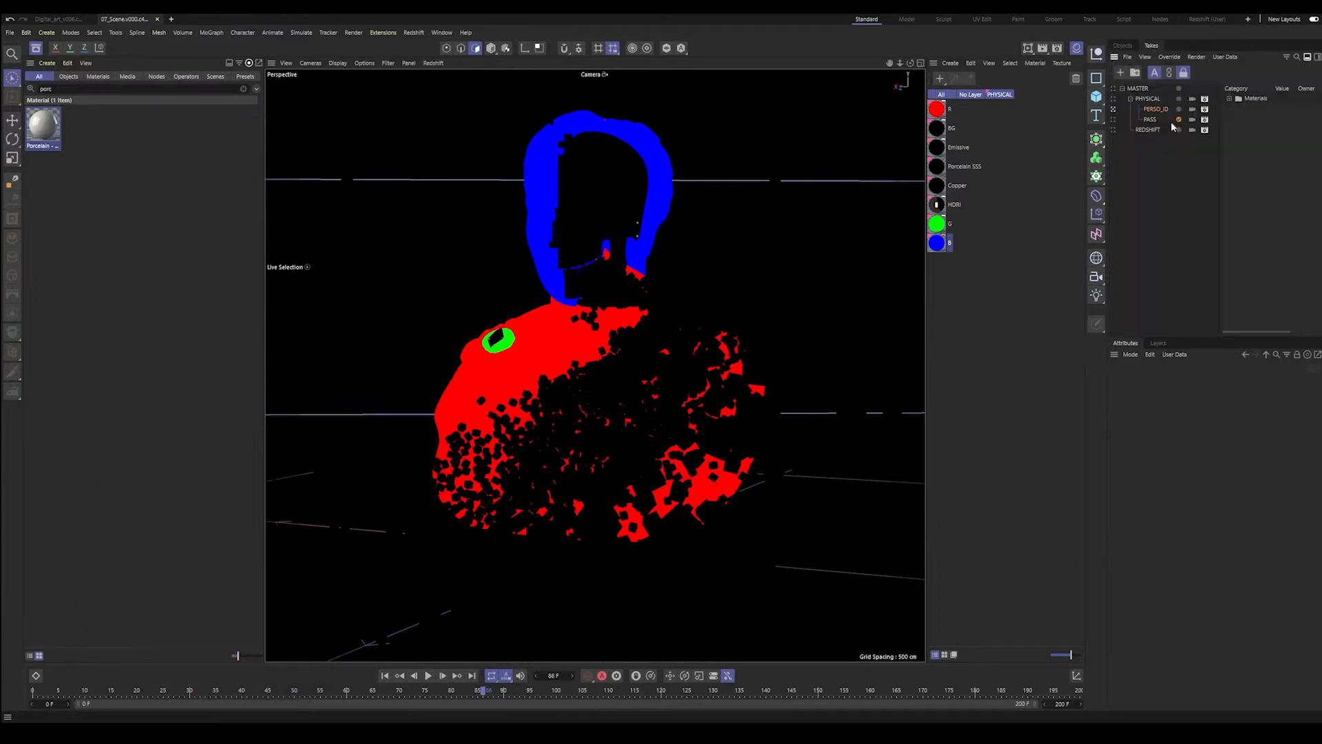
double_click(1162, 110)
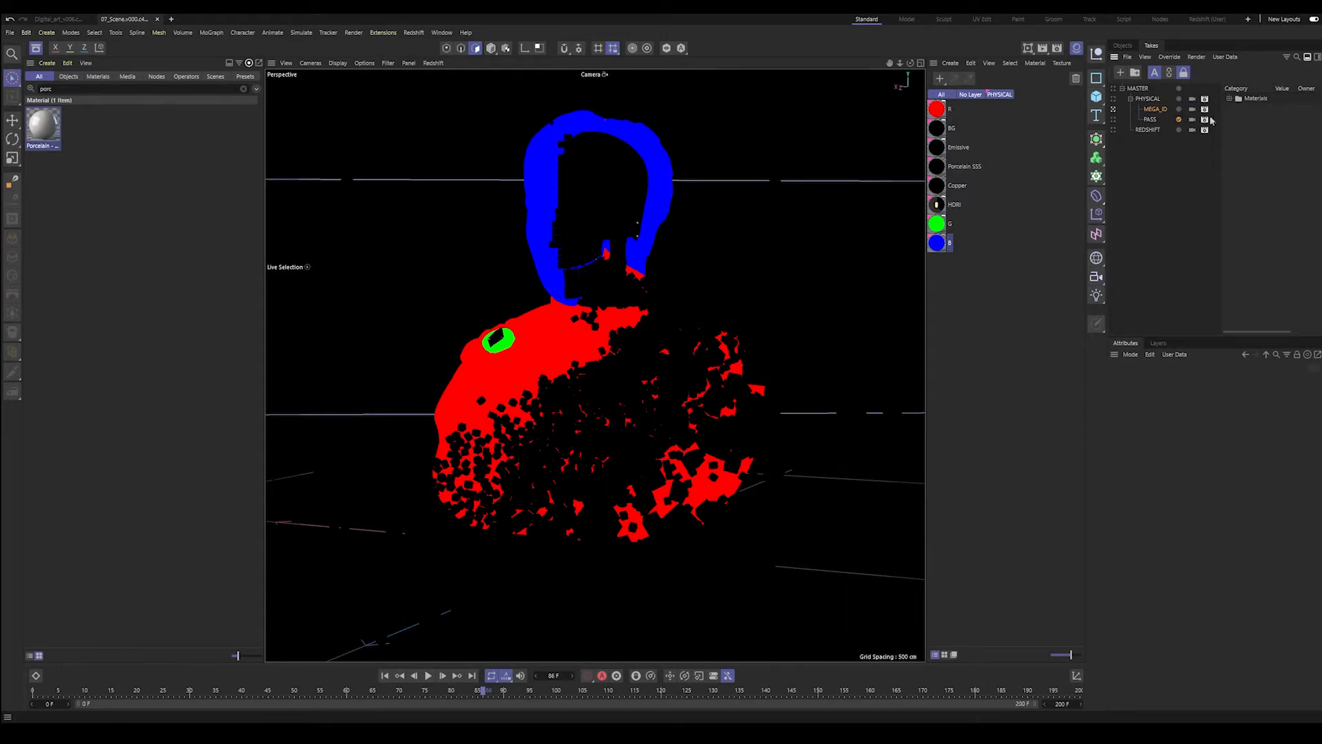
- Add a Compositing tag to the Volume Mesher object and enable object buffer 2 on it
left_click(1122, 45)
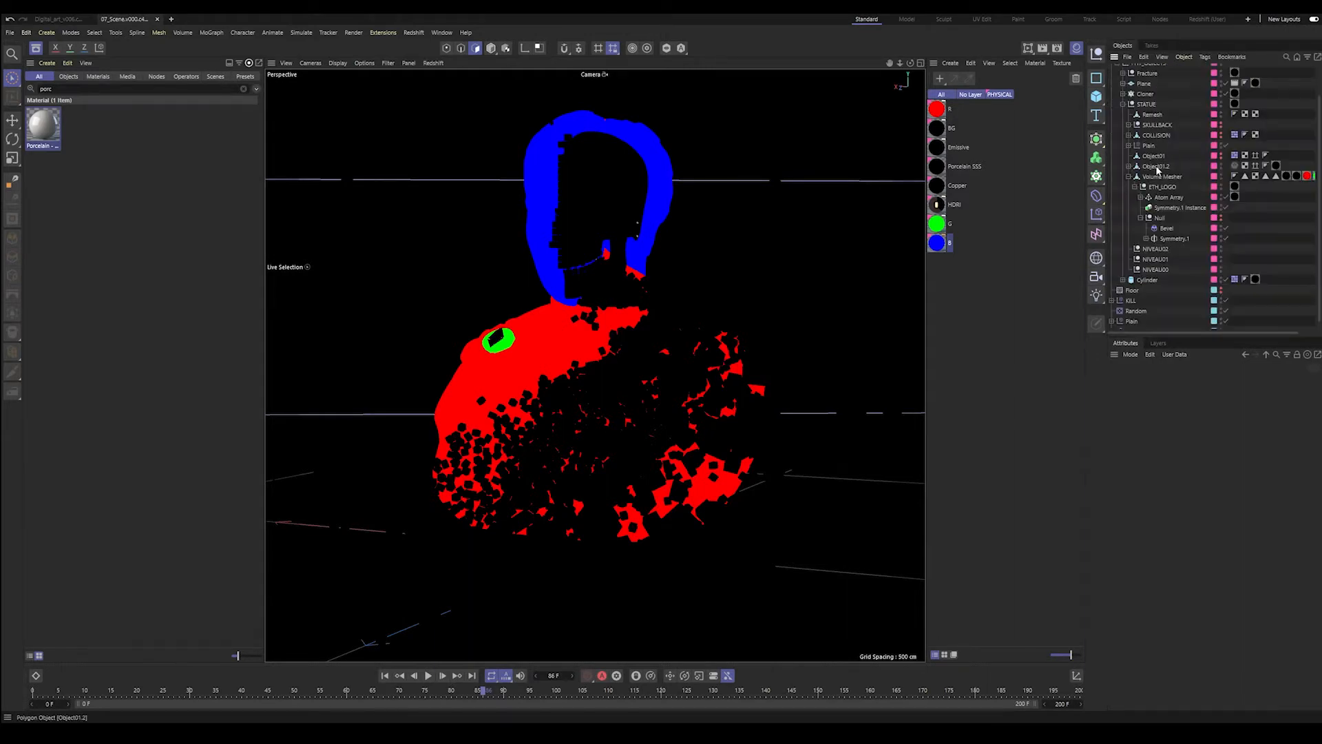
left_click(1164, 177)
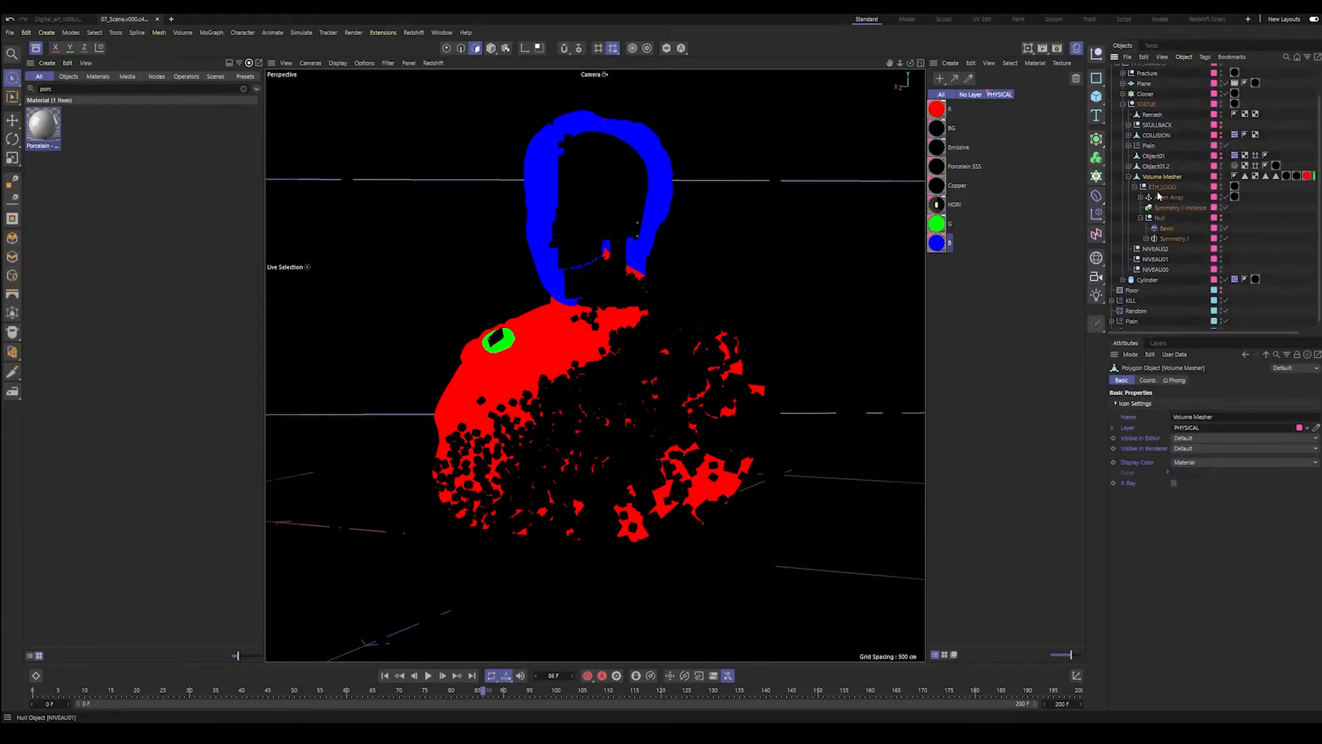
right_click(1165, 178)
mouse_move(1207, 281)
left_click(1122, 293)
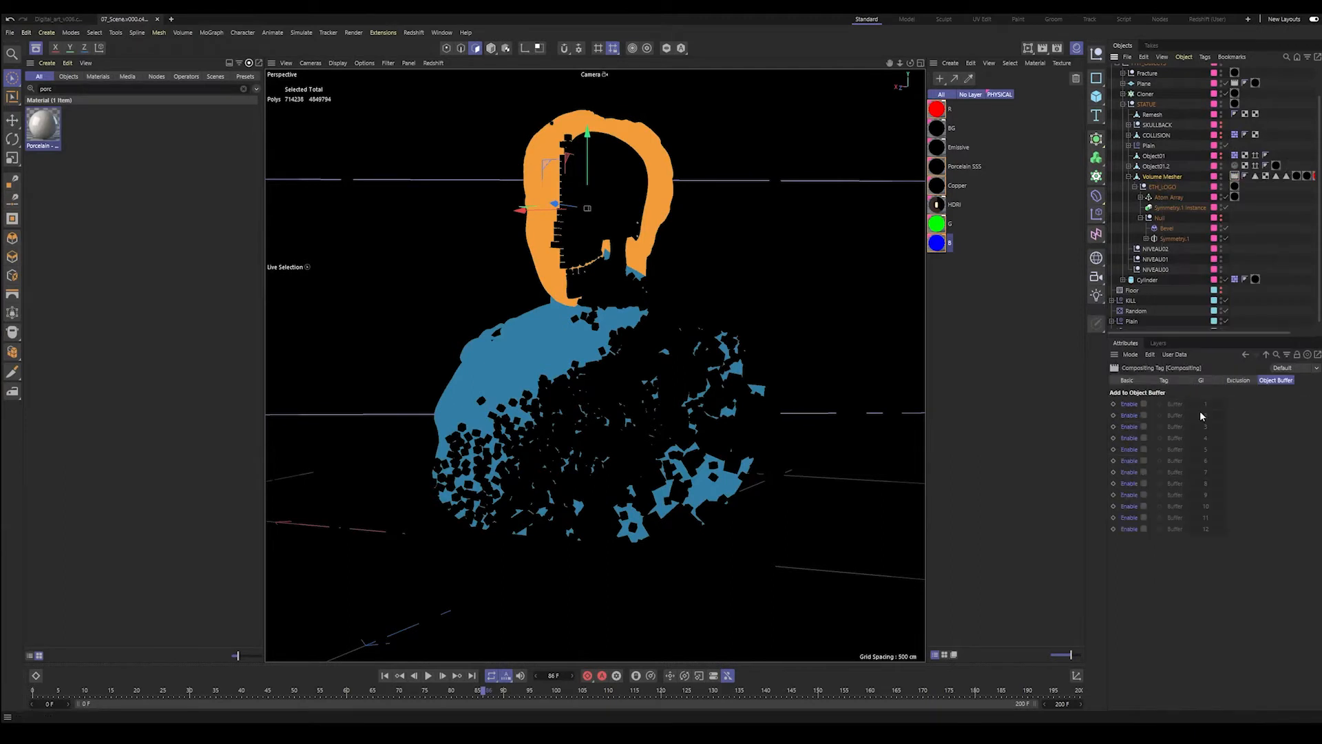
left_click(1144, 416)
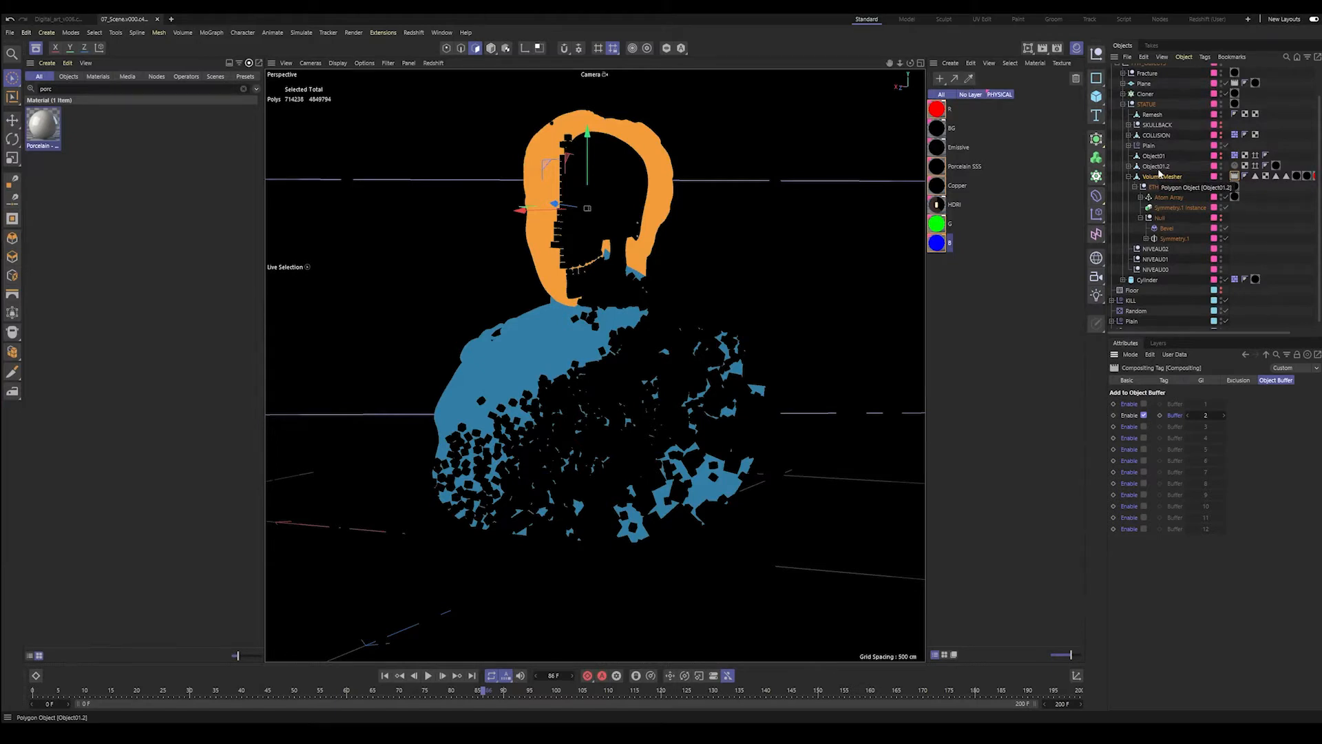
left_click(1285, 193)
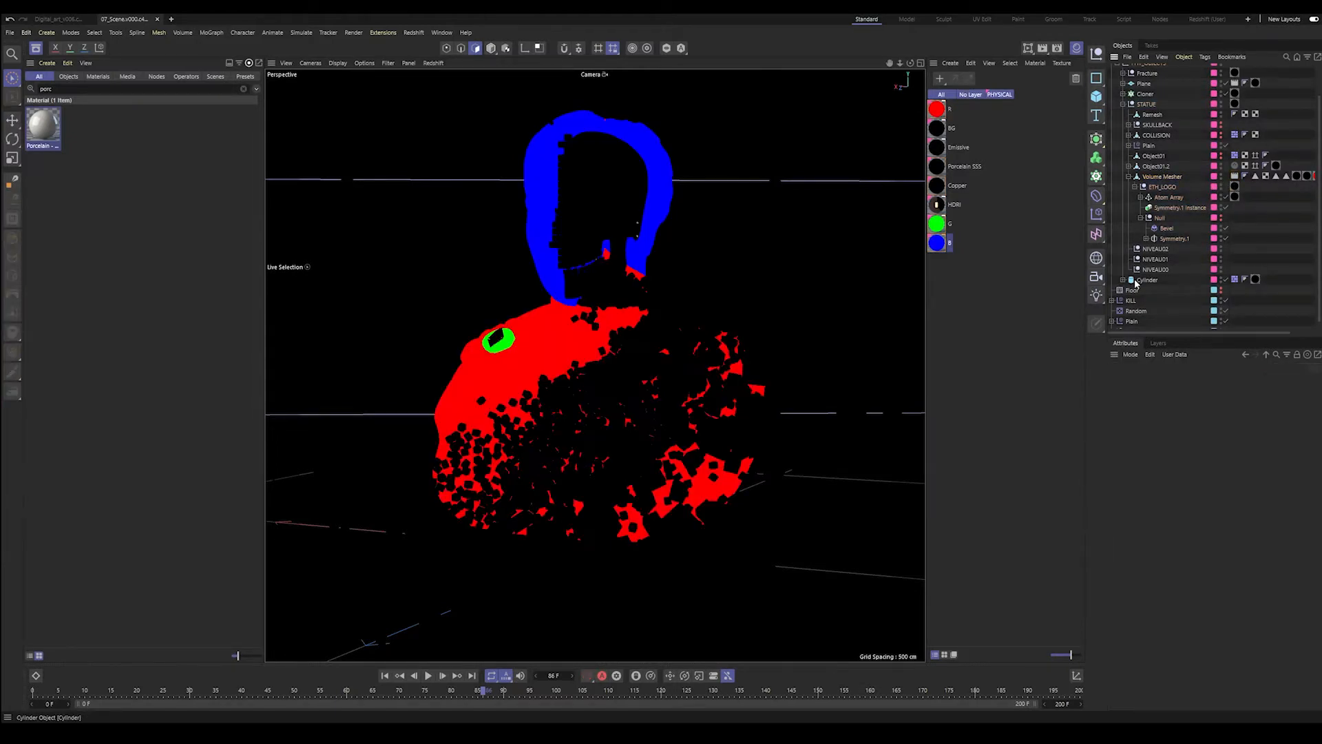
- Add a Compositing tag to the Fracture null and enable object buffer 3 on it
left_click(1131, 177)
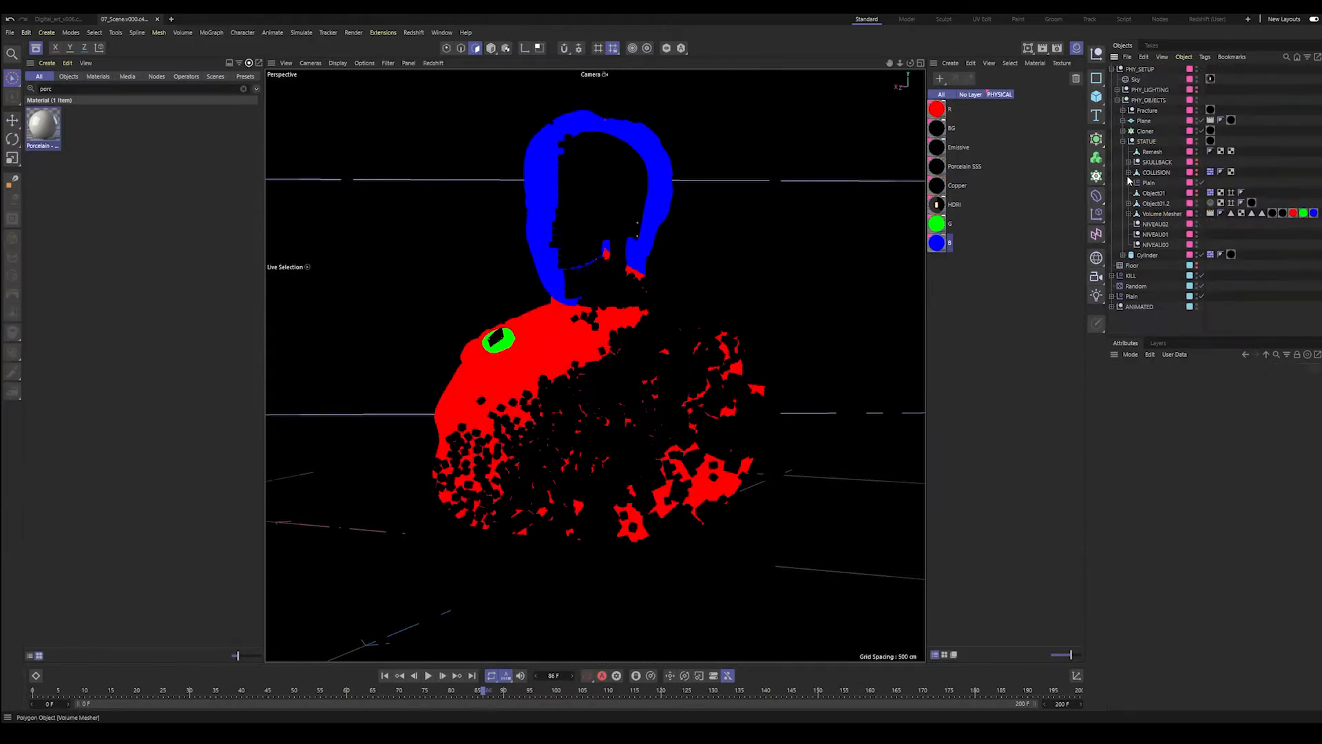
left_click(1124, 111)
right_click(1140, 112)
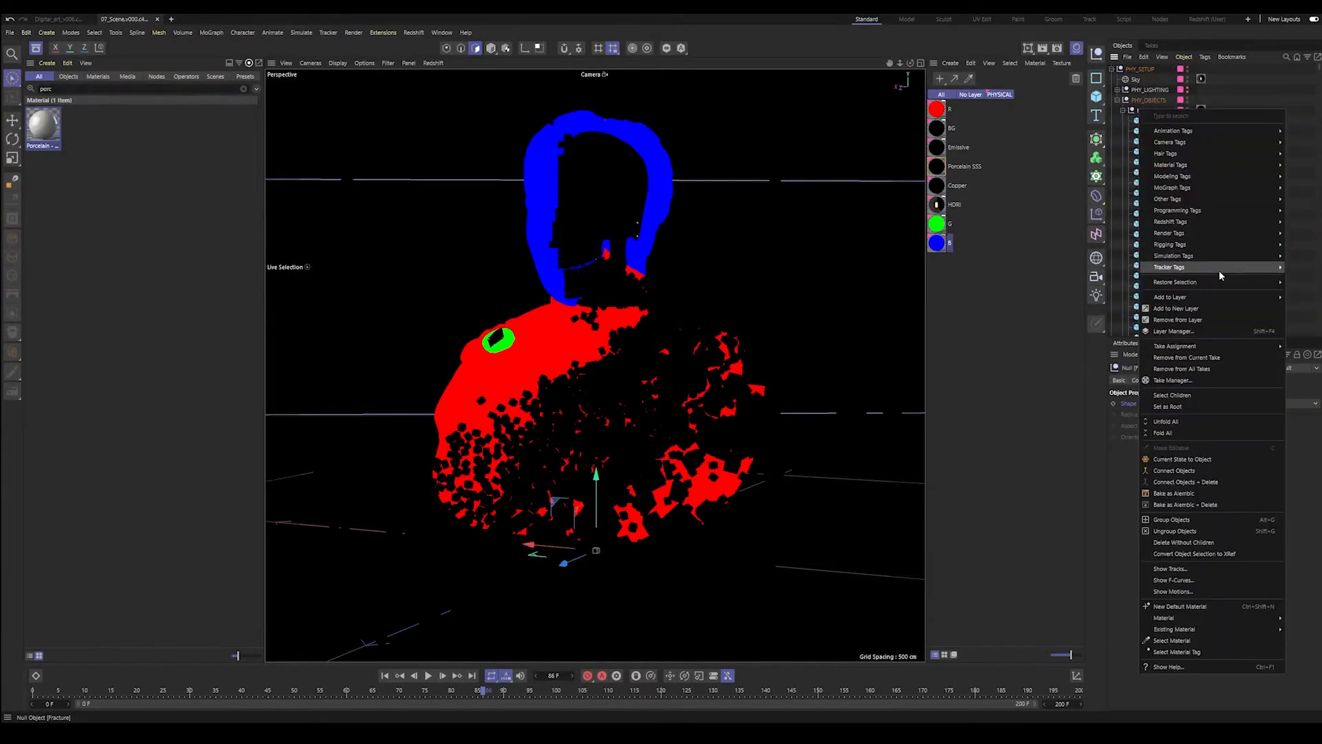
mouse_move(1214, 256)
mouse_move(1210, 233)
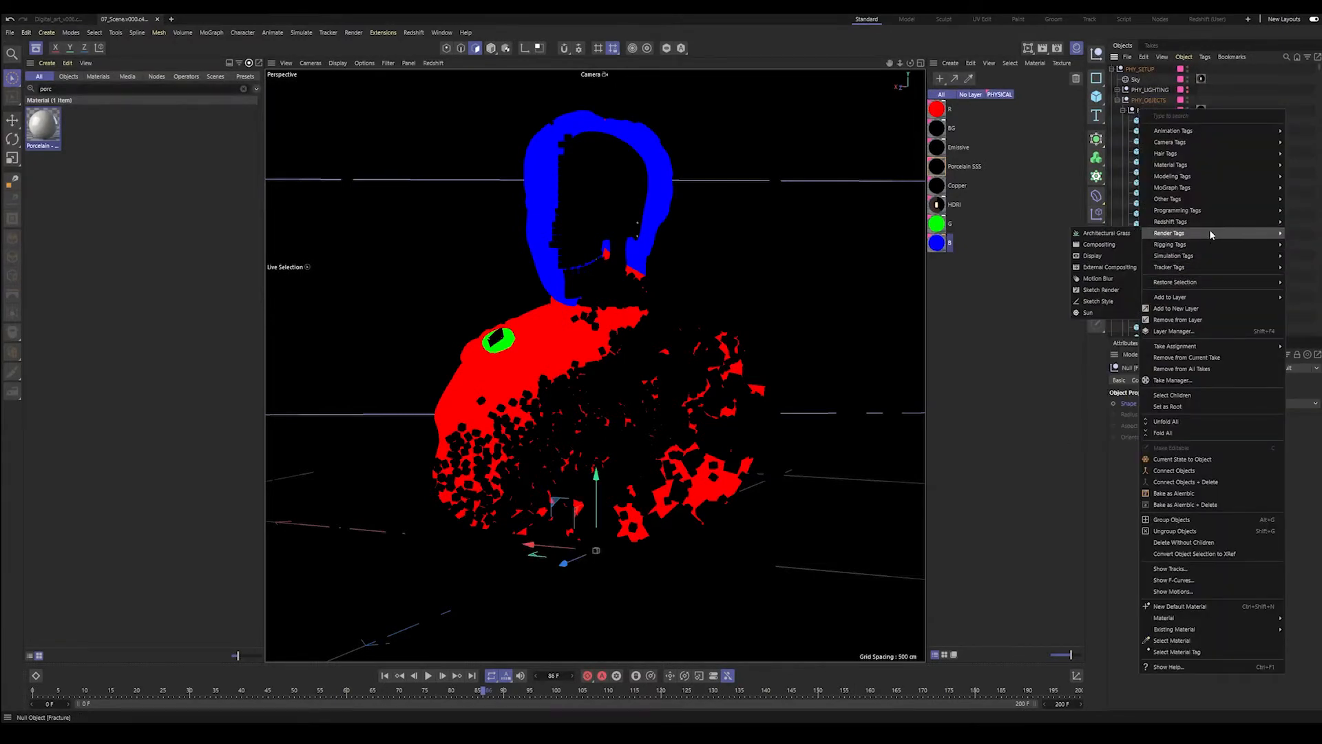
left_click(1106, 272)
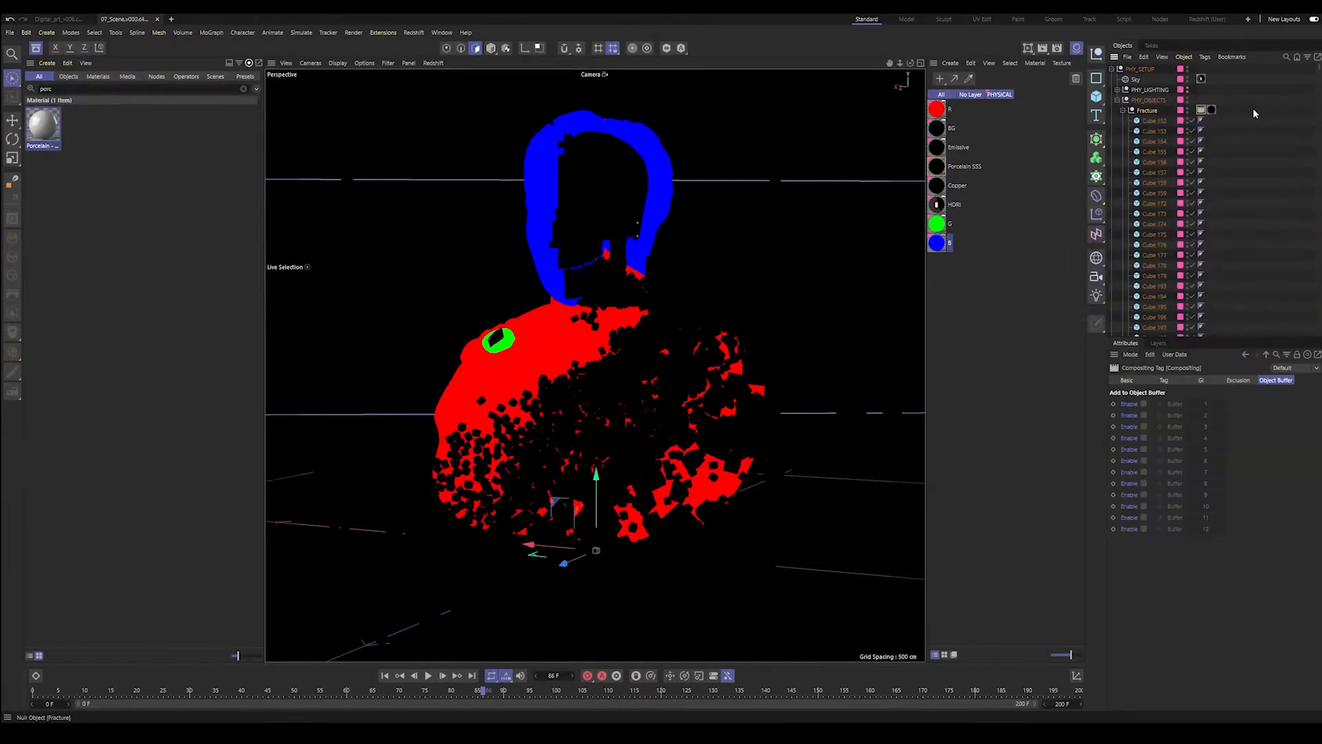
left_click(1144, 426)
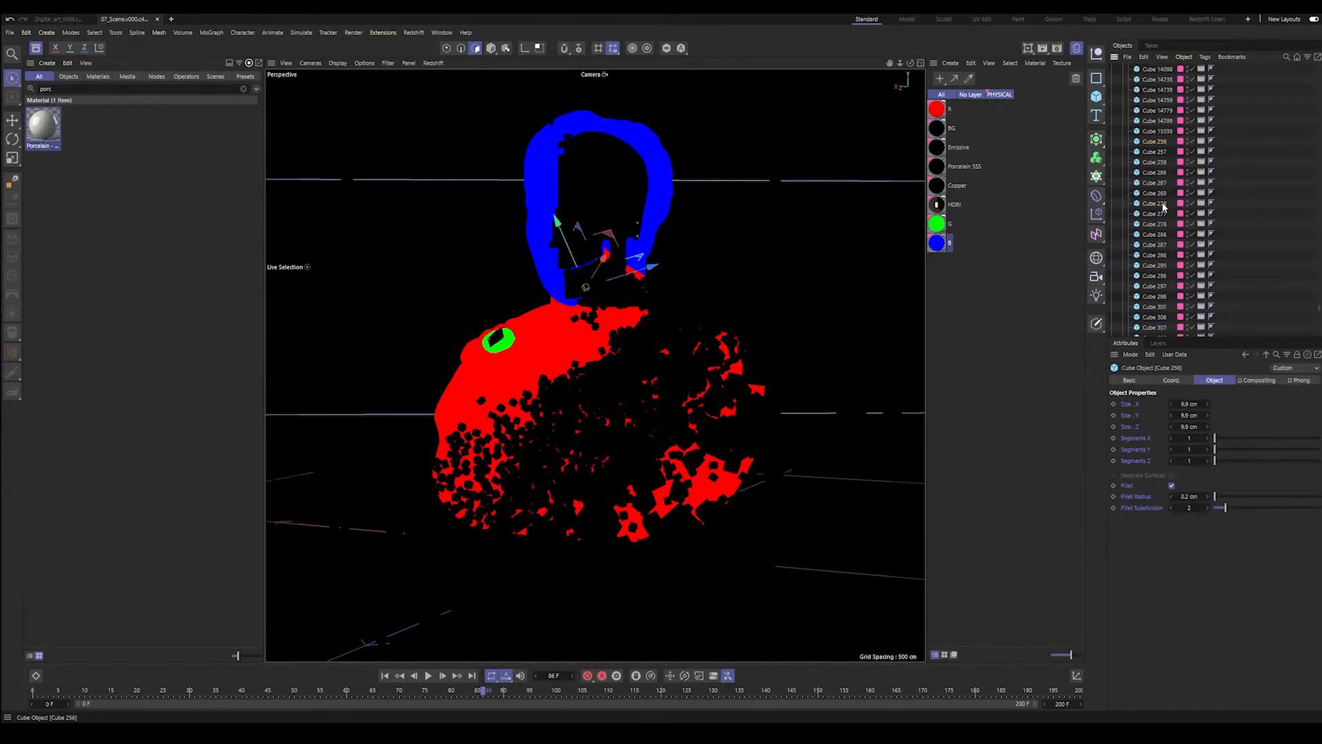
- Apply the red R material to the mid-sized Fracture cubes, starting at Cube 256
scroll(1164, 207, "down", 4)
left_click(1163, 211, "shift")
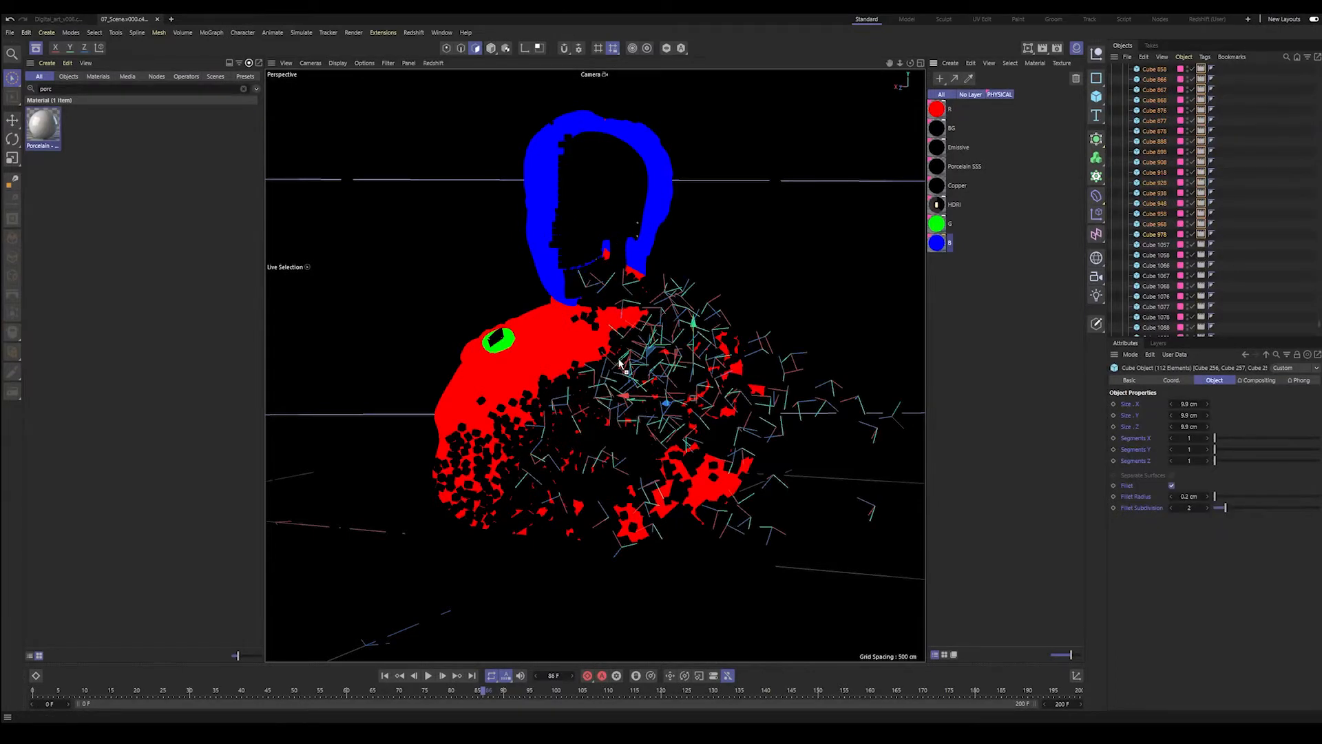
- Apply the green G material to the large cubes from Cube 73 to Cube 188 and the blue B material to the Fracture null
scroll(1164, 230, "down", 4)
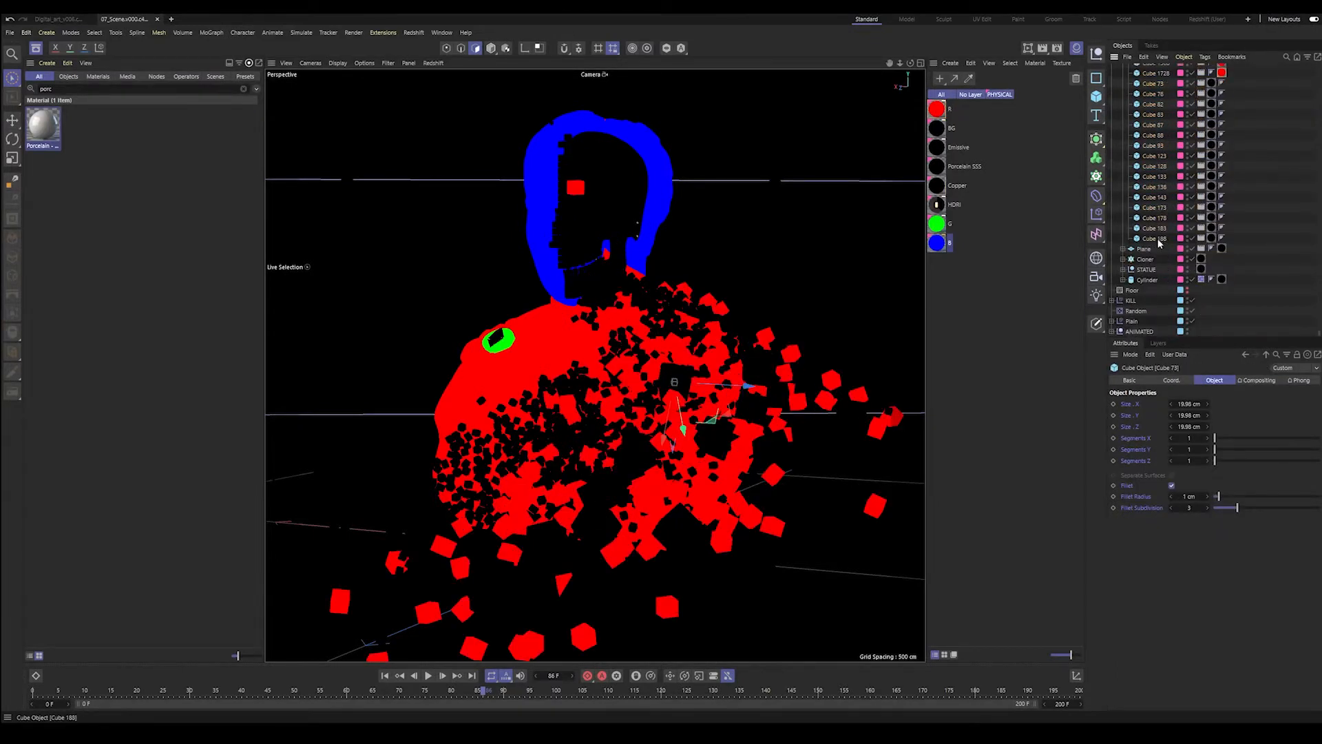
left_click(1157, 239, "shift")
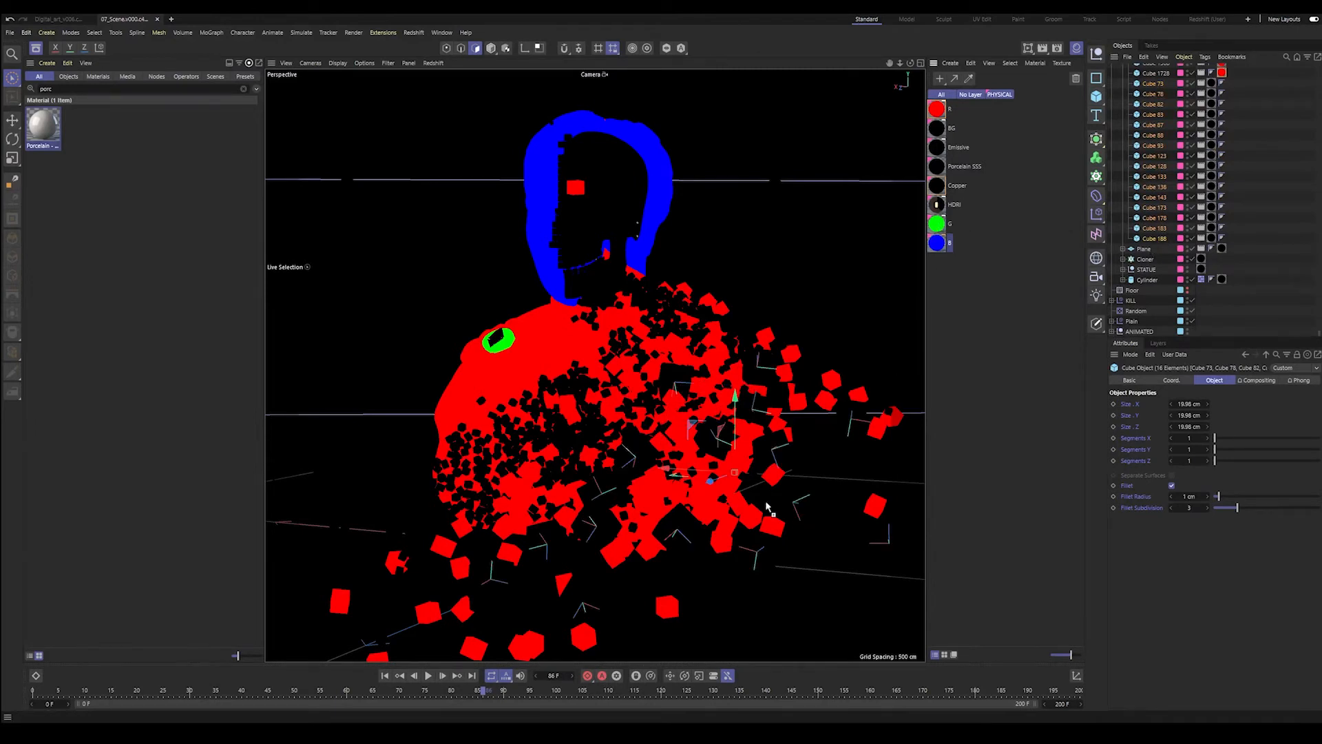
left_click_drag(717, 455, 718, 454)
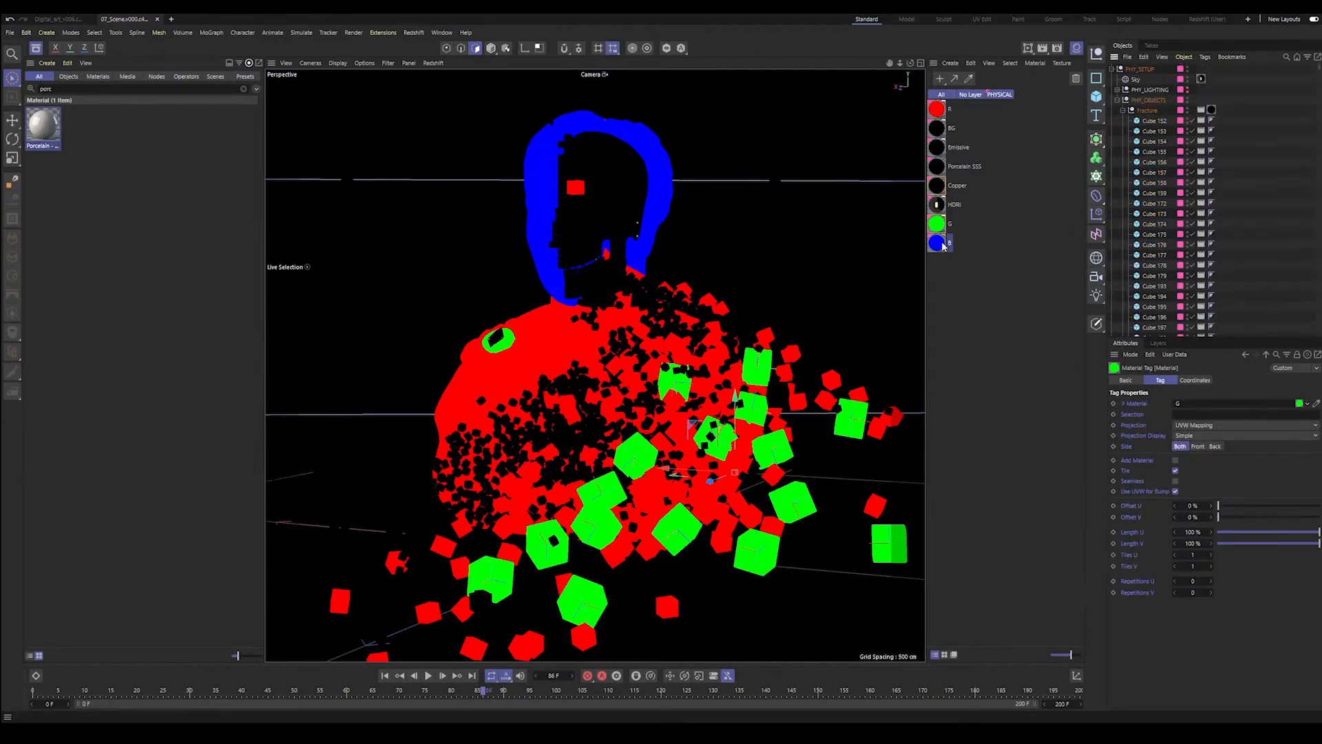
left_click_drag(1163, 112, 1155, 113)
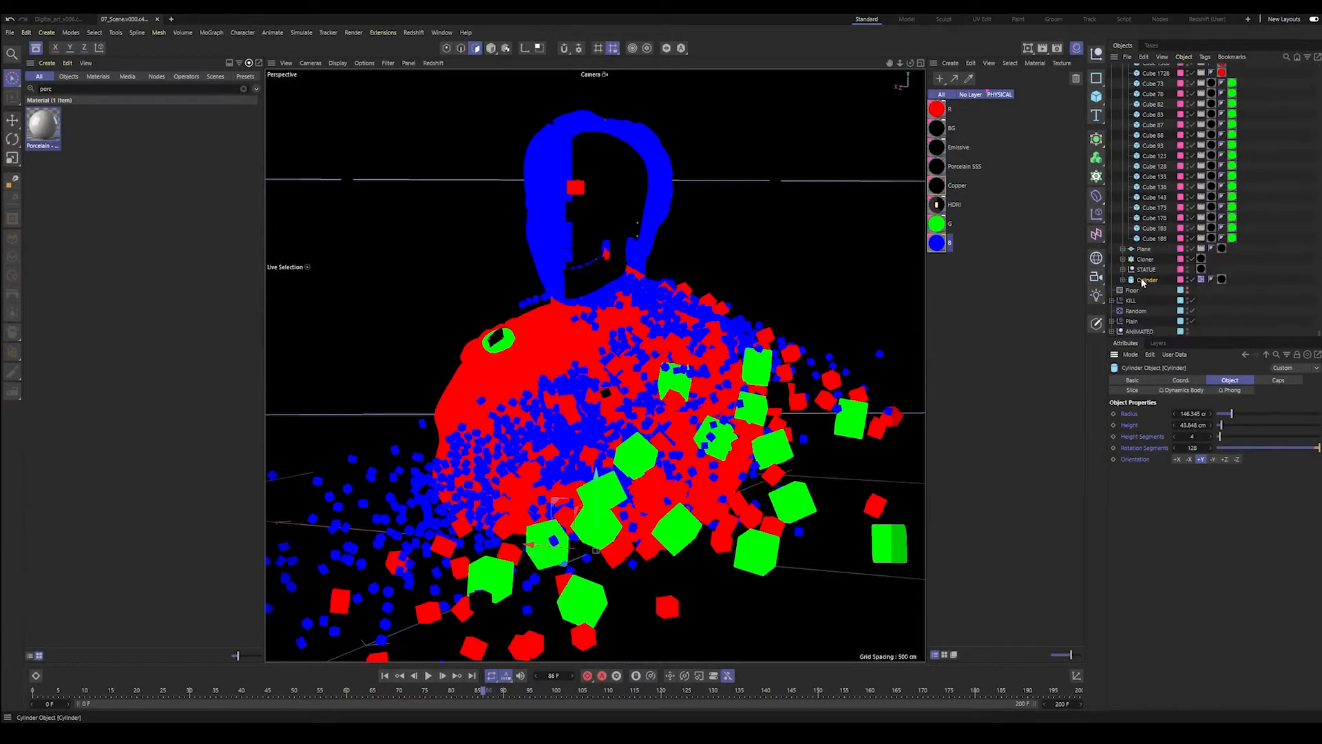
- Add a Compositing tag to the Cylinder base and enable object buffer 4 on it
right_click(1144, 279)
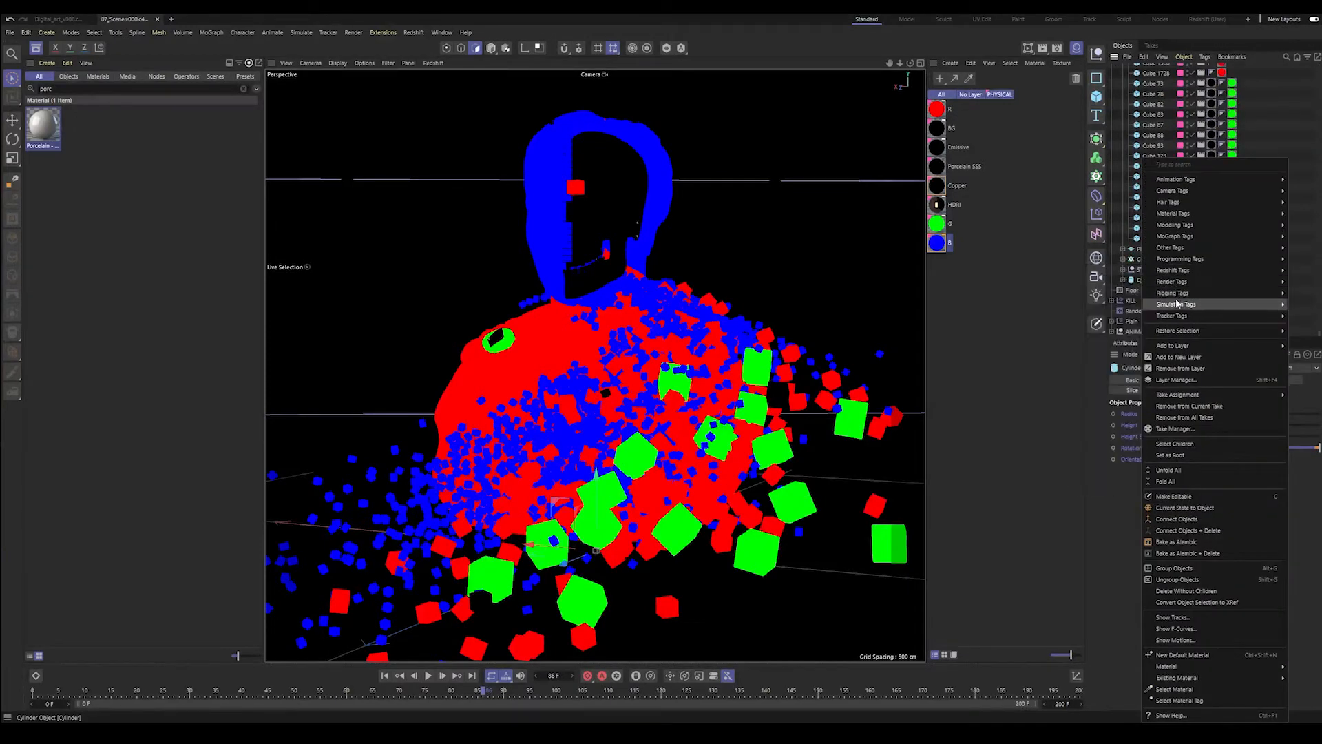
mouse_move(1171, 281)
left_click(1106, 292)
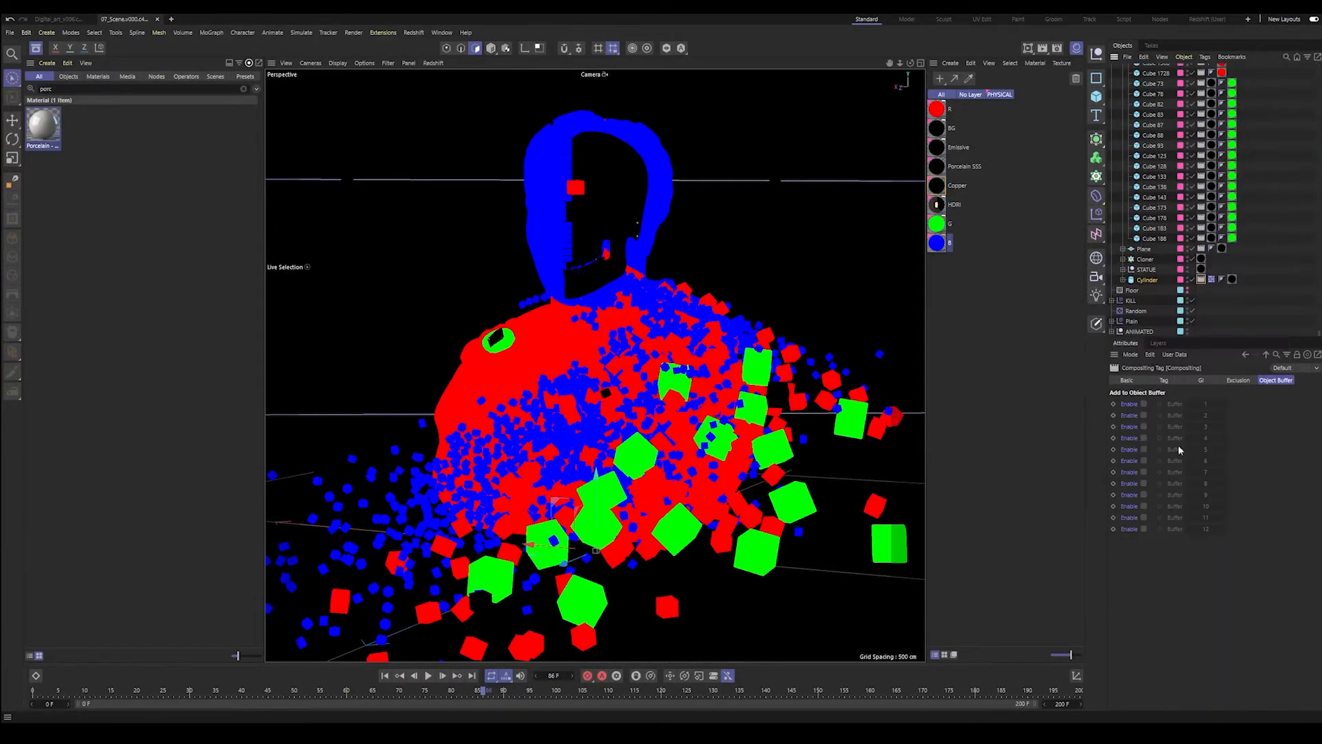
left_click(1143, 437)
- Replace the Cylinder's material with the red R material and its child Torus's material with the green G material
left_click(1123, 280)
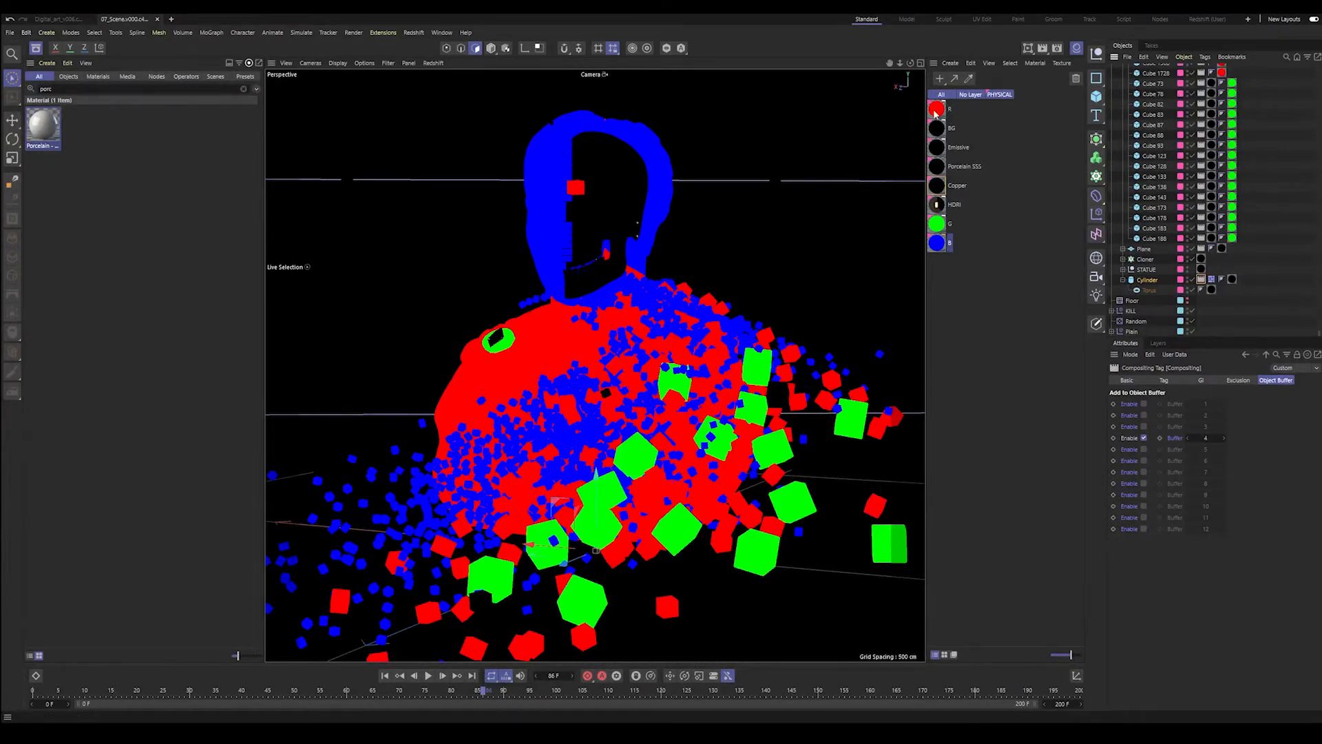
left_click_drag(936, 110, 1232, 279)
left_click_drag(937, 223, 1213, 290)
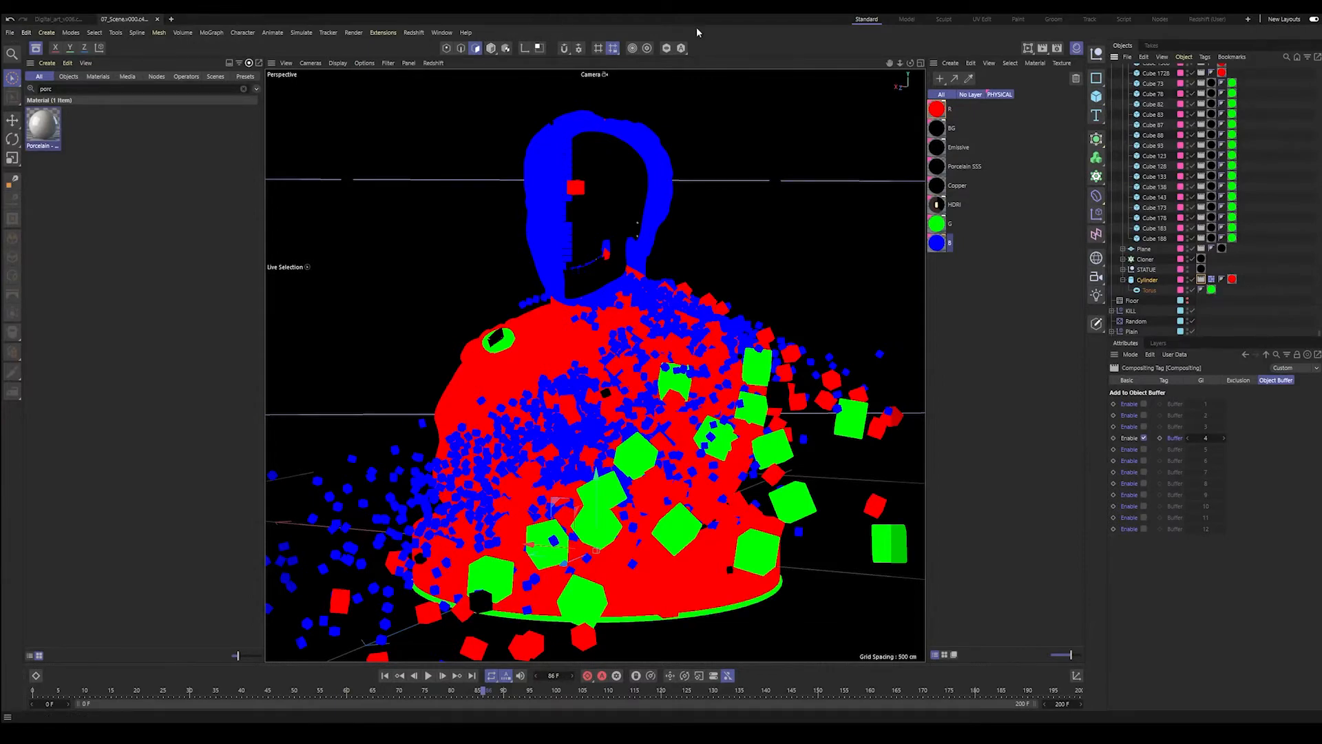
- Add three Object Buffer passes to the multi-pass list of the PASS render setting
left_click(1057, 48)
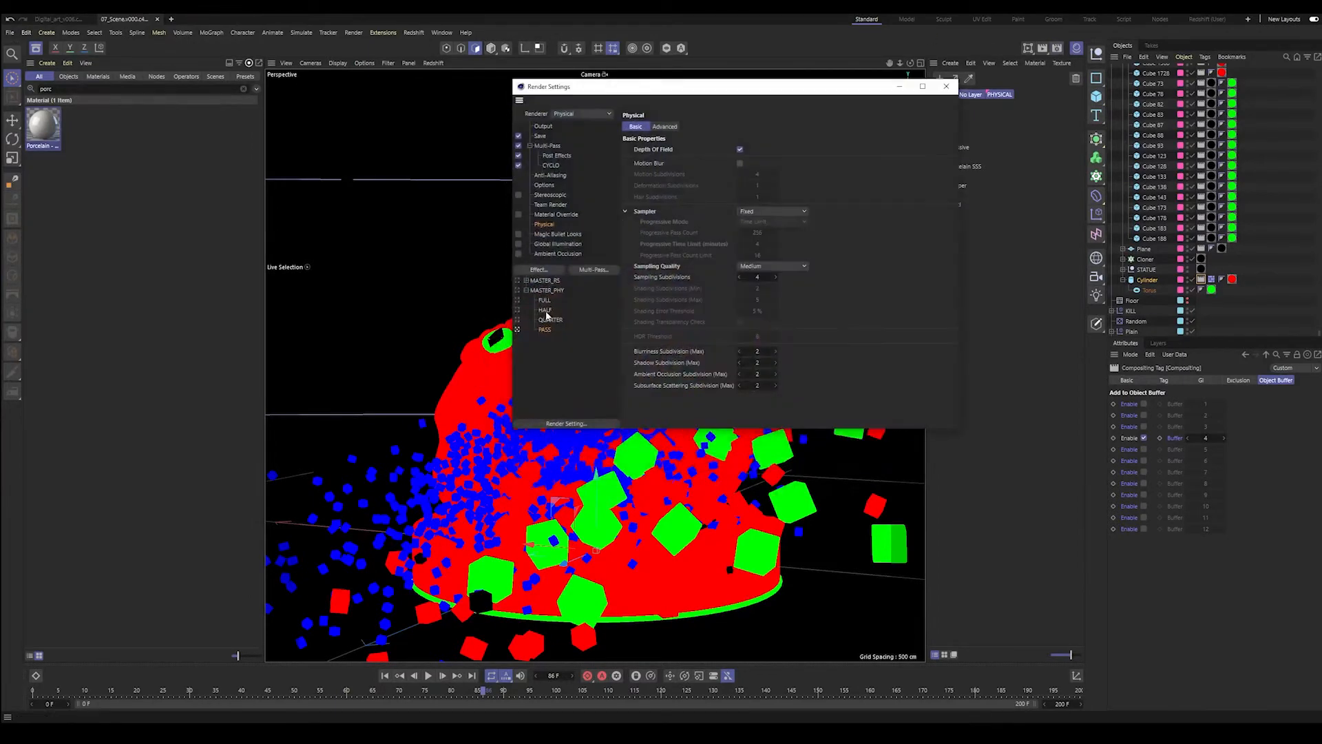
left_click(551, 146)
left_click(554, 166)
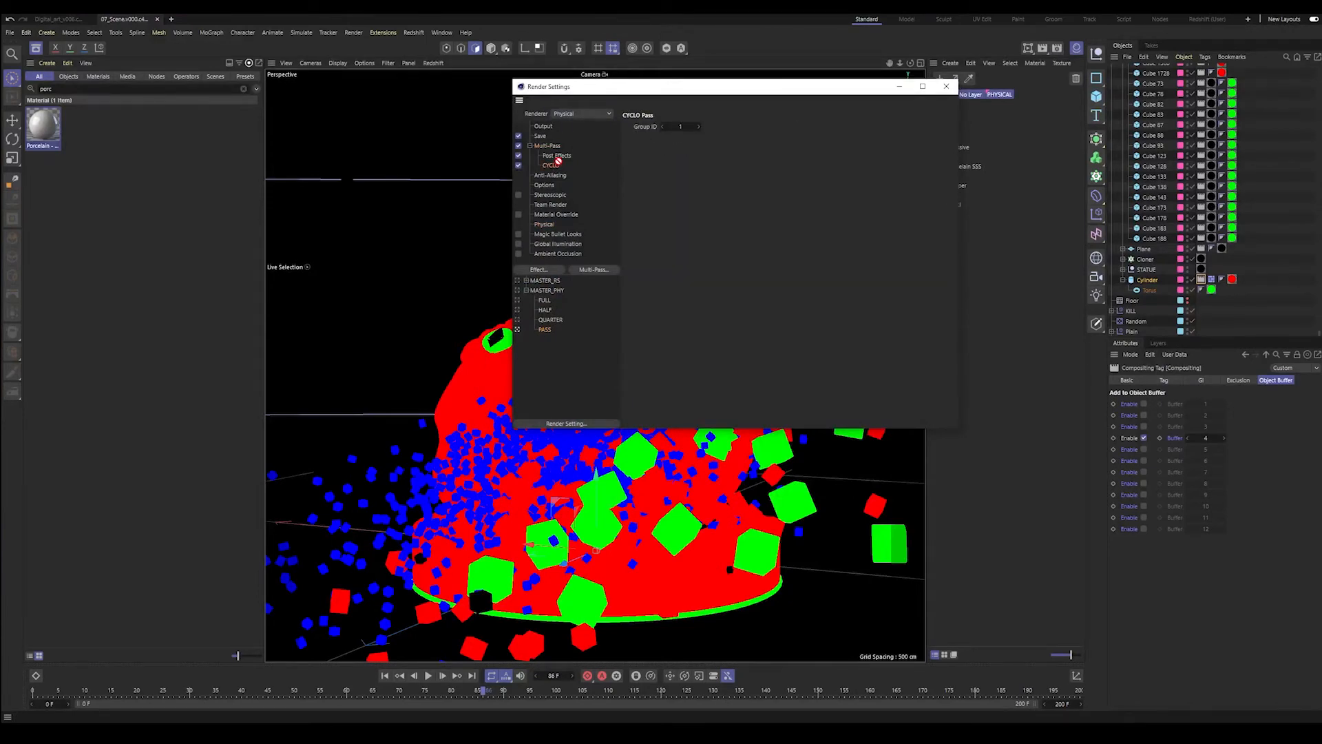
left_click(554, 146)
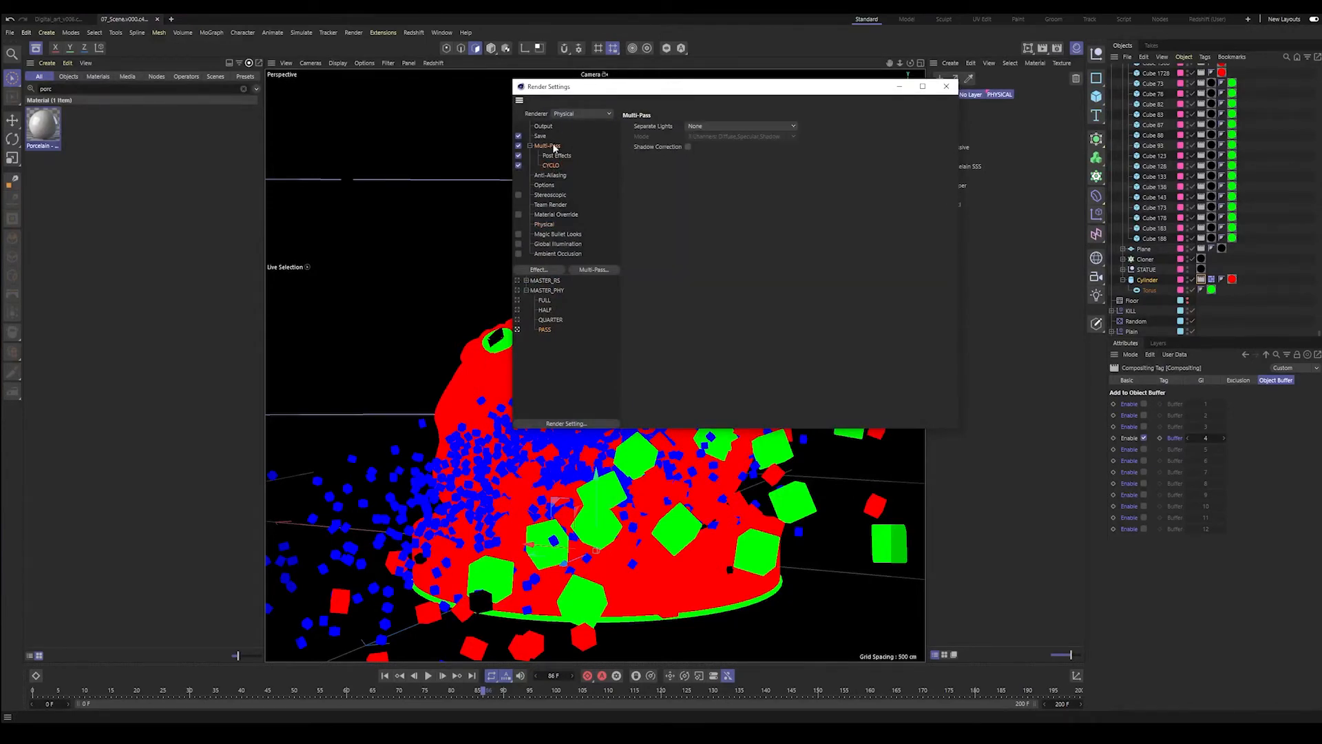
left_click(603, 271)
left_click(647, 346)
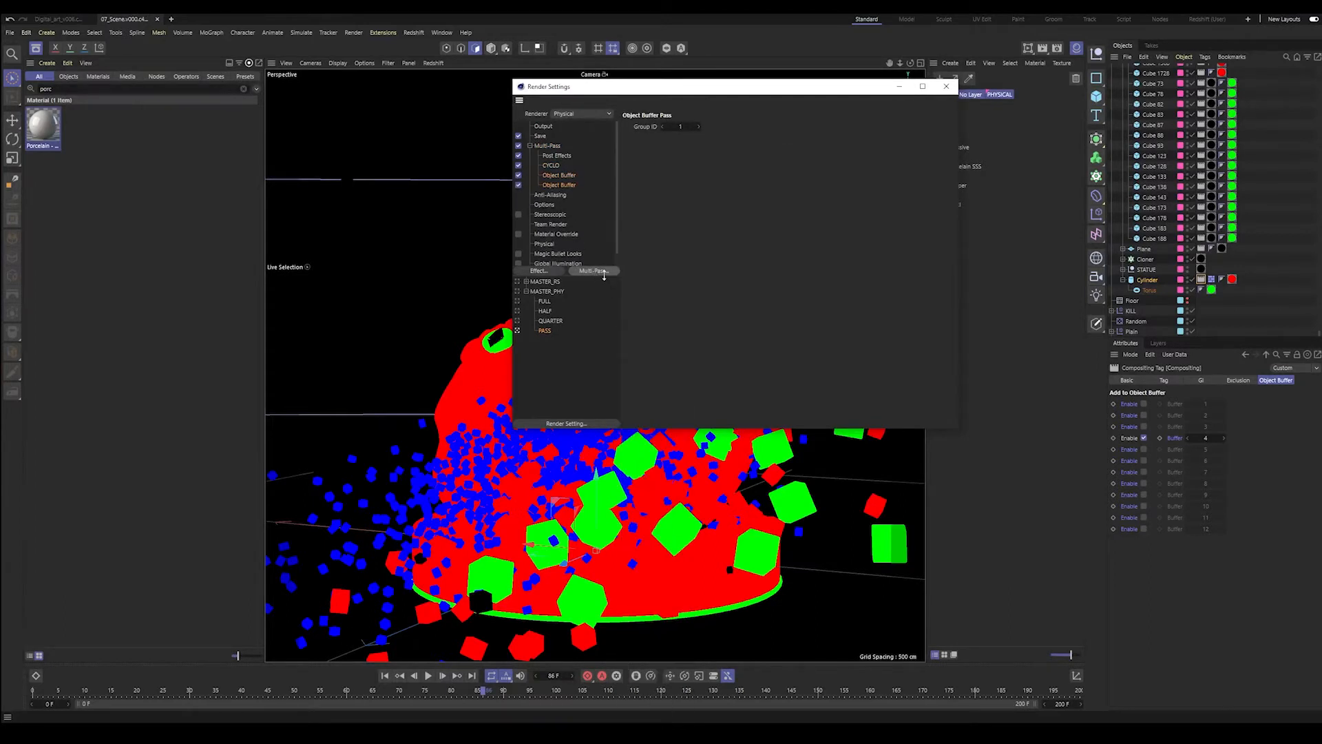
left_click(601, 271)
left_click(646, 348)
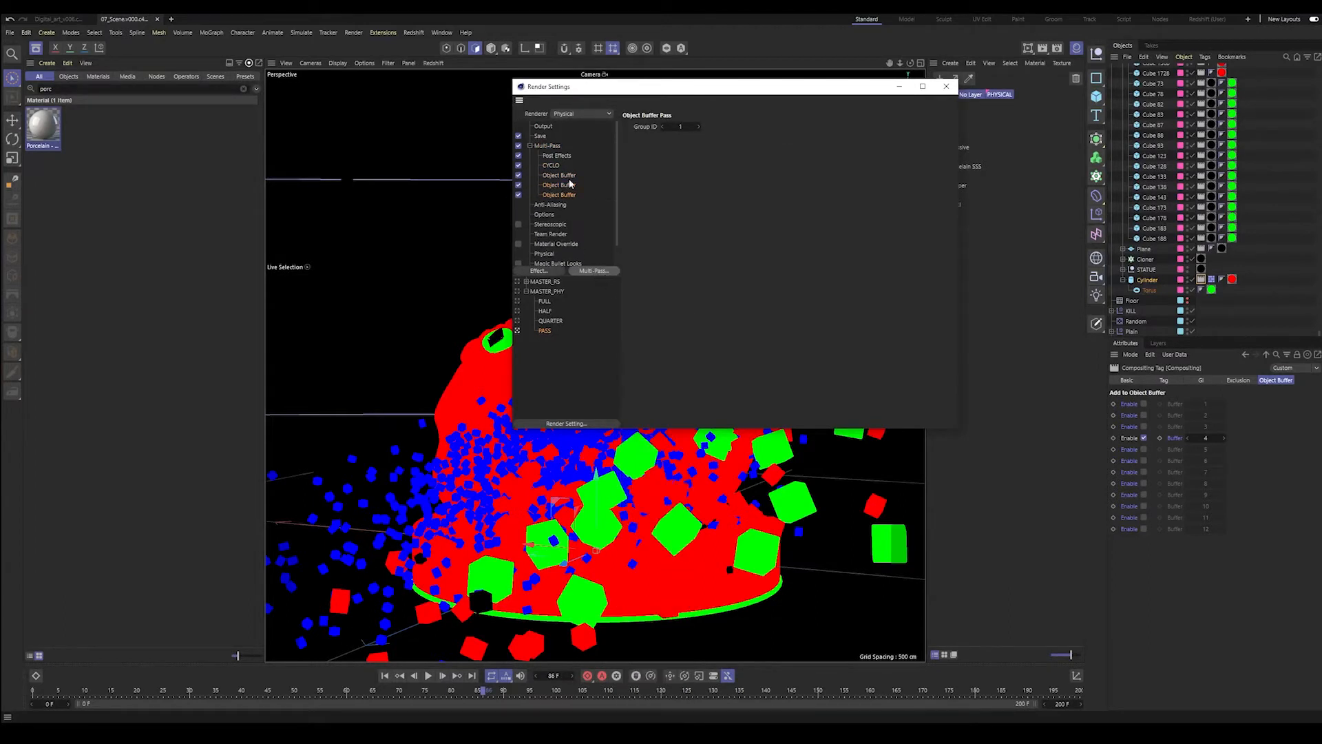
- Set the group IDs of the three new Object Buffer passes to 2, 3 and 4
left_click(569, 176)
left_click(698, 126)
left_click(569, 185)
left_click(700, 127)
left_click(555, 196)
left_click(700, 127)
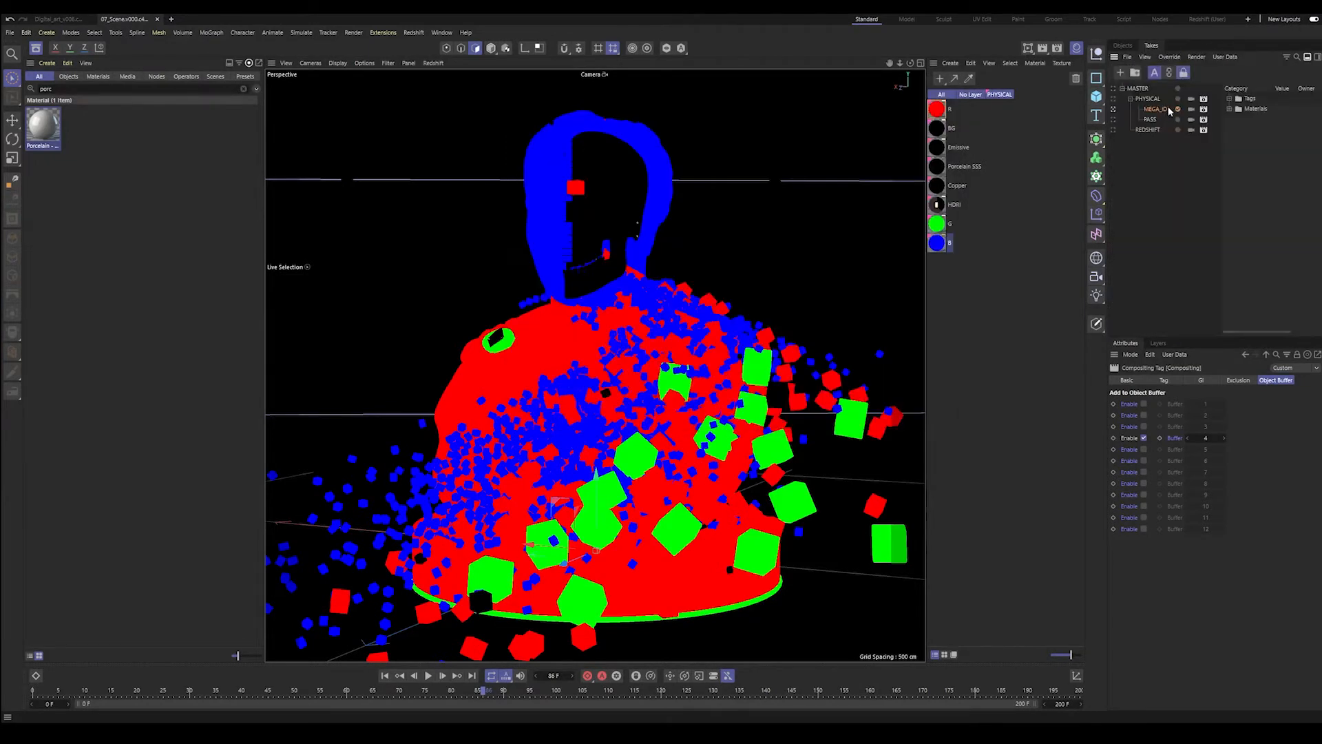
- Render the MEGA_ID take to the Picture Viewer
left_click(1196, 56)
left_click(1215, 87)
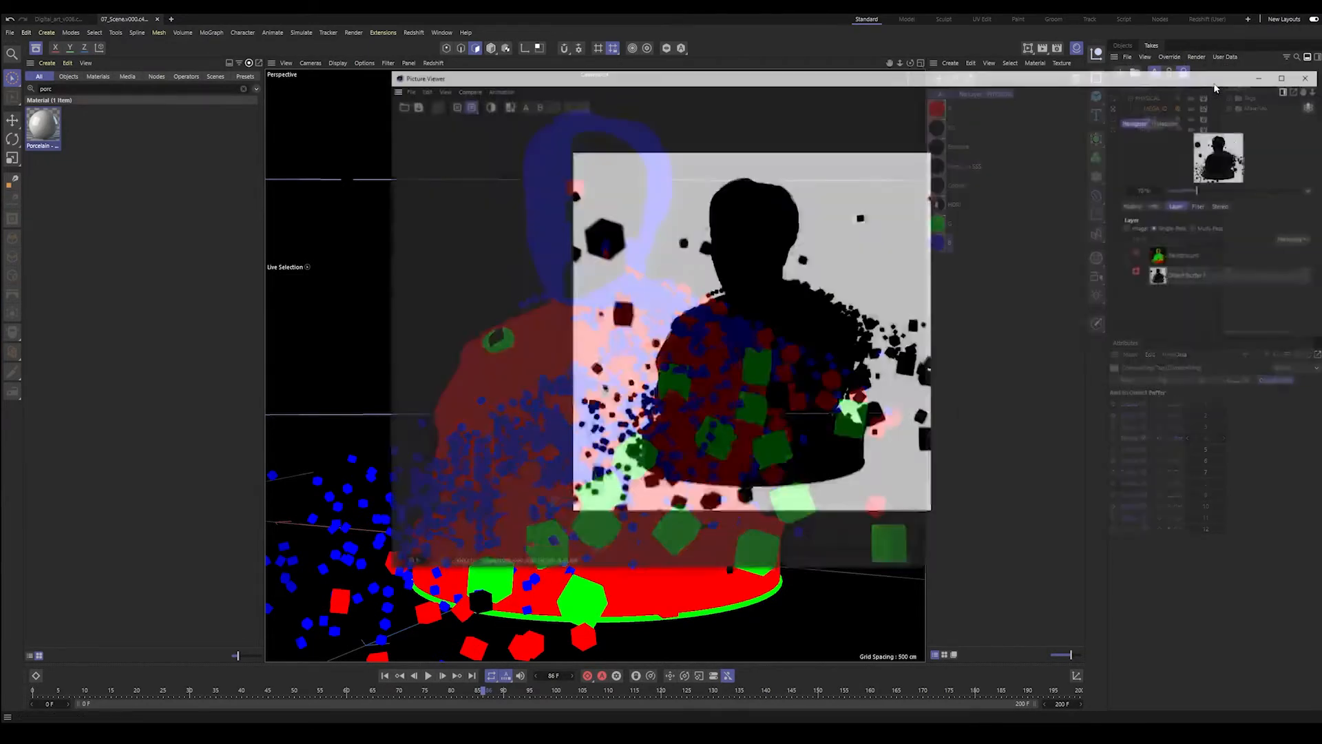
left_click(761, 445)
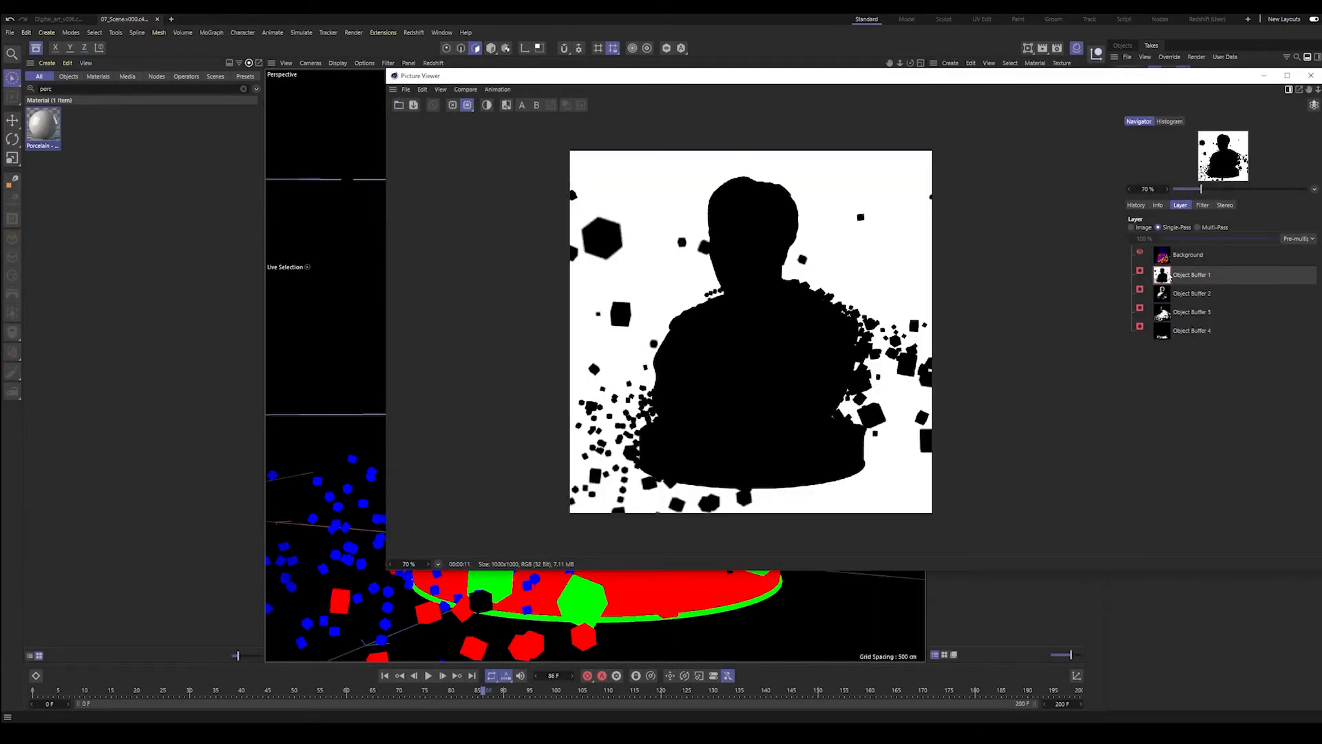
- Examine the rendered Object Buffer 2, 3 and 4 passes one by one in the Picture Viewer
left_click(1193, 295)
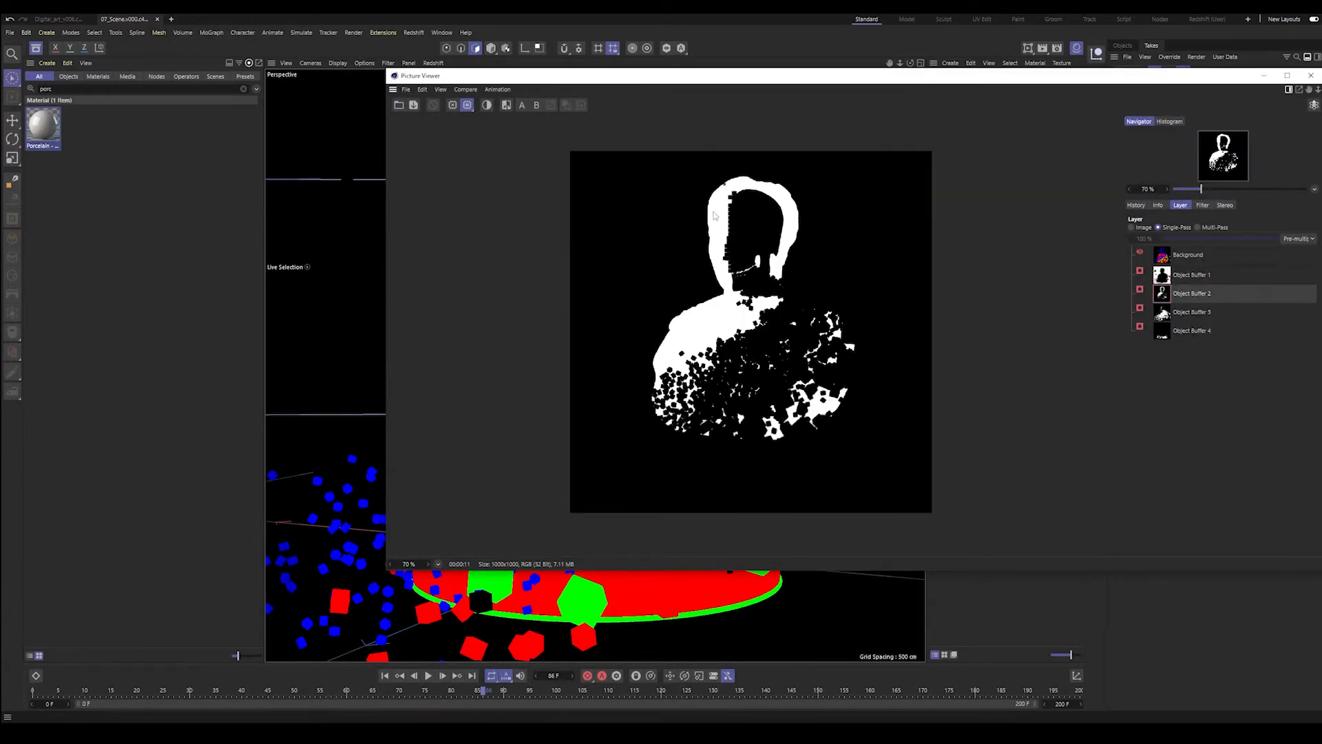
left_click(1190, 313)
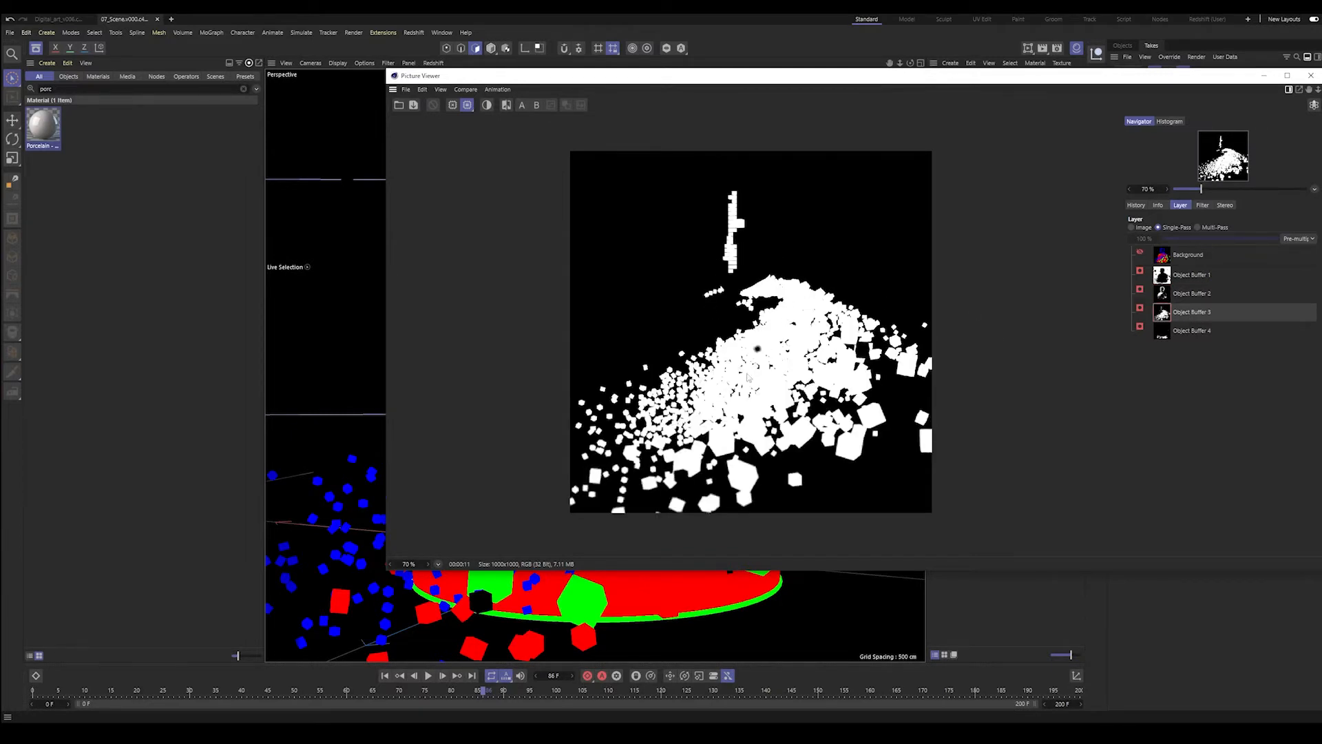
left_click(1180, 333)
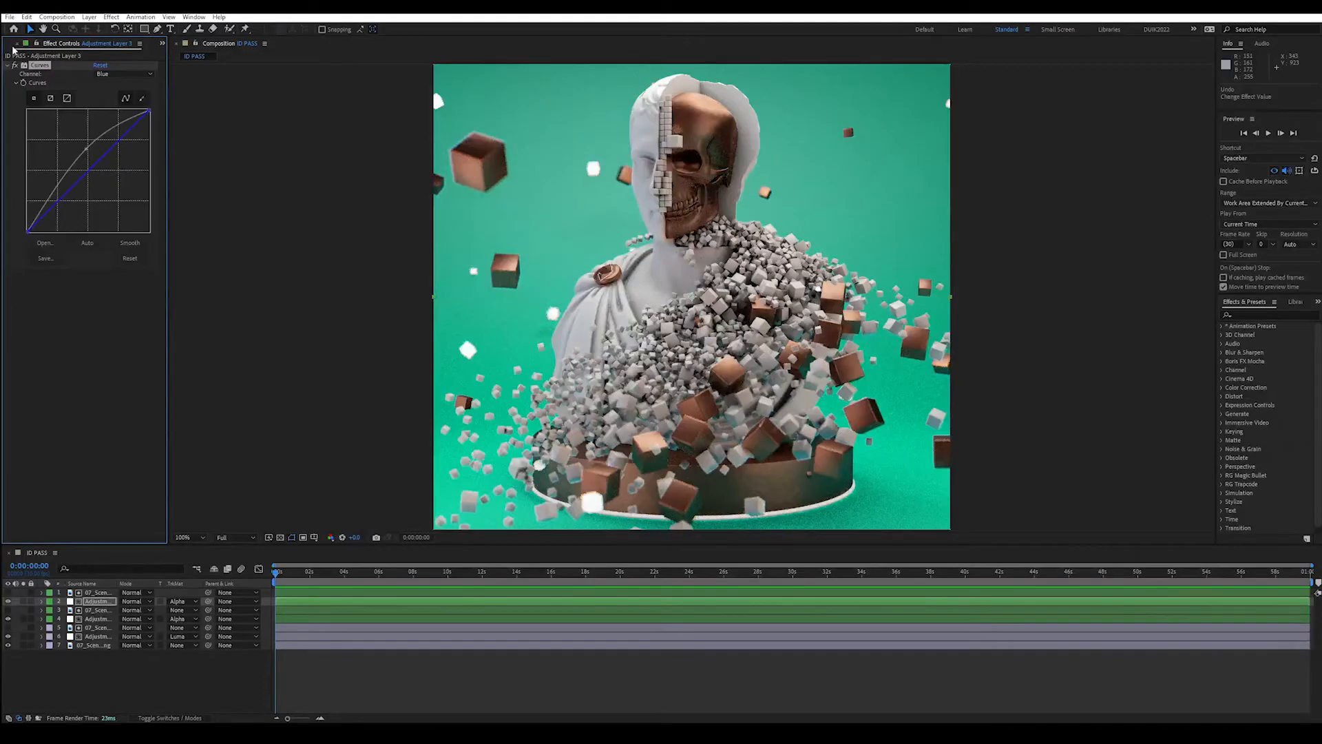
- Switch to After Effects and import the four object buffer images from the MEGA_ID render folder
key("ctrl+i")
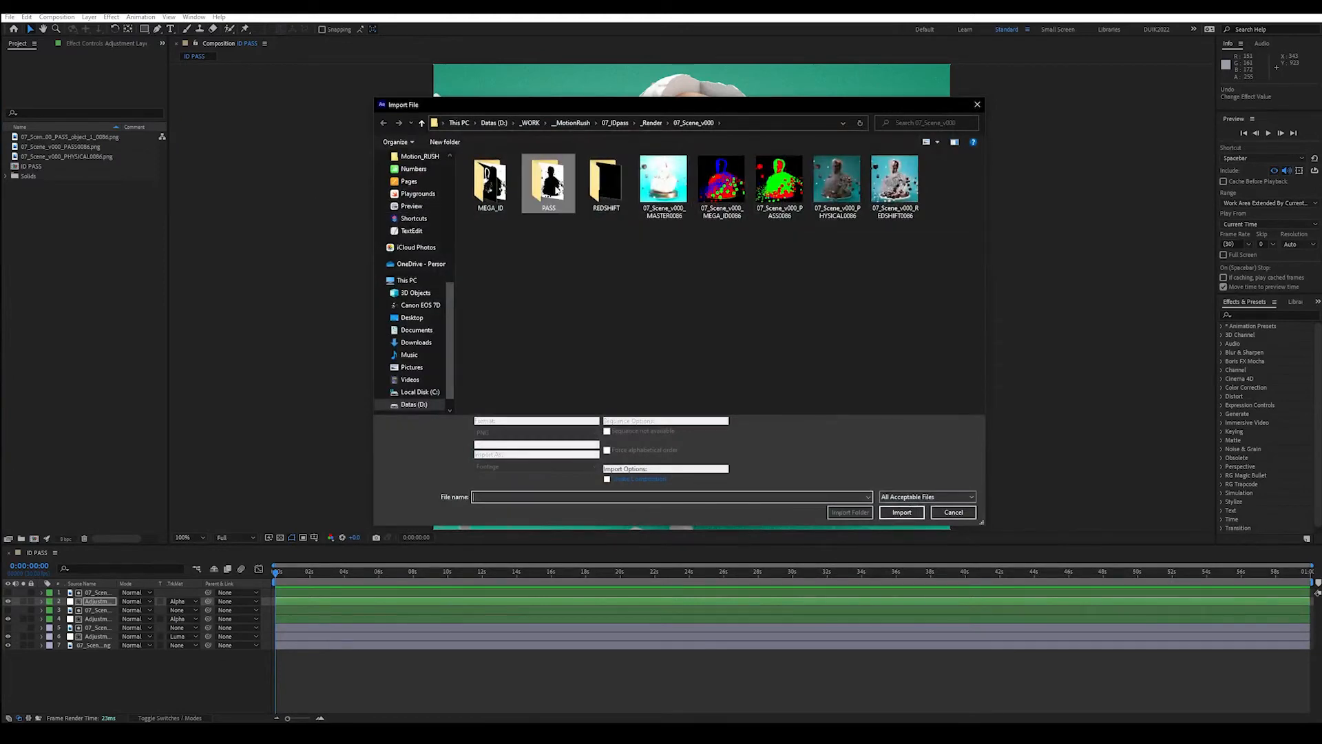
double_click(555, 189)
left_click(692, 122)
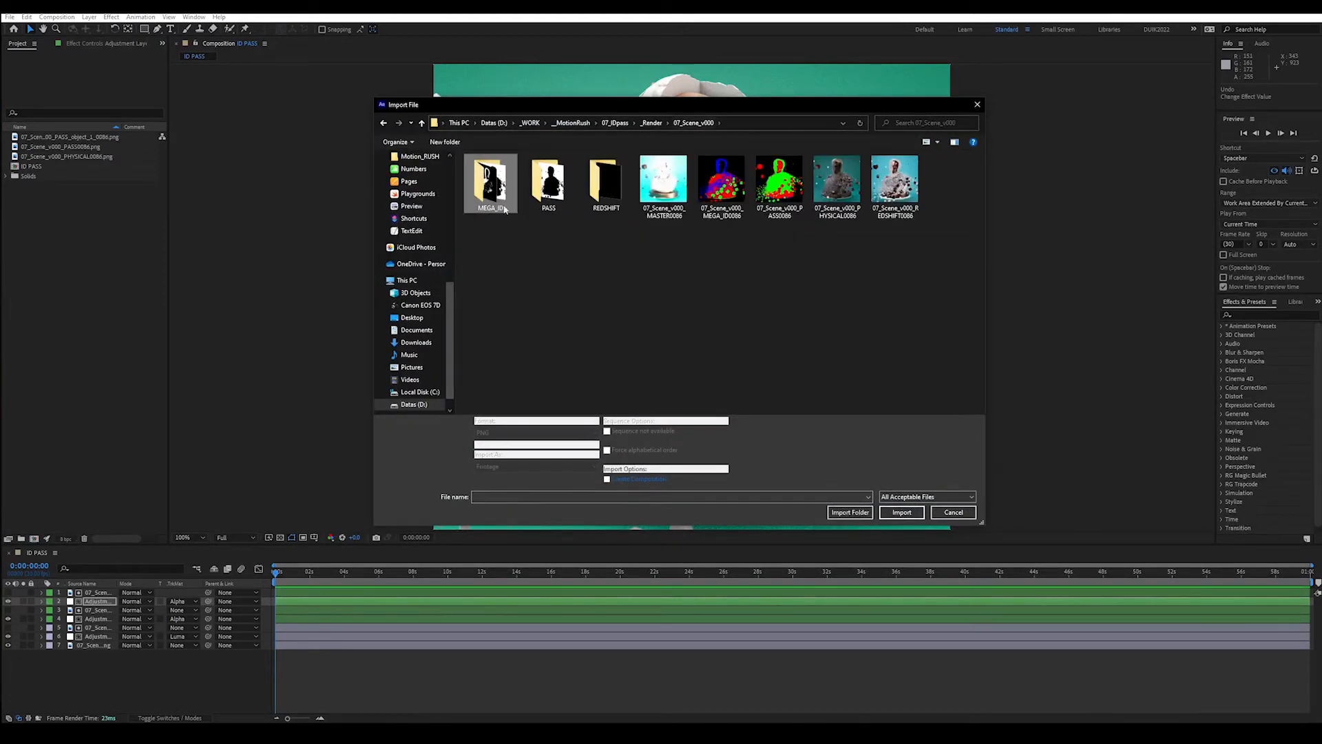
double_click(504, 207)
left_click_drag(482, 263, 706, 197)
left_click(903, 511)
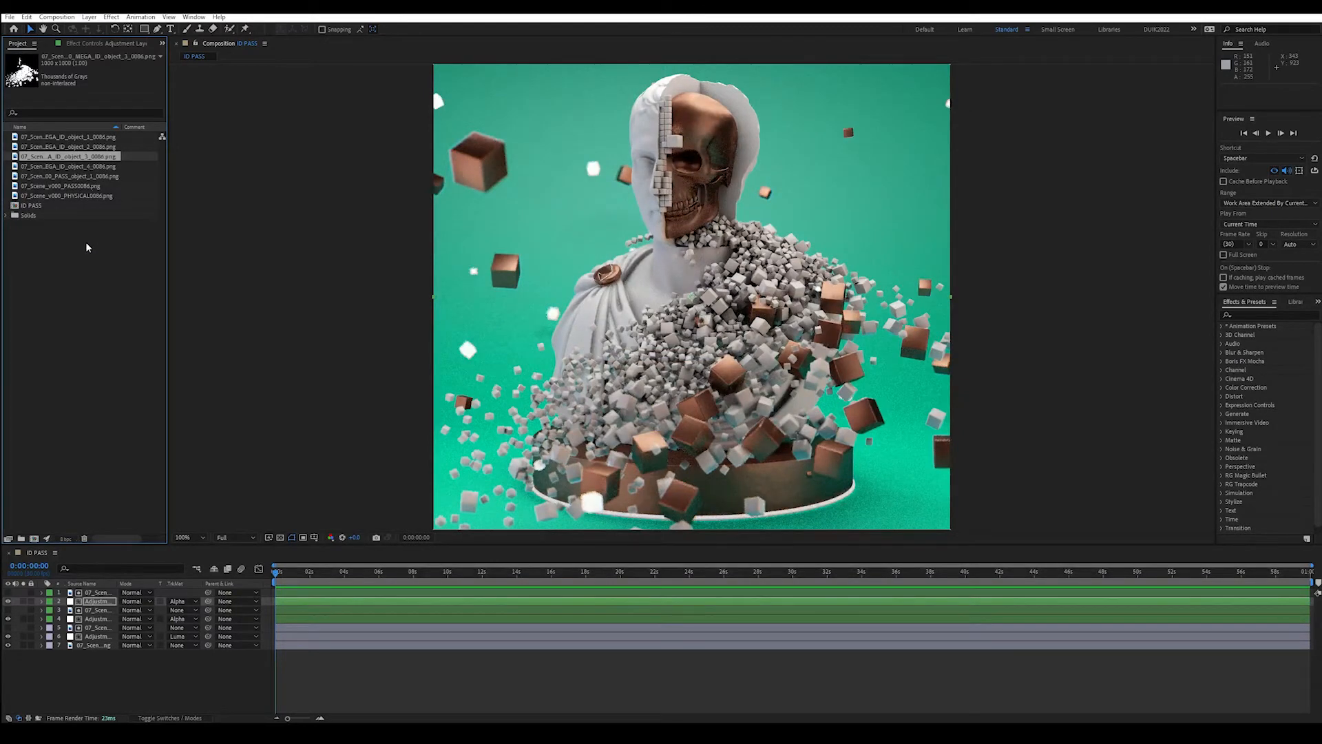
- Import the RGB image 07_Scene_v000_MEGA_ID0086 from the 07_Scene_v000 render folder
double_click(64, 274)
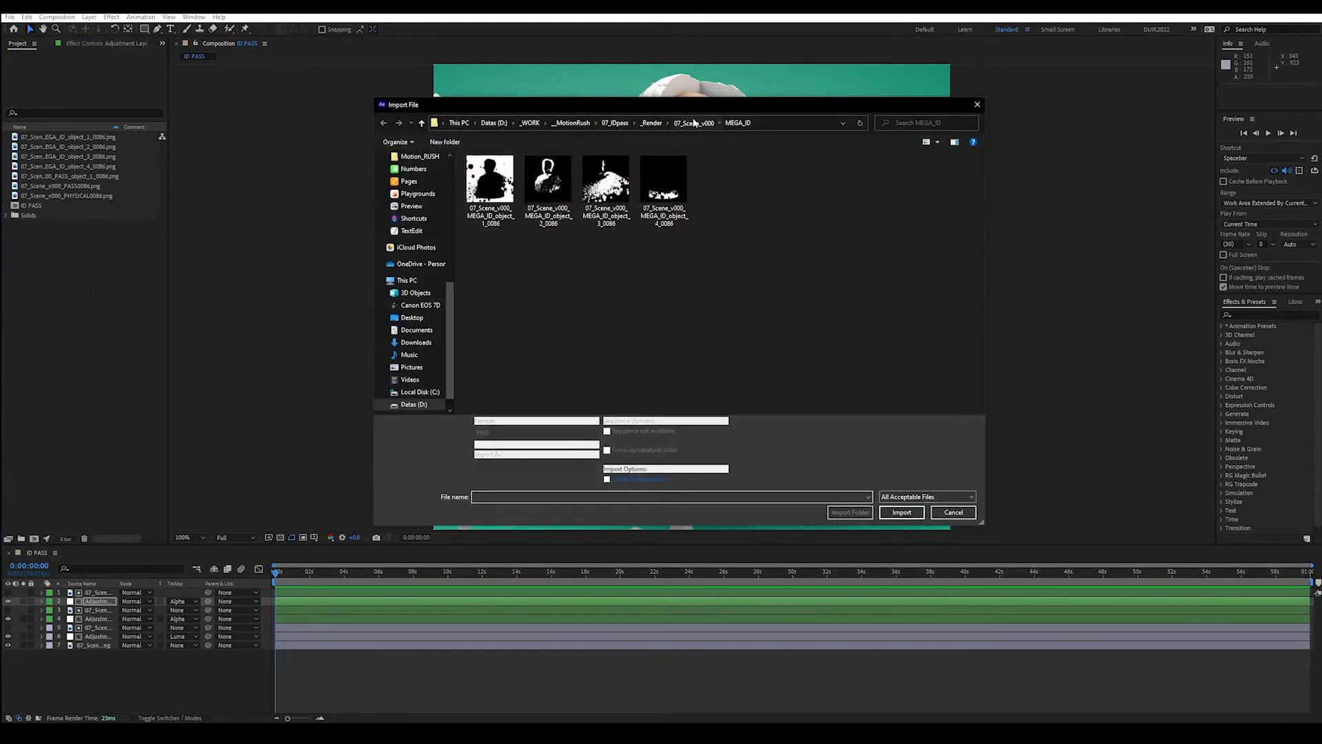
left_click(694, 122)
double_click(732, 189)
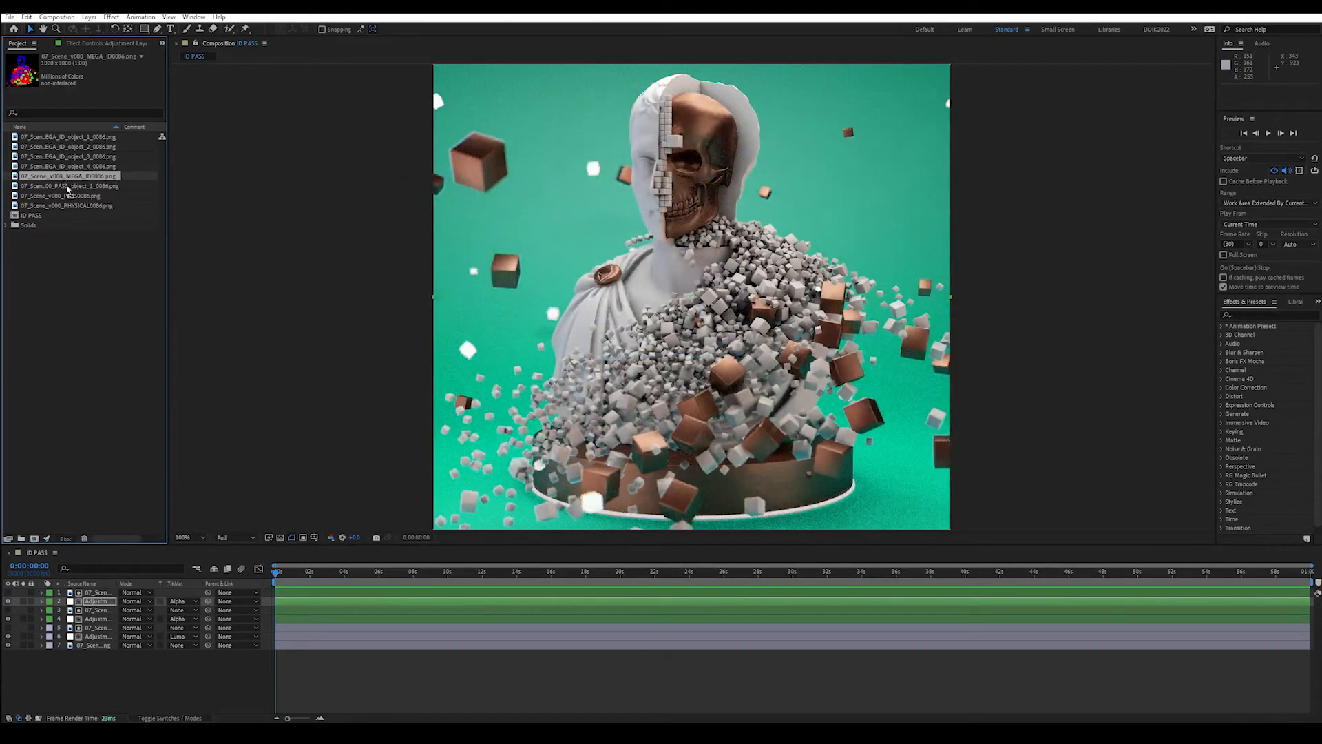
- Create a composition from the MEGA_ID RGB image and apply the object_2 buffer image above it as a luma matte
left_click_drag(68, 187, 35, 539)
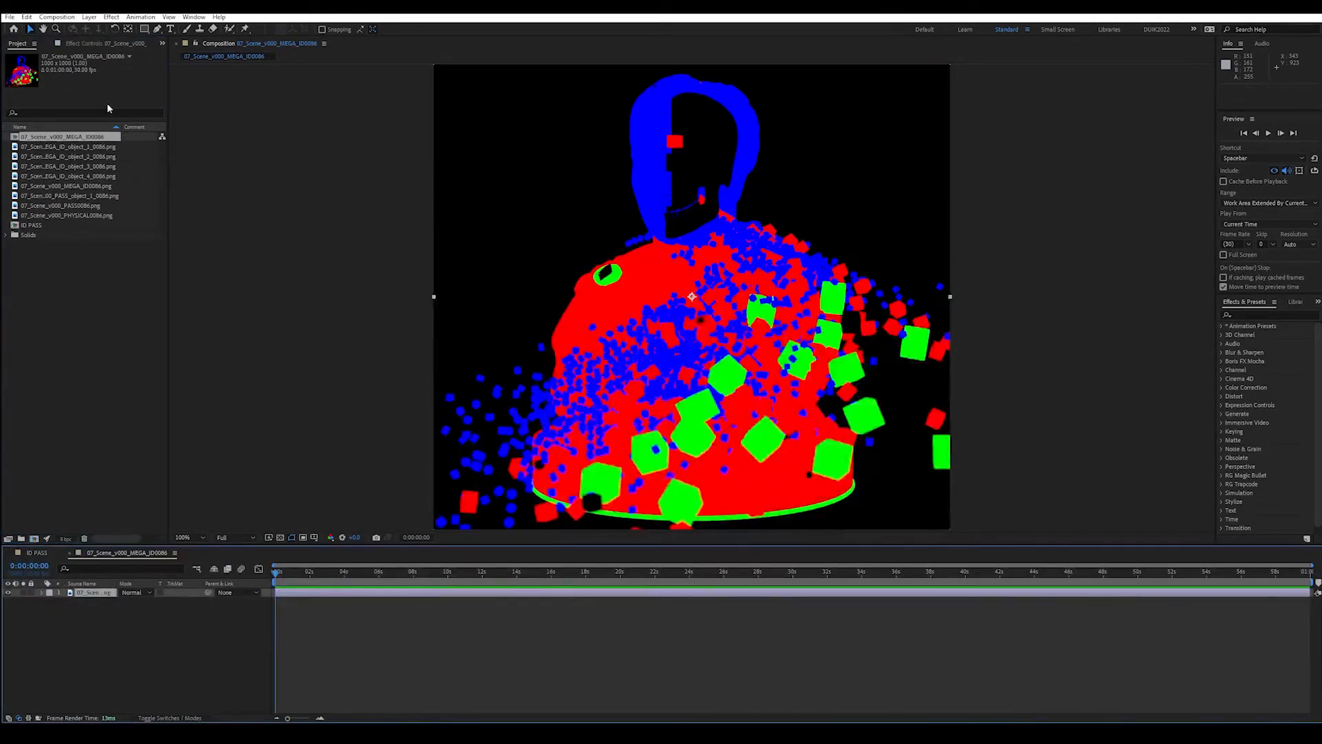
left_click(86, 150)
left_click(88, 157)
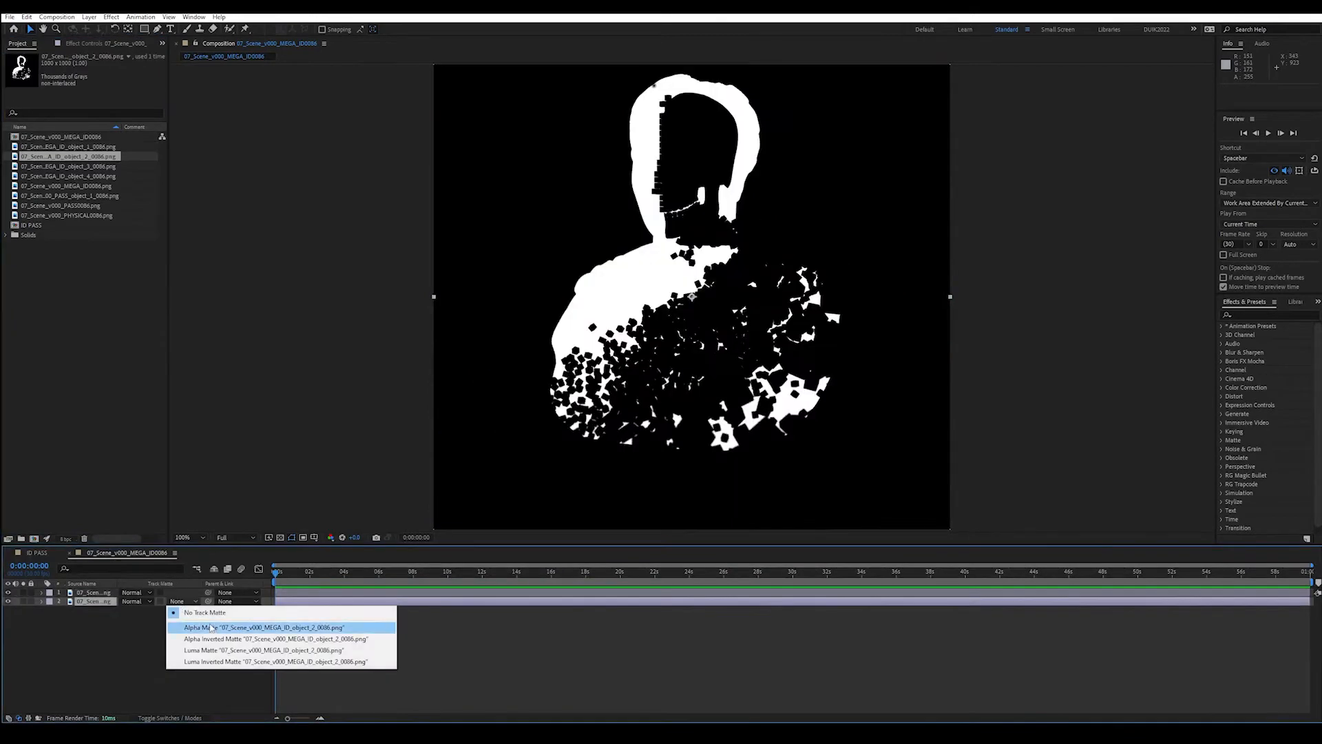
left_click(215, 651)
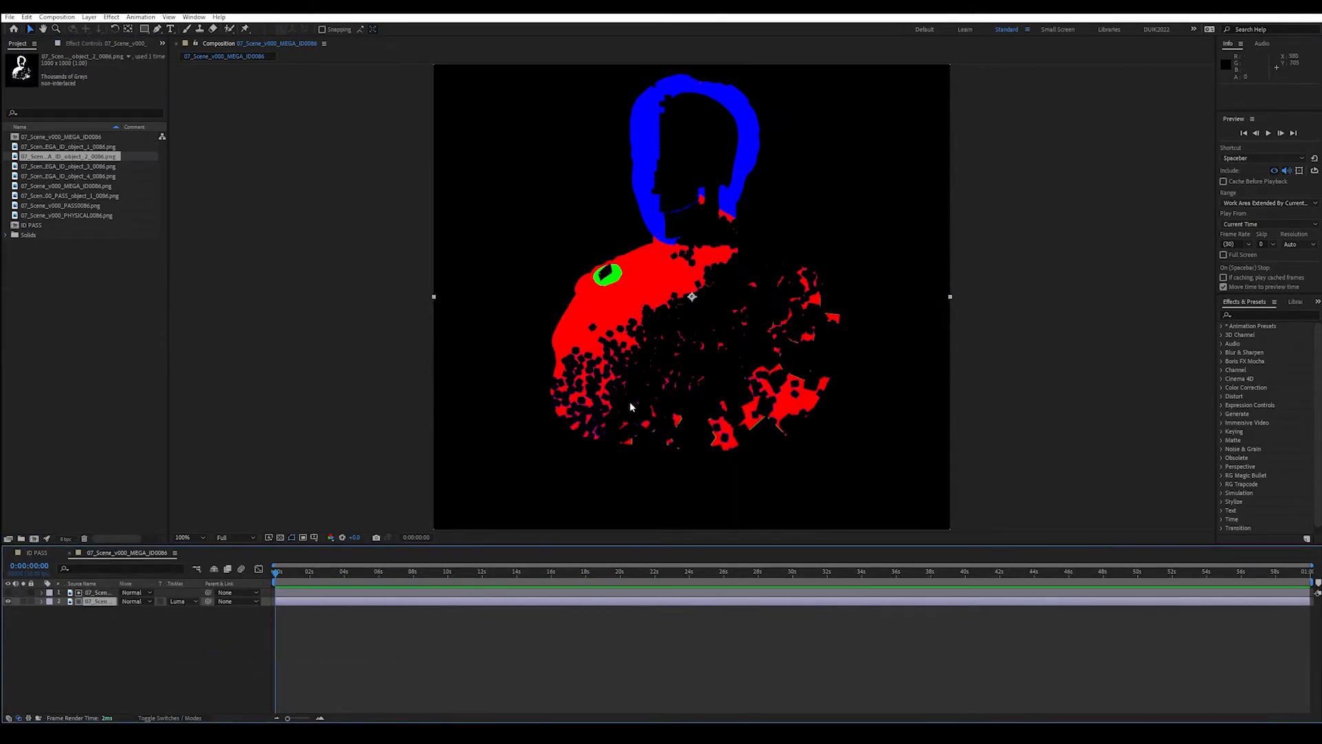
- Rename the new MEGA_ID composition as PERSO_ID
left_click(74, 139)
key("Return")
type("PERSO_ID")
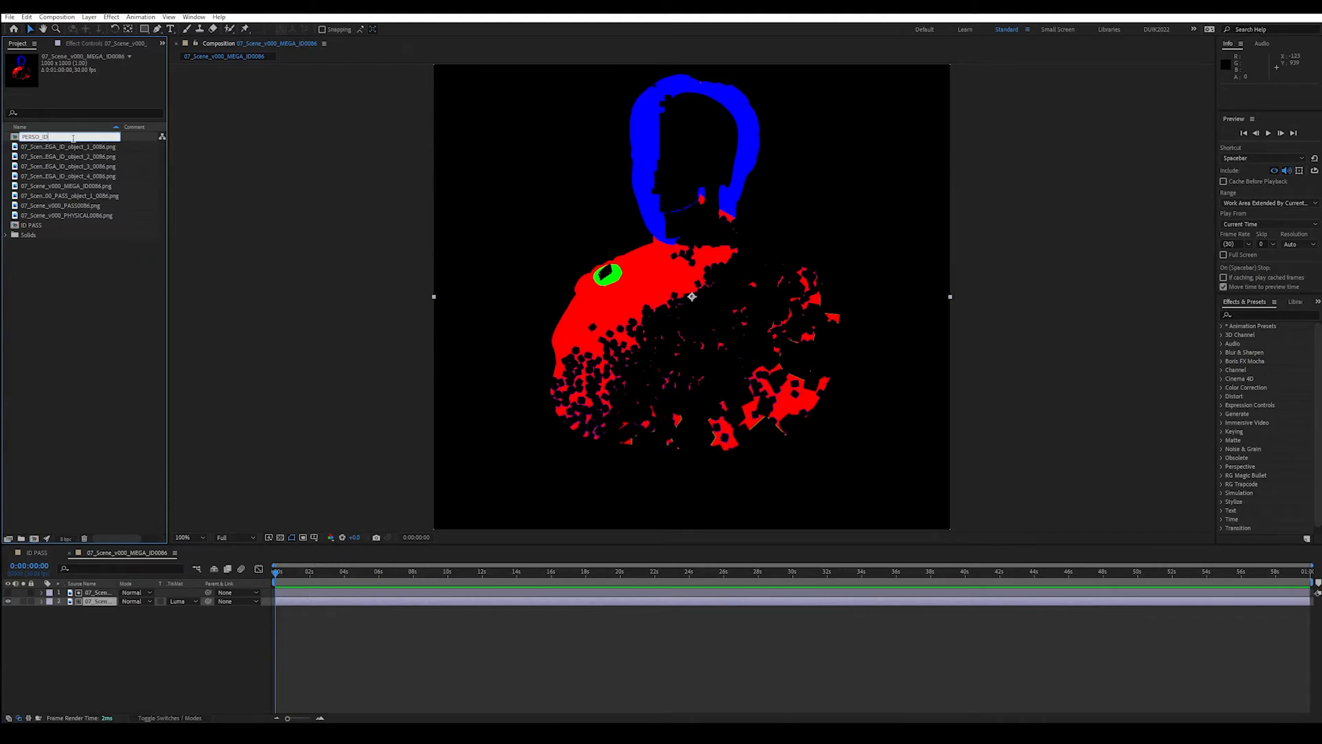
key("Return")
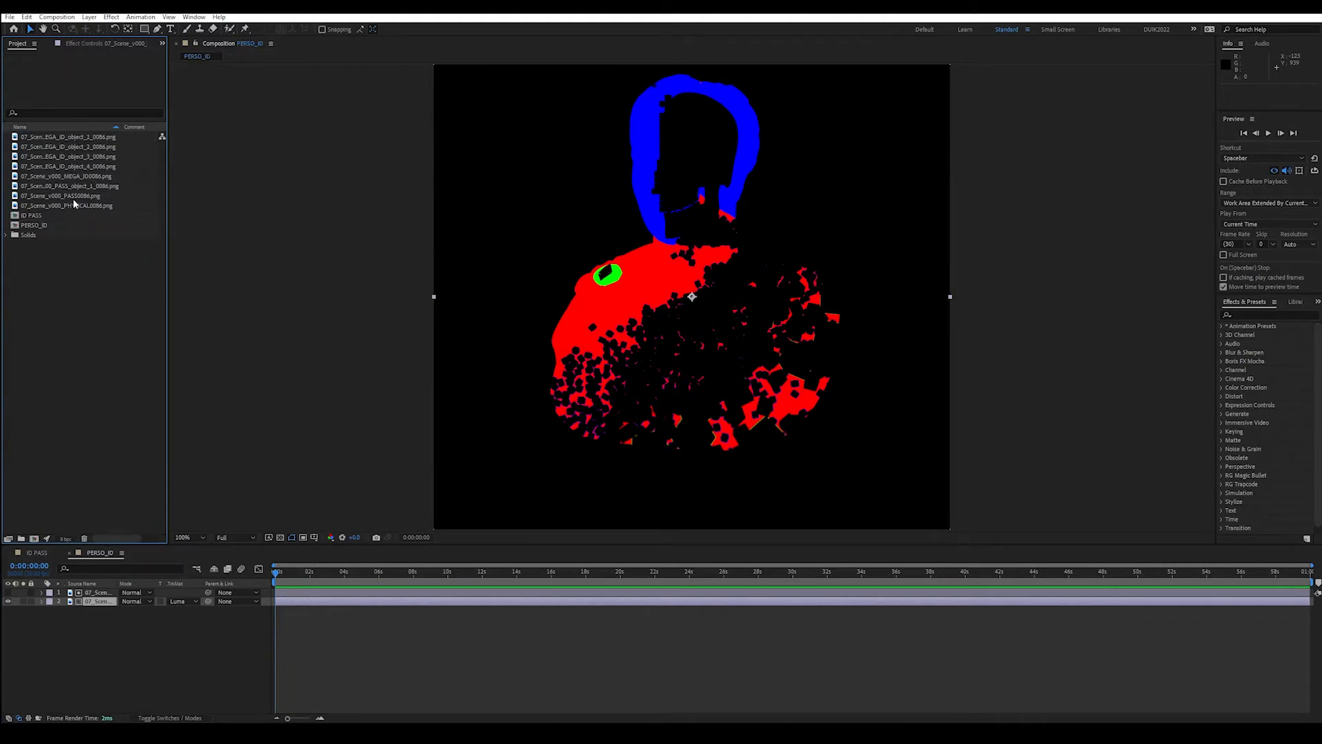
- Duplicate the PERSO_ID composition and rename the copy as CUBE_ID
left_click(38, 225)
key("ctrl+d")
key("Return")
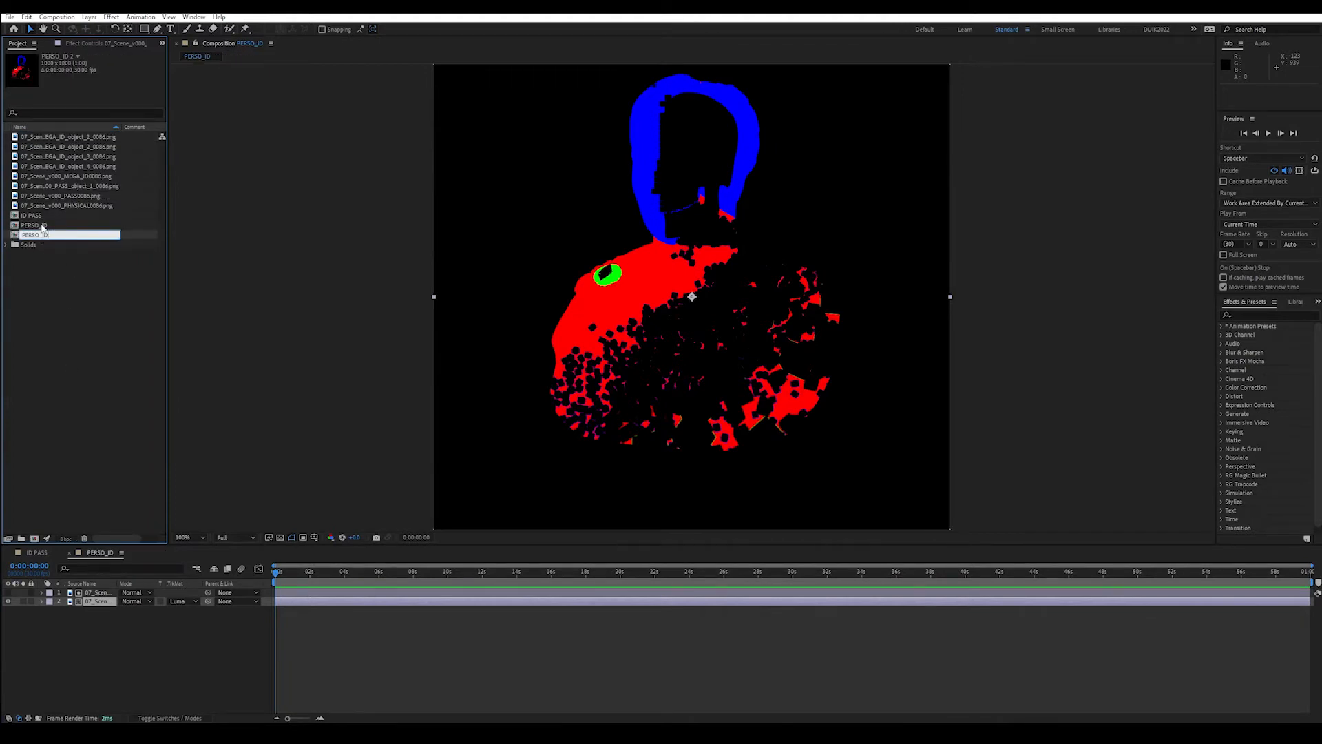
type("CUBE")
key("Return")
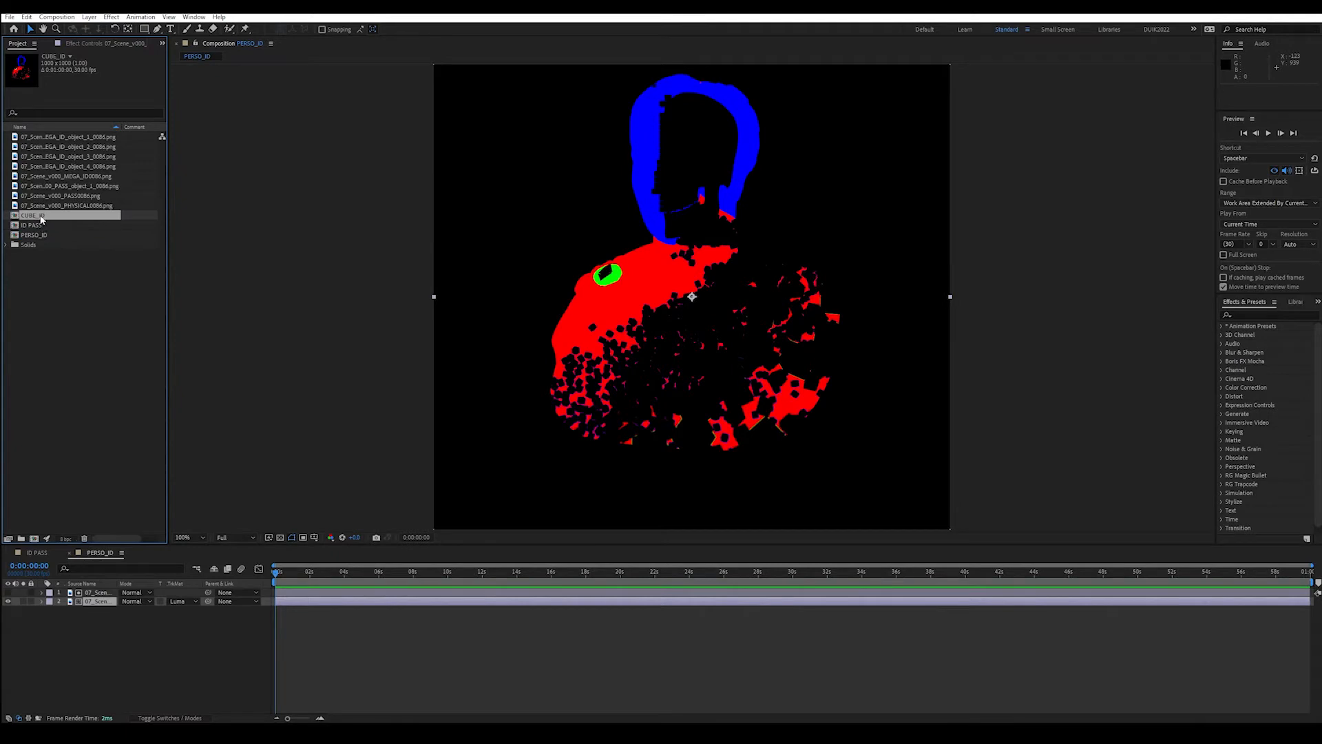
- Open the CUBE_ID composition and replace its matte layer with the object_3 buffer image
double_click(41, 216)
left_click(88, 157)
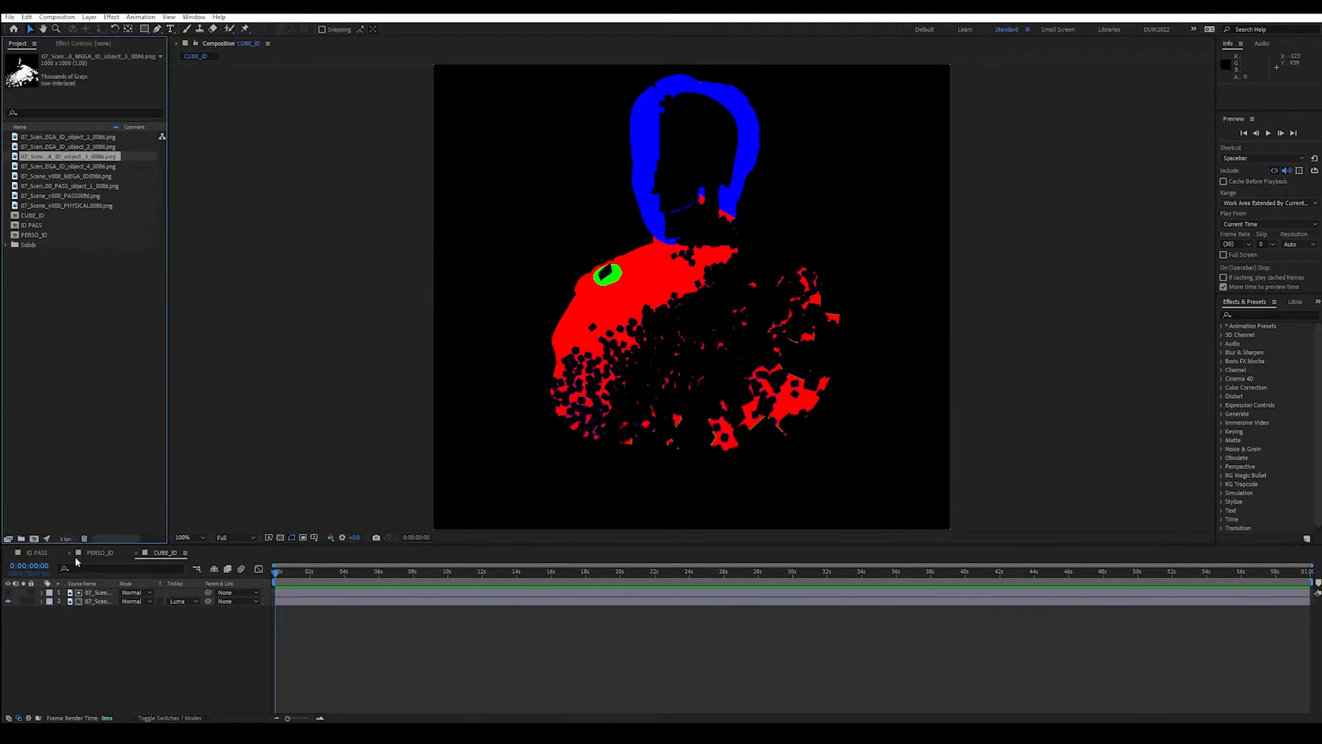
left_click(85, 594)
left_click_drag(101, 157, 115, 596, "alt")
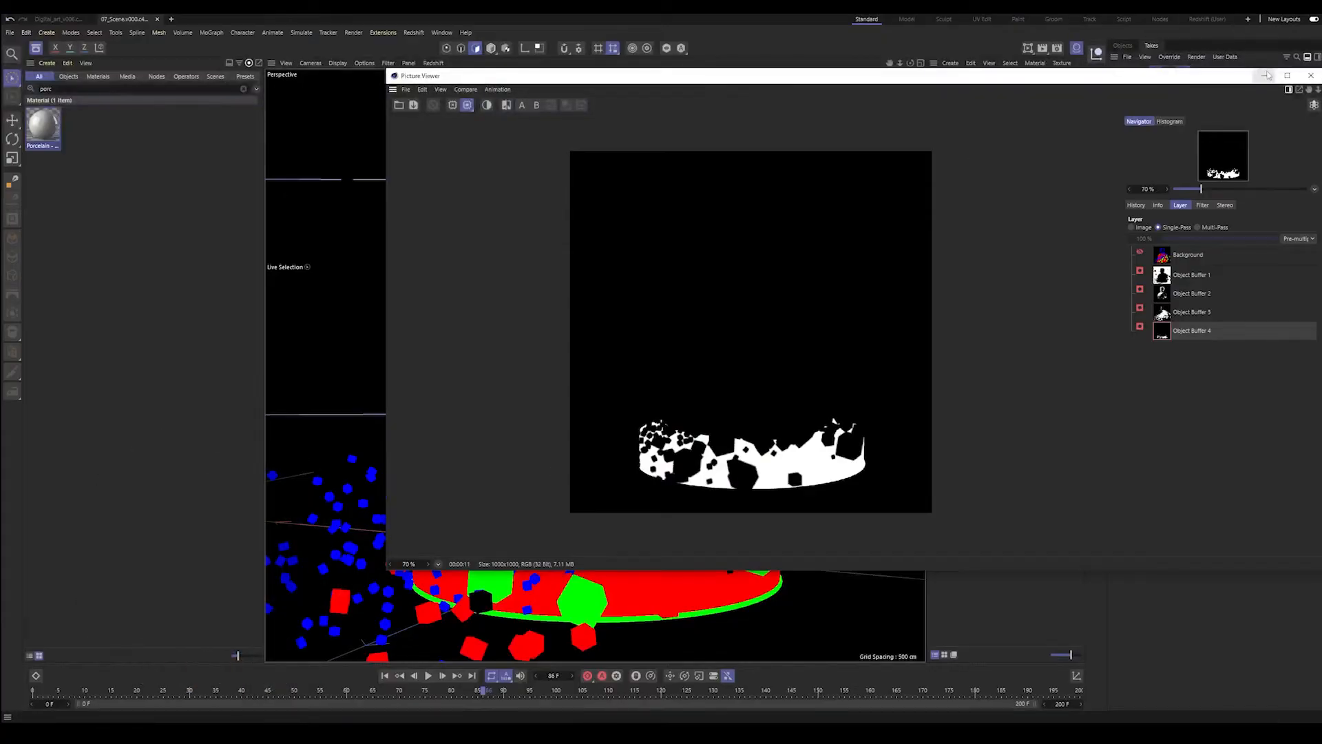
- Switch to Cinema 4D, activate the REDSHIFT take and expand the RS_SETUP and RS_LIGHTING groups in the object hierarchy
left_click(1268, 75)
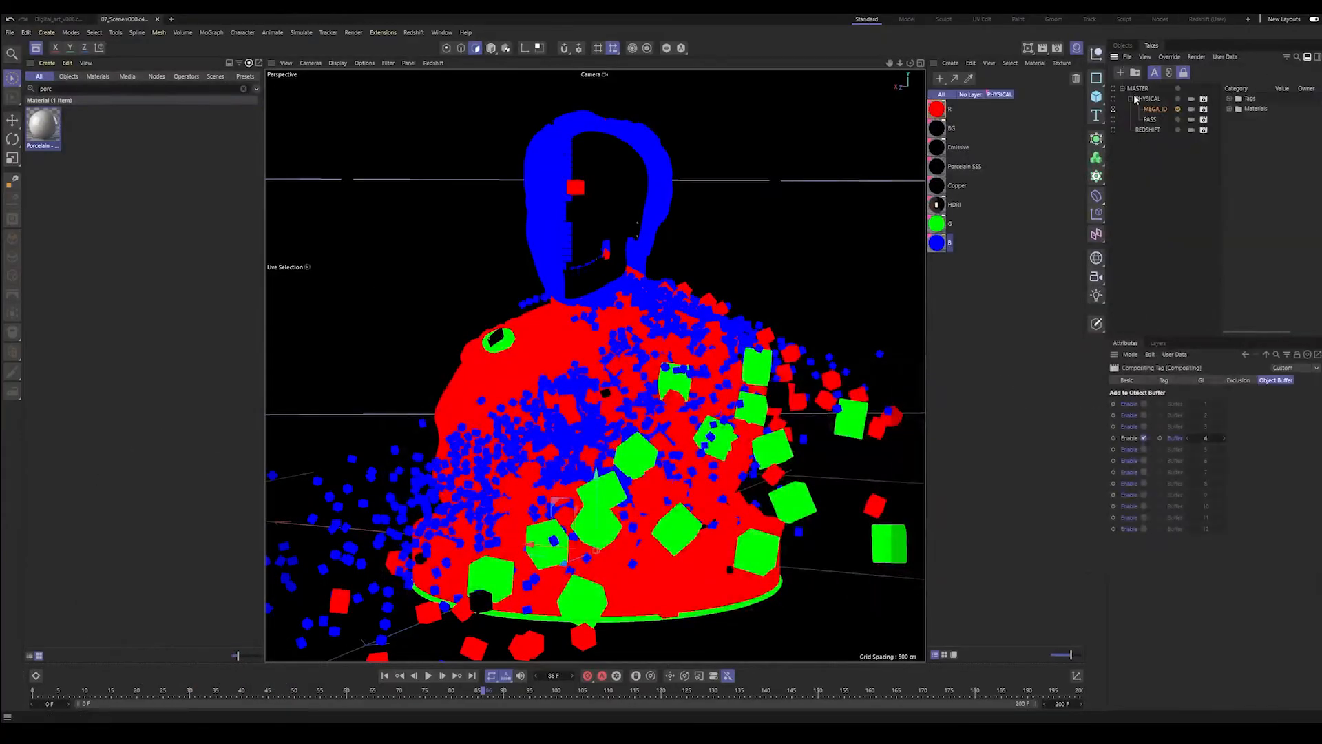
left_click(1114, 129)
left_click(1158, 342)
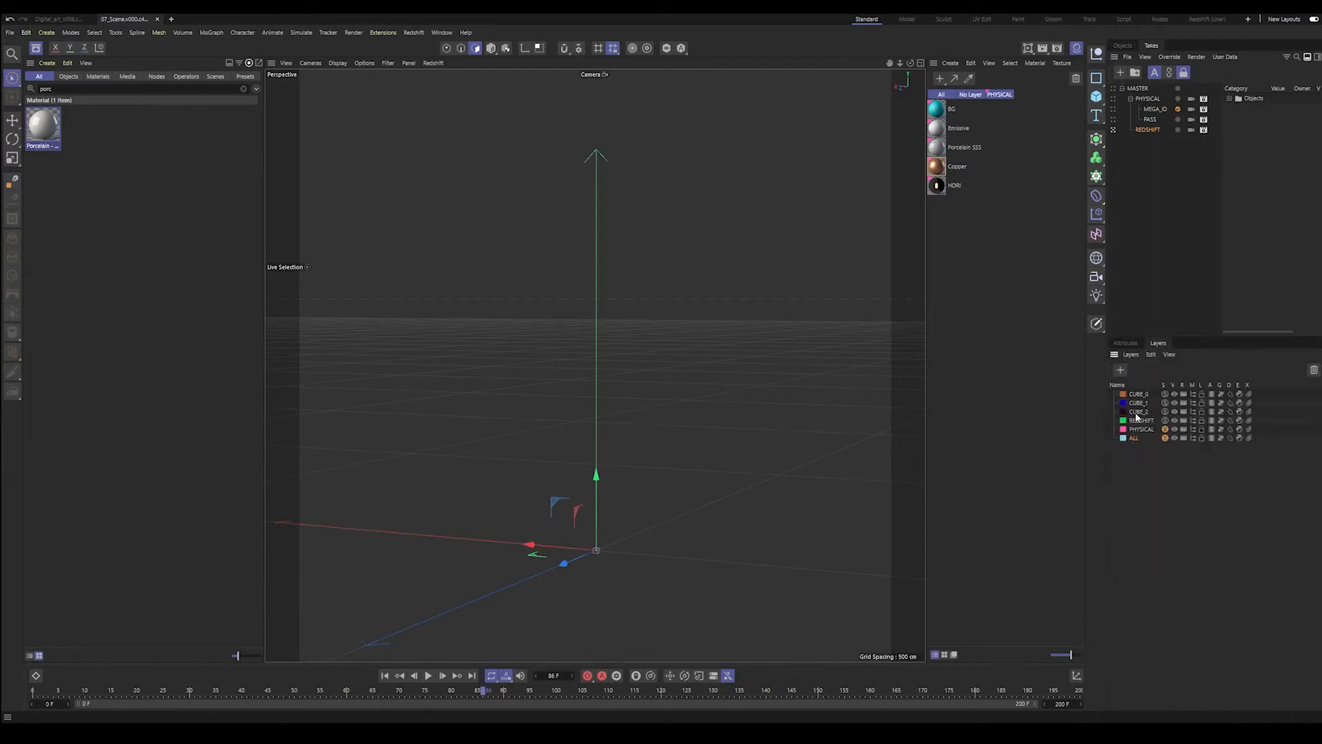
left_click(1134, 47)
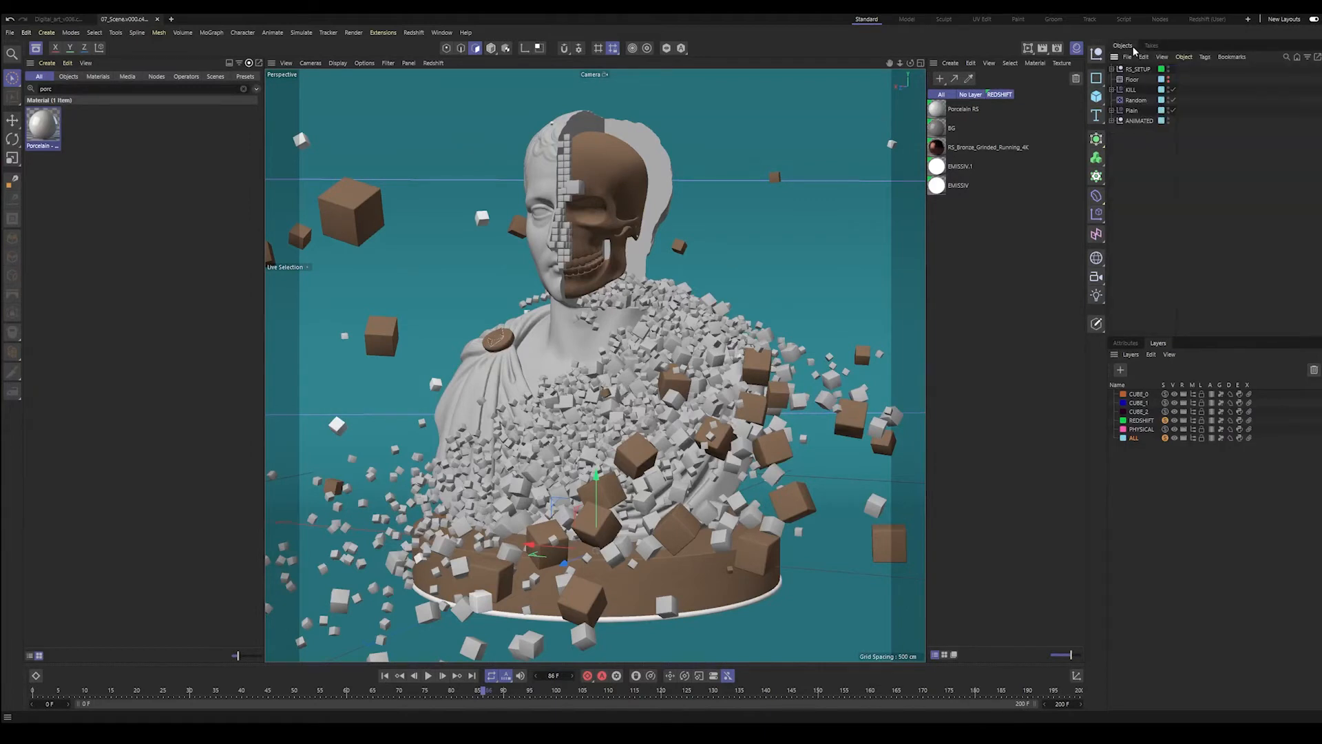
left_click(1111, 69)
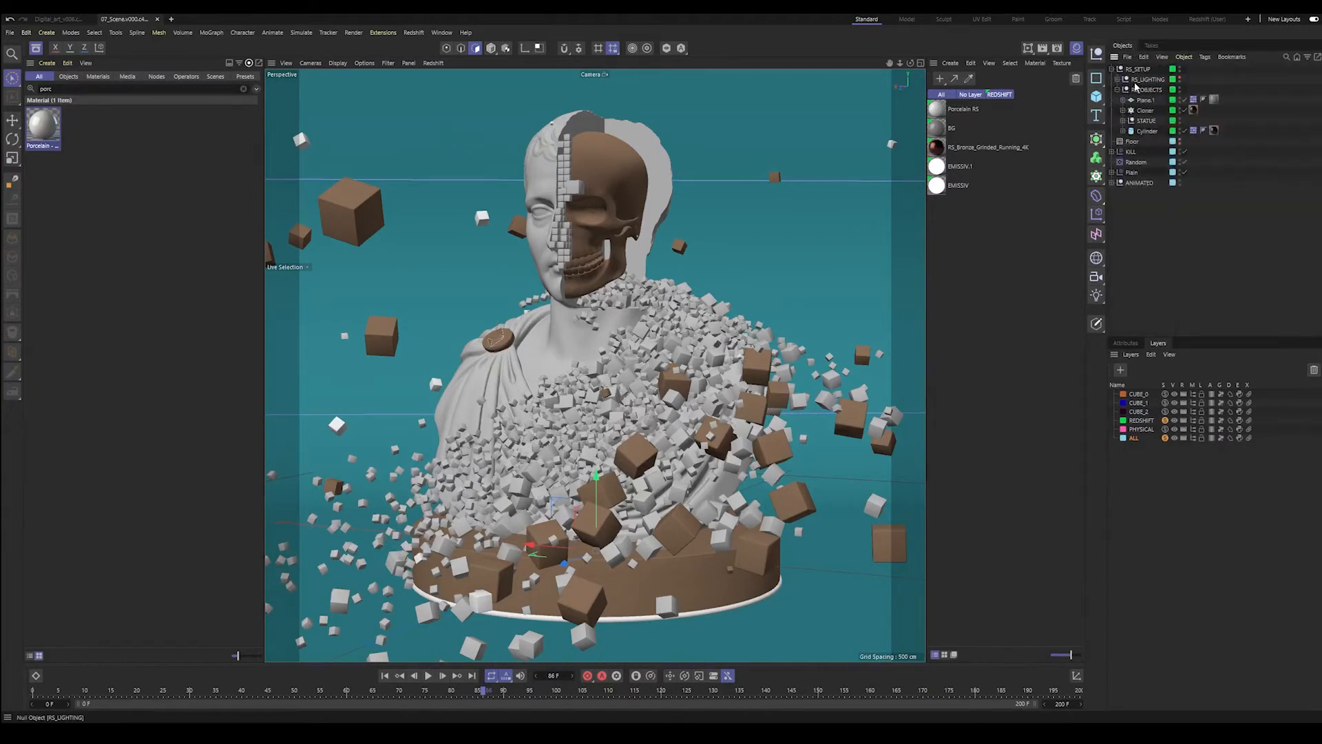
left_click(1118, 79)
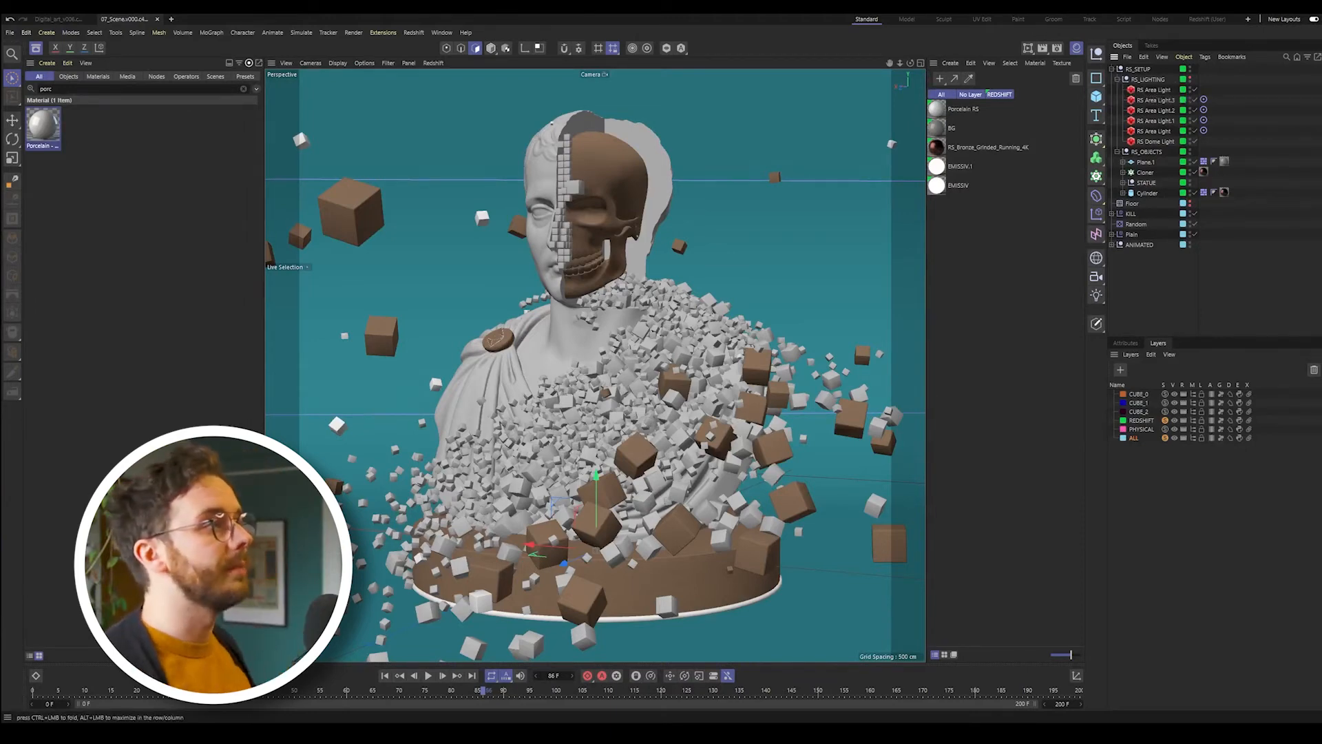
- Examine the MASTER_RS render setting's Redshift options in basic and advanced mode, including its AOV section
left_click(1058, 48)
left_click(539, 281)
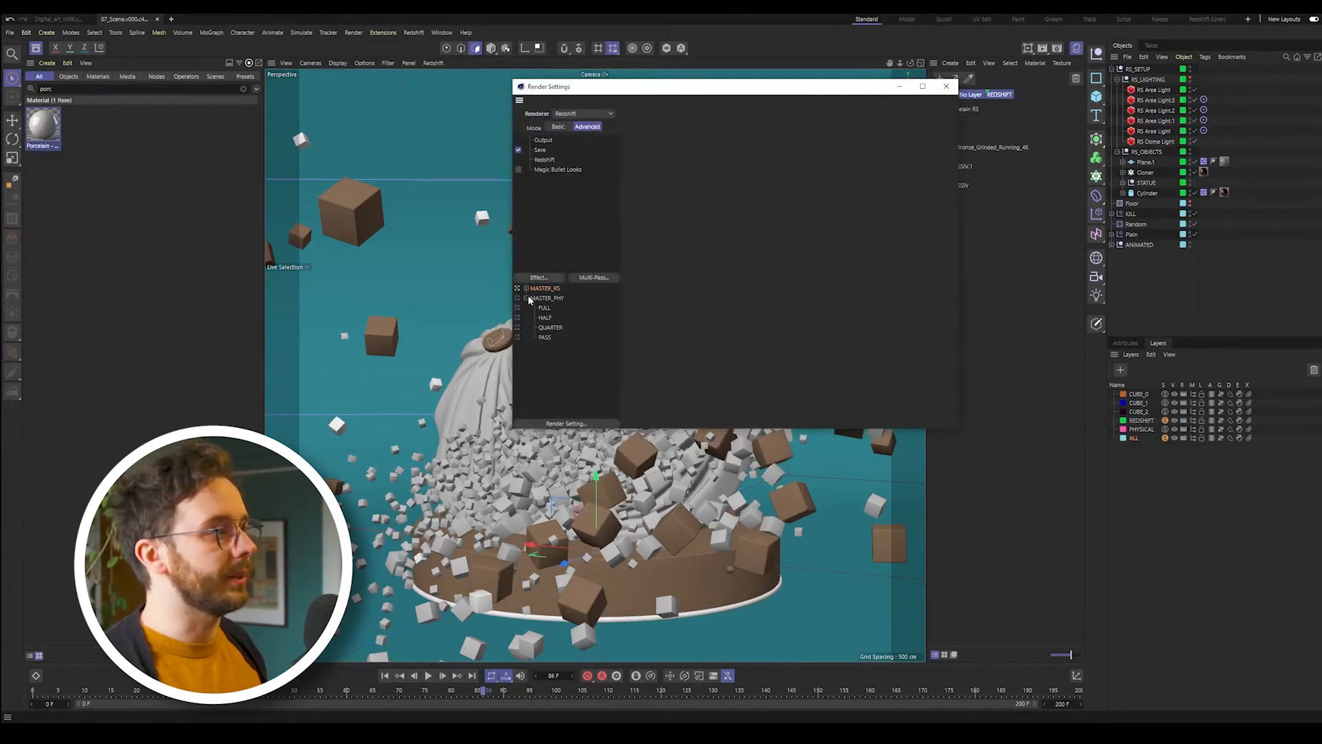
left_click(527, 299)
left_click(527, 290)
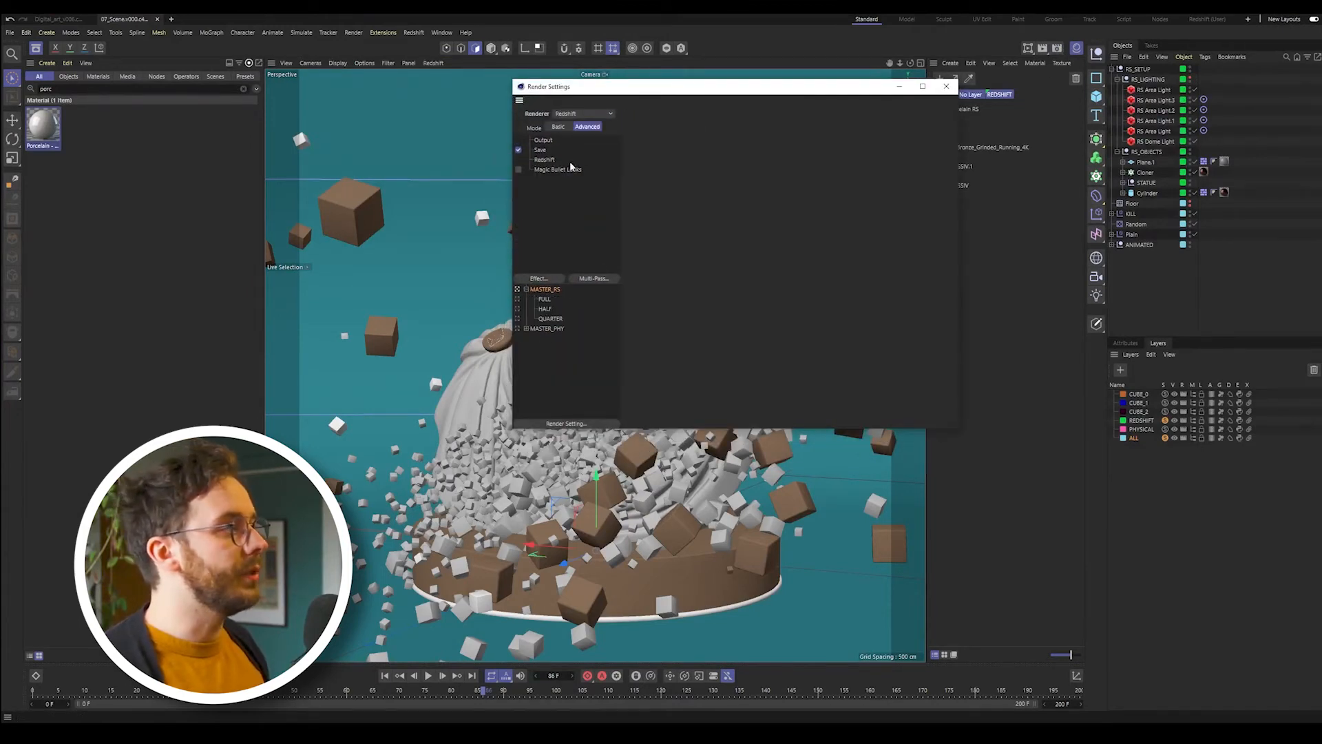
left_click(548, 160)
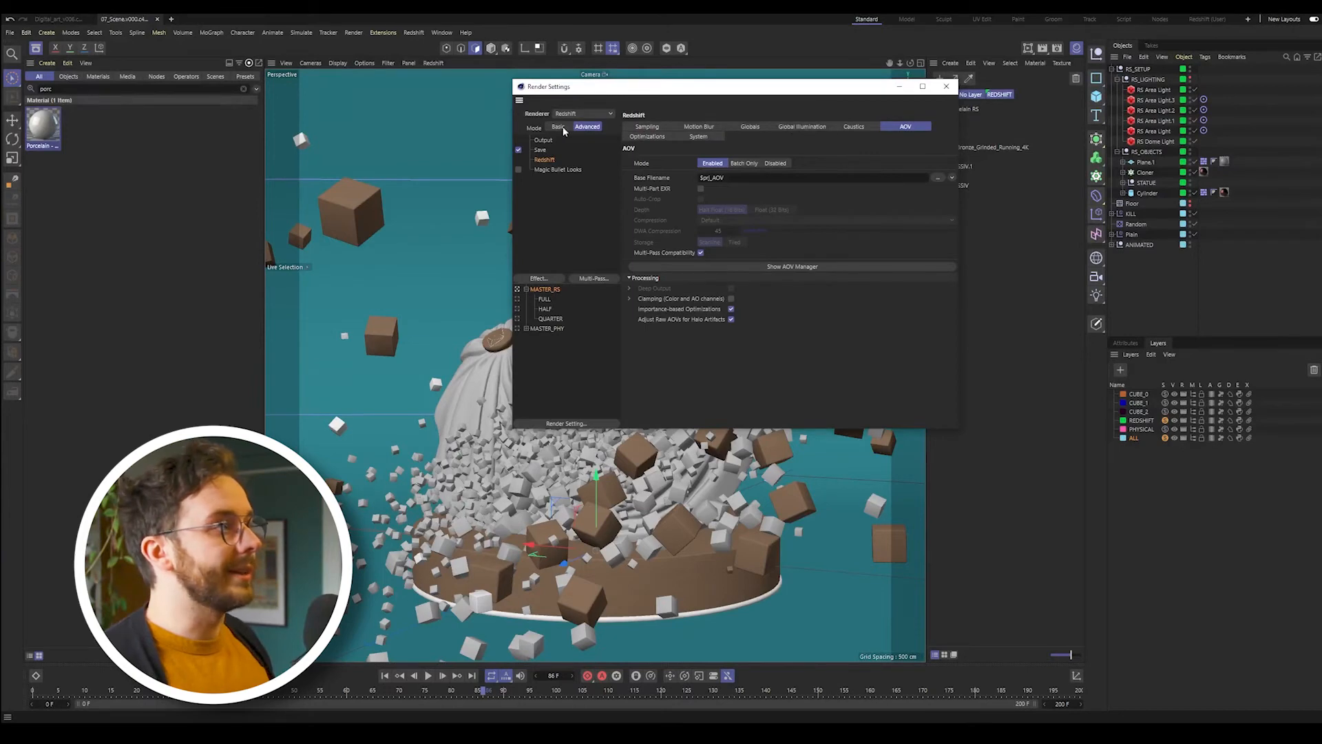
left_click(561, 128)
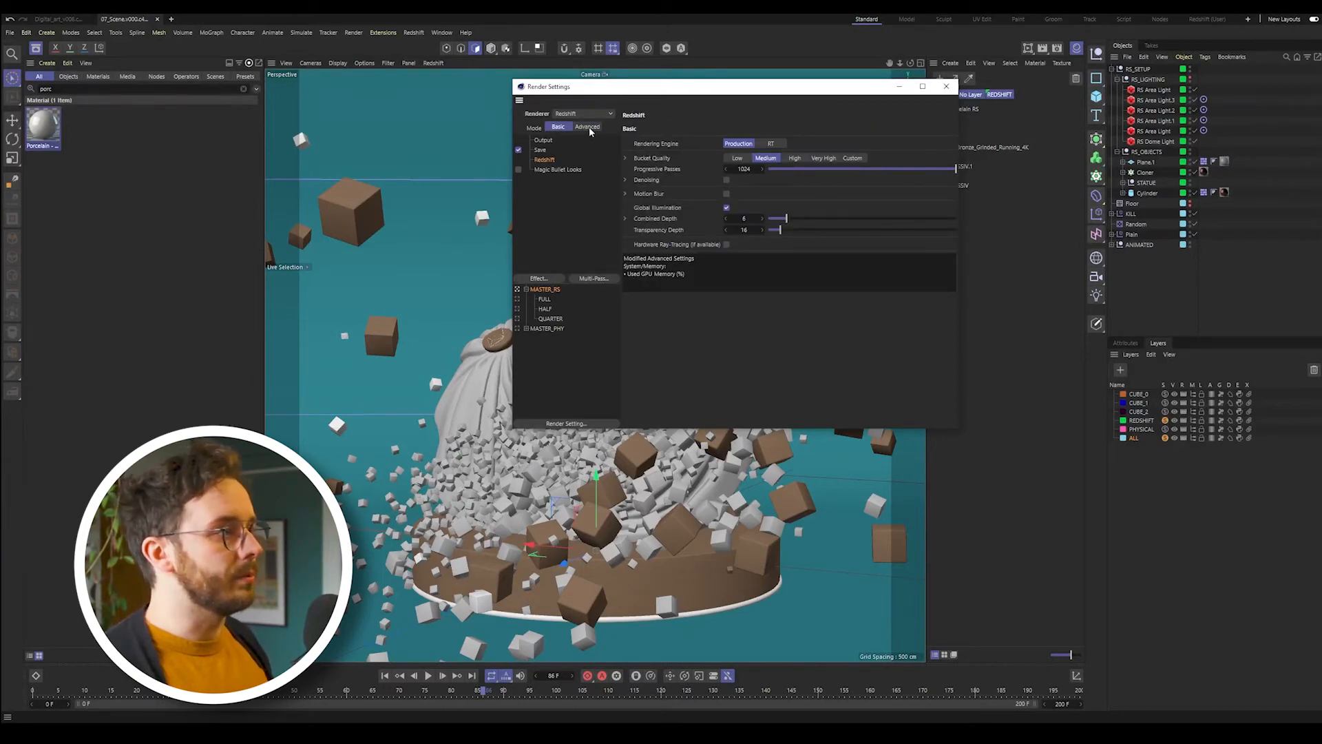
left_click(588, 128)
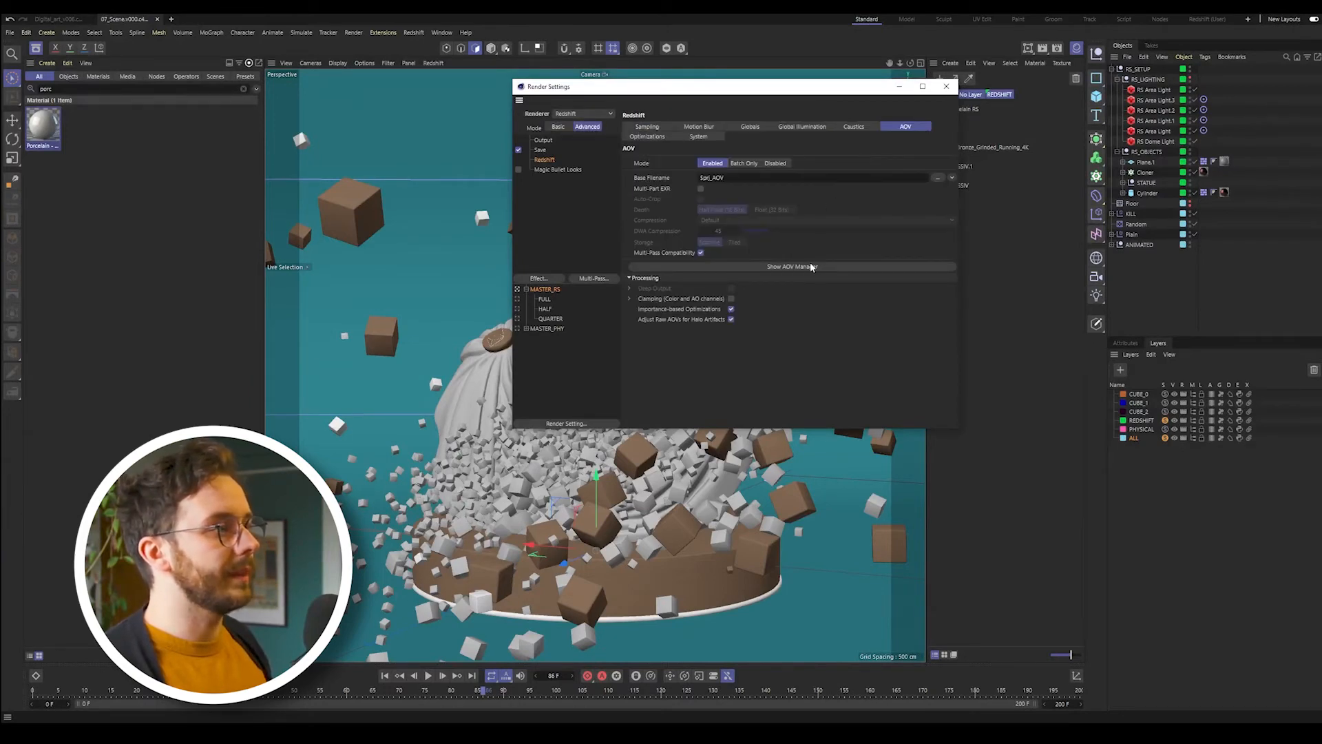
left_click(904, 89)
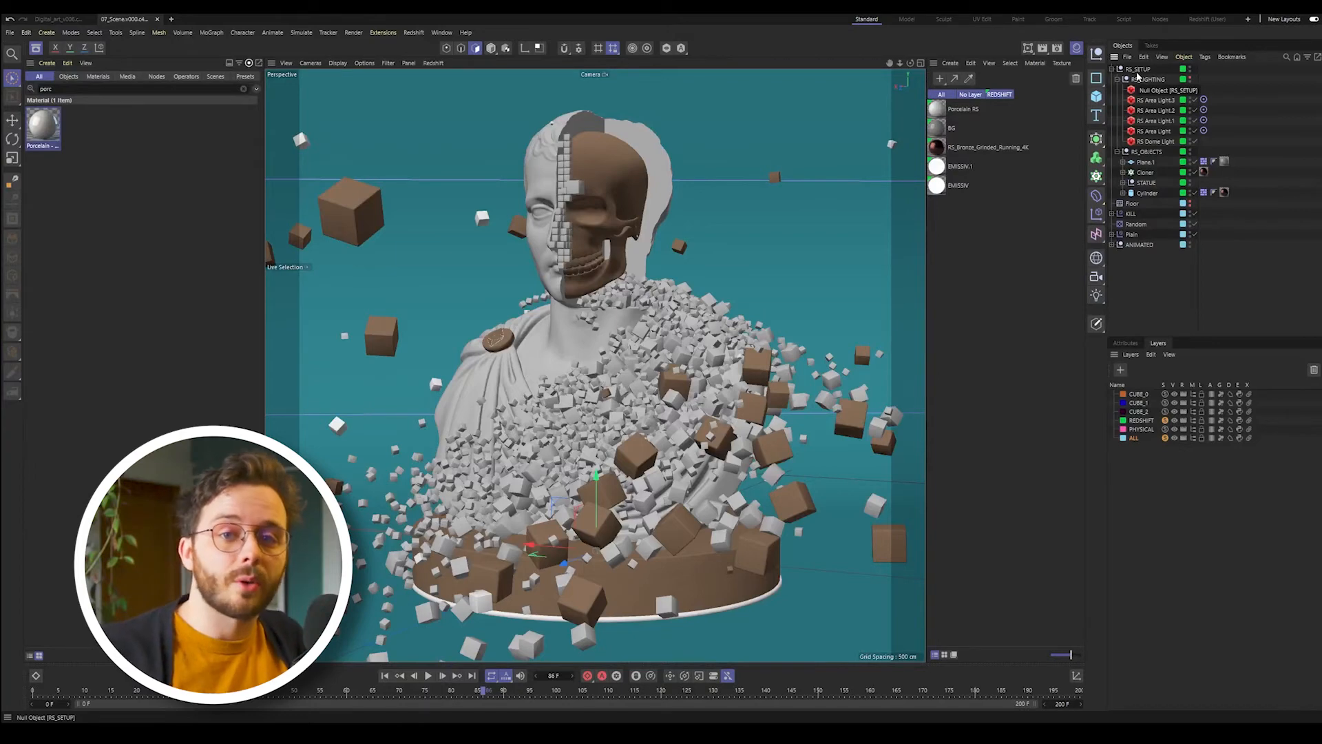
- Increase the Material ID on the output nodes of the Porcelain RS and RS_Bronze_Grinded_Running_4K materials
double_click(939, 110)
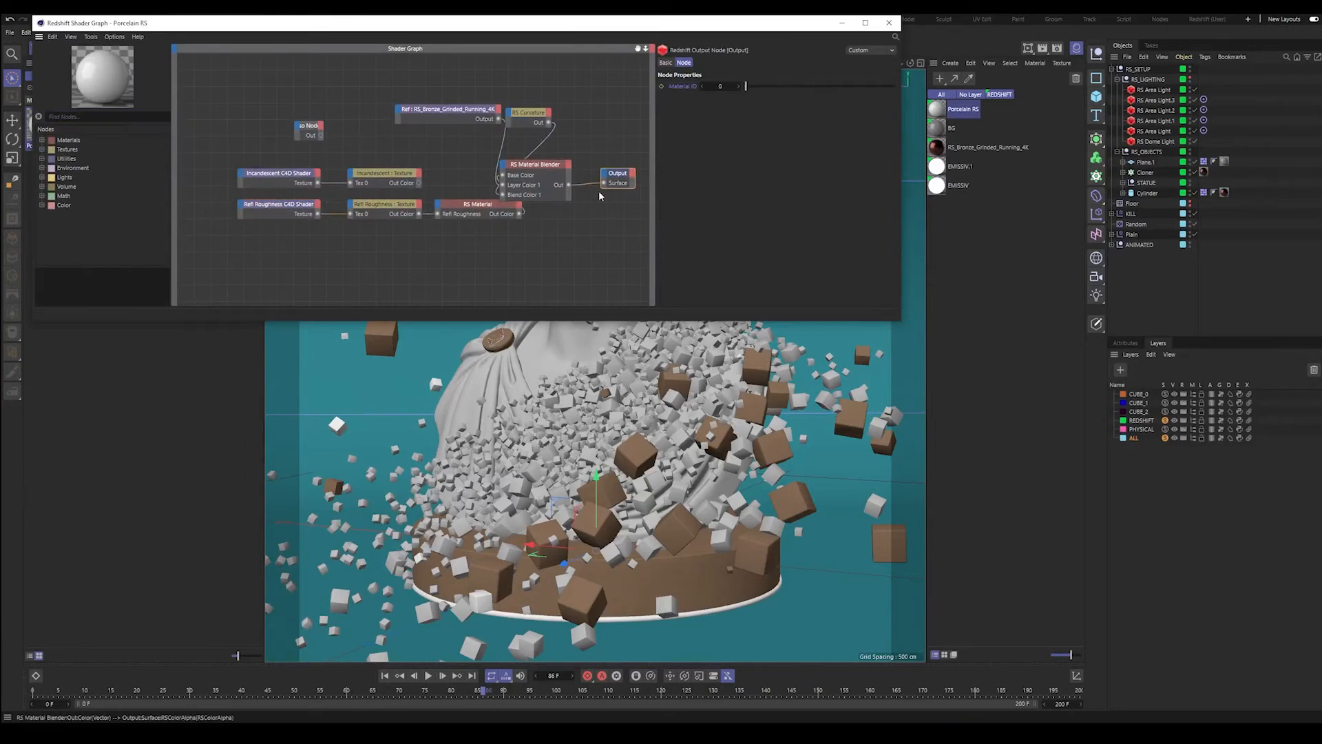
left_click(739, 88)
left_click(940, 147)
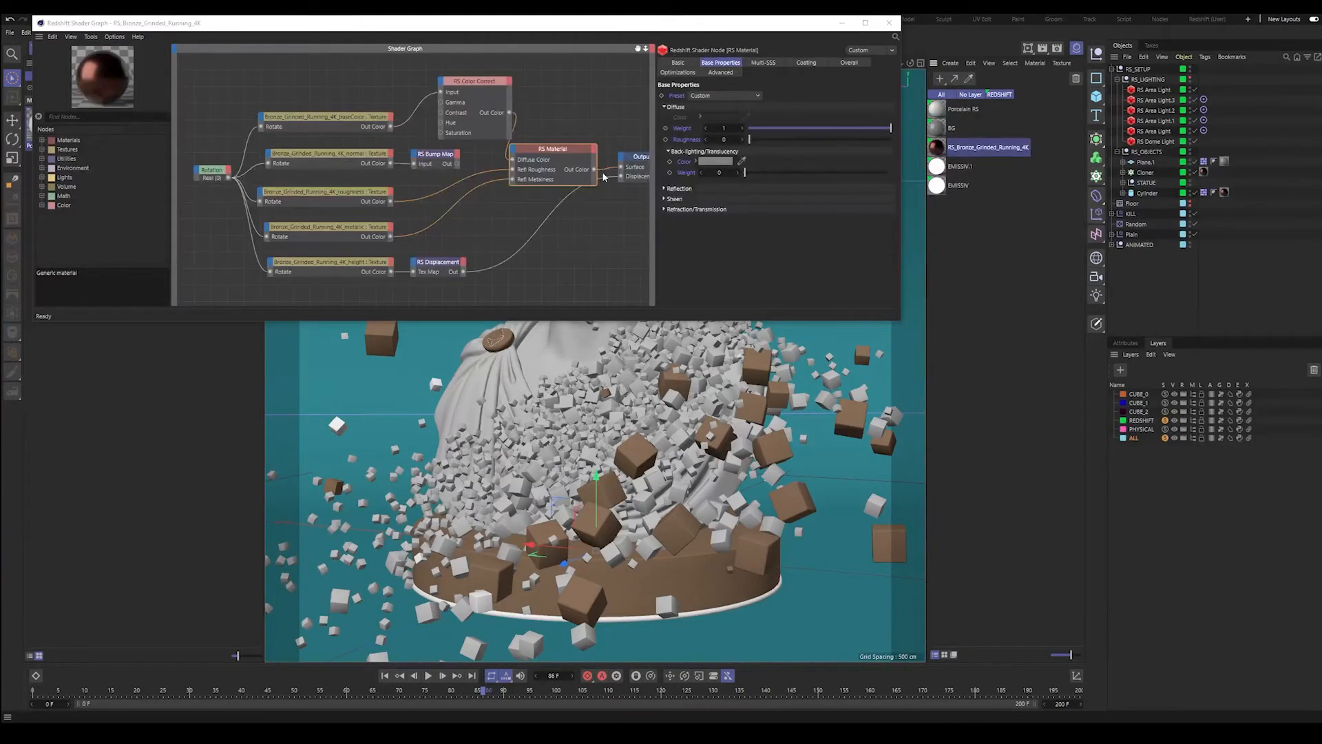
left_click(632, 159)
left_click(739, 87)
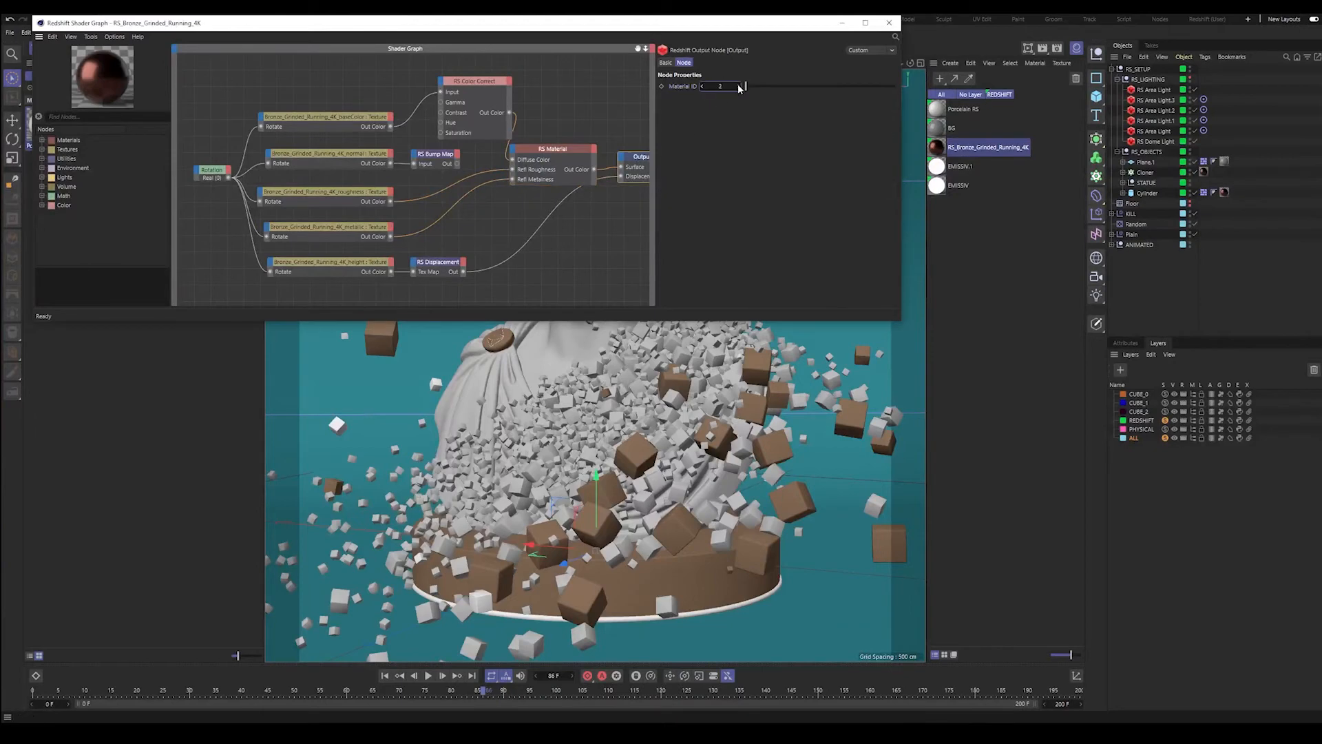
- Set the output node Material ID to 3 for both emissive materials and close the shader graph
left_click(941, 170)
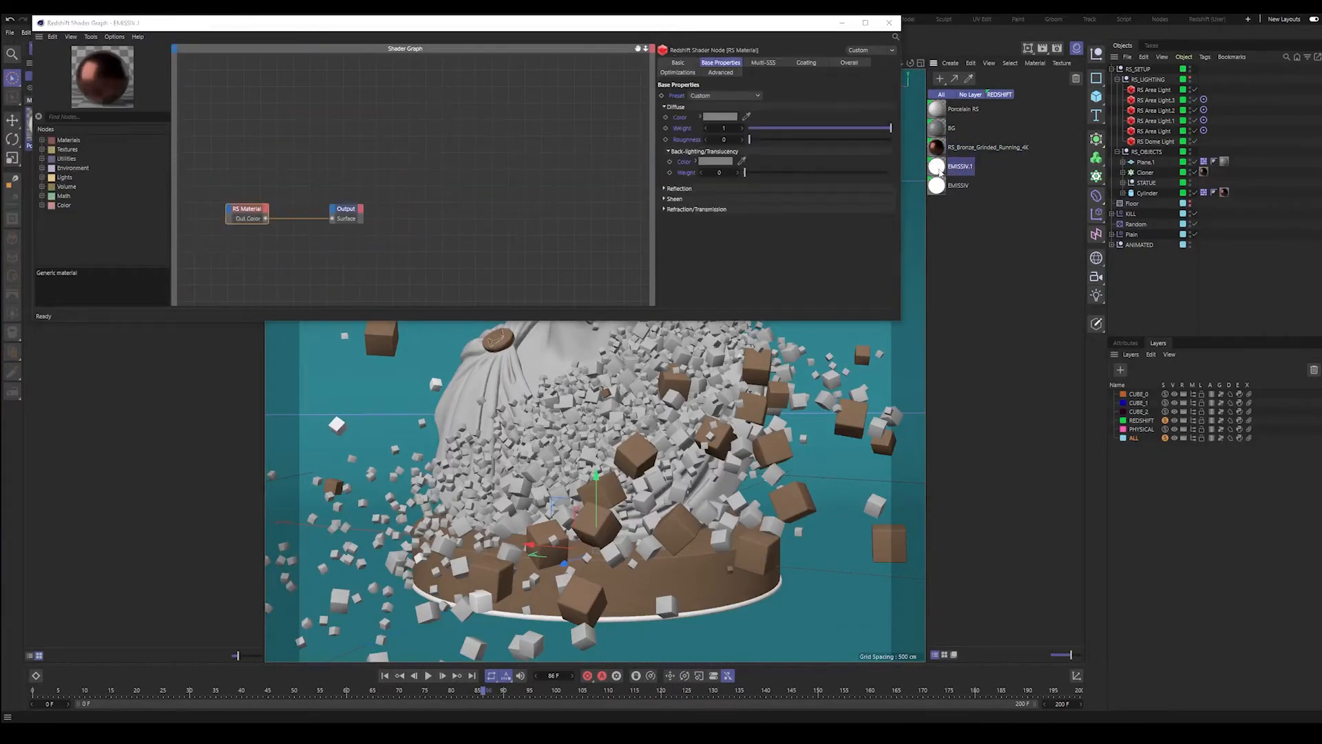
left_click(947, 187, "ctrl")
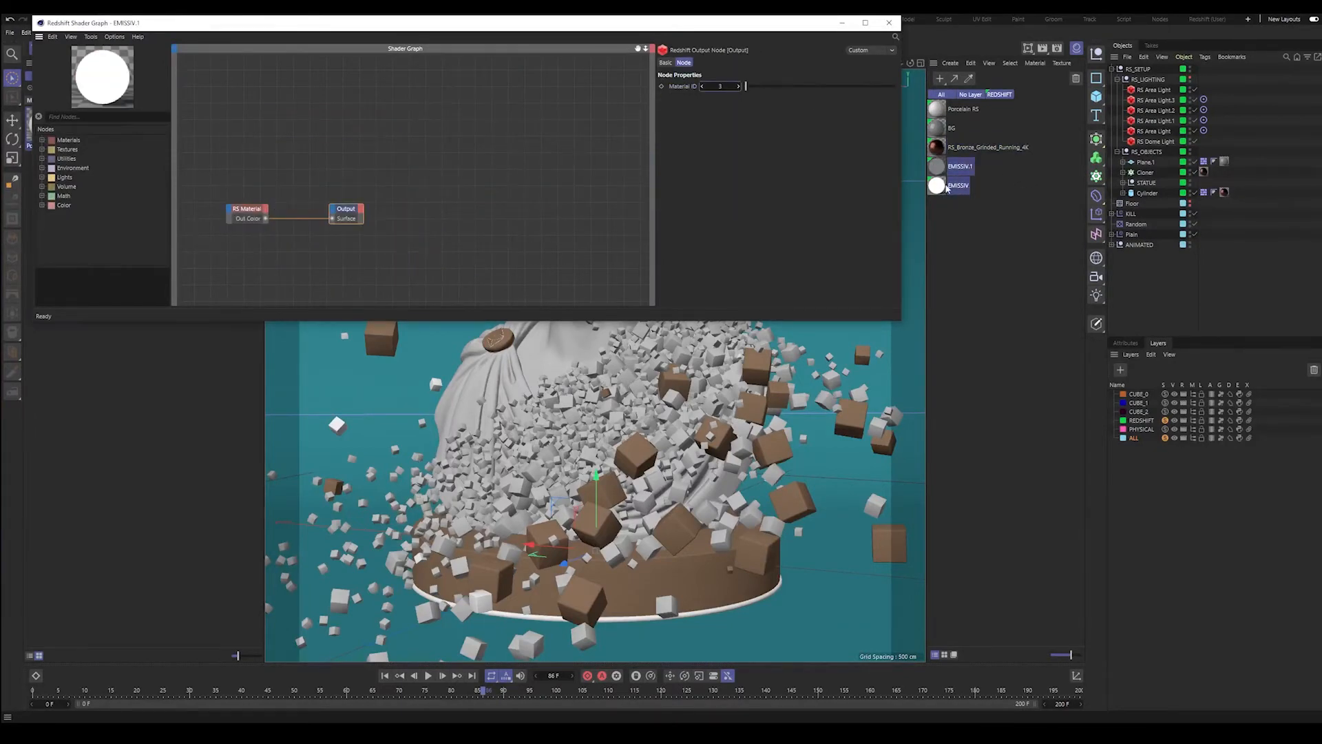
double_click(948, 187)
left_click(352, 213)
left_click(889, 23)
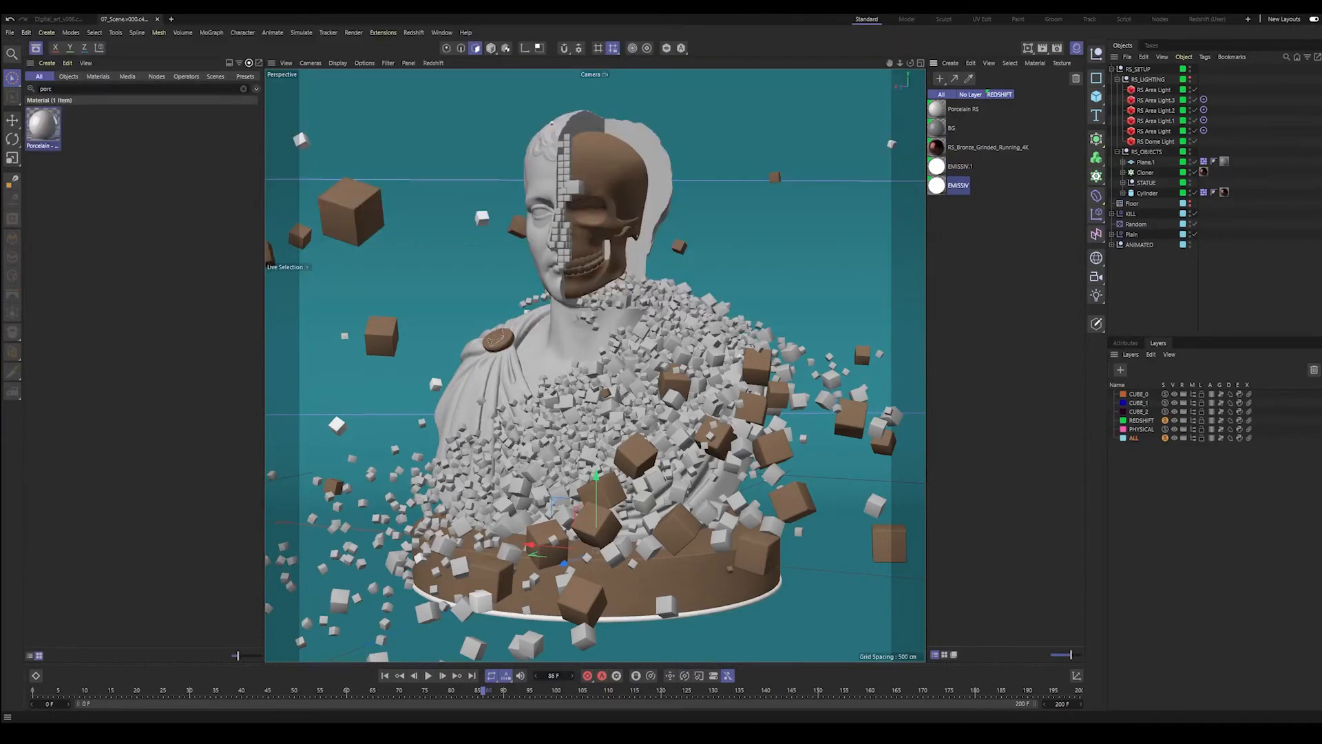
- Switch to the Redshift workspace, start the live RenderView preview and check which passes it can display
left_click(1199, 21)
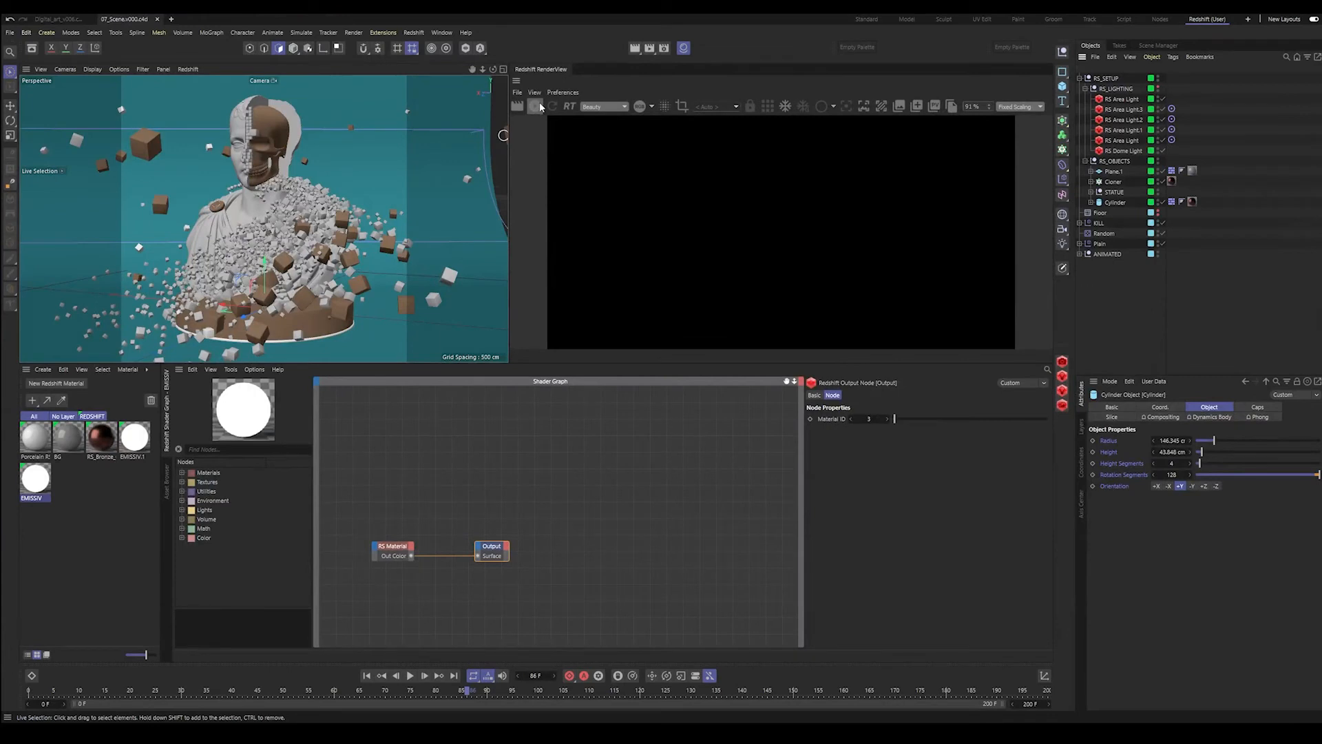
left_click(535, 106)
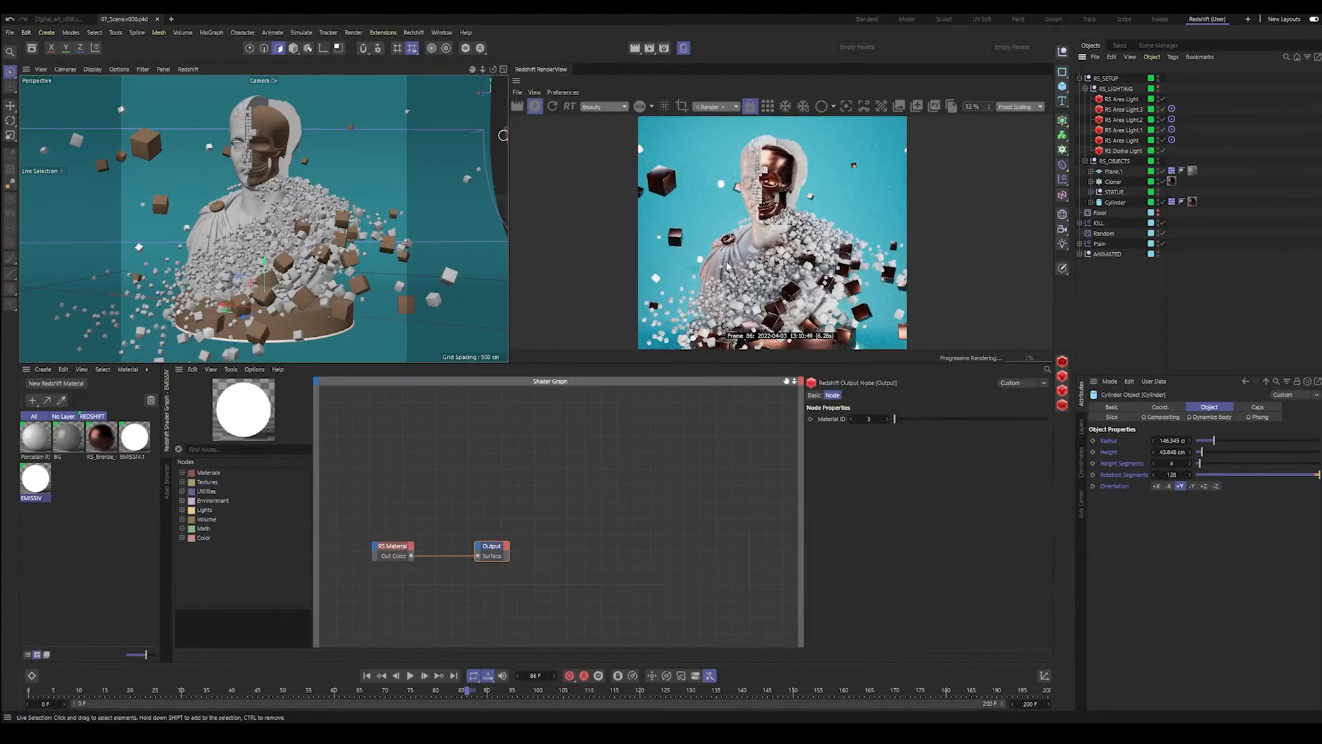
left_click(720, 108)
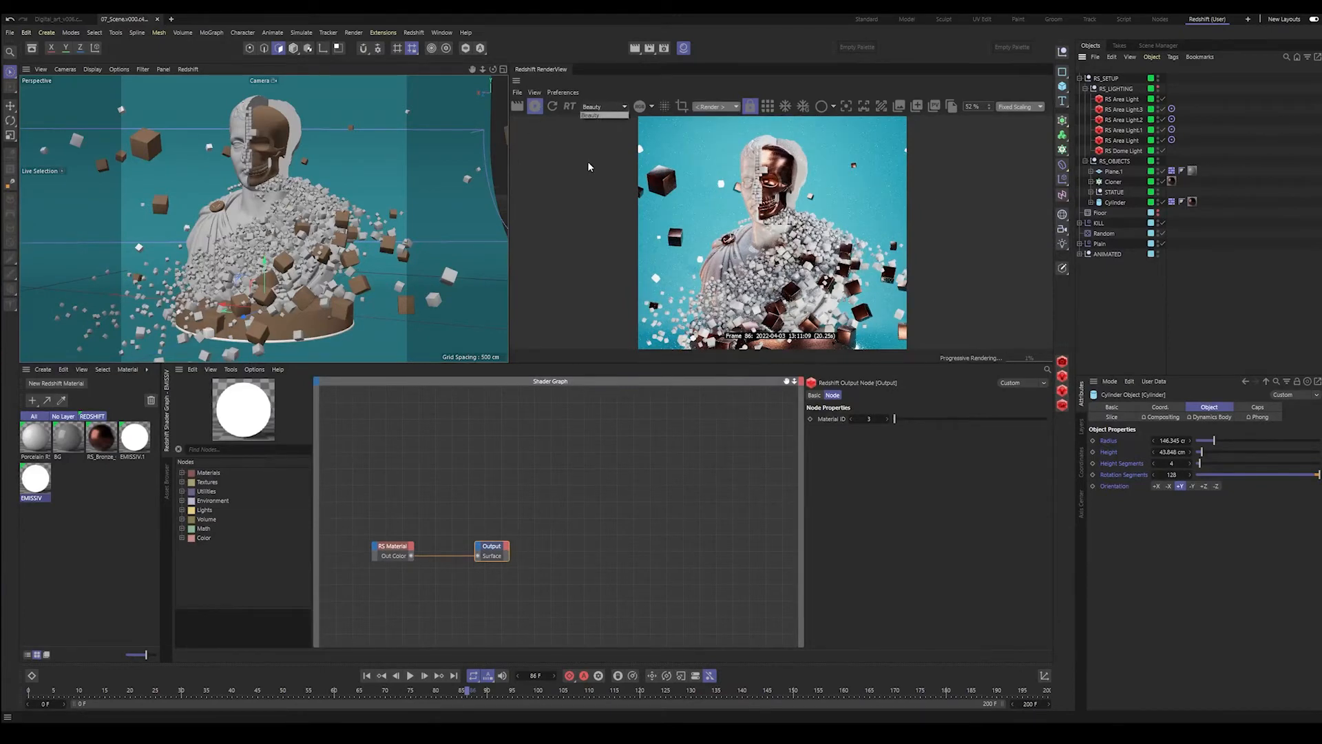
- Add a Puzzle Matte AOV to the MASTER_RS render setting through the Redshift AOV Manager and close the render settings
left_click(665, 48)
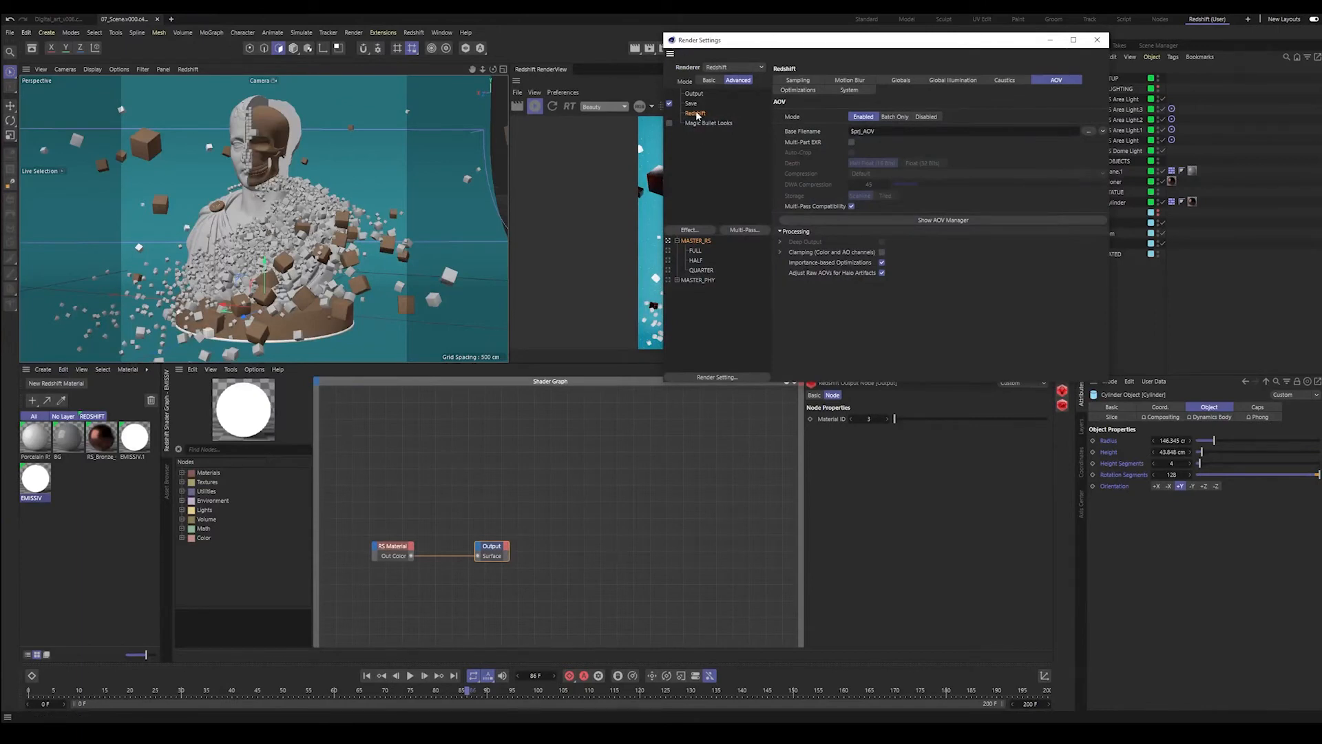
left_click(985, 220)
left_click_drag(998, 209, 795, 210)
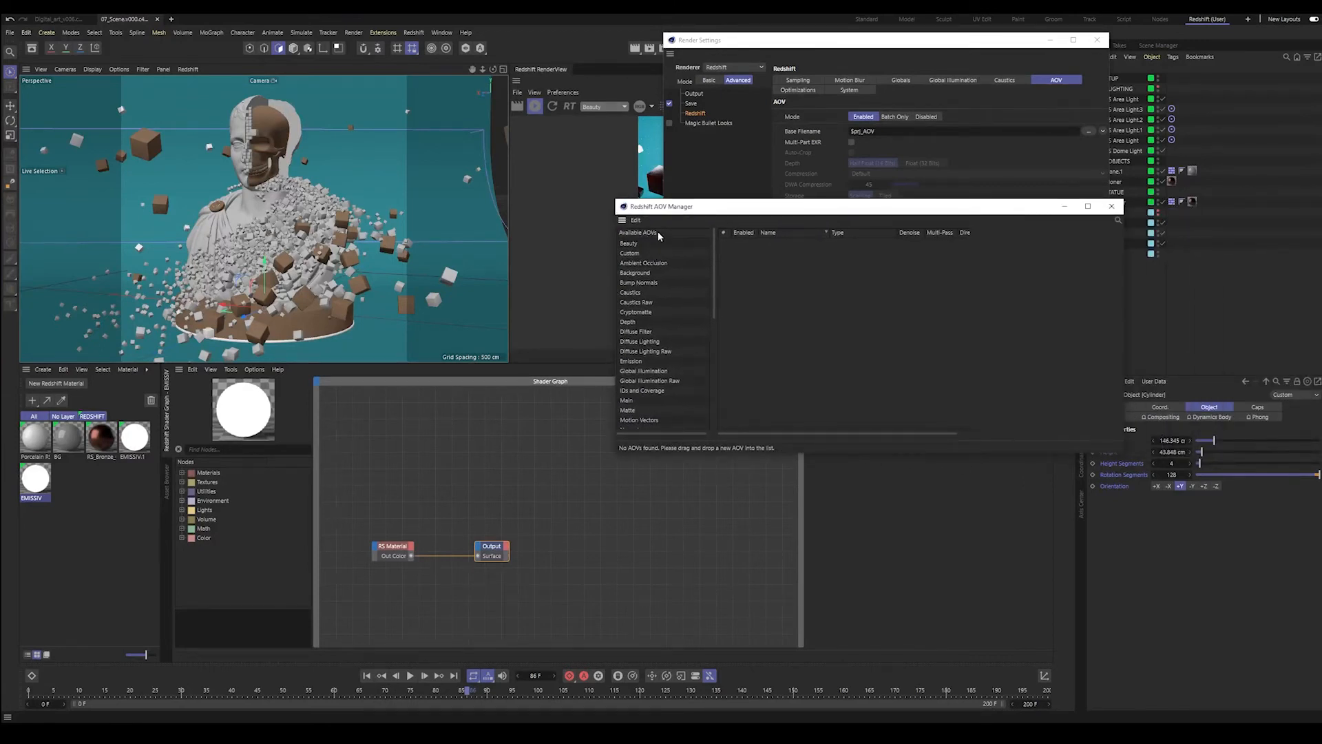
scroll(659, 238, "down", 6)
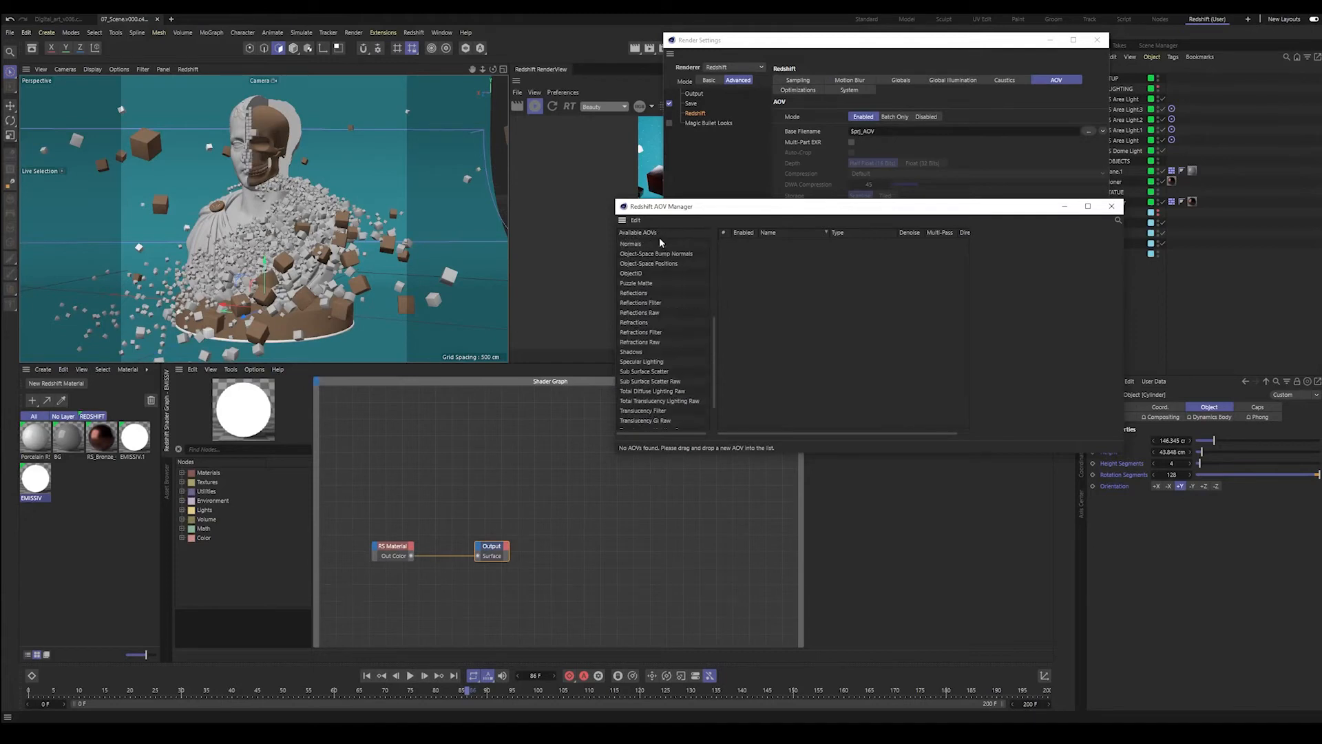
double_click(639, 284)
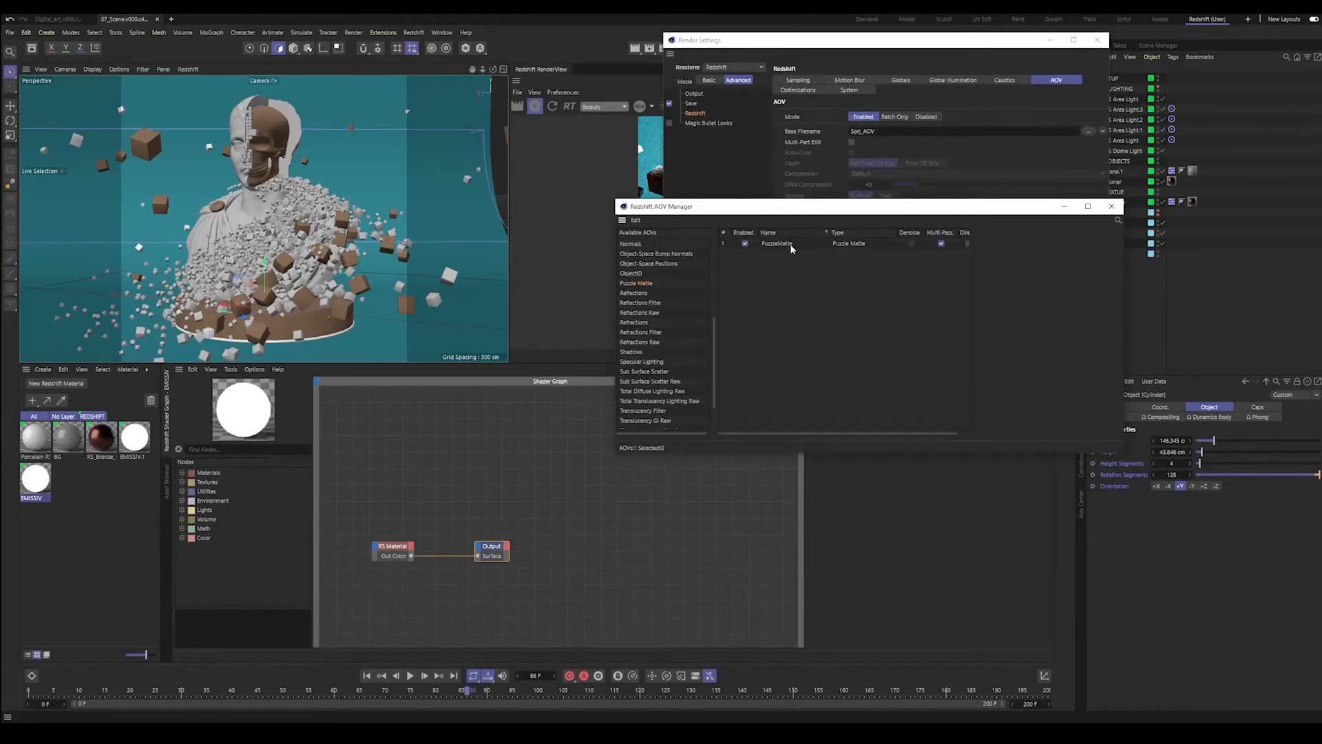
left_click(1112, 206)
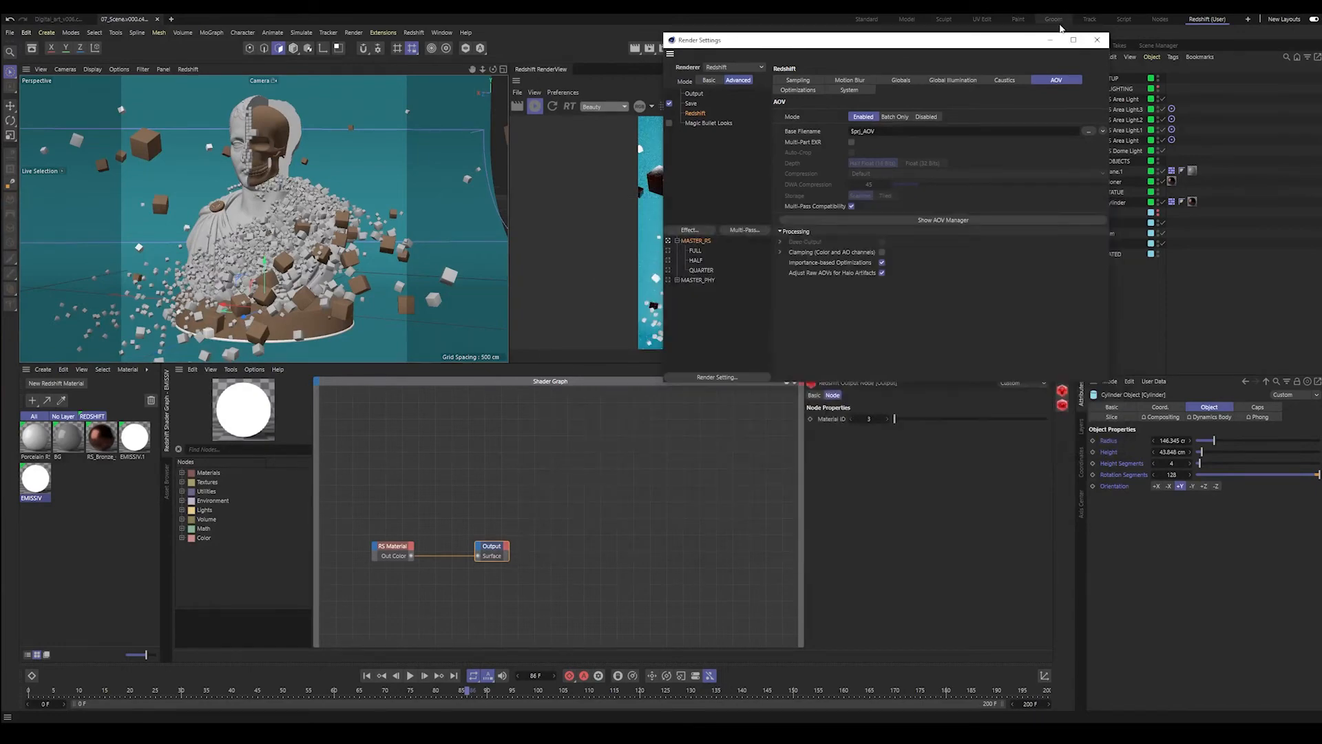
left_click(1097, 39)
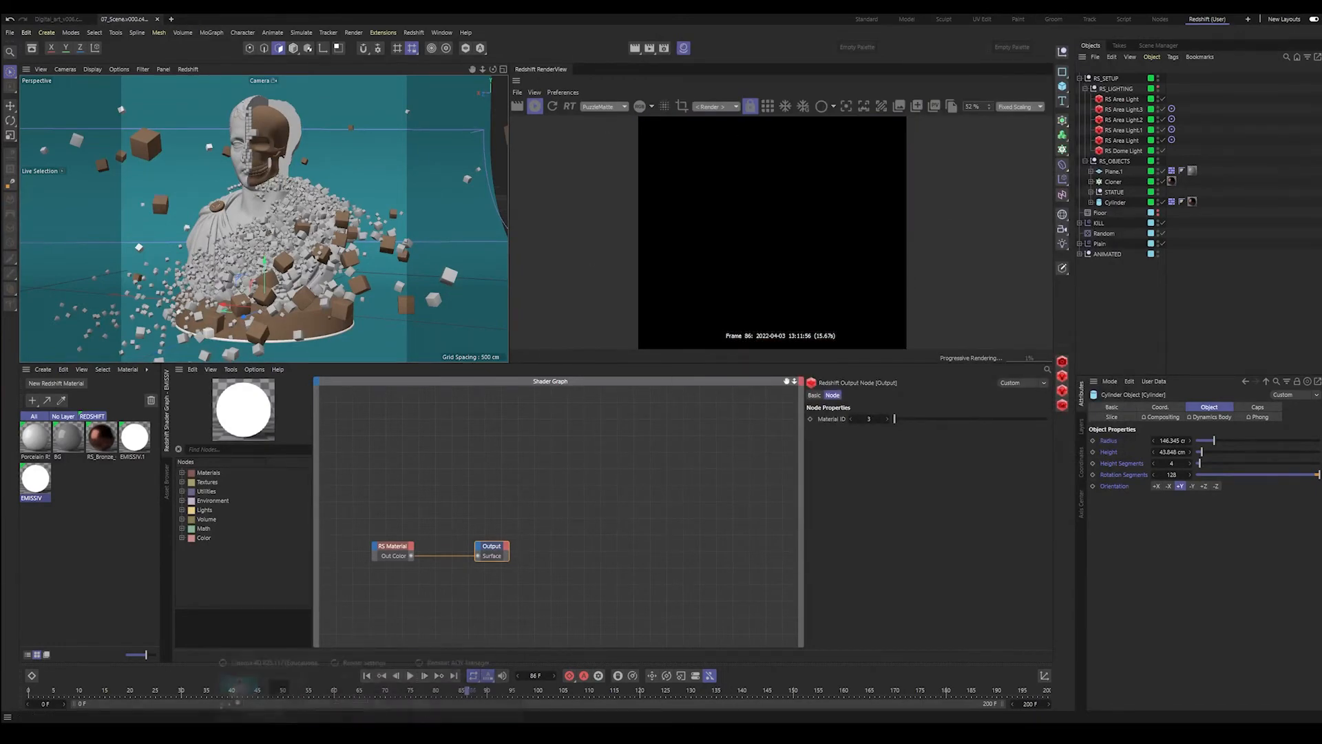
- Reopen the AOV Manager and rename the Puzzle Matte AOV to MATERIAL_ID
mouse_move(372, 718)
left_click(419, 691)
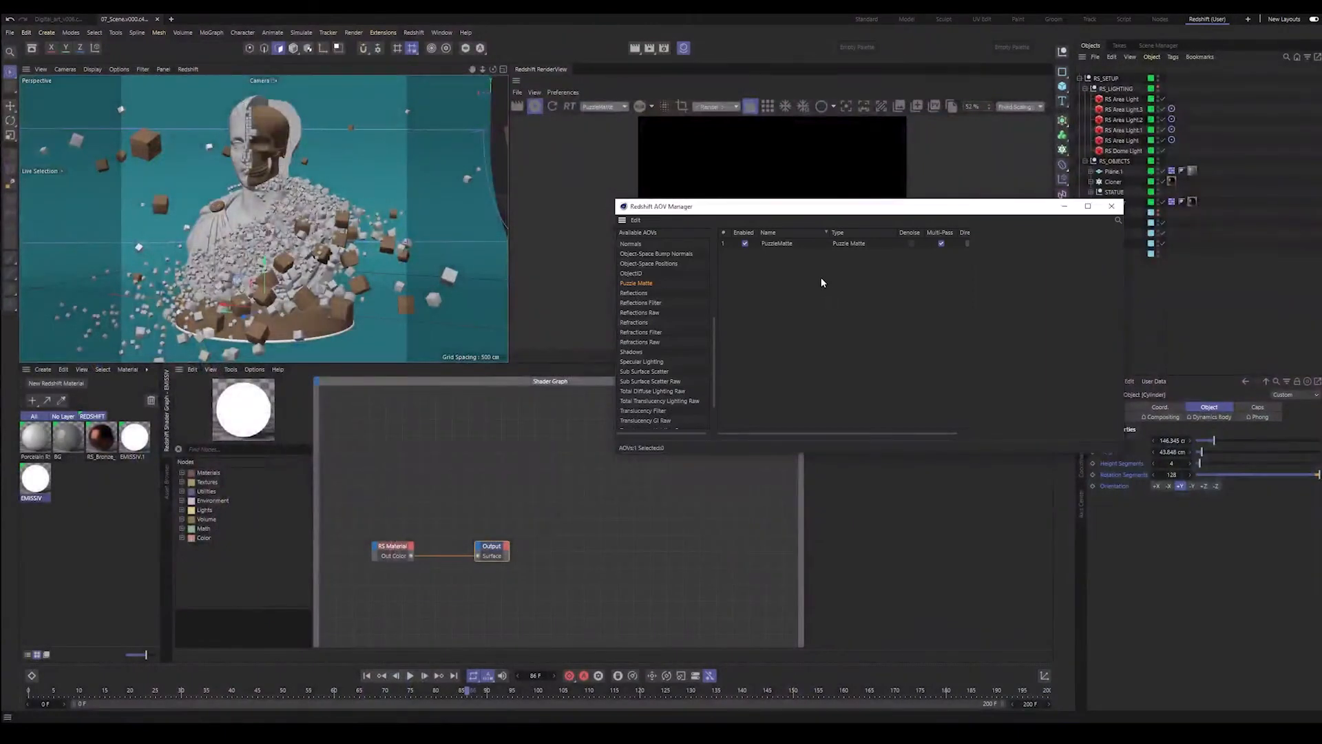
left_click(785, 244)
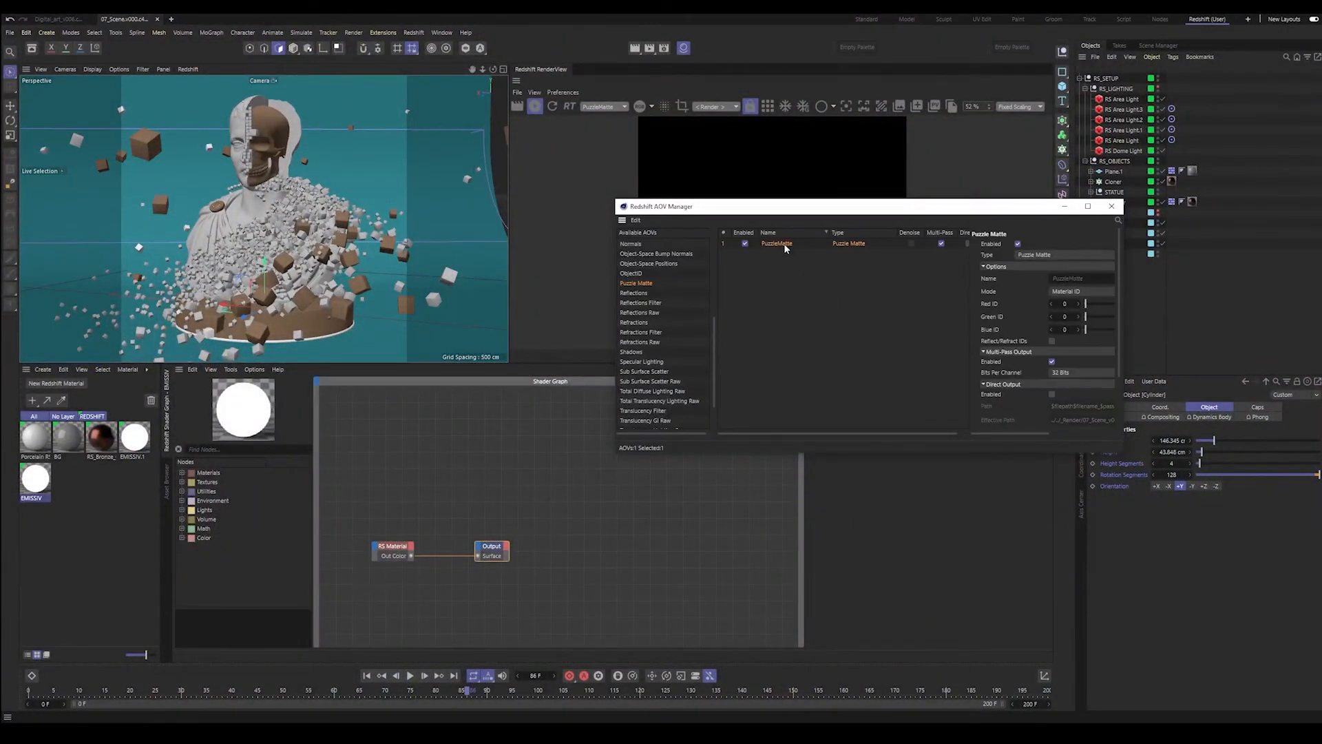
left_click(1076, 279)
type("MATERIAL_ID")
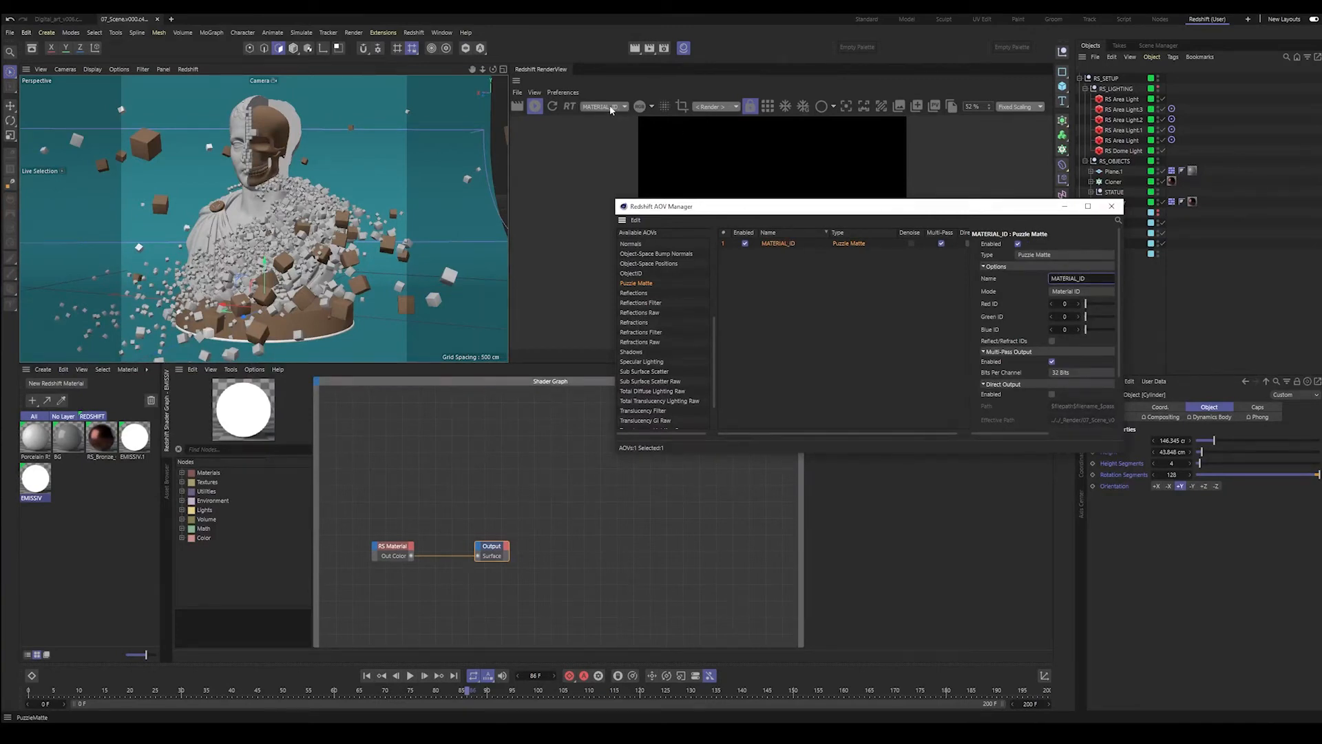
- Set the MATERIAL_ID matte's Red ID to 1, Green ID to 2 and Blue ID to 3, and switch the RenderView to bucket rendering
left_click_drag(985, 208, 766, 191)
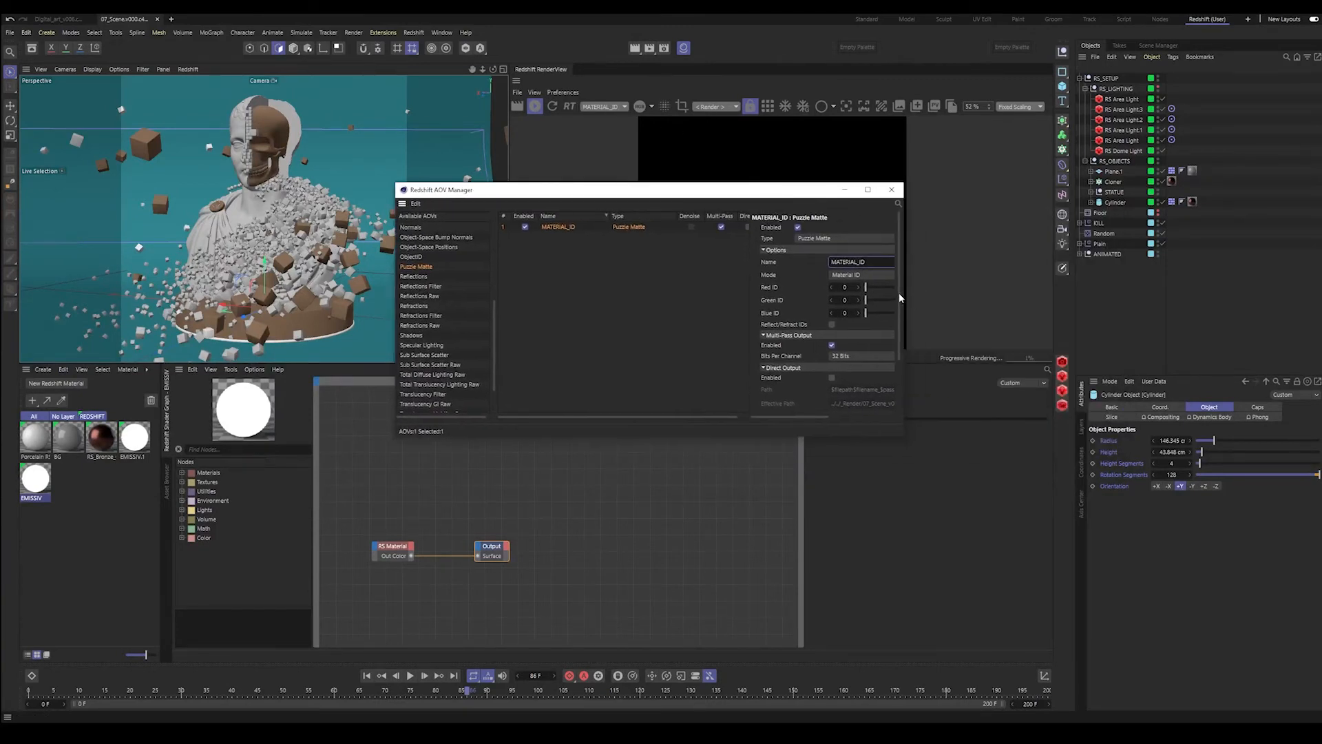
left_click_drag(904, 289, 983, 299)
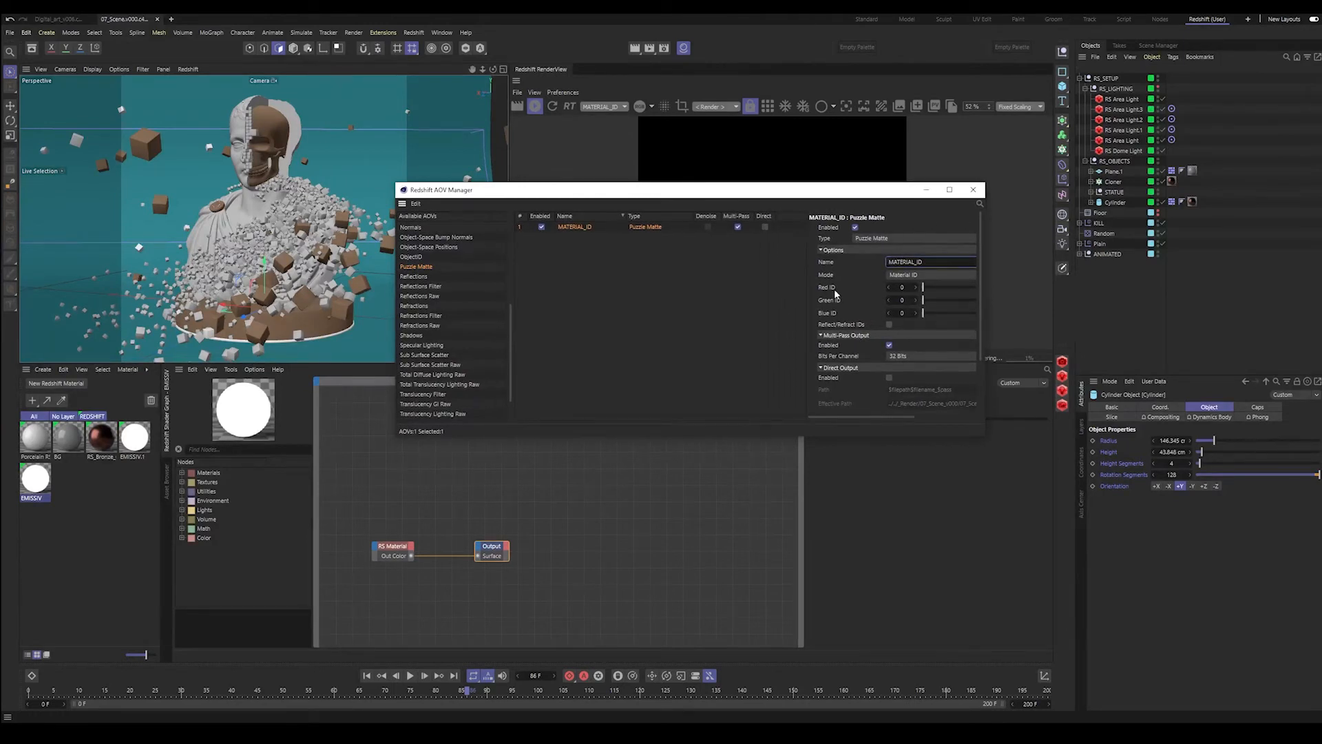
left_click(916, 287)
left_click(916, 300)
left_click(916, 301)
left_click(916, 313)
left_click(916, 313)
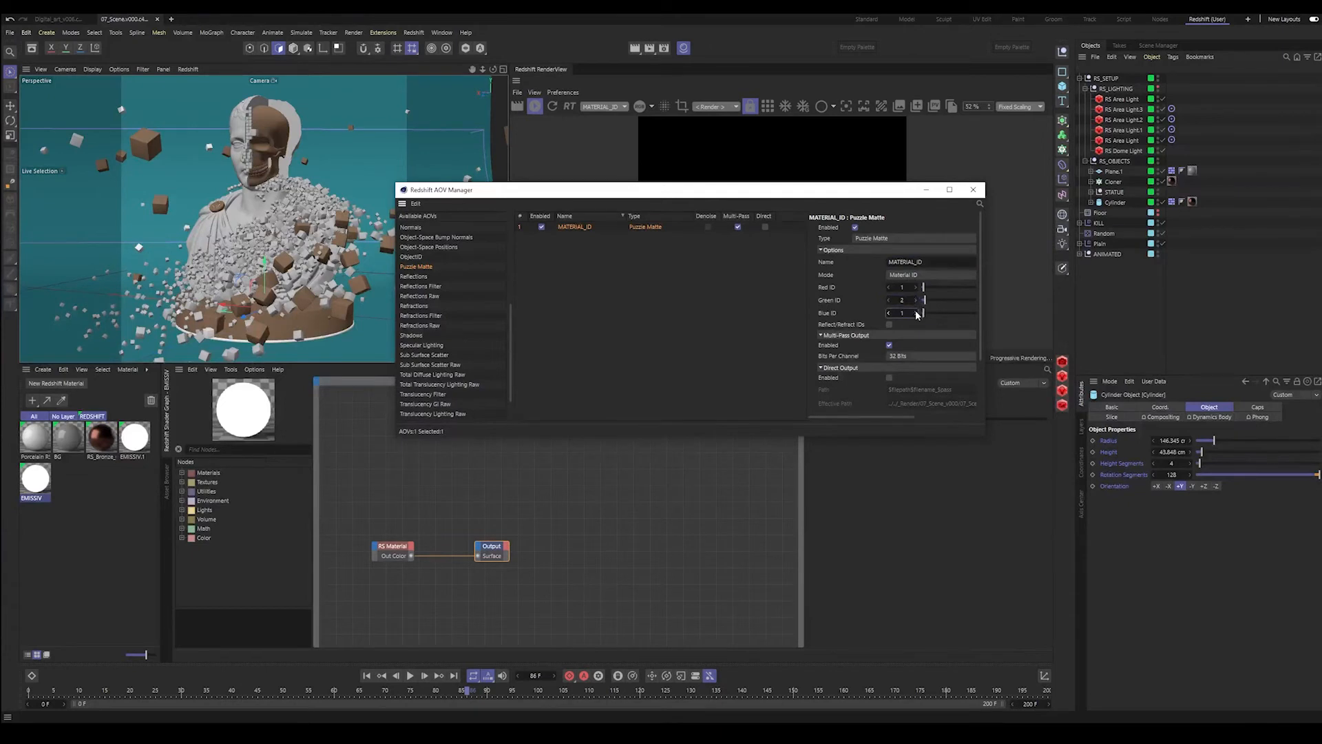
left_click(916, 313)
left_click(927, 191)
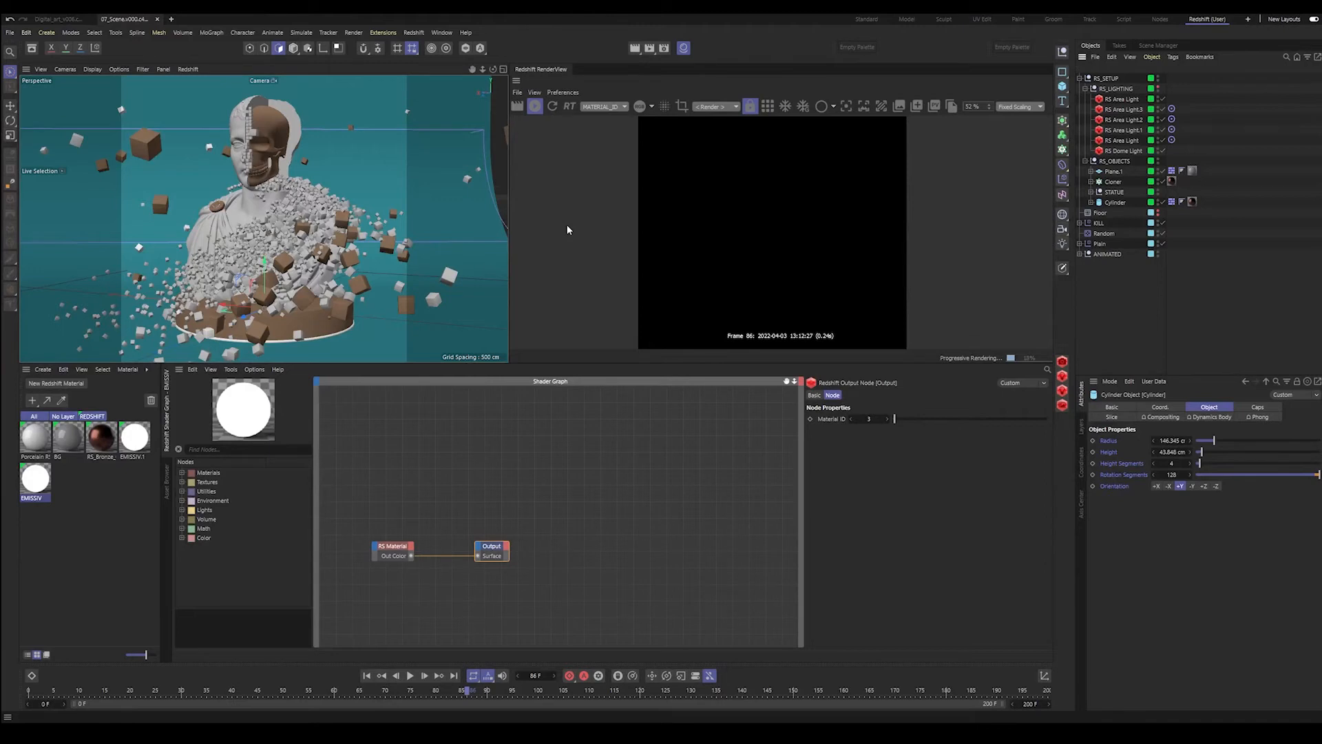
left_click(767, 107)
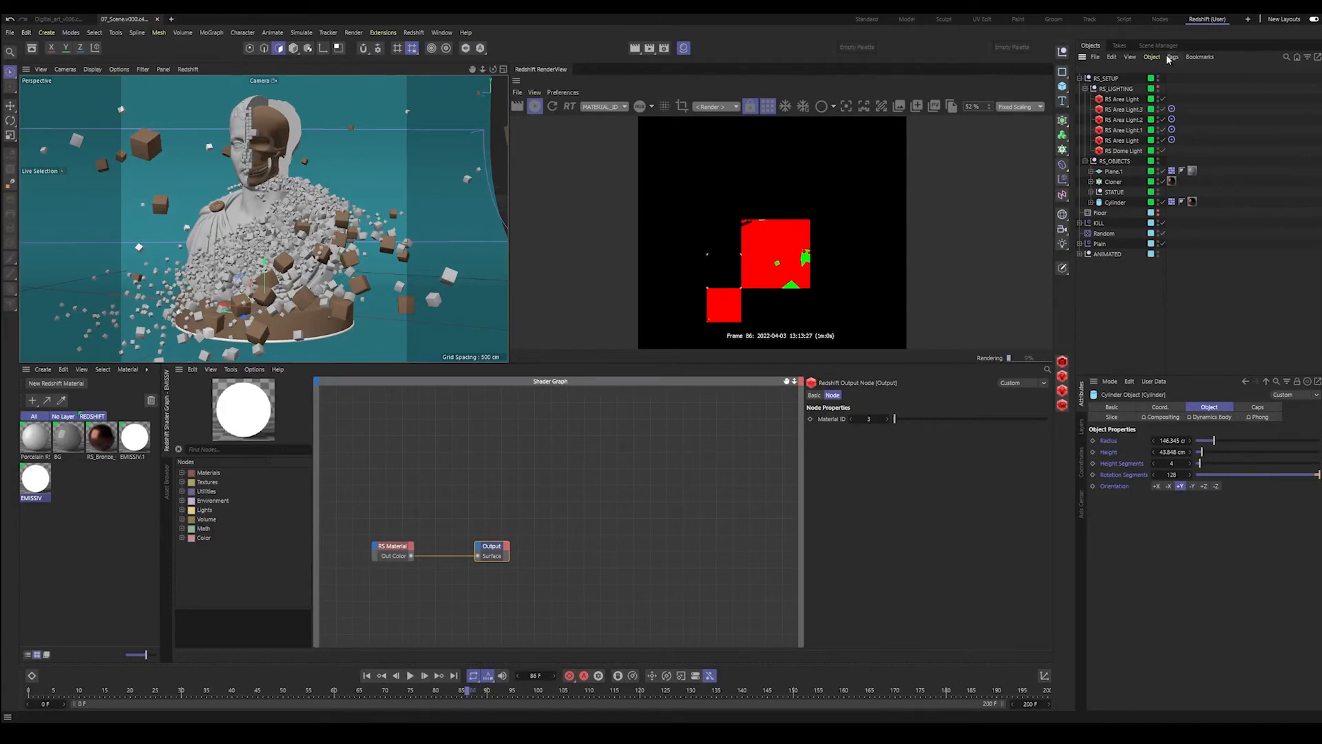
- Mark the REDSHIFT take, render the marked takes to the Picture Viewer and view the finished render's layers
left_click(1119, 45)
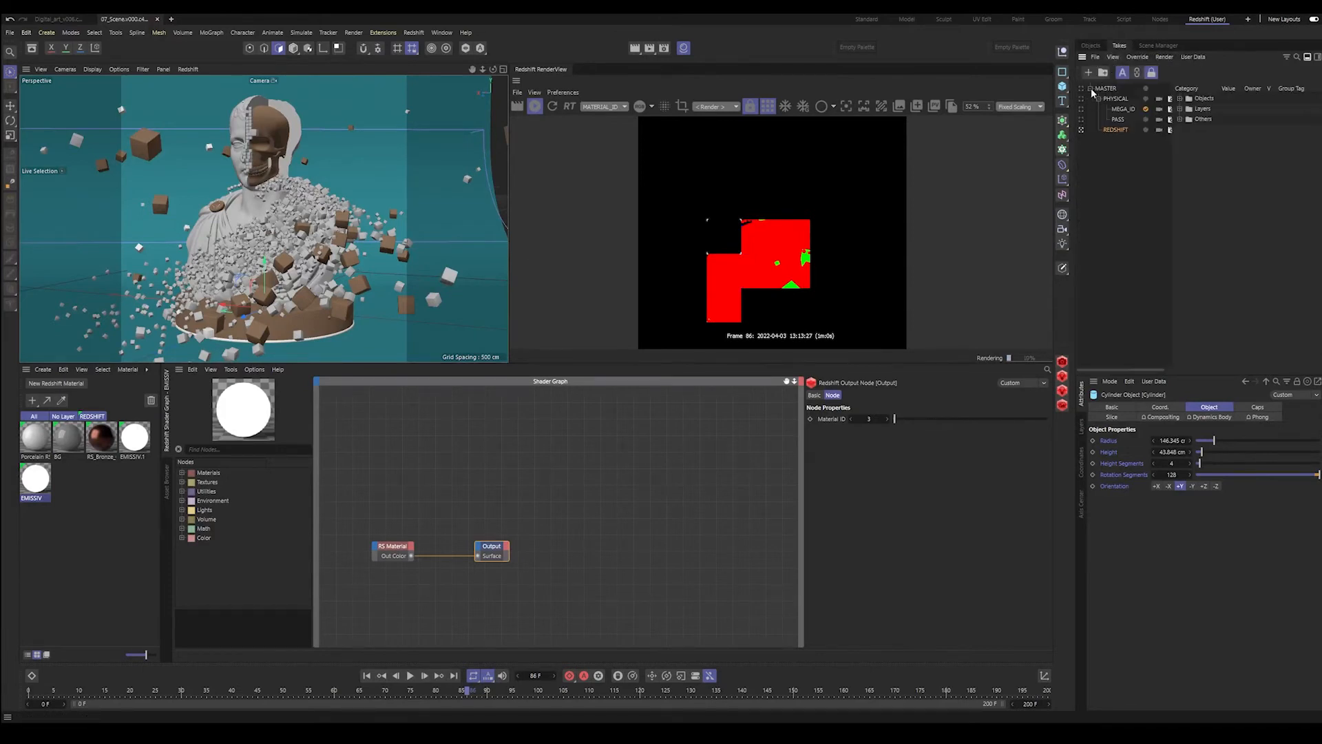
left_click(1147, 130)
left_click(1164, 57)
left_click(1180, 85)
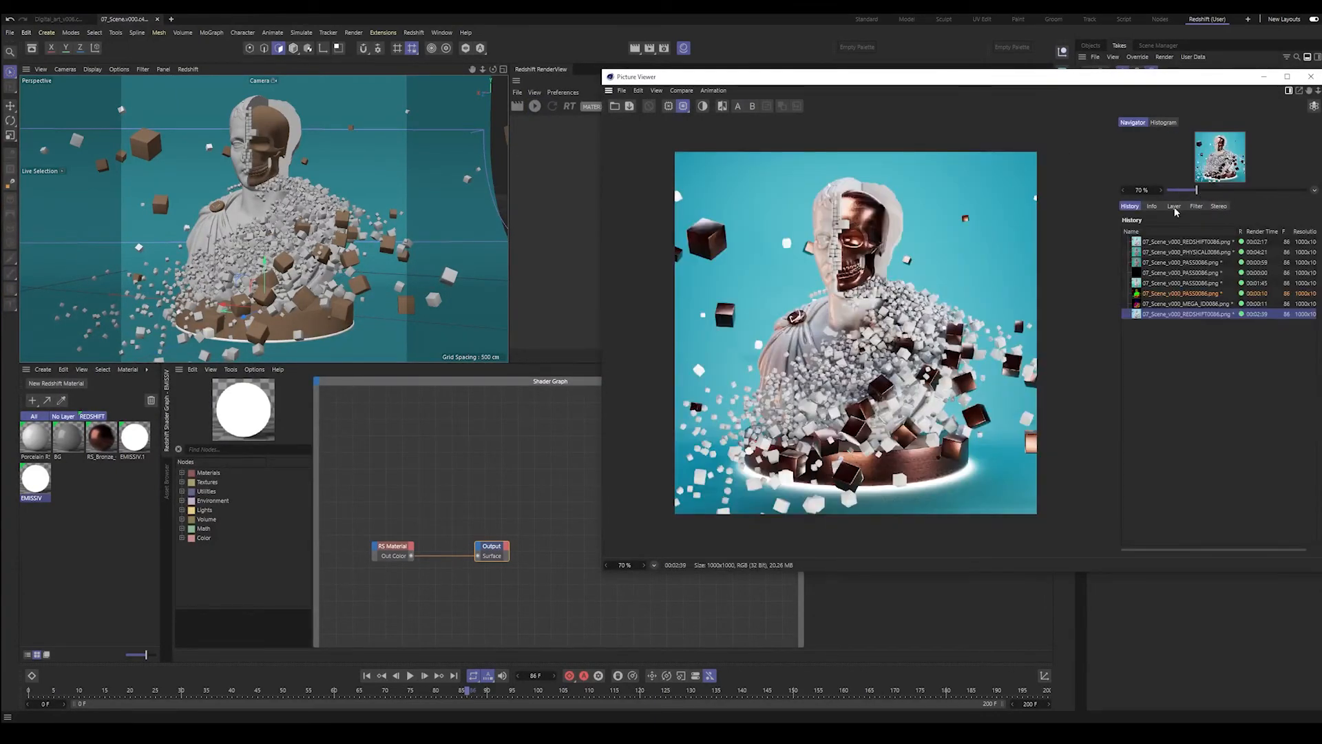
left_click(1175, 206)
left_click(1167, 229)
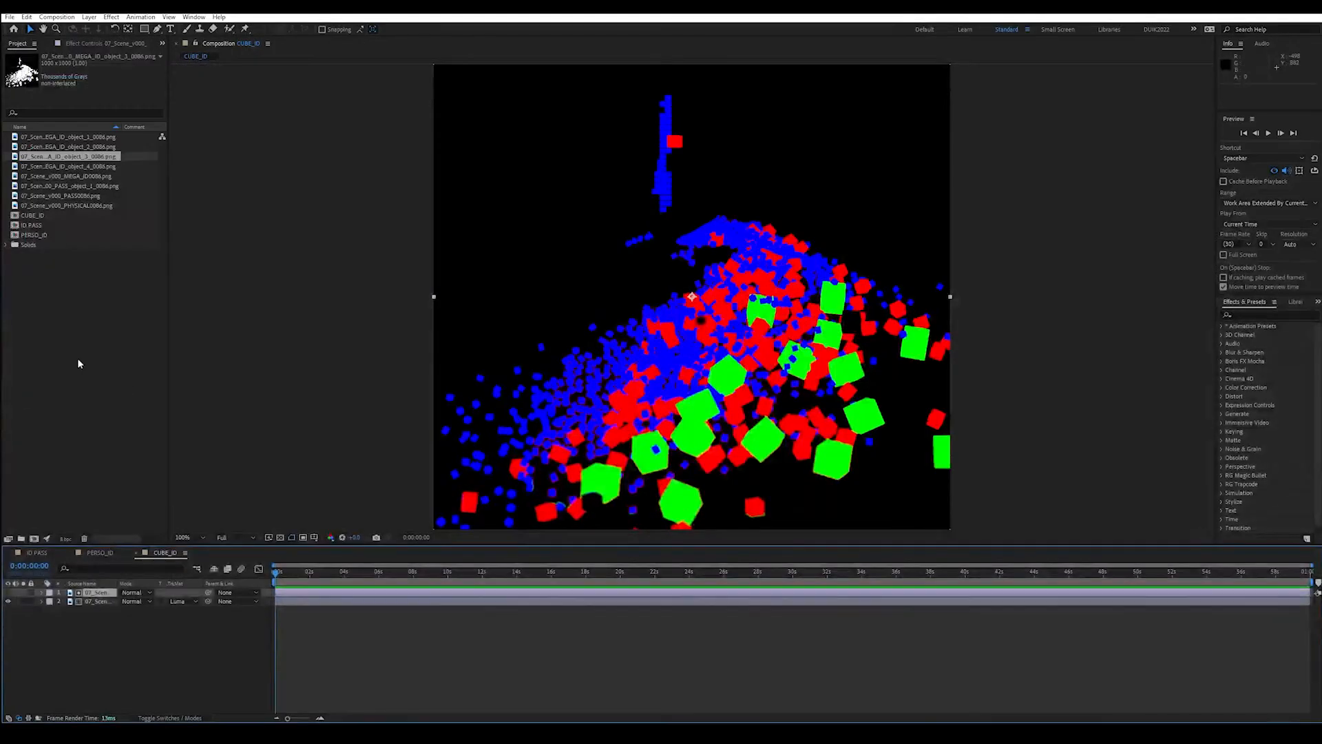
- In After Effects, import the REDSHIFT render and its material ID pass and stack the pass above the render in a new composition
double_click(52, 297)
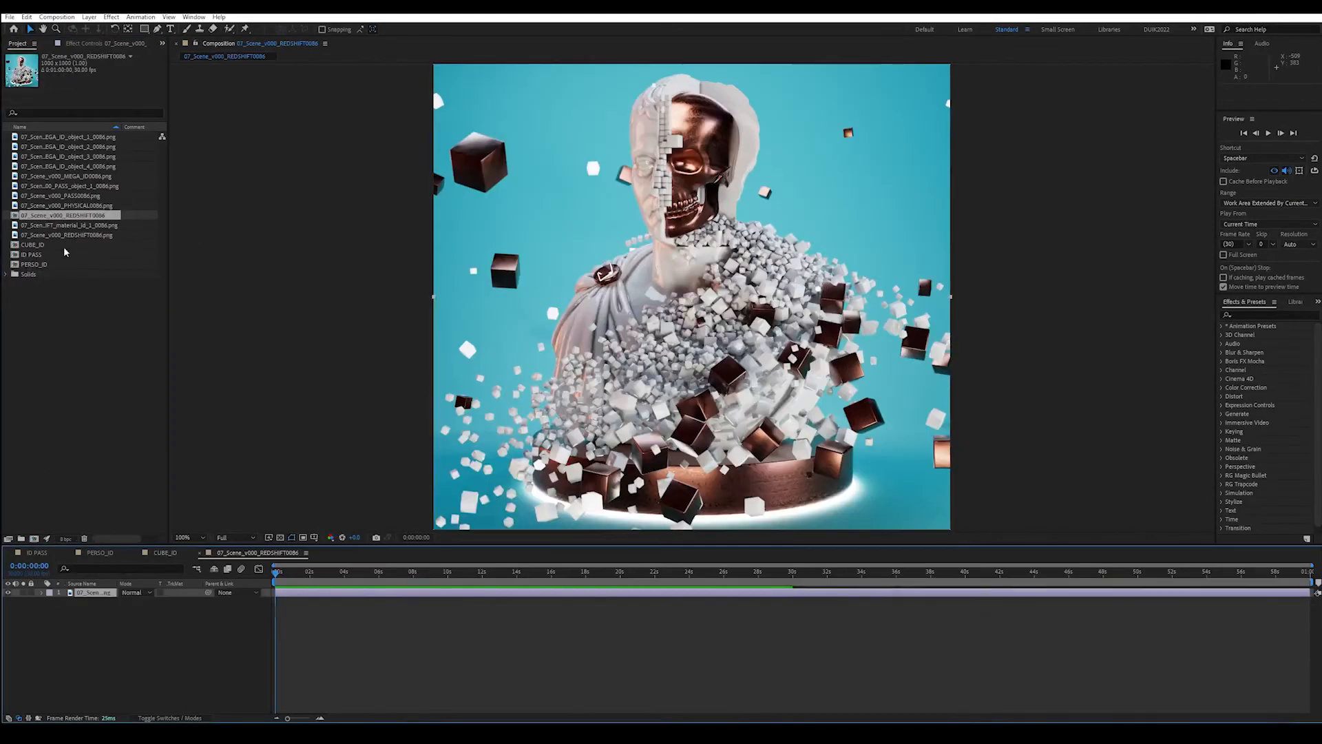
left_click_drag(80, 230, 88, 591)
- Create an adjustment layer and place it between the material ID pass and the REDSHIFT render
right_click(141, 647)
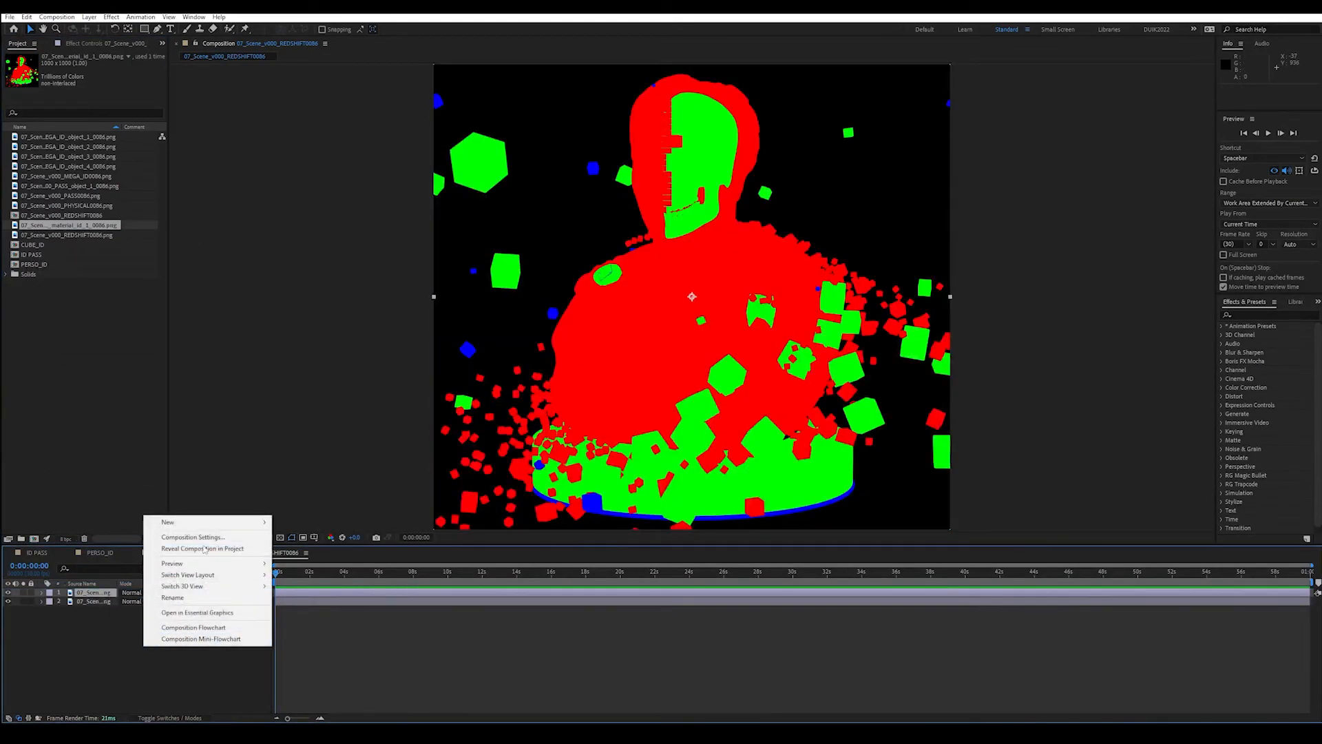
mouse_move(162, 523)
left_click(314, 604)
left_click_drag(90, 601, 90, 590)
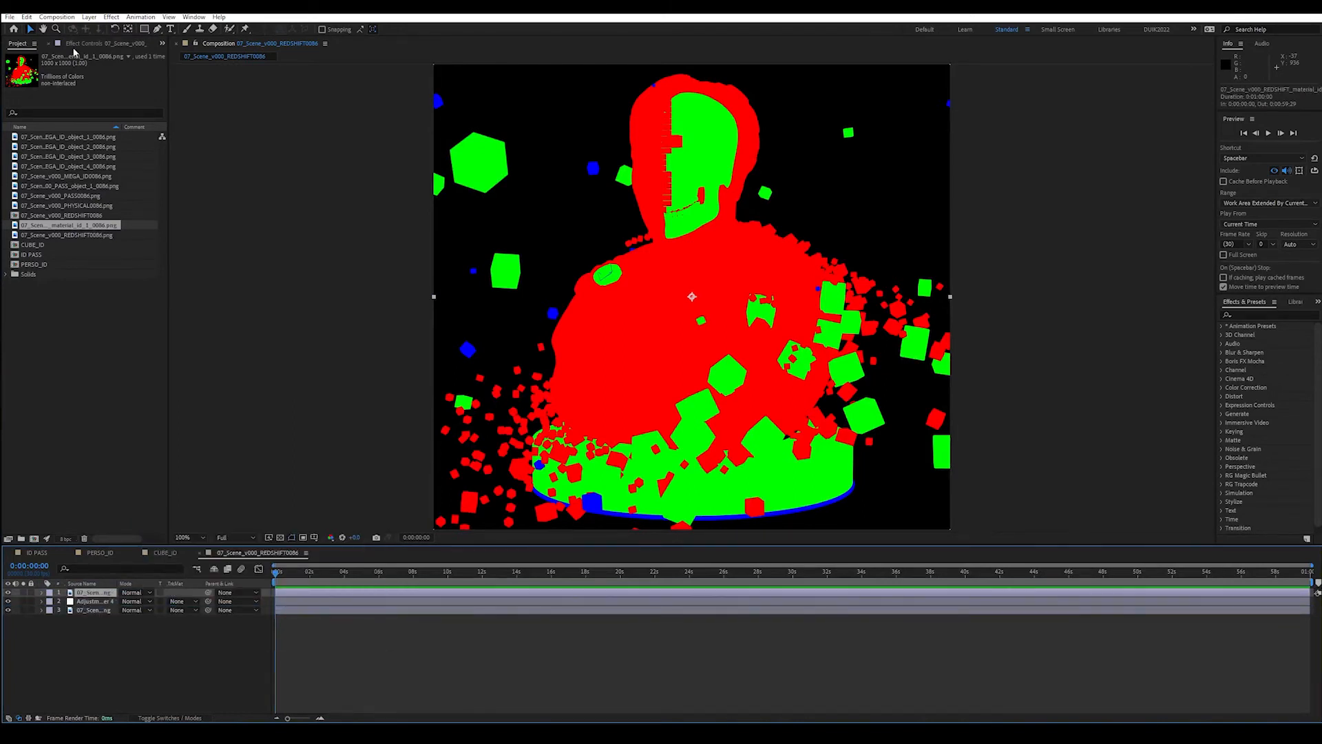
- Apply Shift Channels to the material ID layer and take its alpha from the Red channel
left_click(77, 44)
right_click(77, 103)
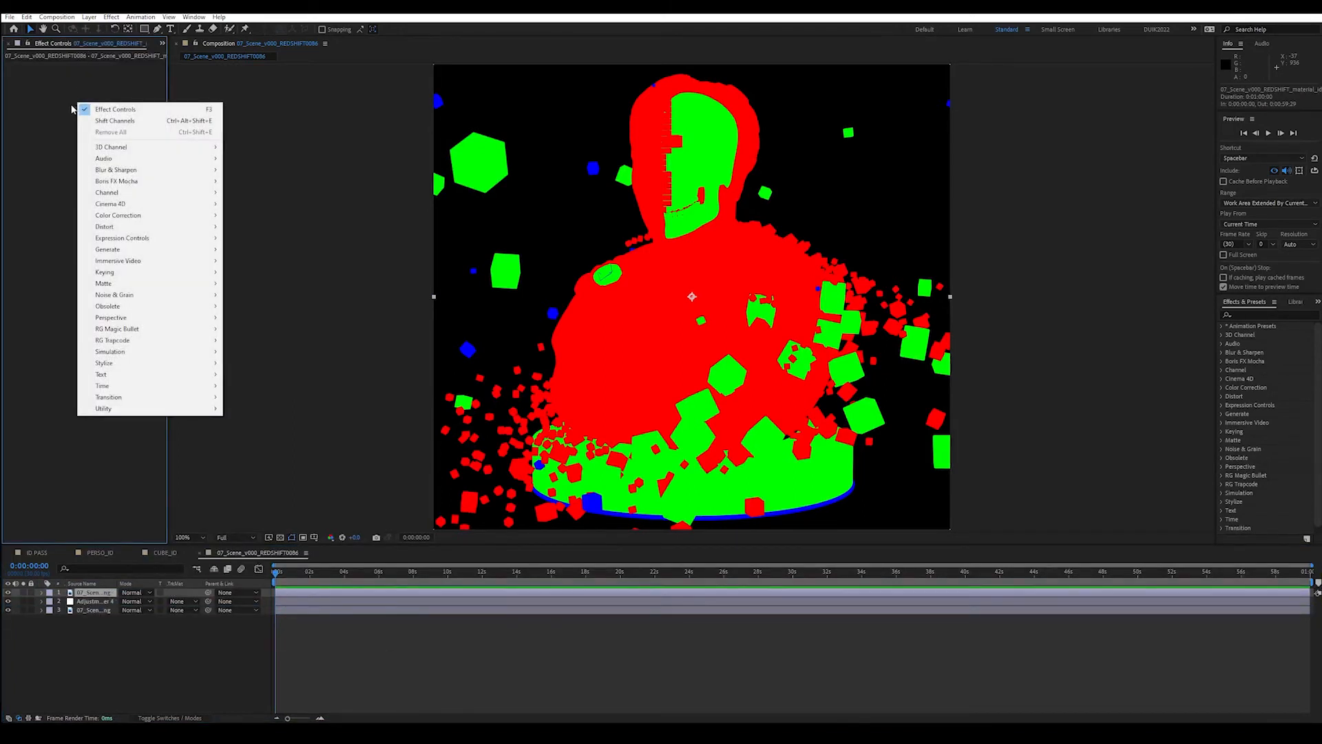
left_click(71, 106)
key("ctrl+v")
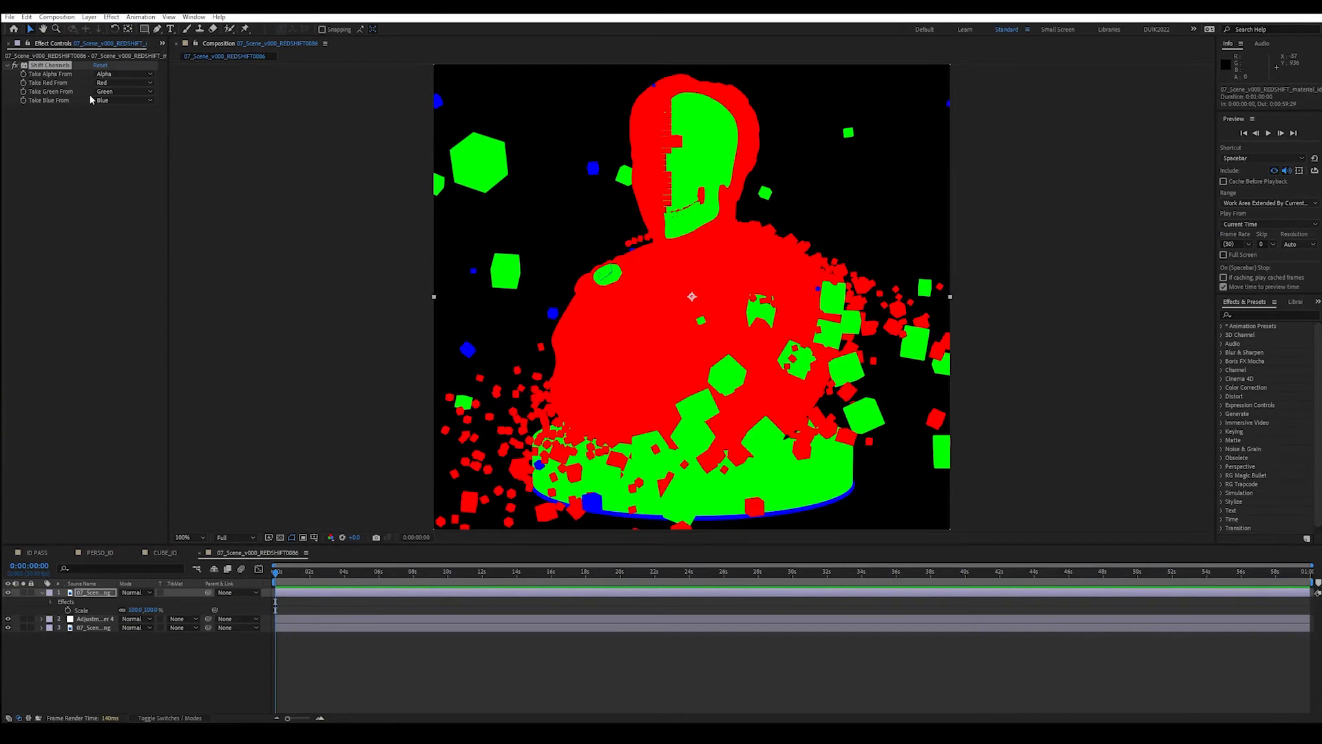
left_click(124, 74)
left_click(131, 99)
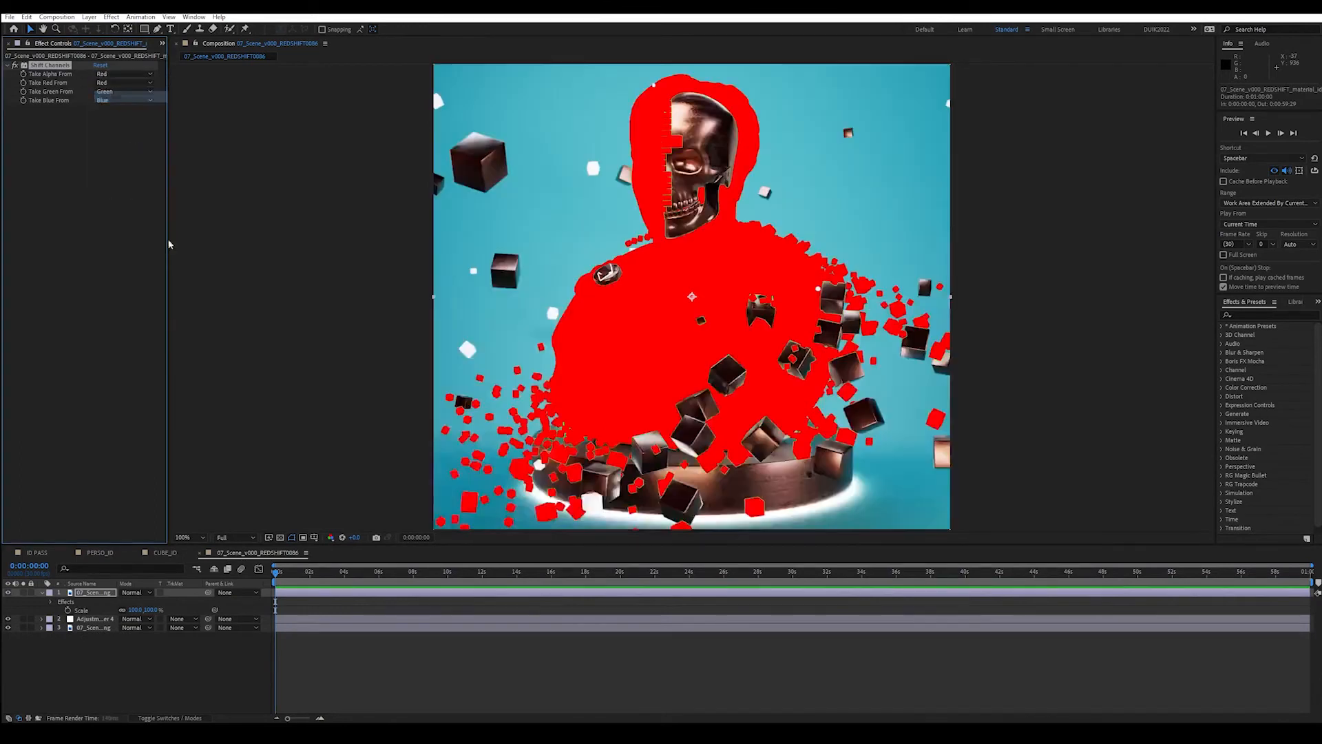
- Set the adjustment layer's track matte to Alpha Matte from the material ID pass
left_click(96, 619)
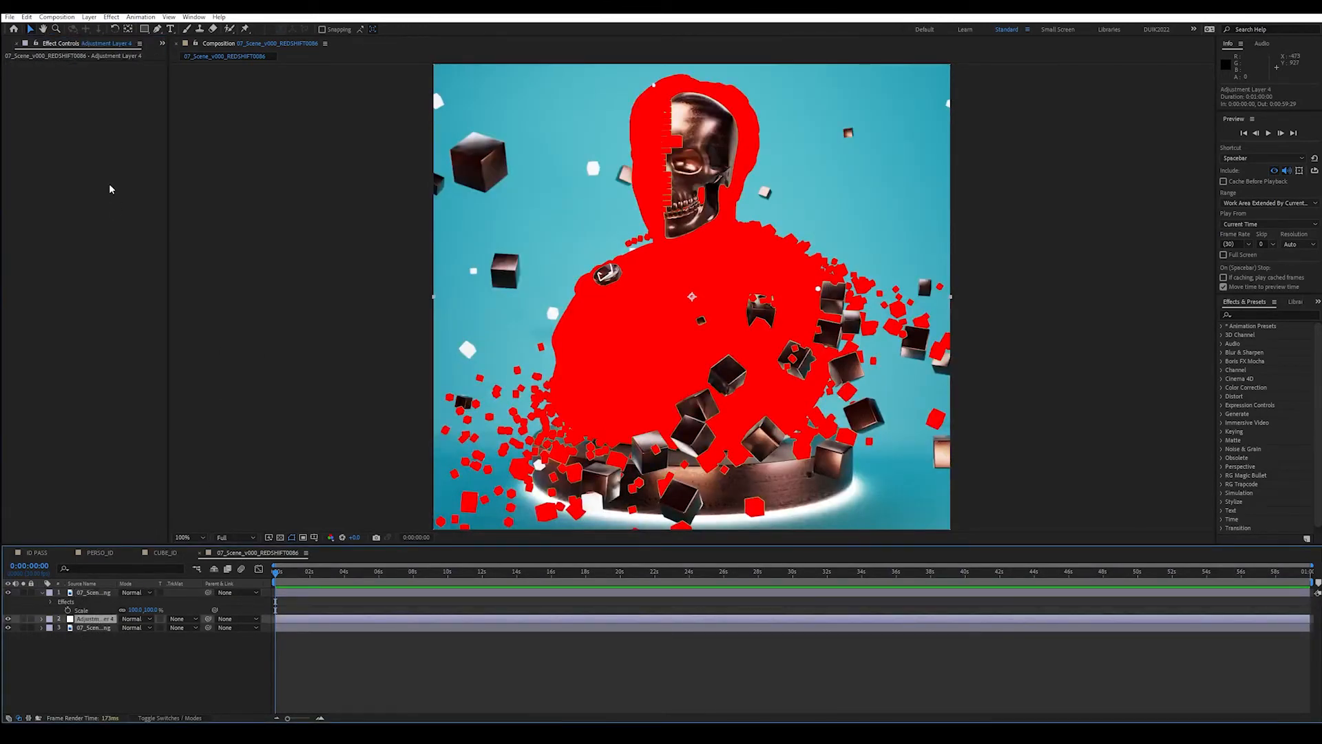
left_click(183, 619)
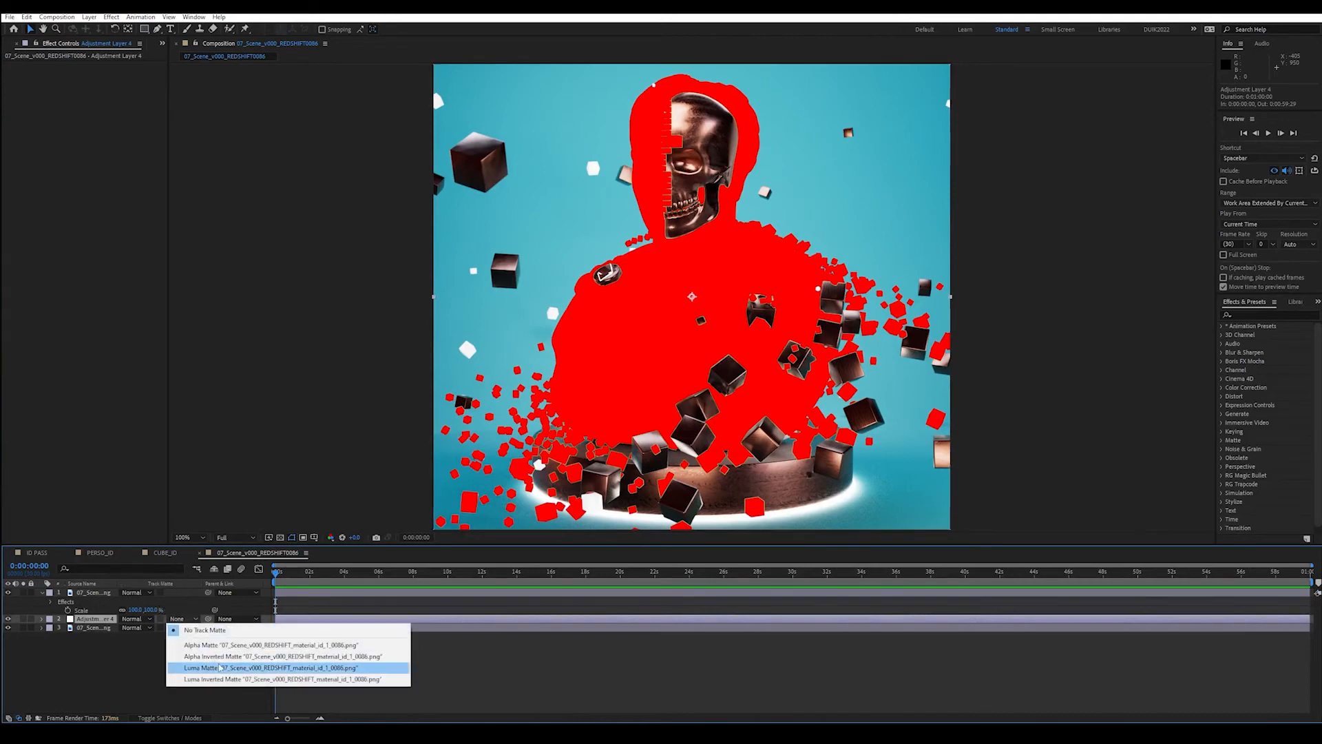
left_click(219, 648)
- Apply a Curves effect to the adjustment layer and raise the RGB midtones to brighten the porcelain
right_click(66, 173)
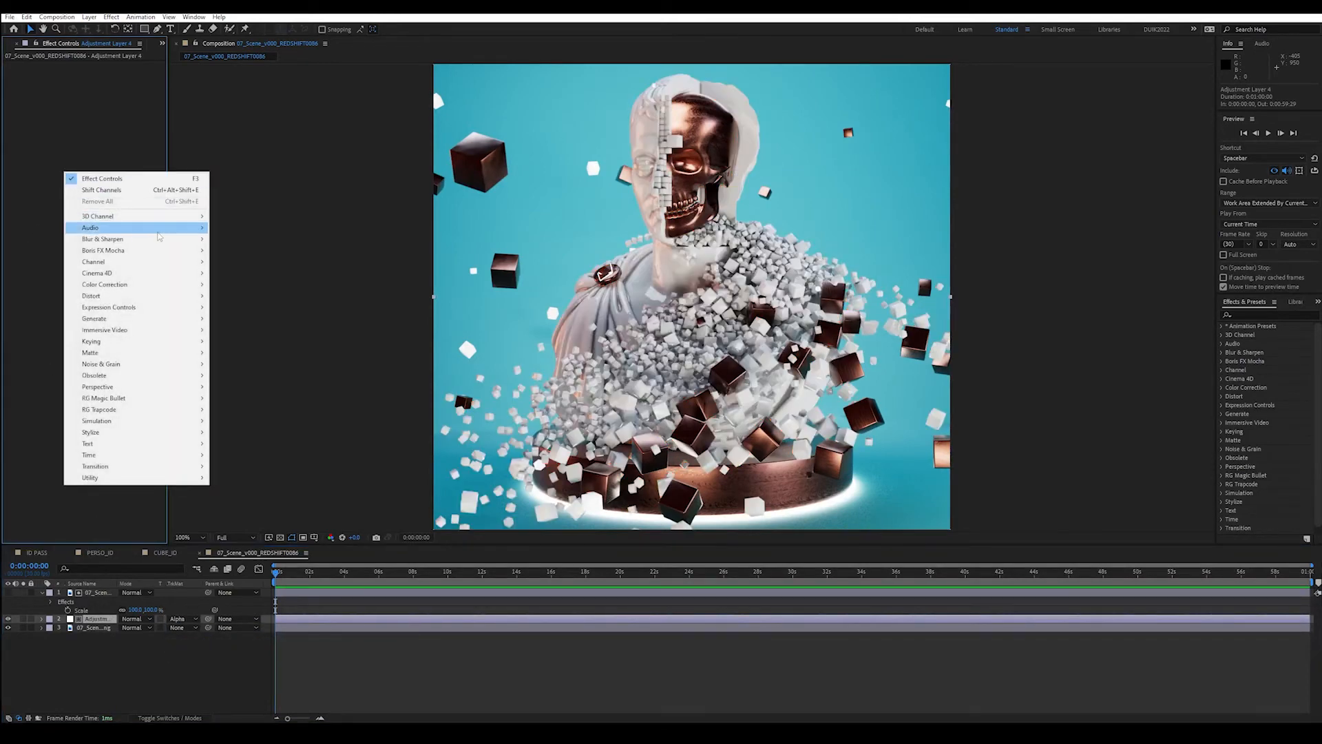
mouse_move(154, 284)
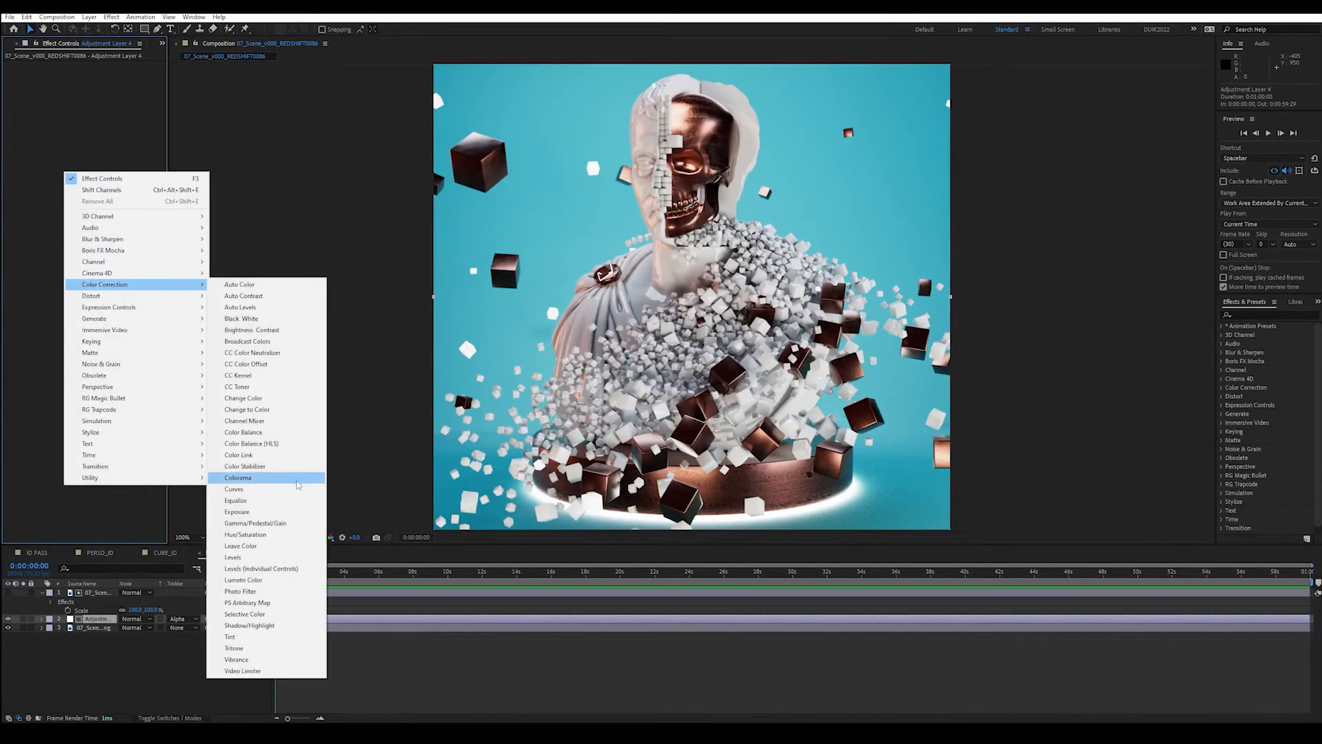
left_click(266, 489)
left_click_drag(90, 170, 81, 161)
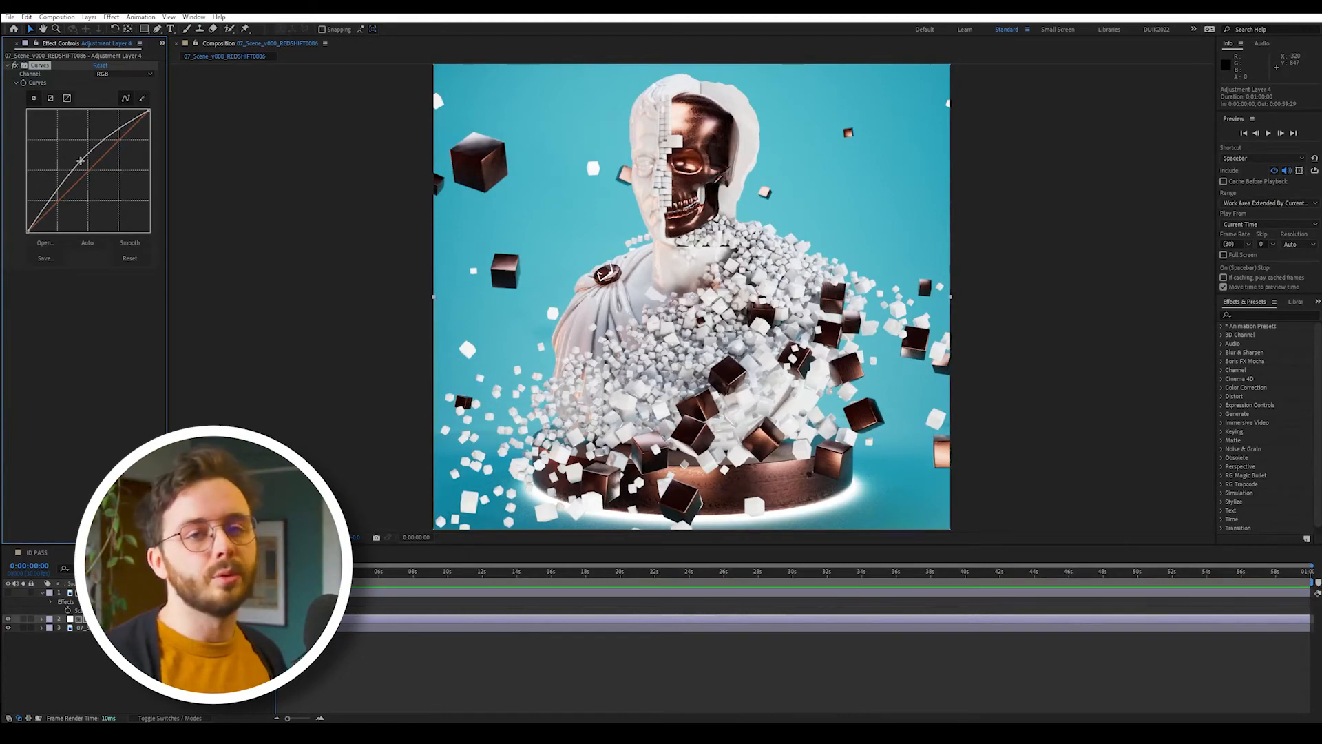
- Switch to Cinema 4D, add a Redshift Object tag to the Cylinder and enable its Object ID override
key("alt+Tab")
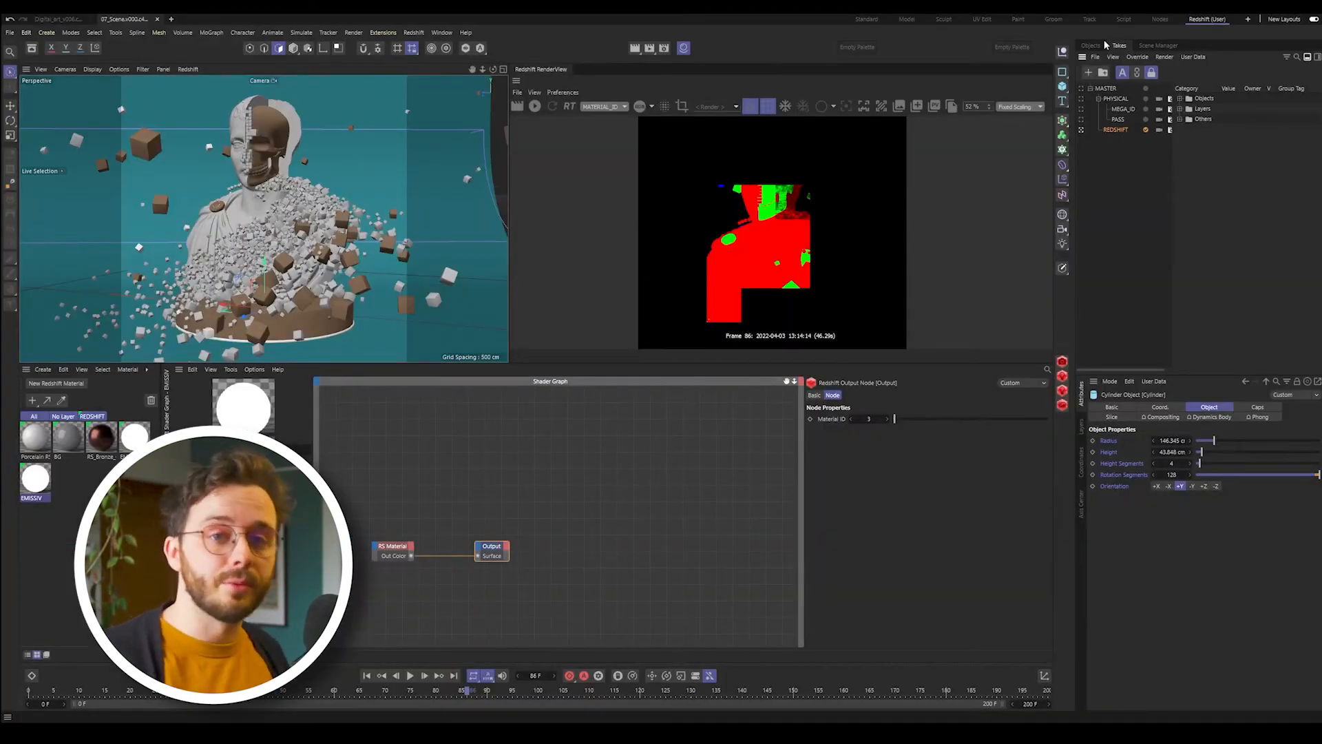
left_click(1100, 46)
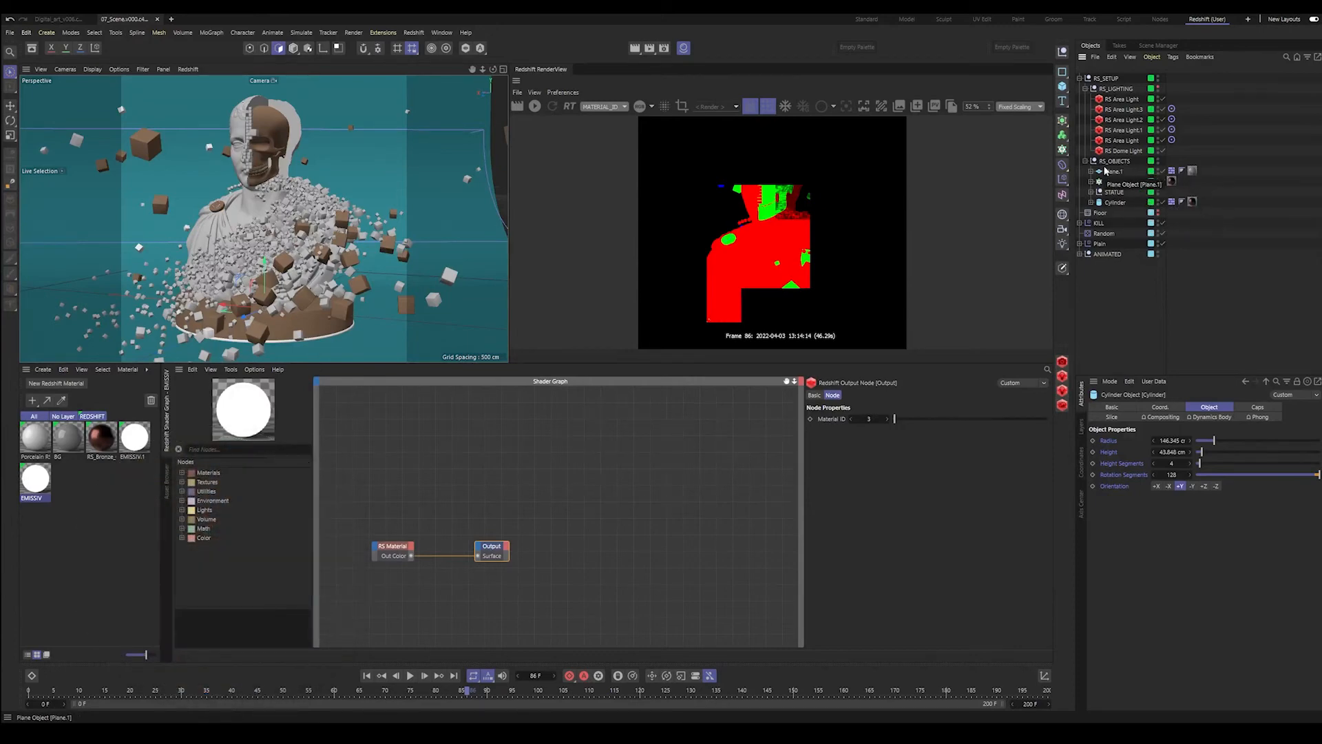
left_click(1099, 204)
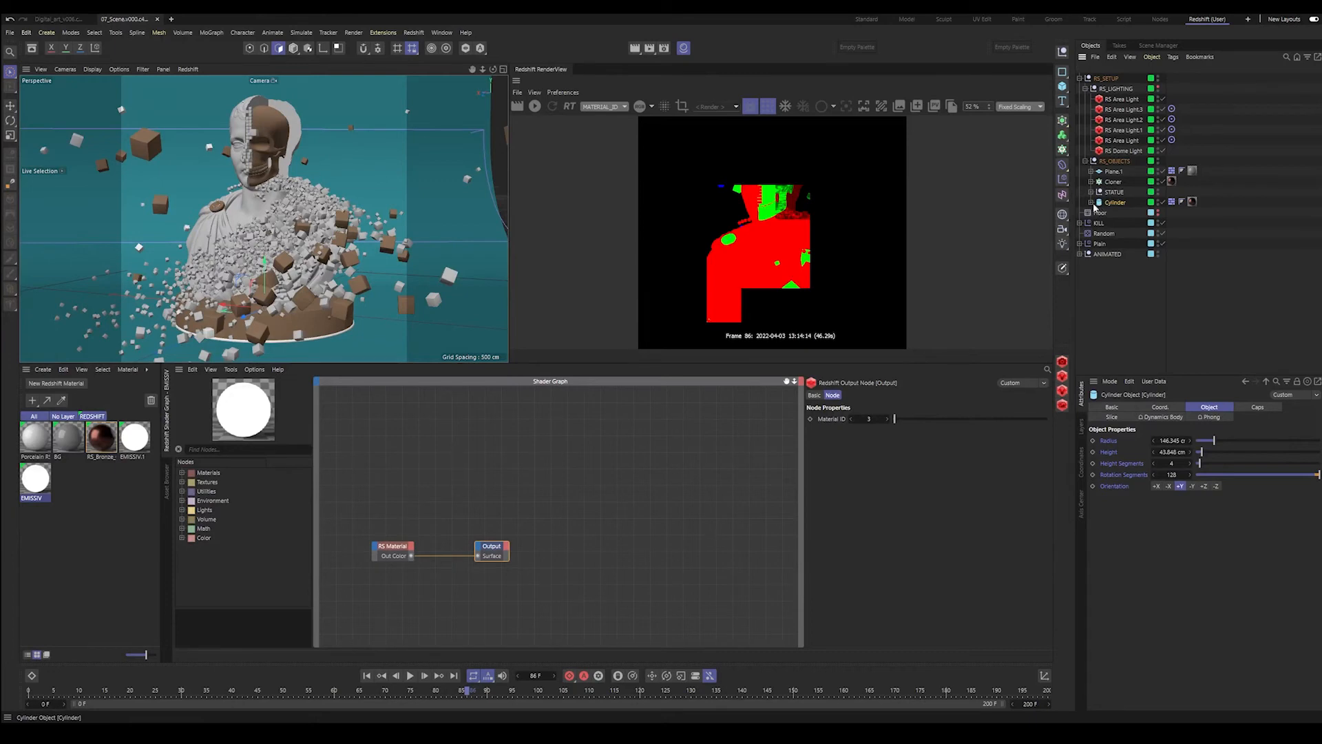
right_click(1106, 203)
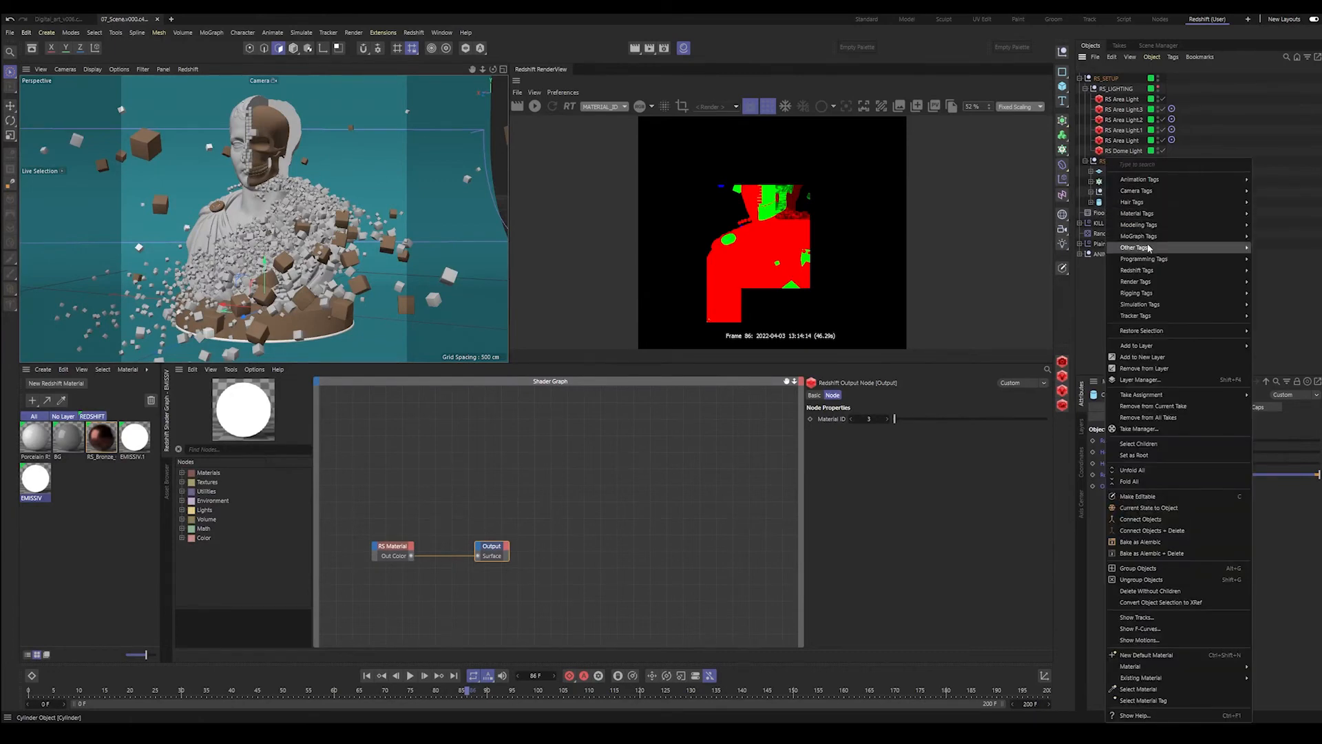
mouse_move(1155, 273)
left_click(1303, 282)
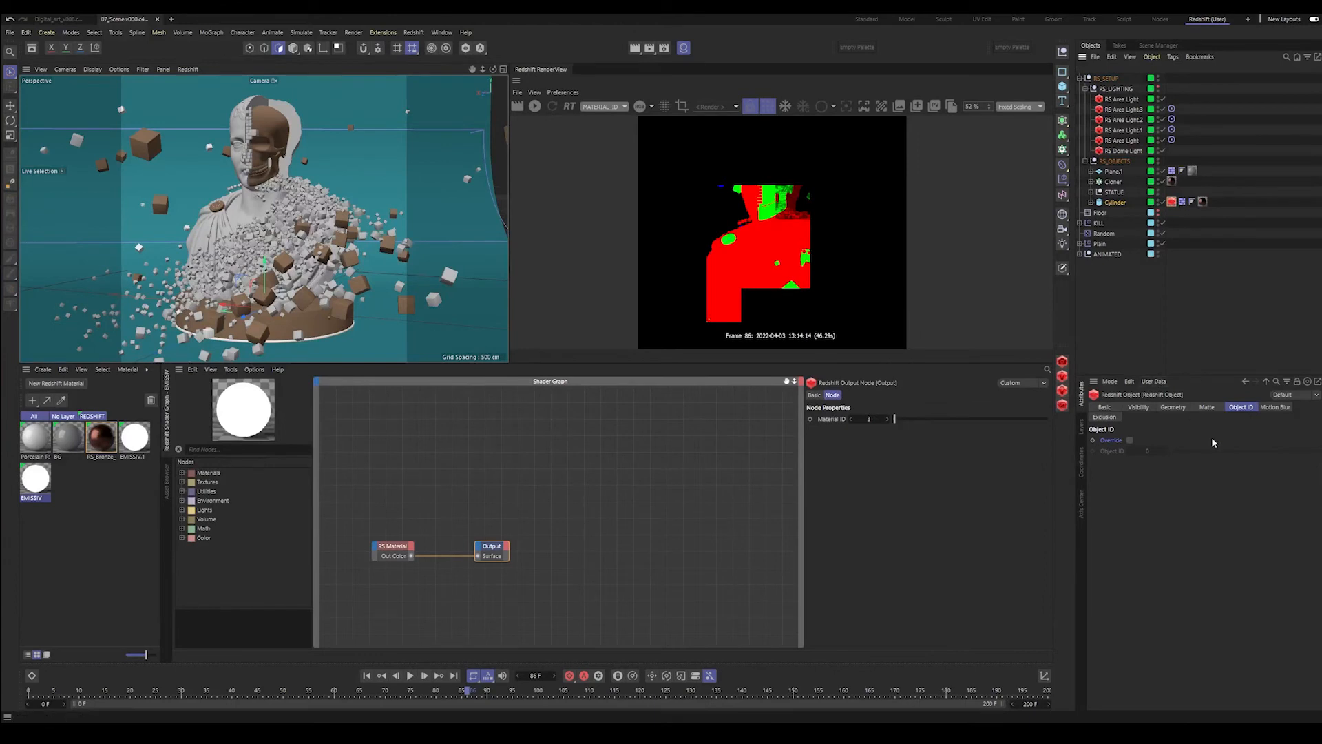
left_click(1130, 440)
- Unfold the Cylinder and copy its Redshift Object tag onto the child object beneath it
left_click(1091, 202)
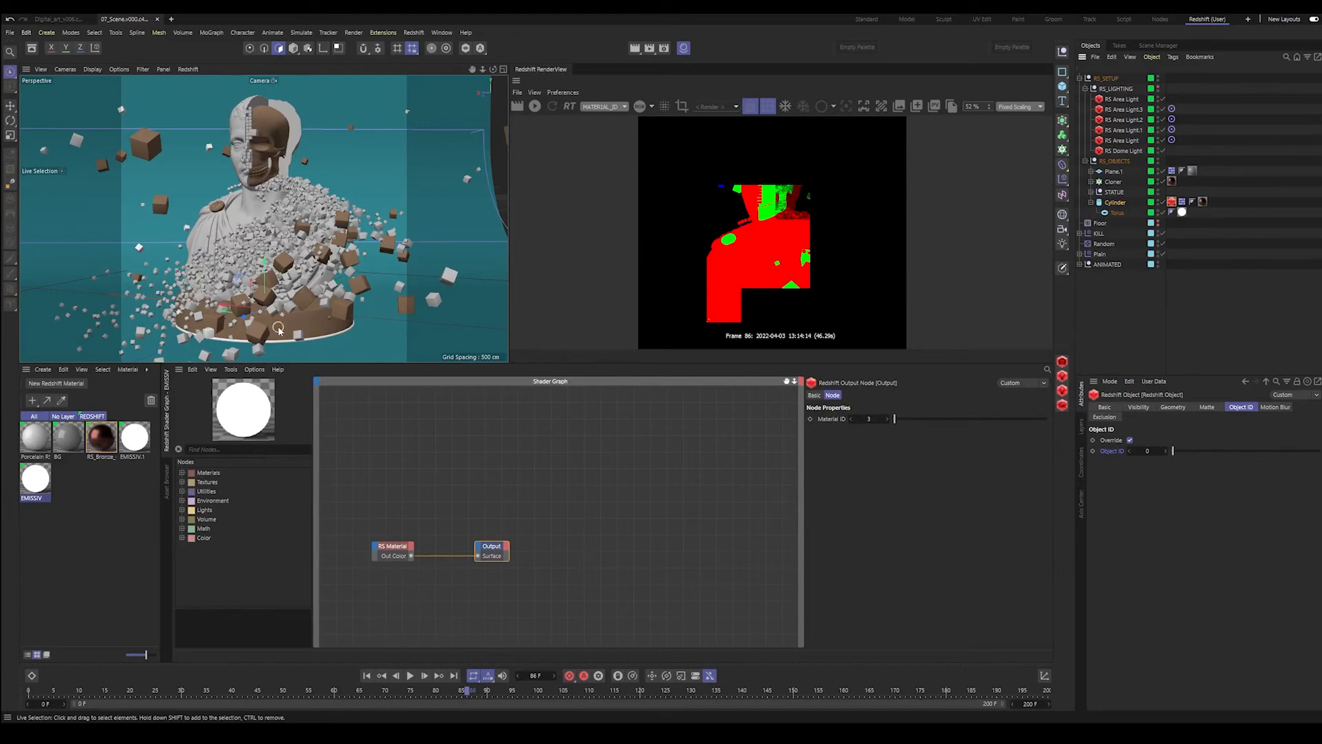
left_click_drag(1171, 204, 1192, 212, "ctrl")
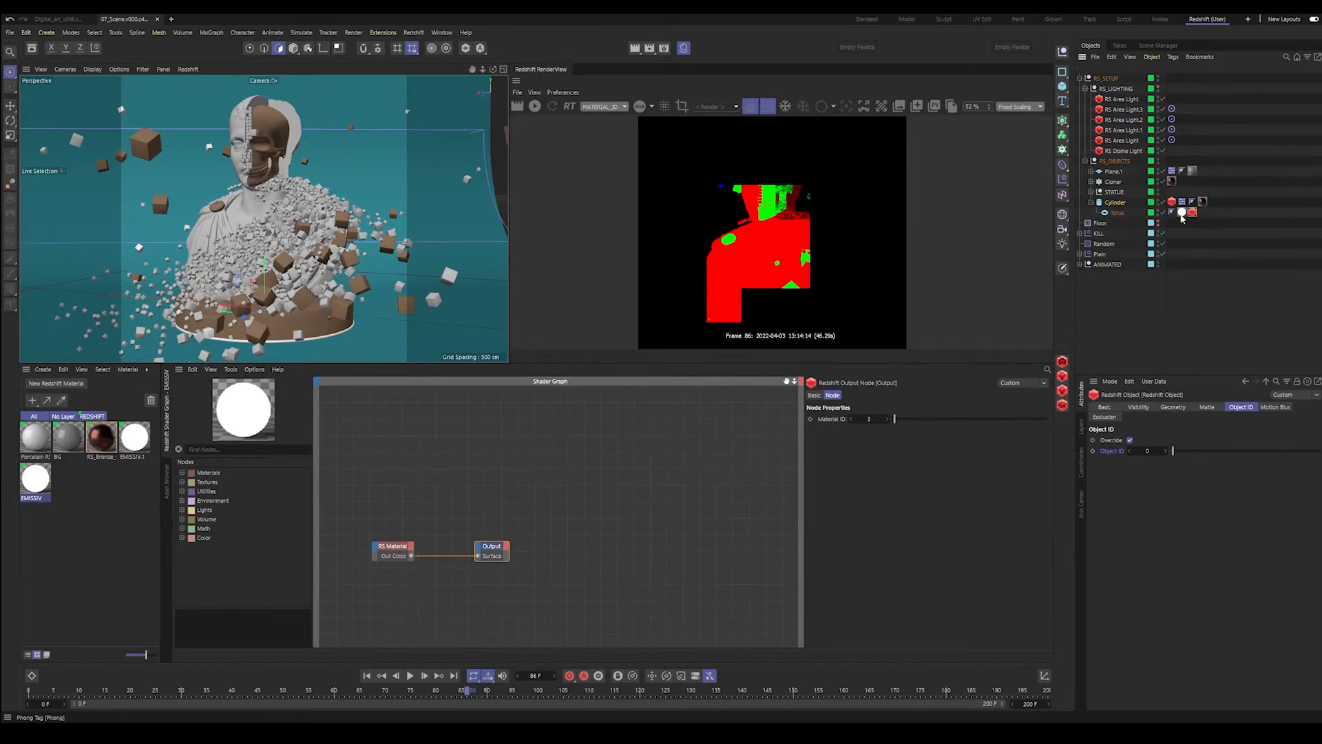
- Set the Redshift Object ID of the Cylinder's child to 1 and add a second Puzzle Matte AOV named CYLINDRE_IS
left_click(1165, 450)
left_click(666, 49)
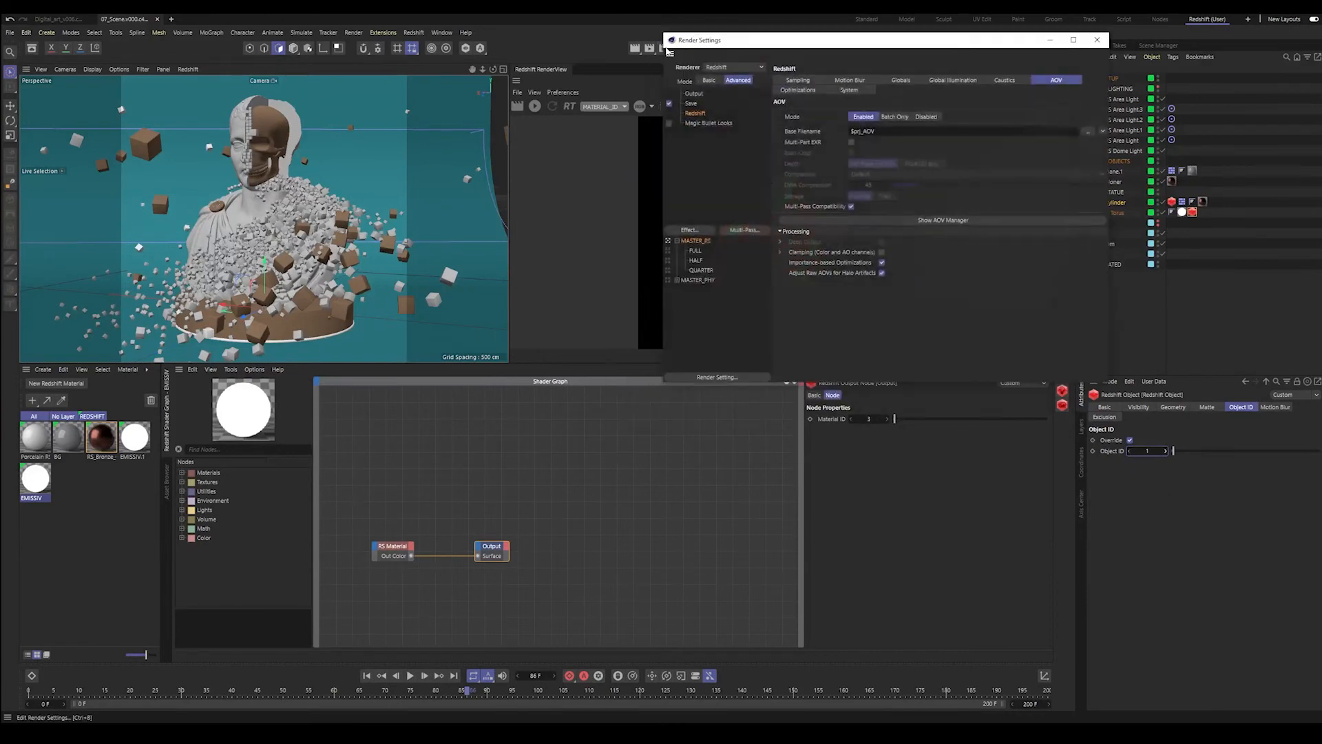
left_click(966, 220)
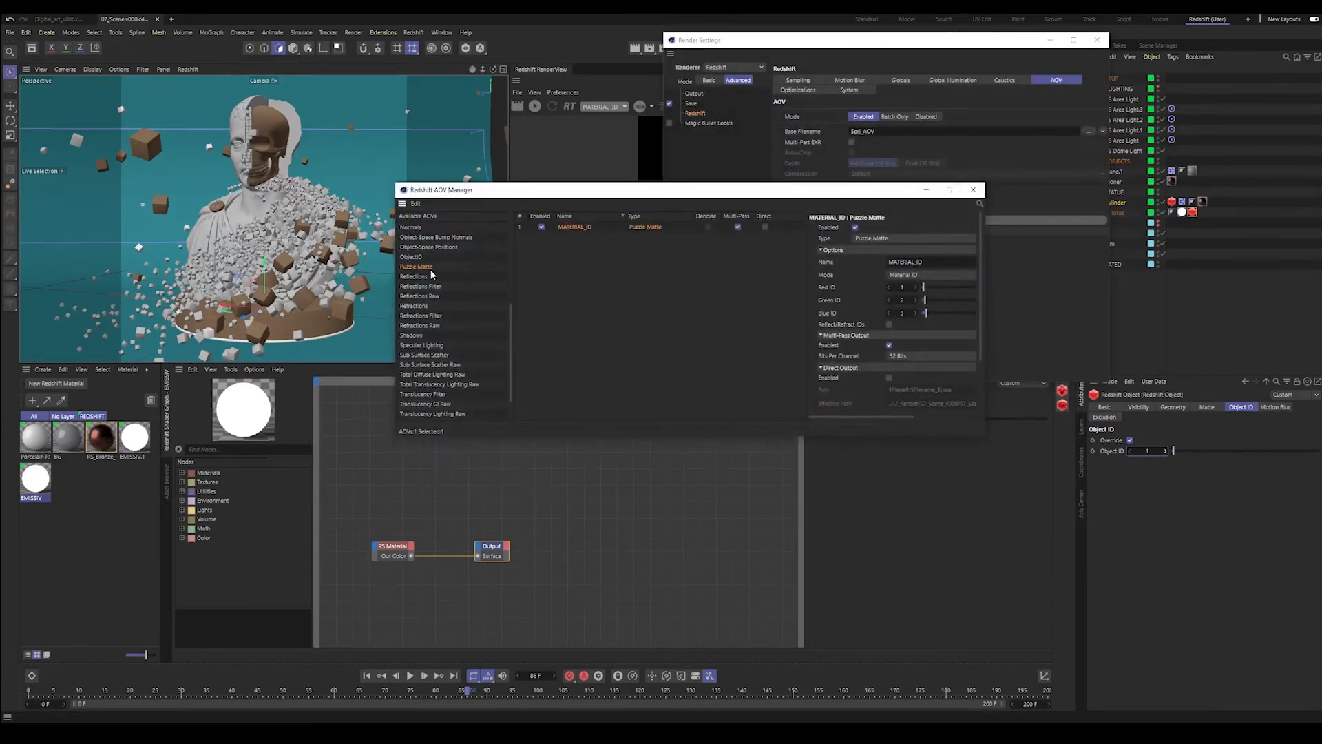
left_click_drag(578, 268, 576, 268)
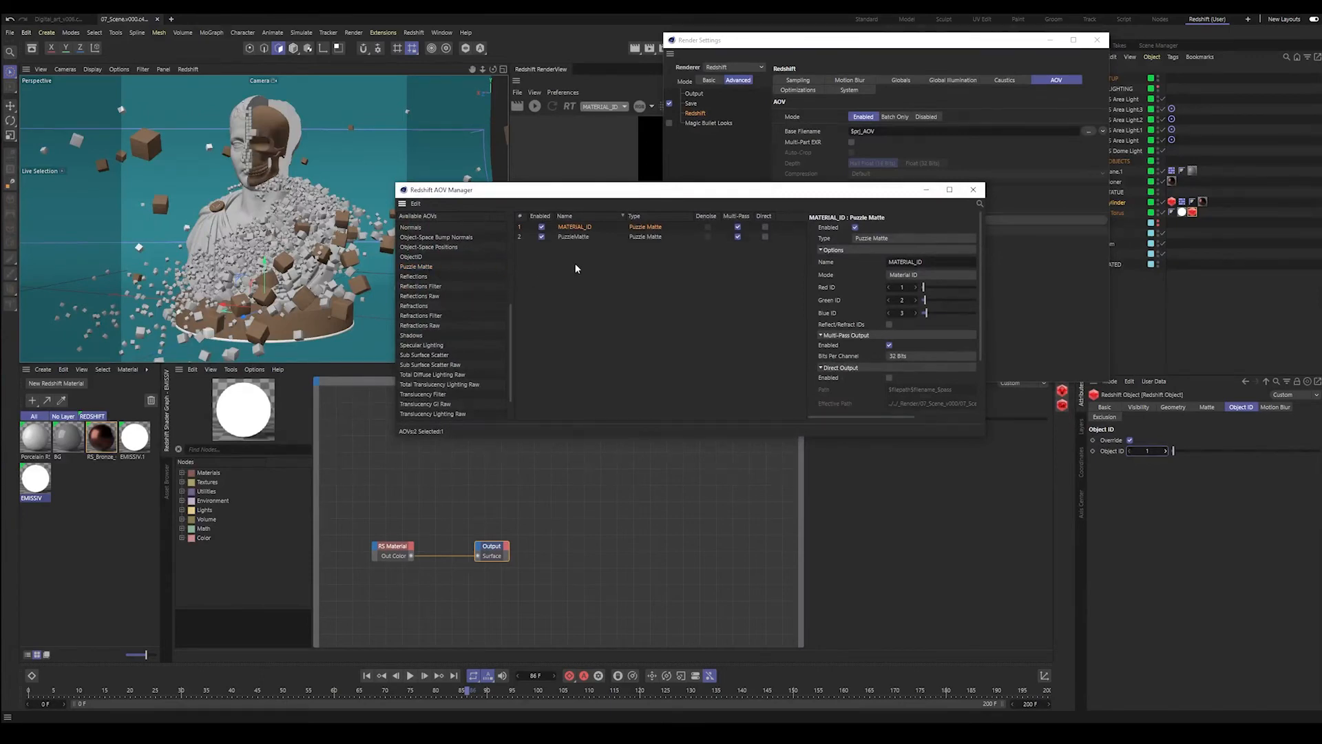
left_click(582, 236)
left_click(929, 262)
type("CYLINDRE_IS")
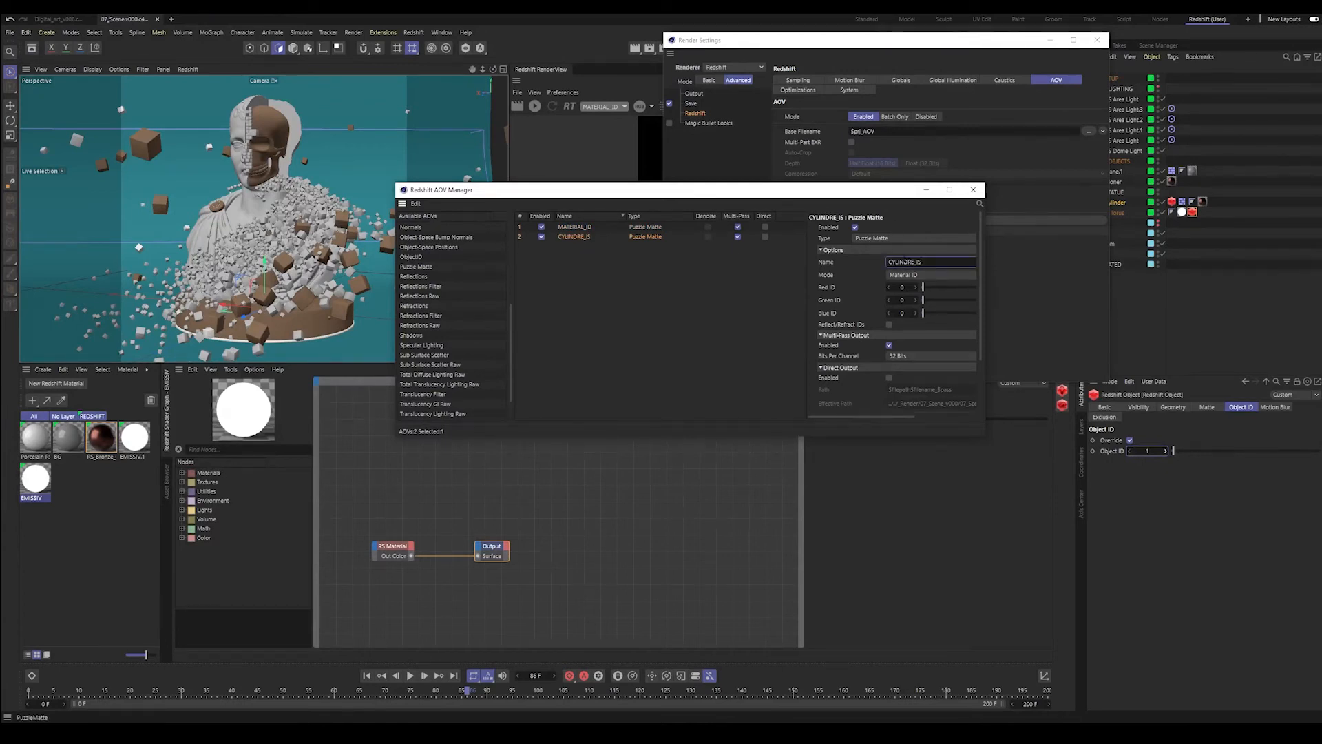
- Switch the new Puzzle Matte's mode to Object ID and set its Green ID to 1
left_click(838, 278)
left_click(964, 277)
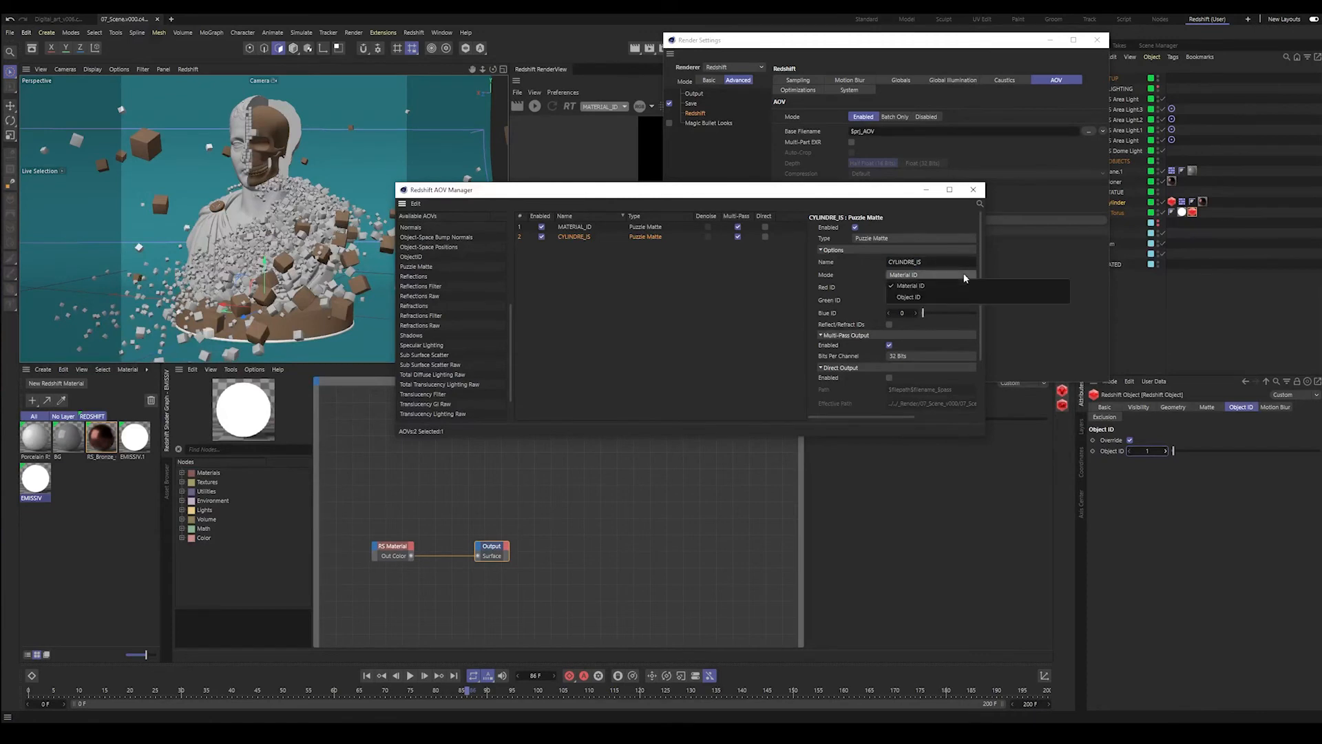
left_click(927, 300)
left_click(916, 300)
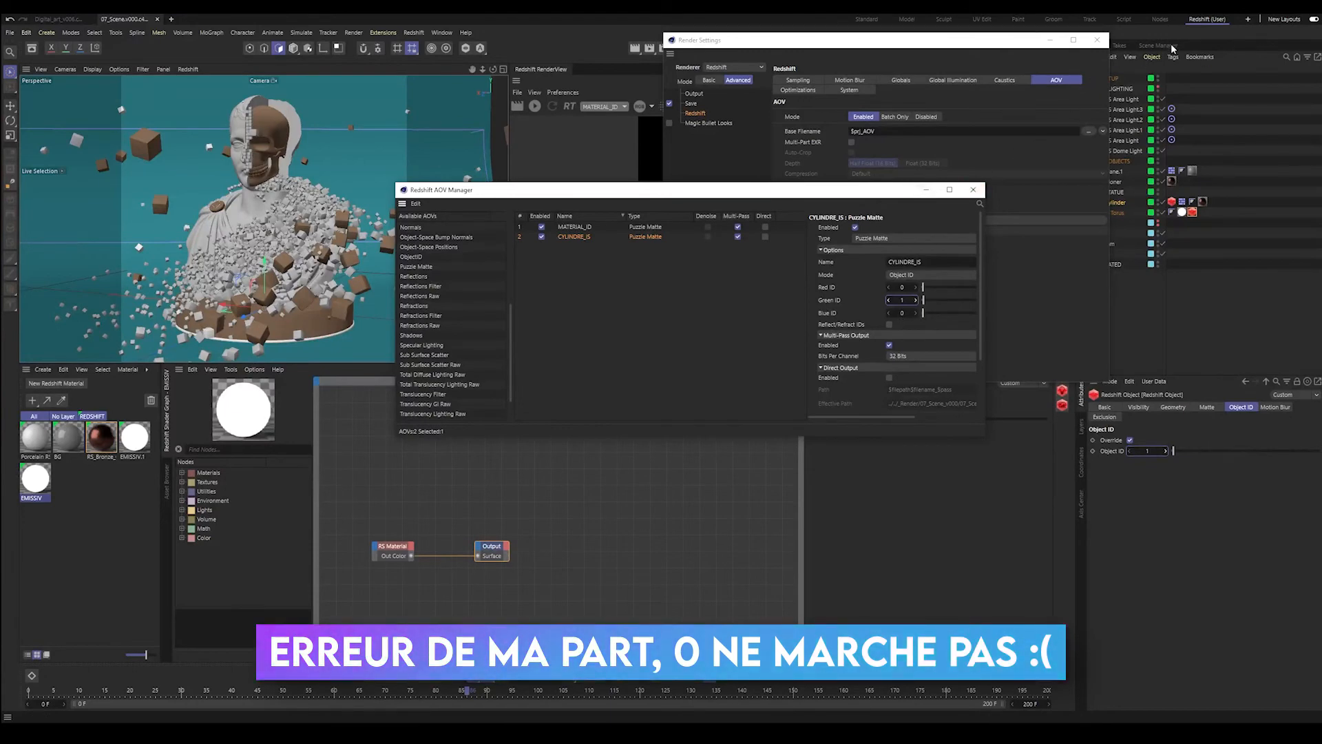
- Render the frame to the Picture Viewer and compare the CYLINDRE_ID and MATERIAL_ID passes as single passes
key("shift+r")
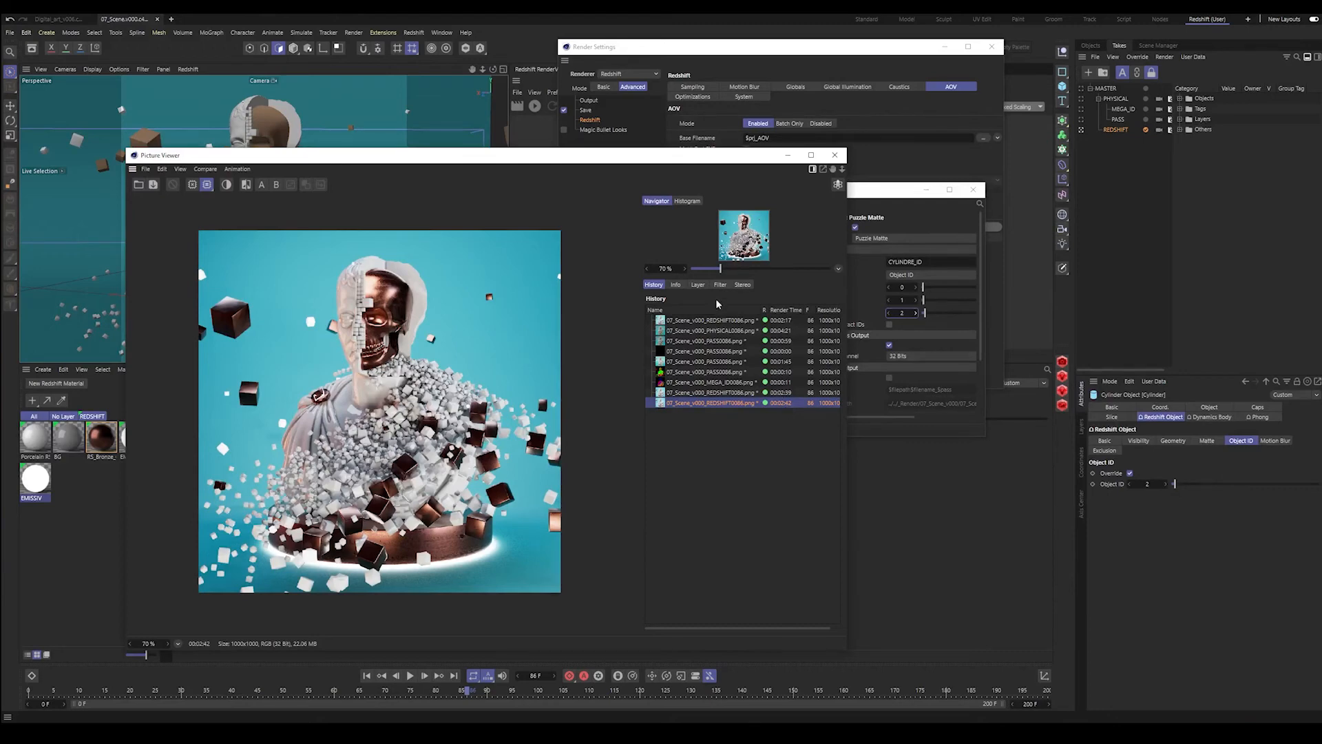
left_click(698, 284)
left_click(677, 307)
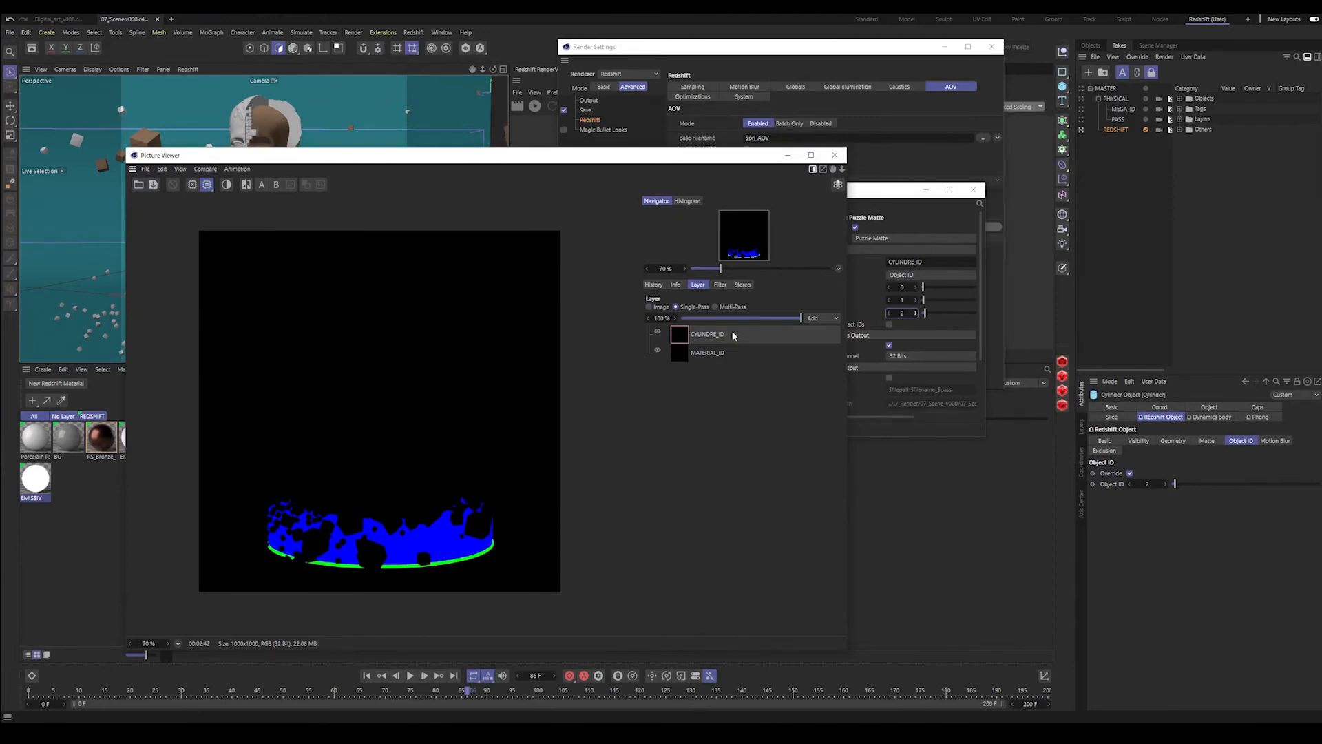
left_click(700, 353)
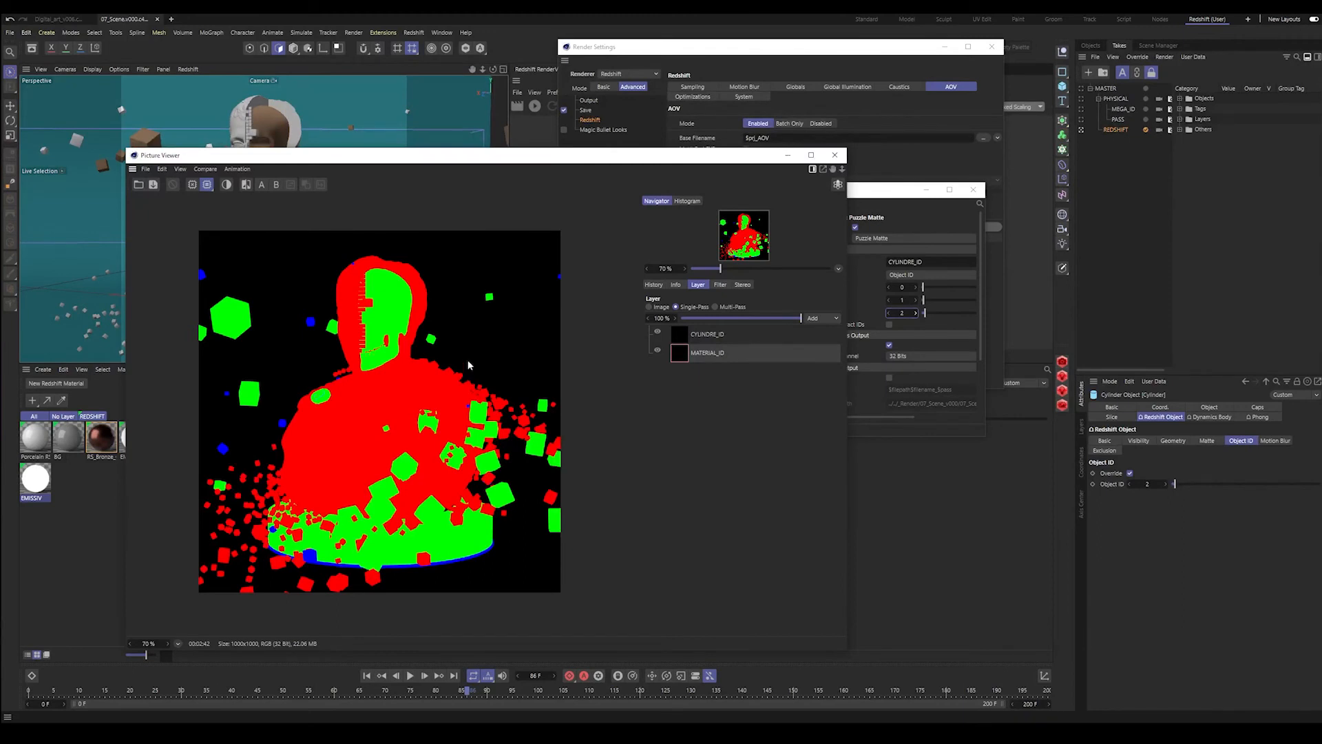
left_click(732, 335)
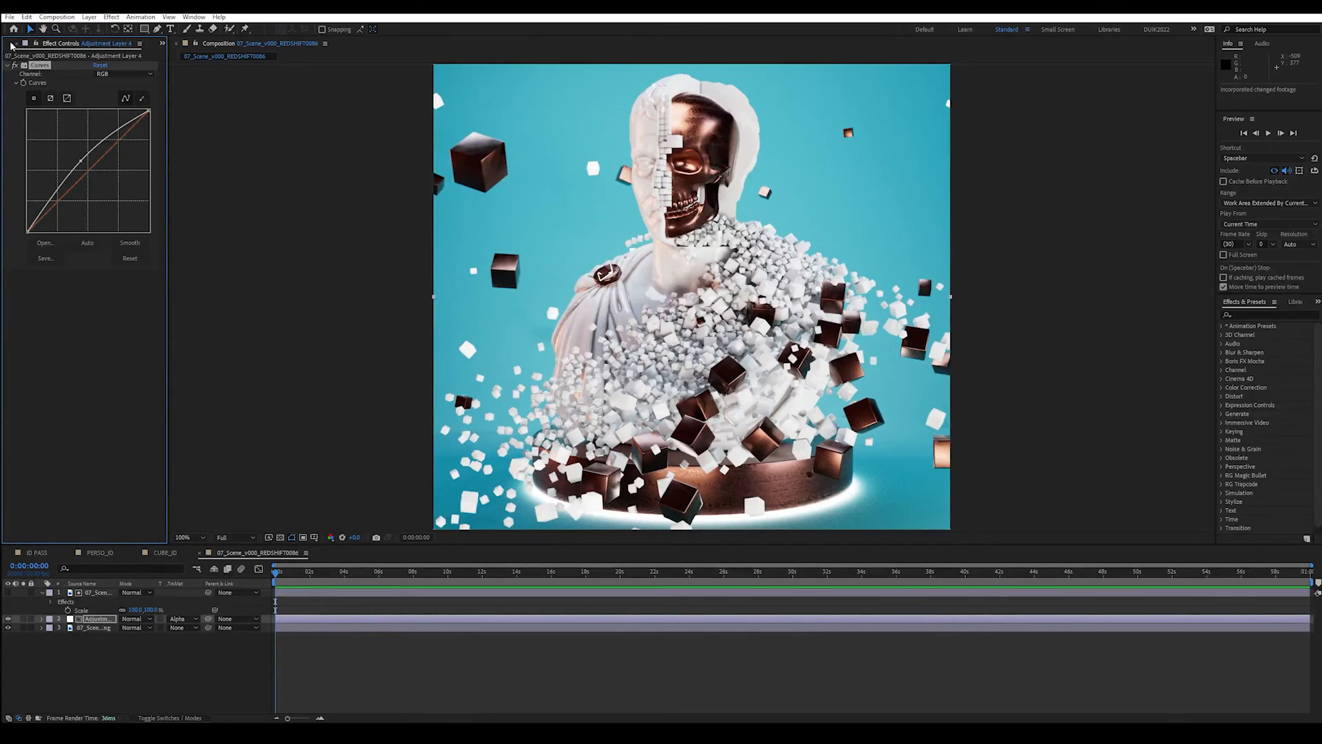
- Switch to After Effects, import the cylinder ID pass from the REDSHIFT render folder and place it as the topmost layer
left_click(11, 45)
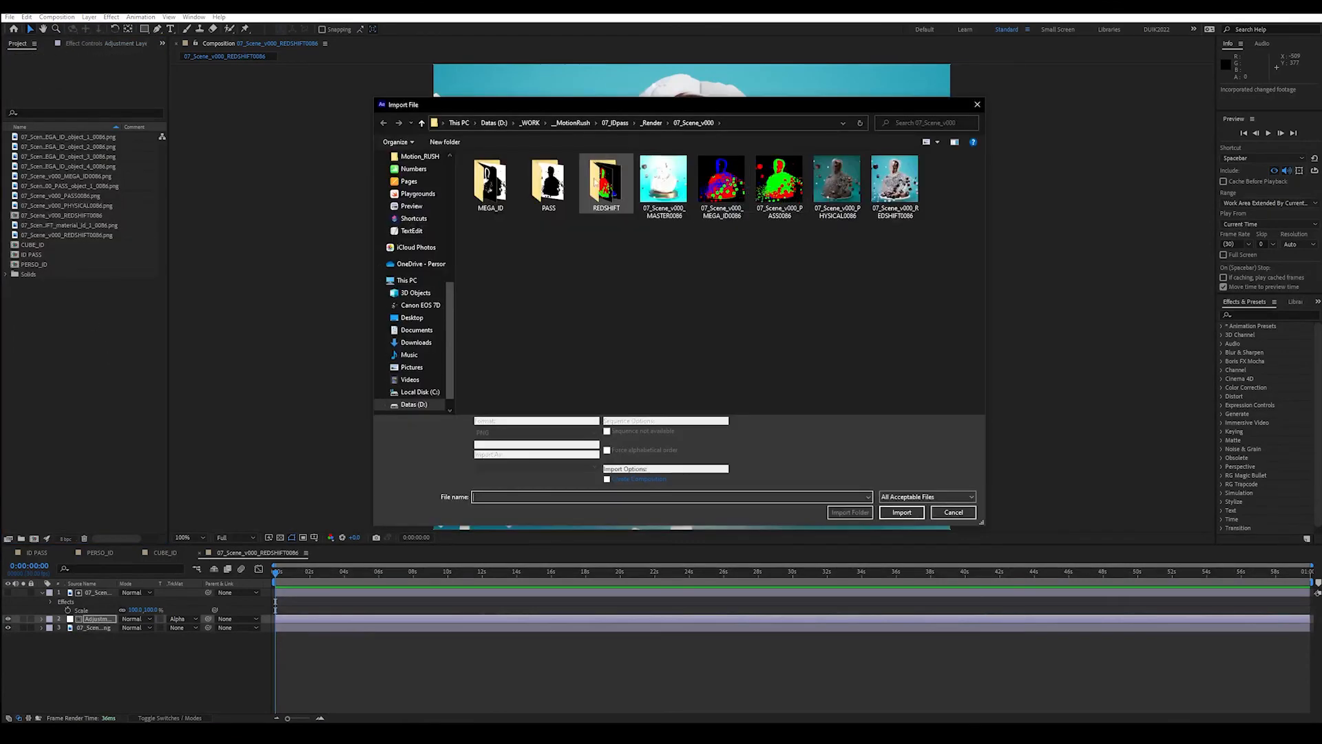
double_click(607, 180)
left_click(559, 175)
double_click(560, 180)
left_click_drag(69, 225, 98, 593)
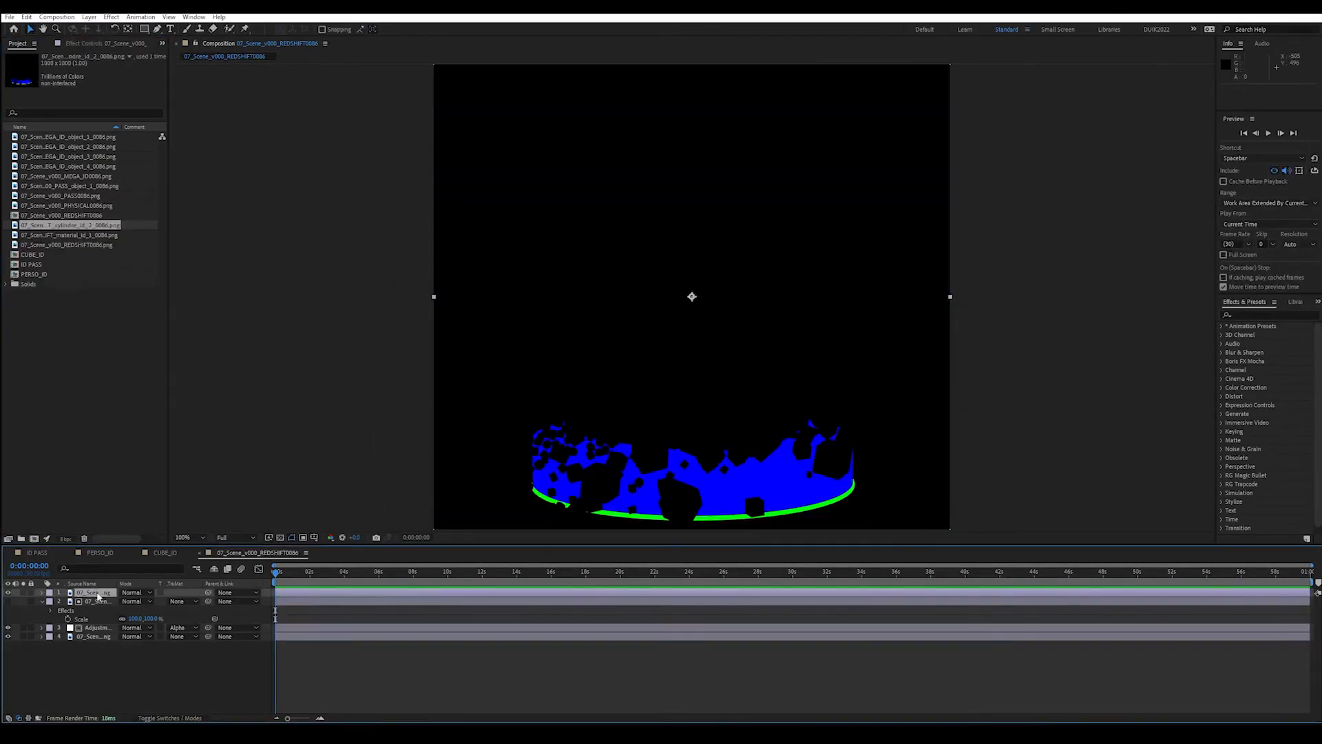
- Create an adjustment layer and place it directly beneath the cylinder ID pass
right_click(96, 683)
mouse_move(137, 558)
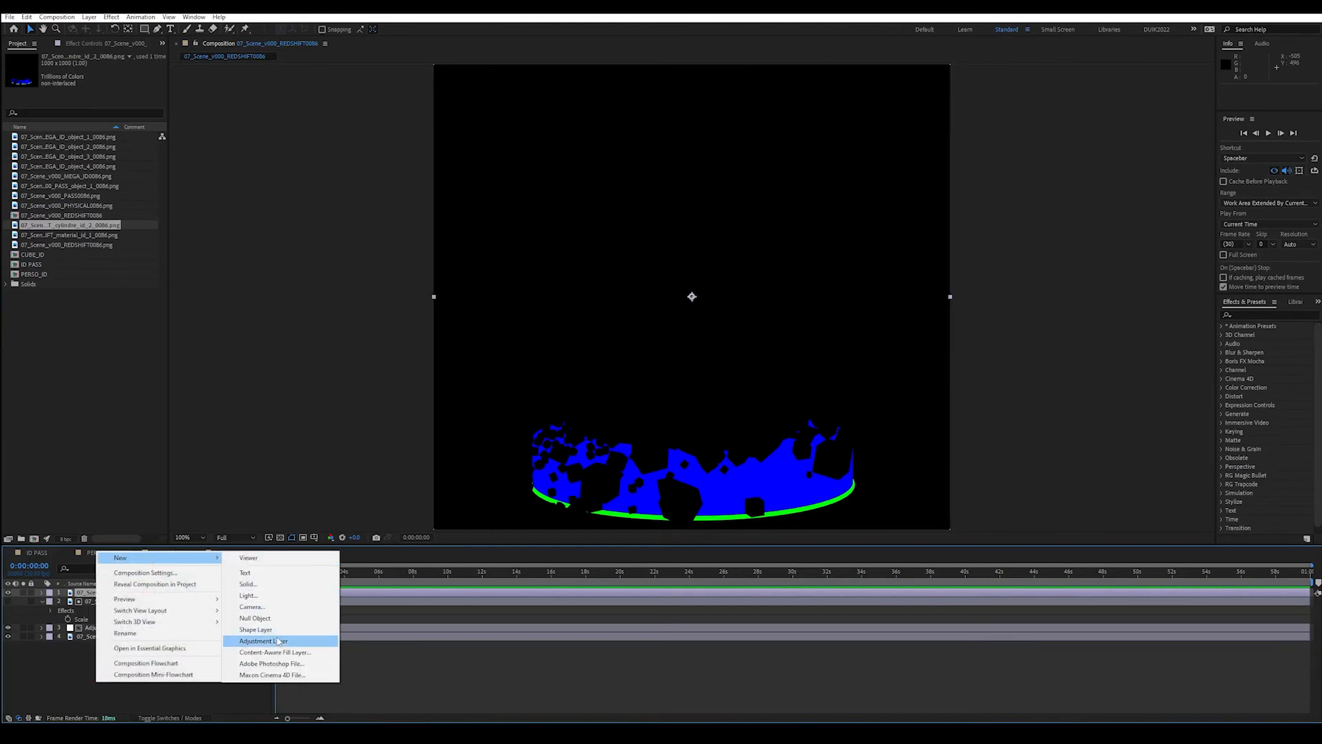
left_click(254, 640)
left_click_drag(97, 602, 200, 598)
- Apply Shift Channels to the cylinder ID pass and take its alpha from Blue
key("F3")
key("ctrl+space")
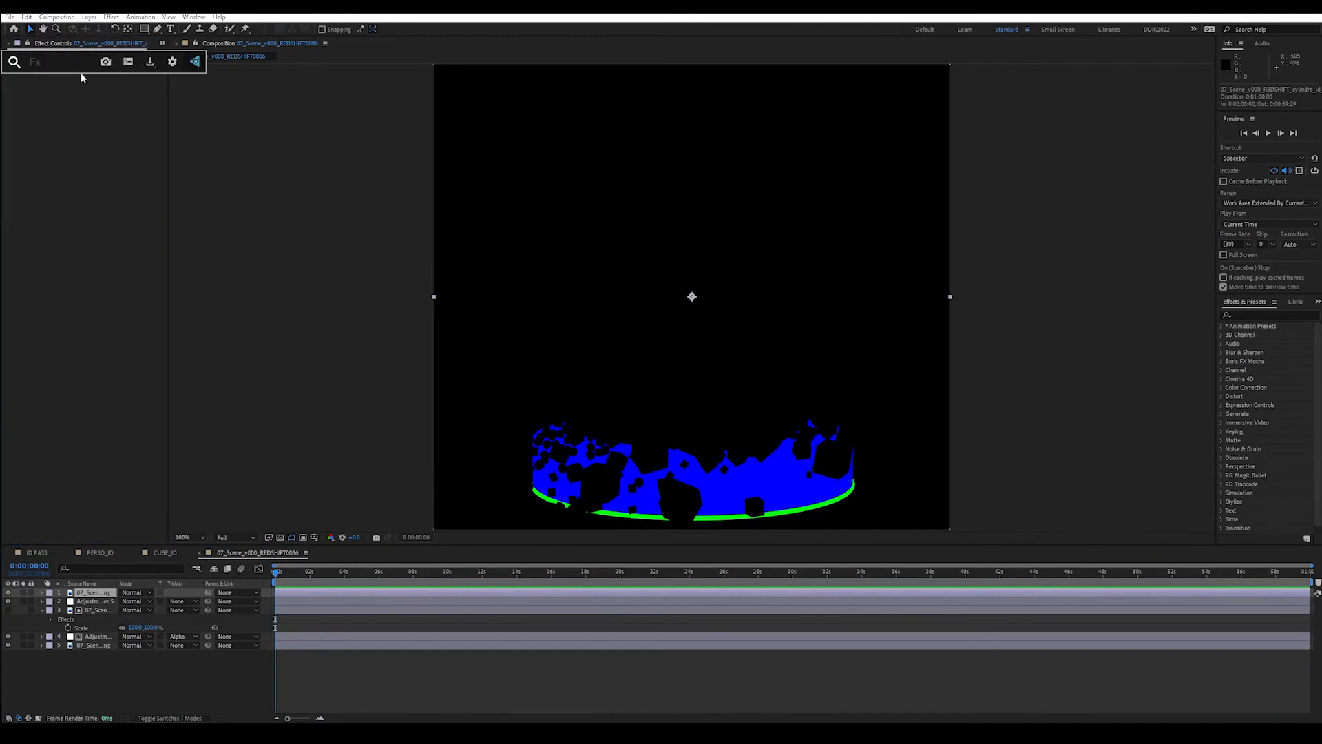
type("shif")
key("Return")
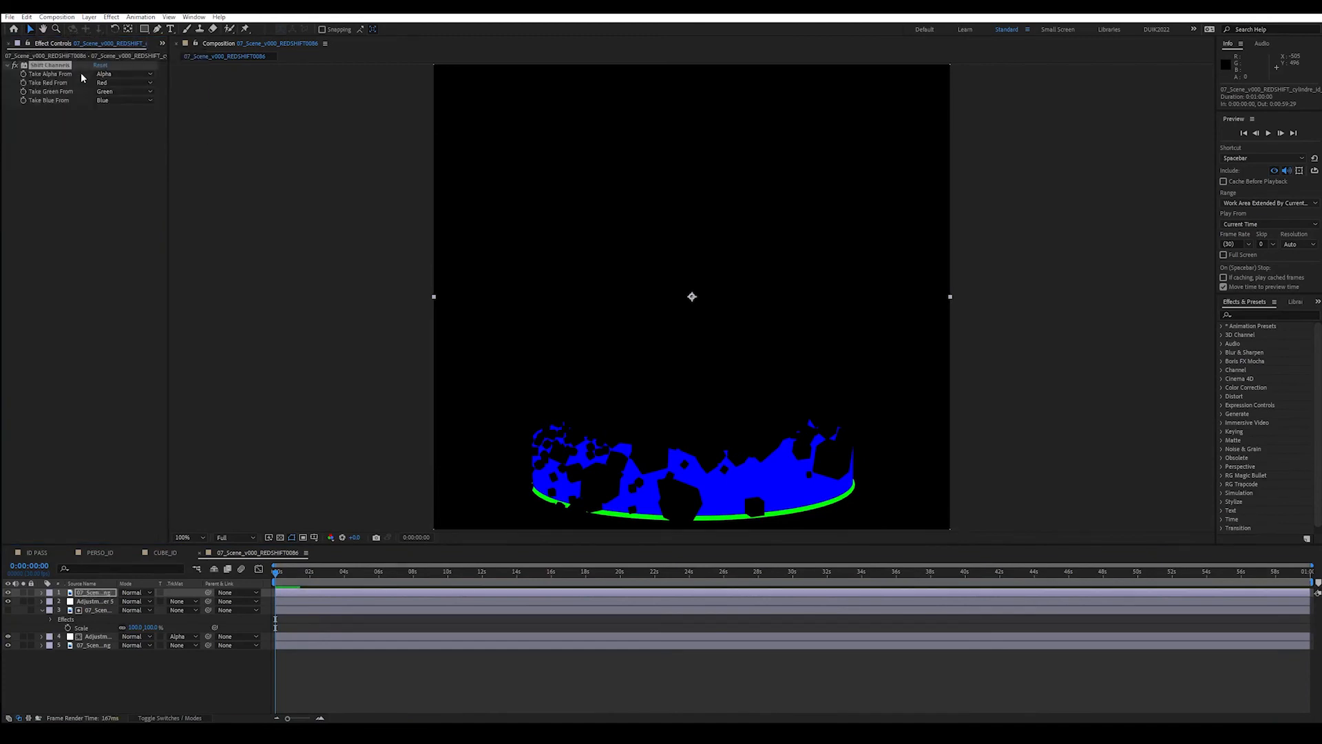
left_click(123, 74)
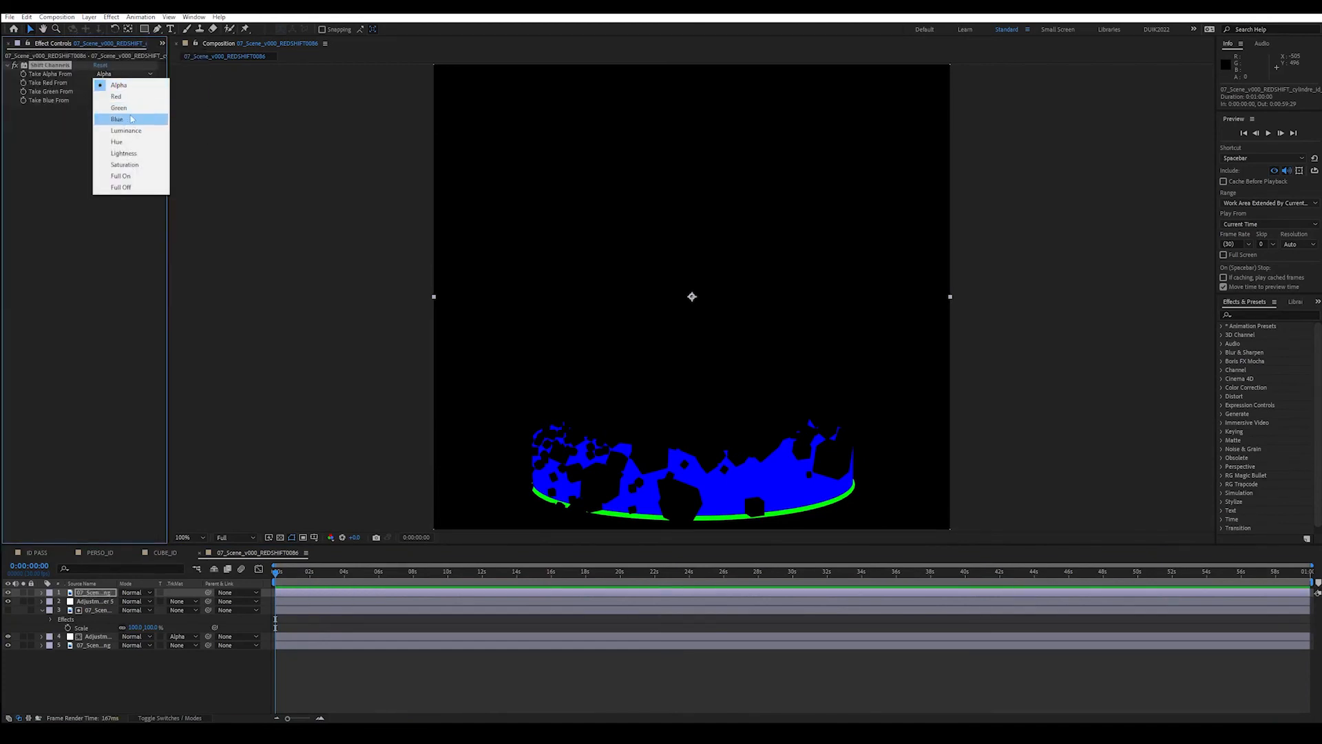
left_click(130, 117)
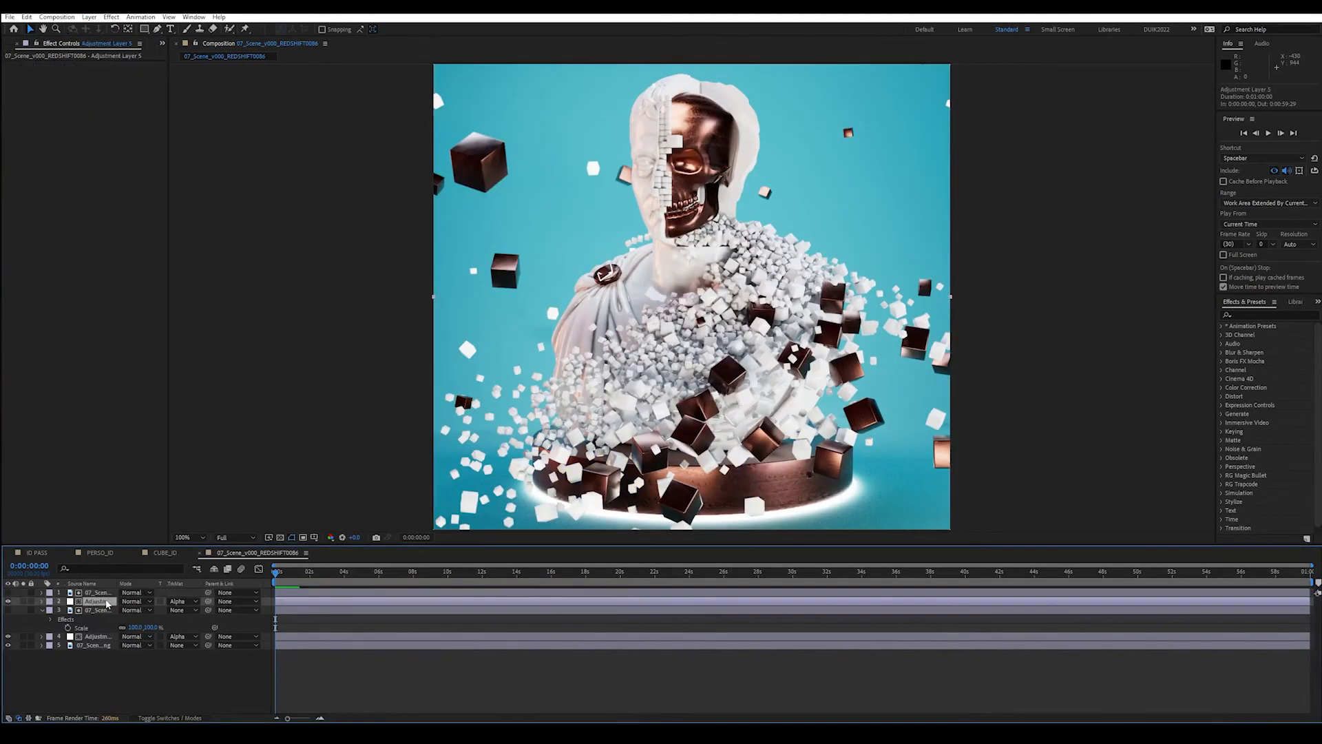
- Apply a Curves effect to the new adjustment layer and raise the midtones to brighten the bronze base
right_click(96, 189)
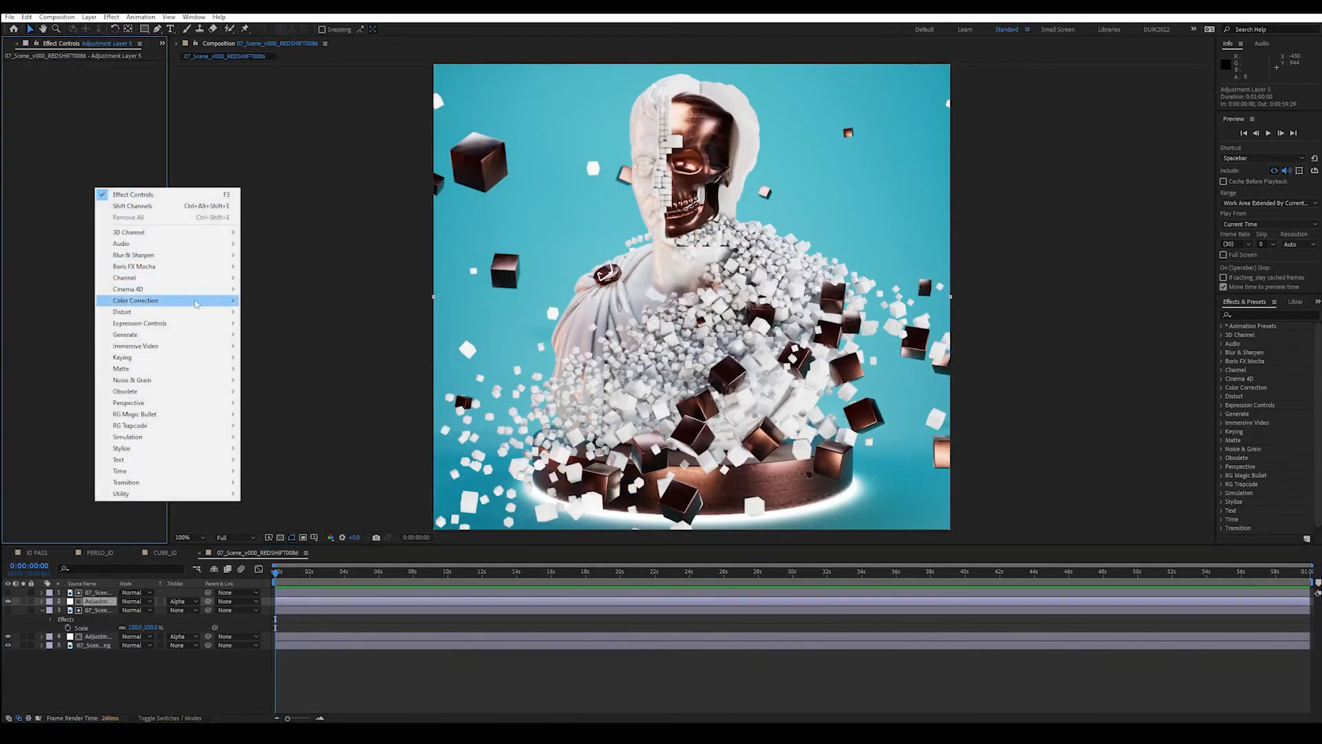
mouse_move(196, 304)
left_click(296, 501)
left_click_drag(69, 190, 62, 163)
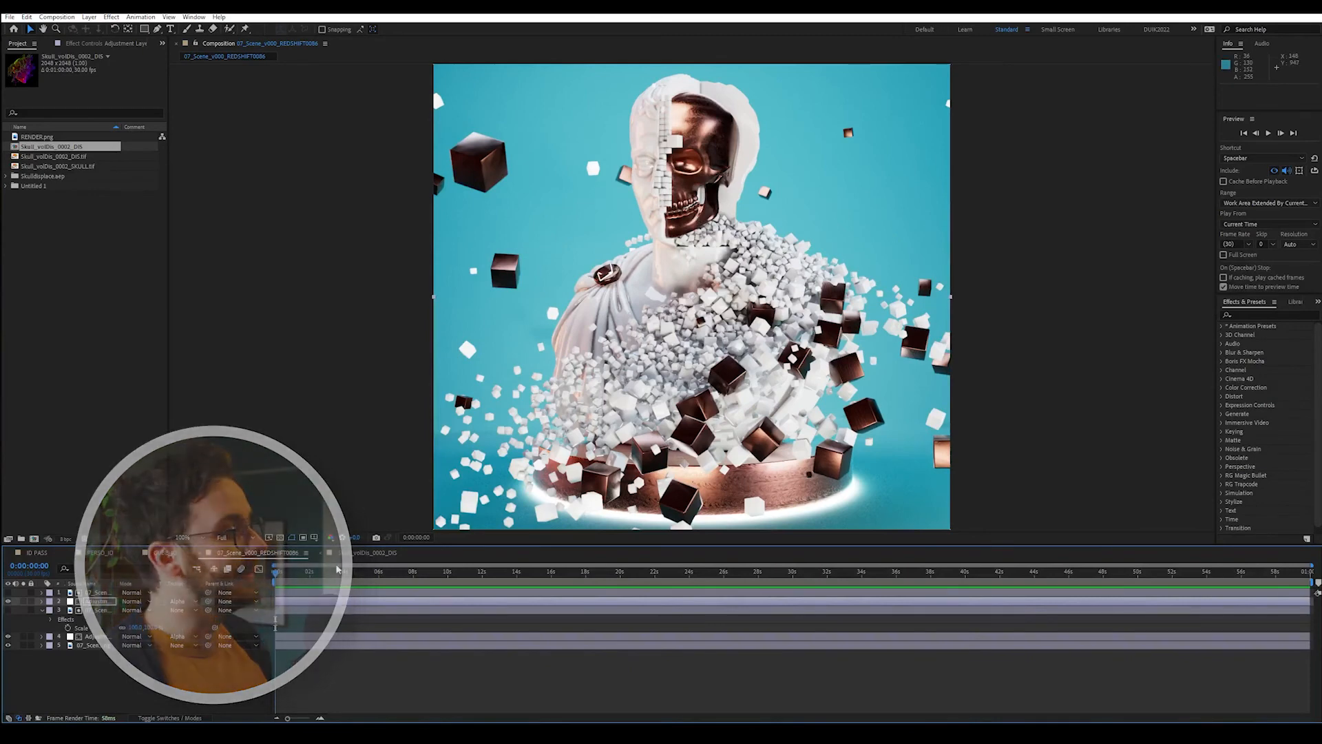
- Open the Skull_volDis_0002_DIS composition and move the smoke layer beneath the skull layer
left_click(366, 554)
scroll(708, 259, "down", 3)
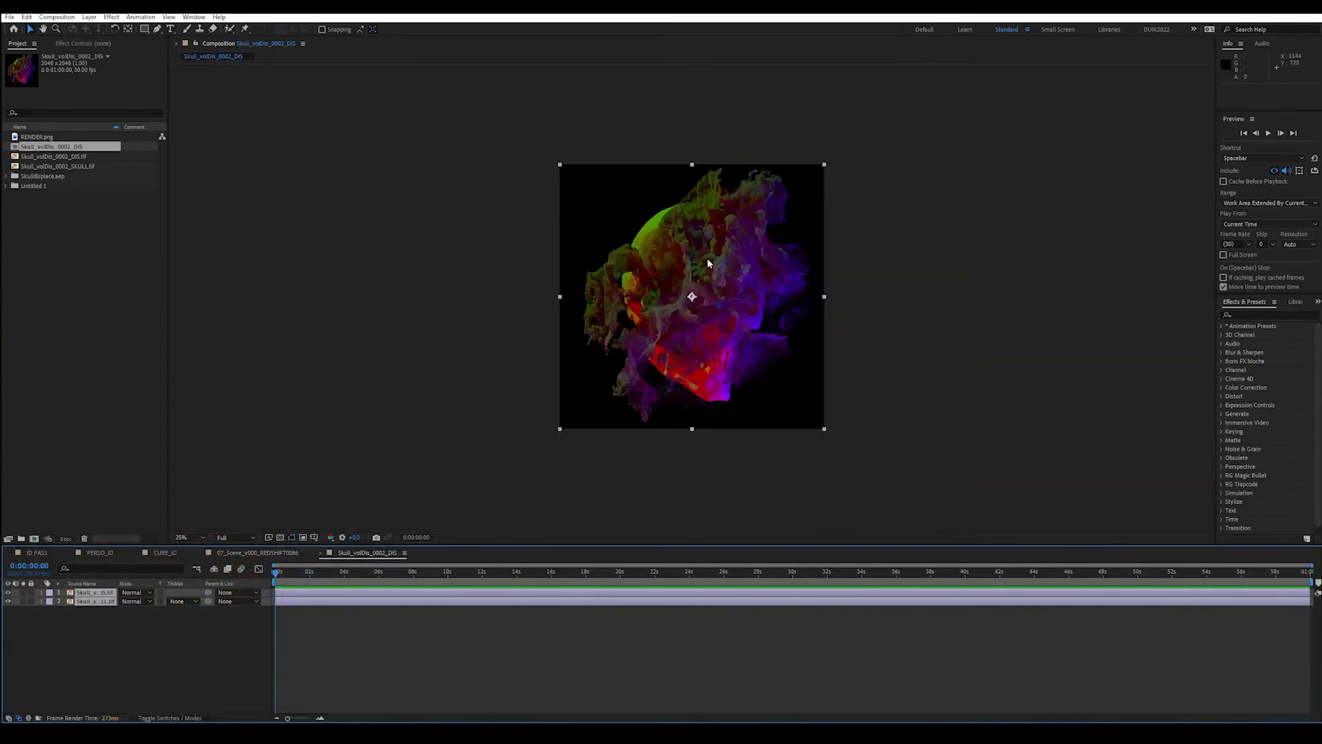
scroll(707, 259, "up", 1)
left_click_drag(95, 592, 97, 617)
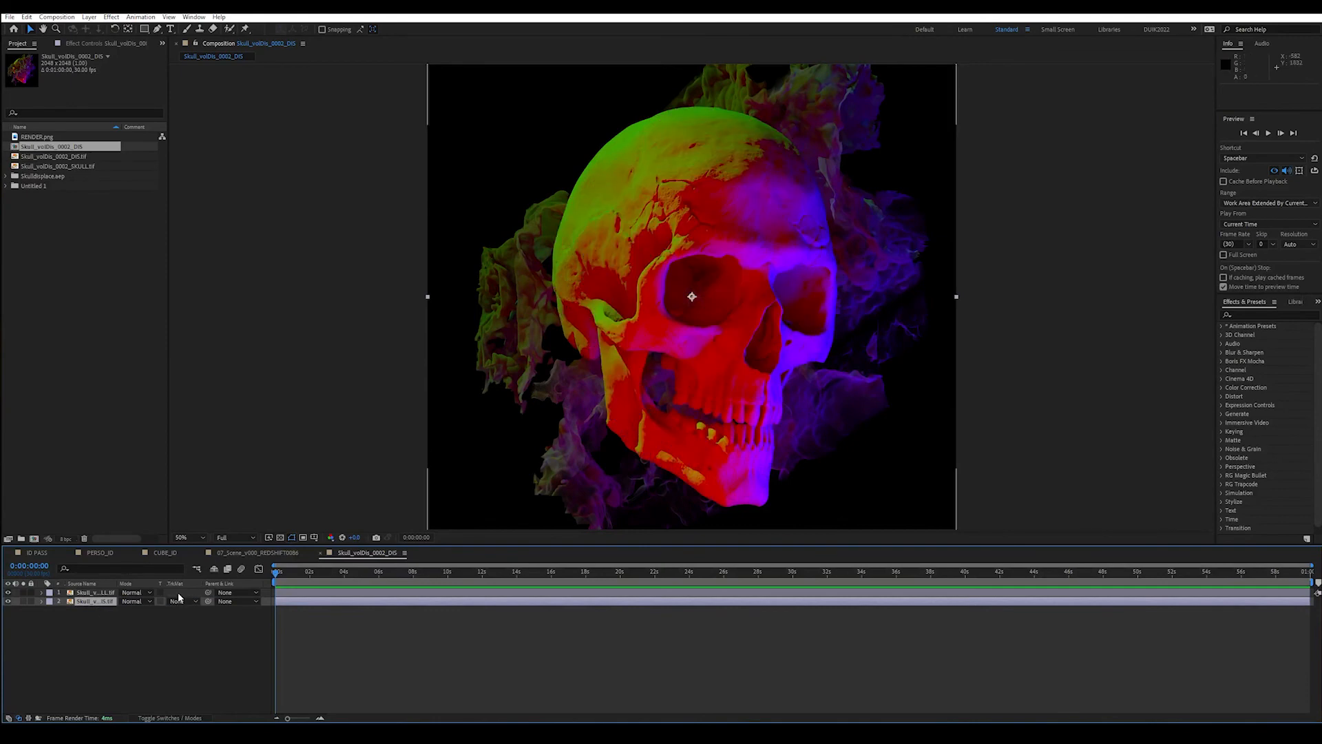
- View the skull composition's red, green and blue channels one at a time
left_click(329, 540)
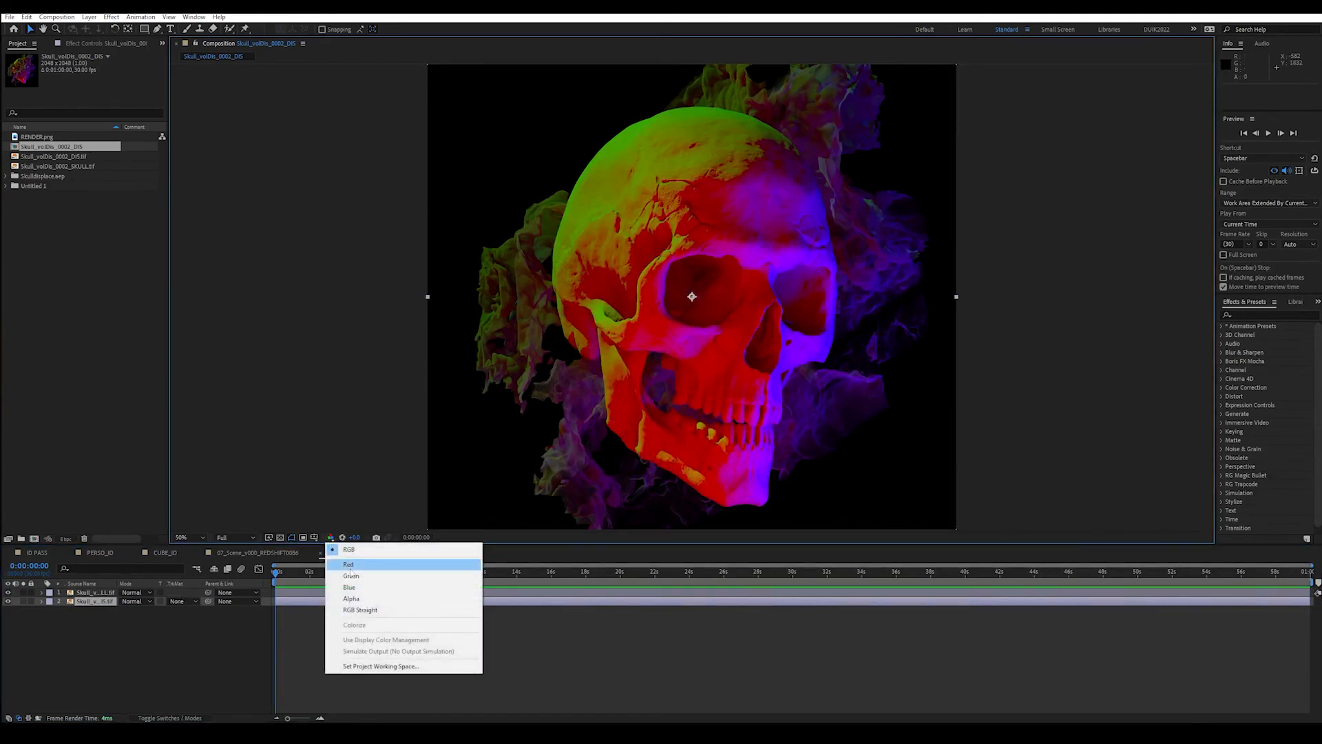
left_click(351, 561)
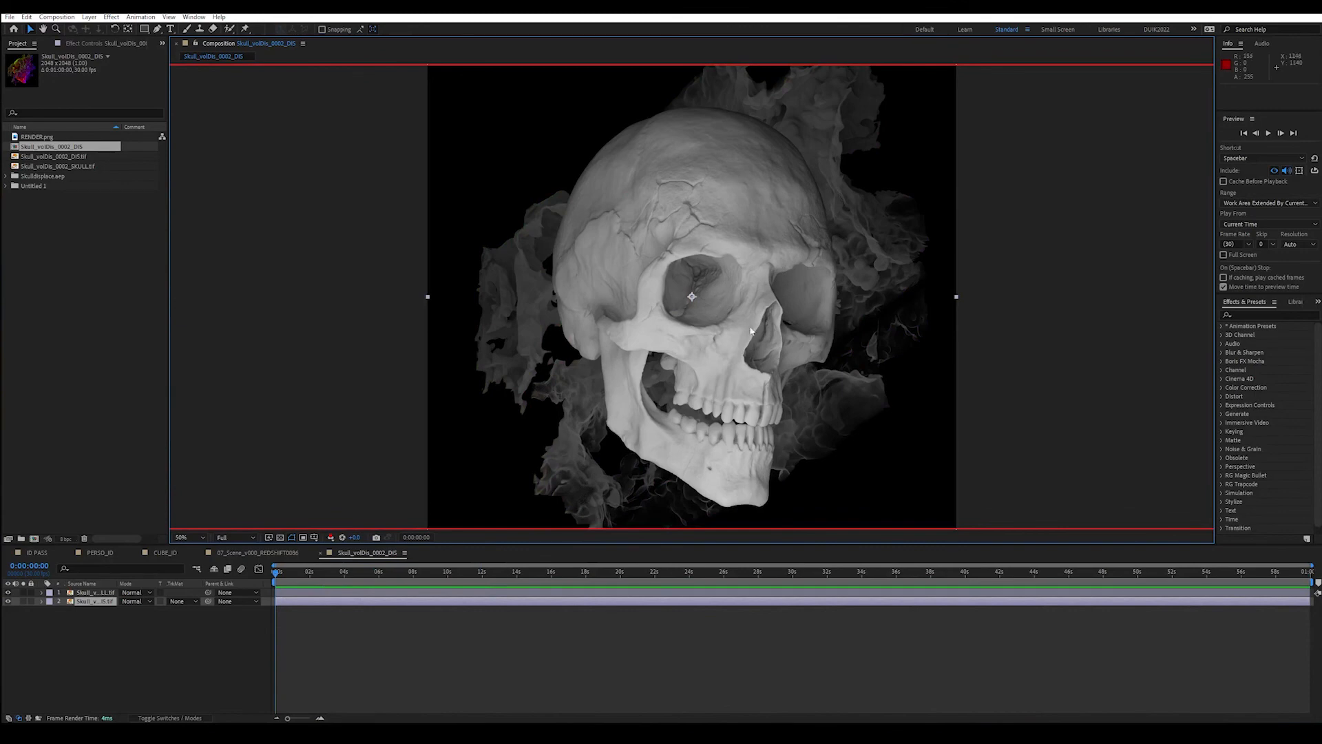
left_click(336, 540)
left_click(352, 570)
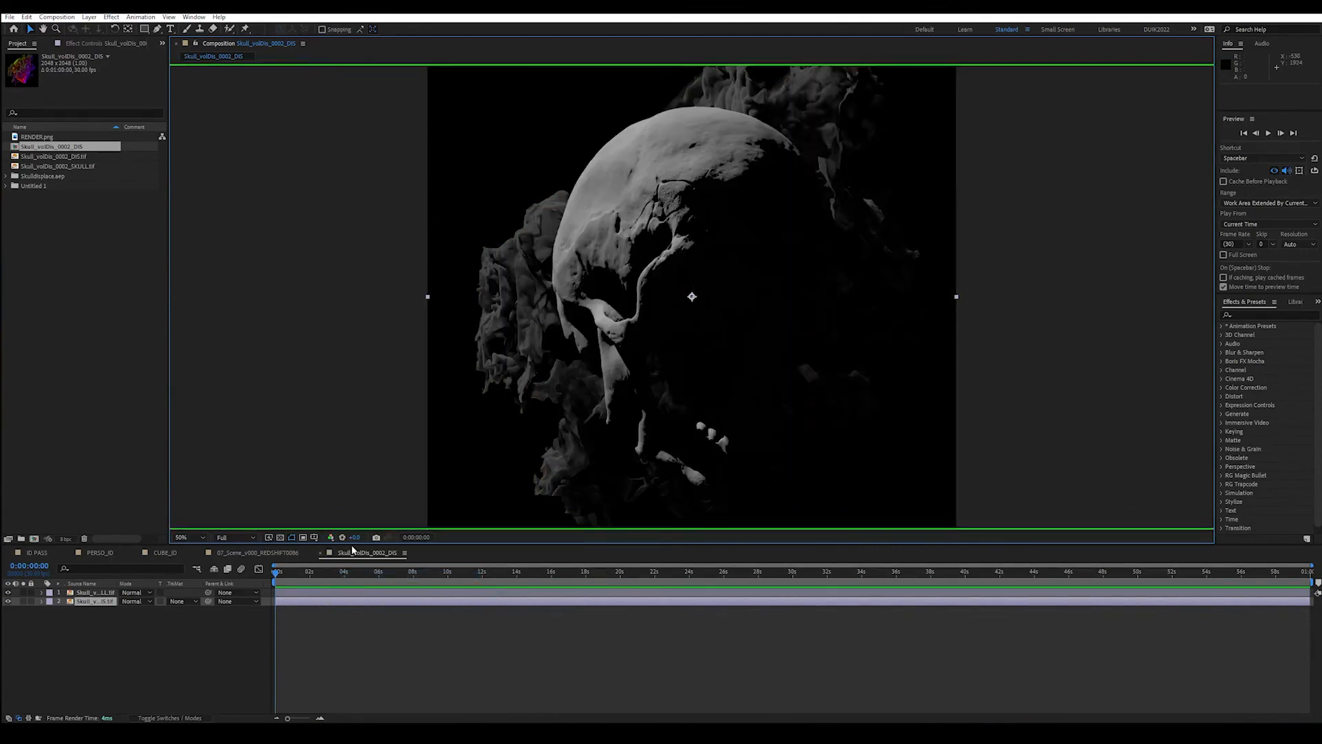
left_click(331, 538)
left_click(351, 587)
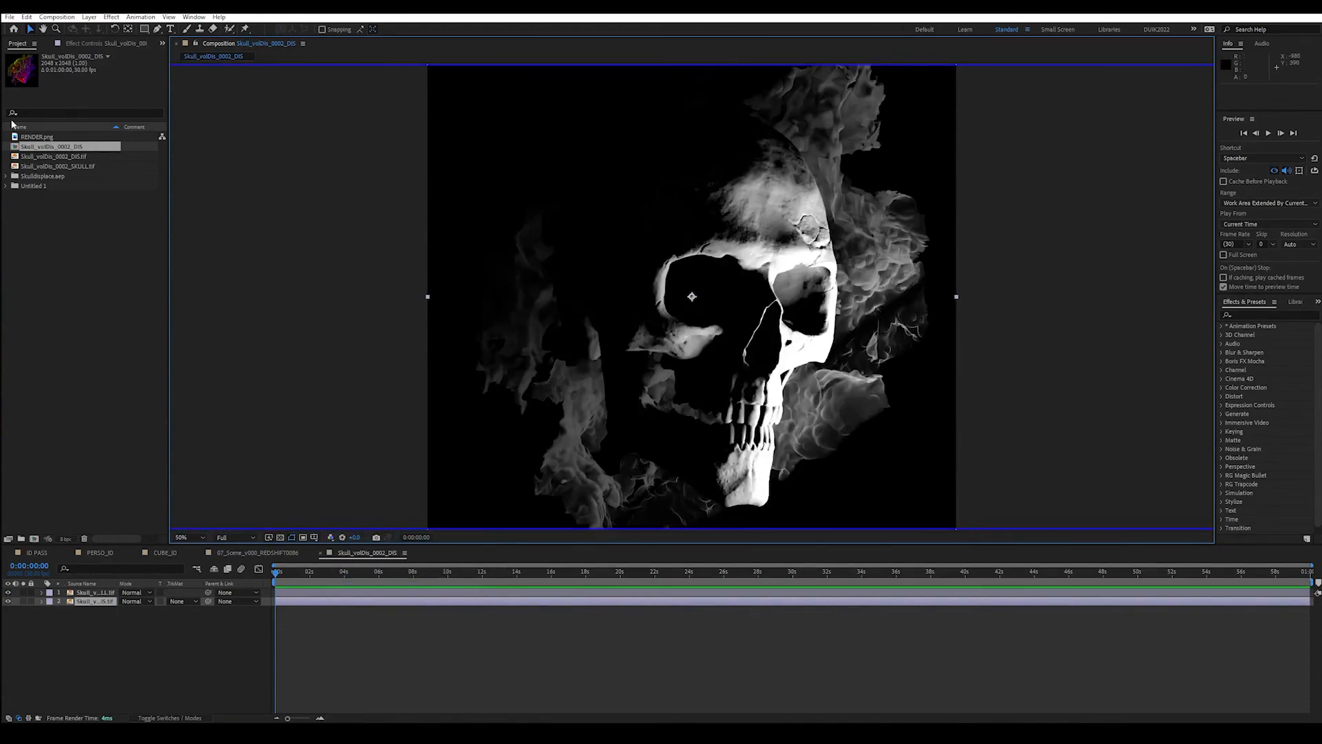
- Open the Skull_volDis composition from the Skulldisplace.aep folder and isolate the SKULL and SMOKE layers in turn
left_click(5, 177)
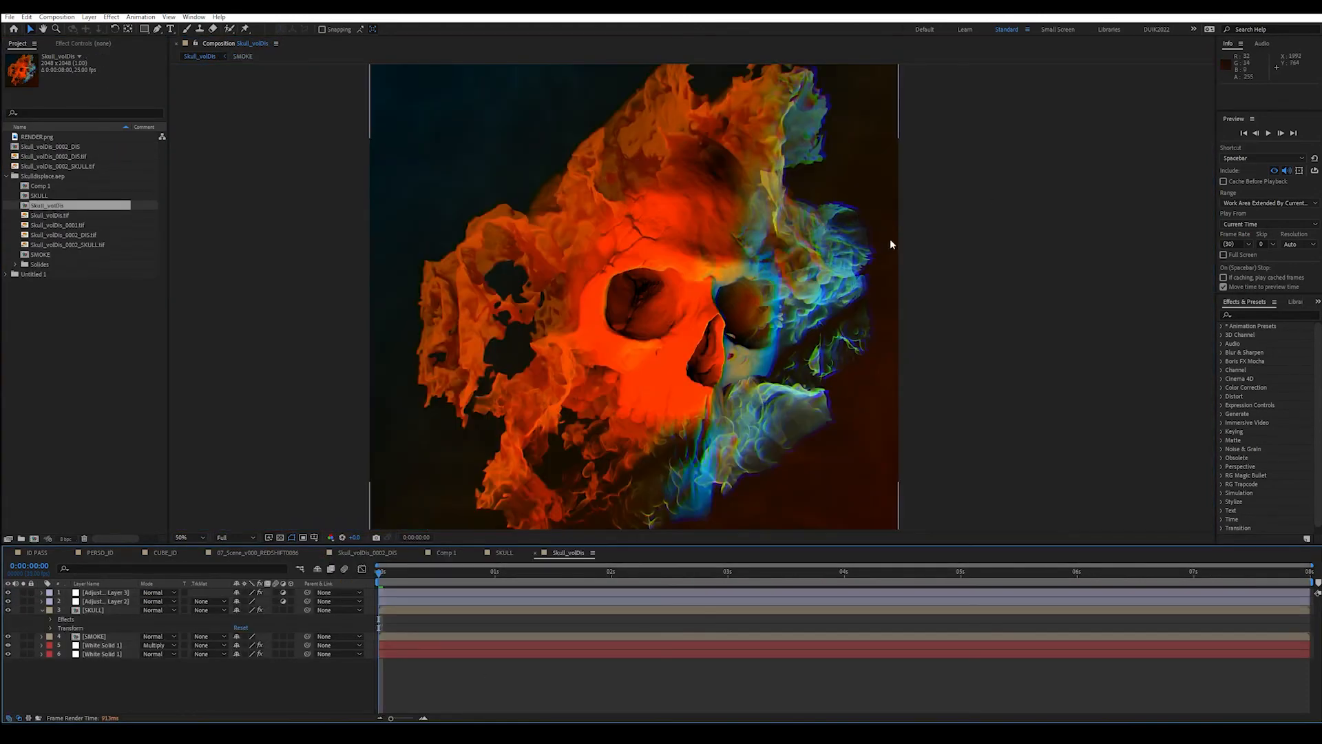
left_click(95, 610)
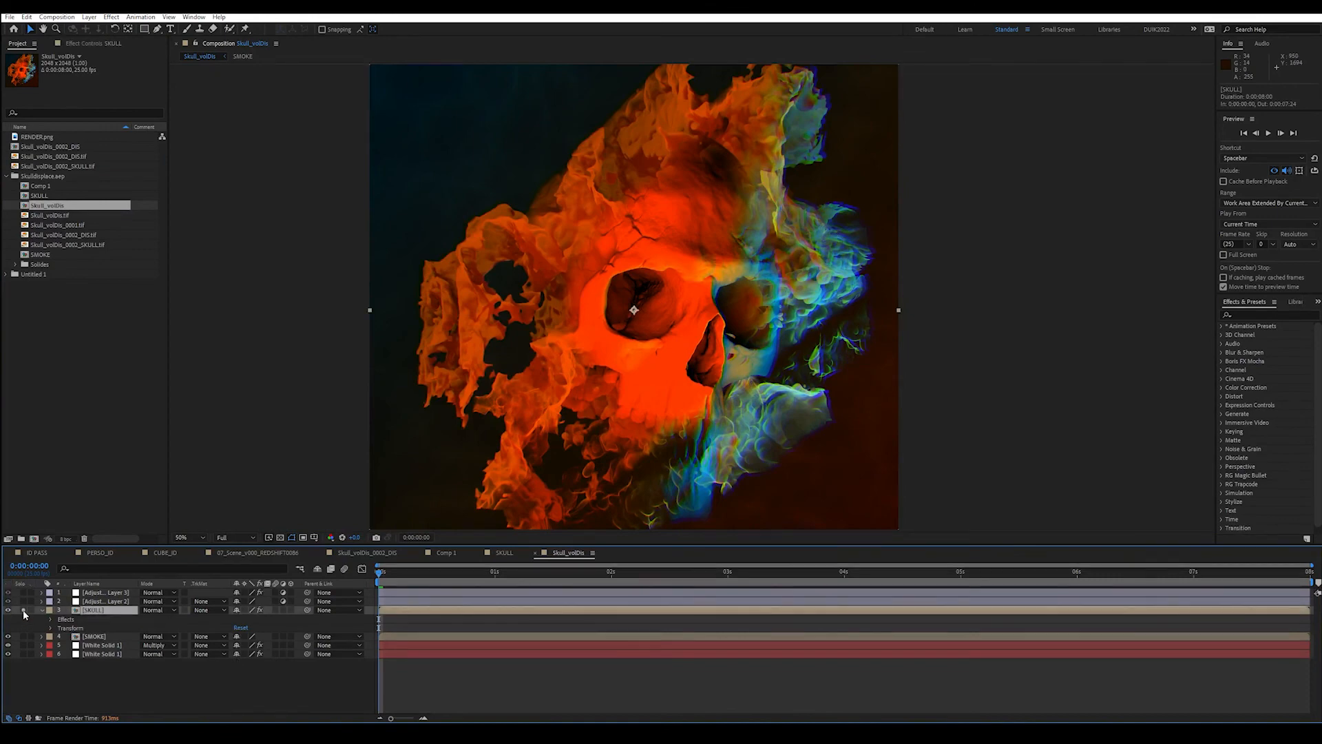
left_click(23, 611)
left_click(24, 611)
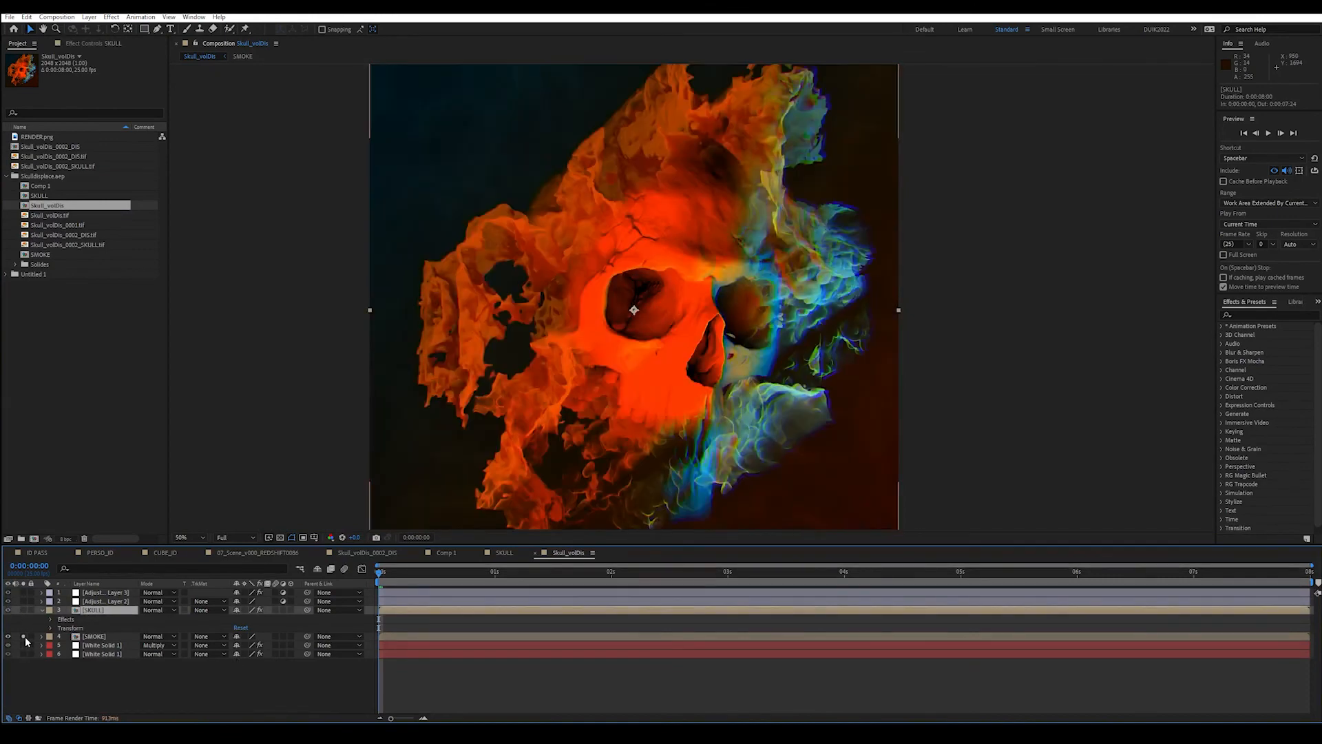
left_click(24, 638)
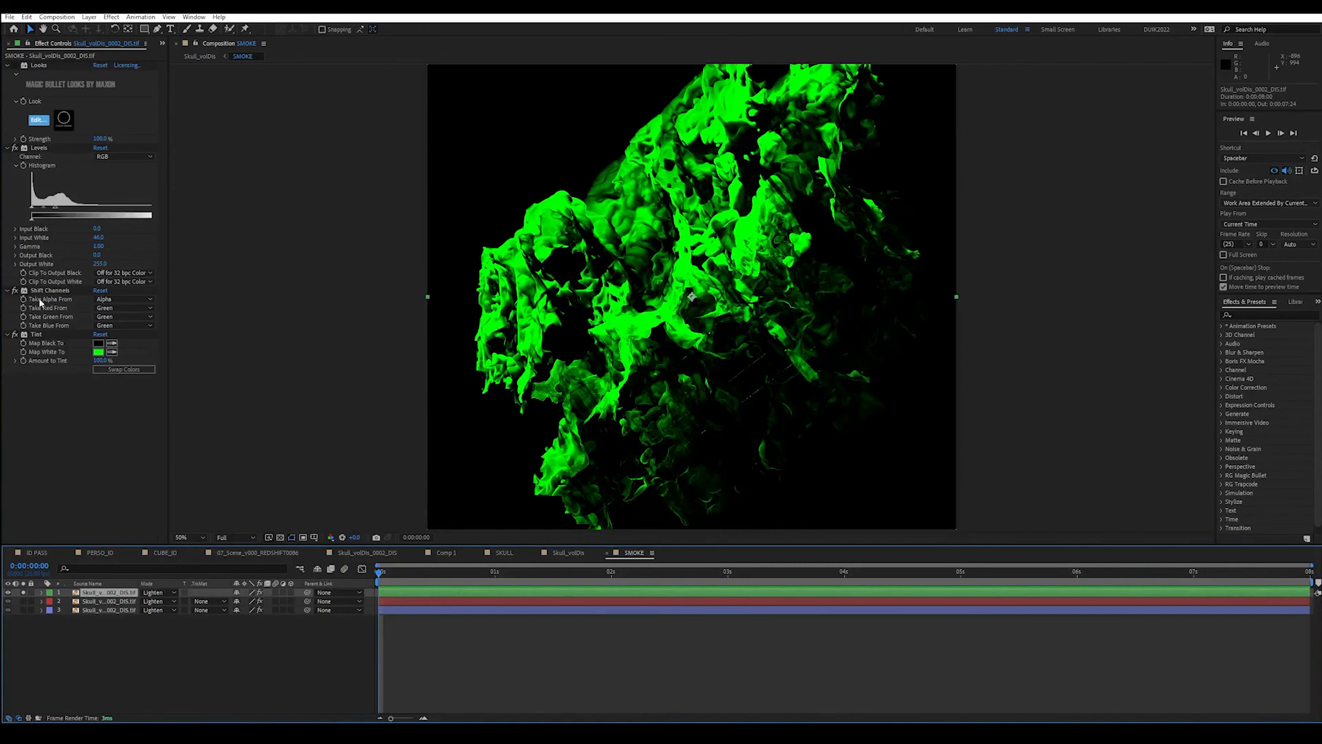
- Examine Shift Channels on the green smoke layer, unsolo that layer, and compare the raw skull render with the Skull_volDis composite
left_click(42, 292)
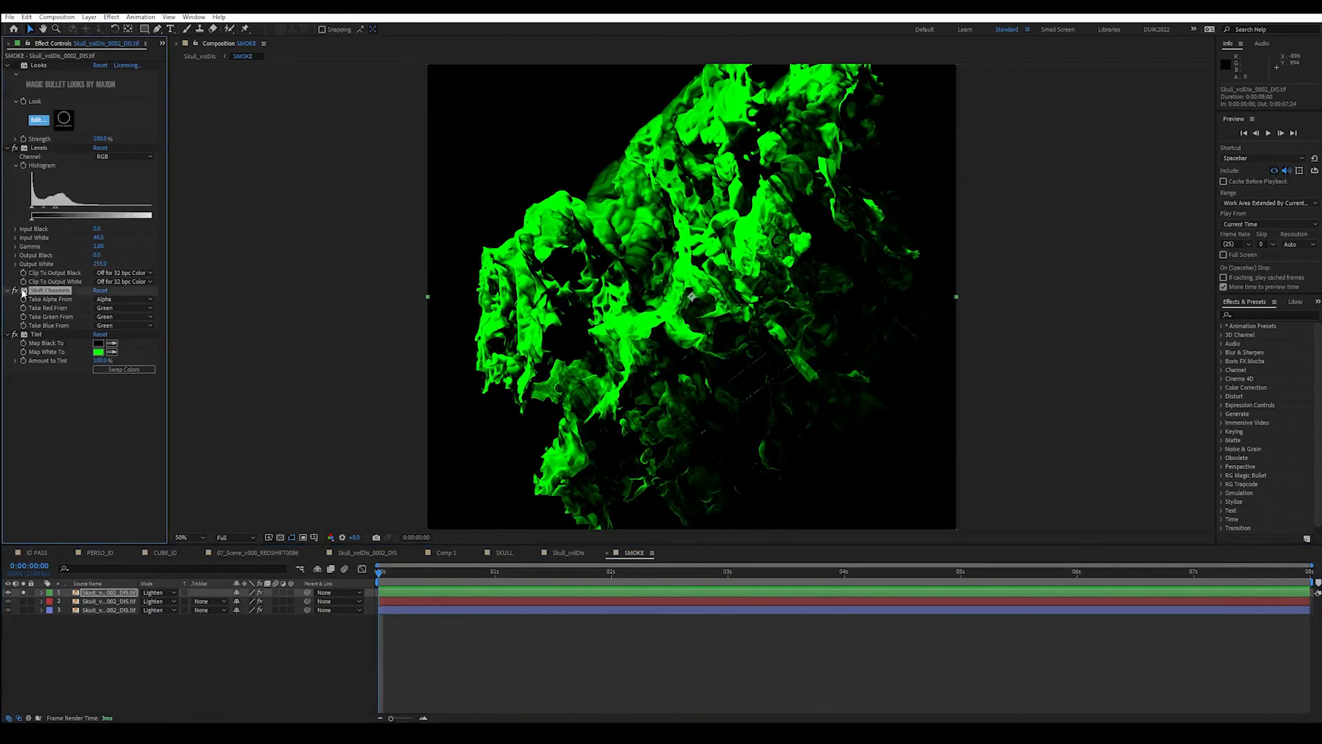
left_click(23, 592)
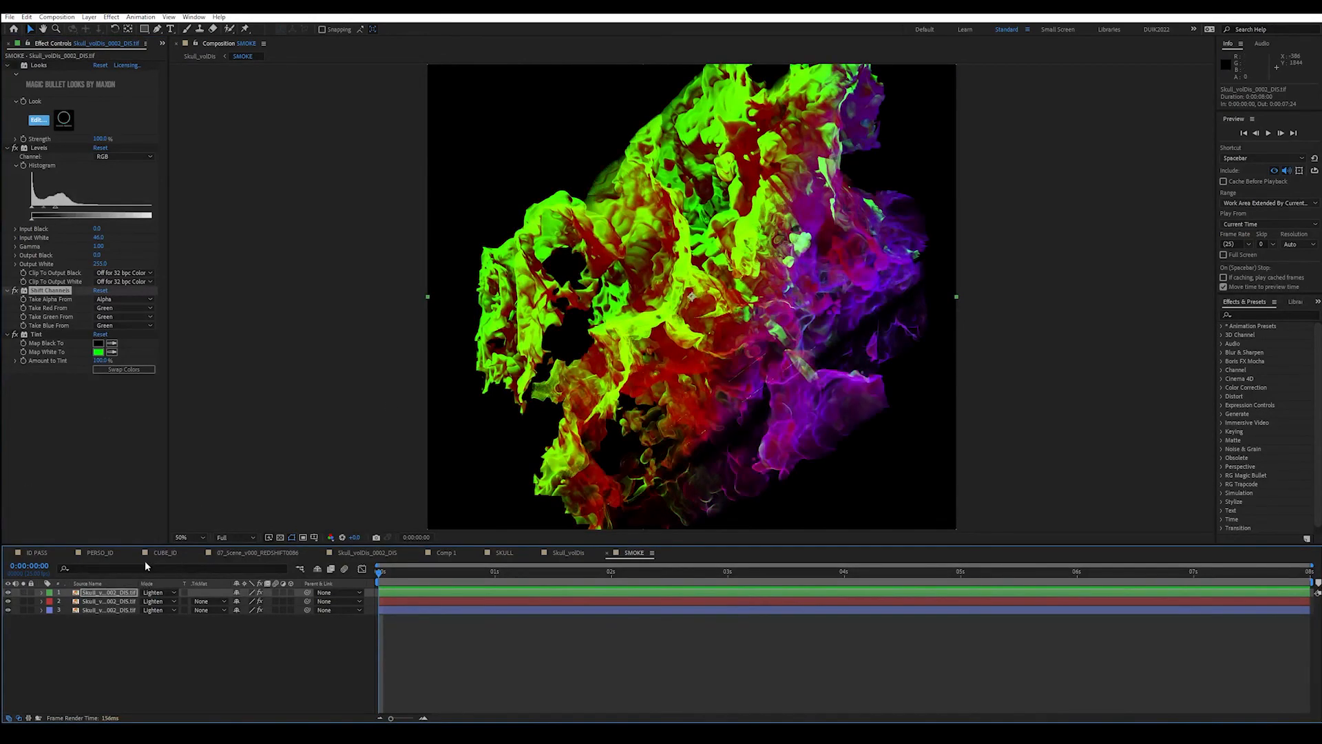
left_click(366, 553)
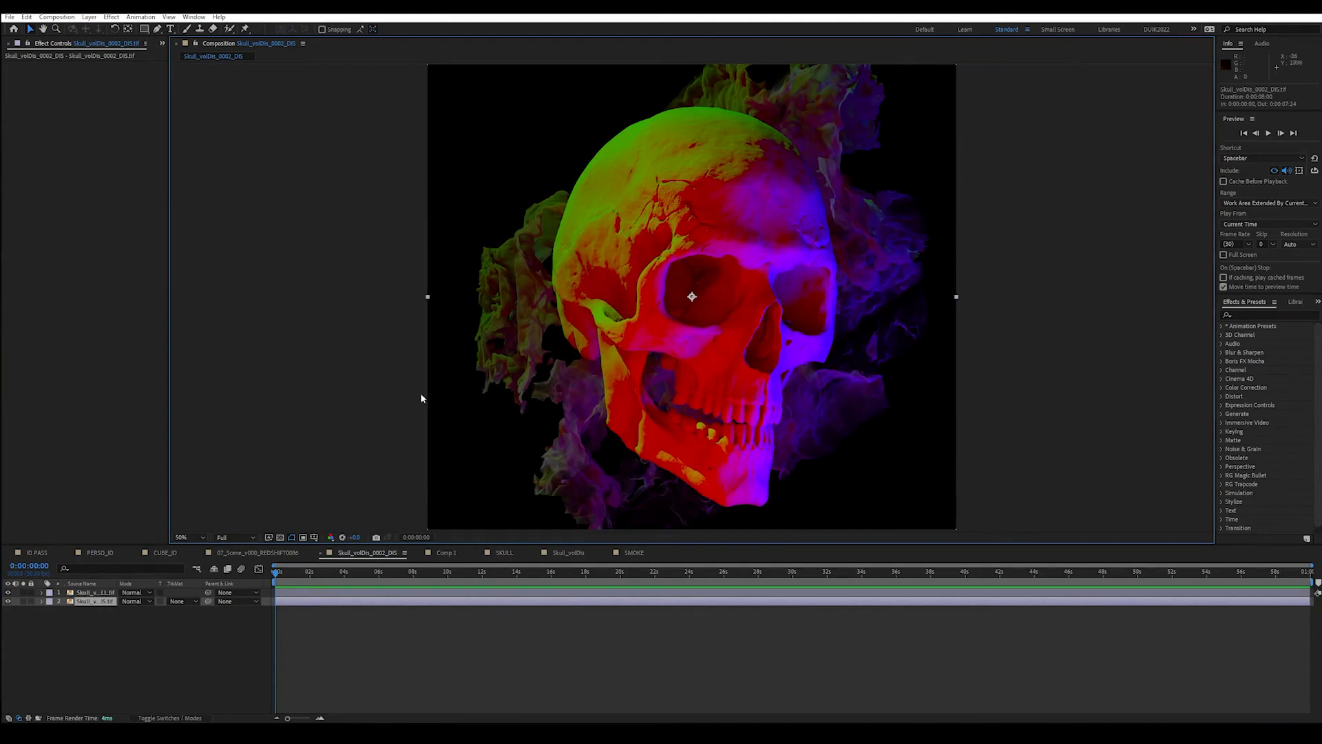
left_click(569, 552)
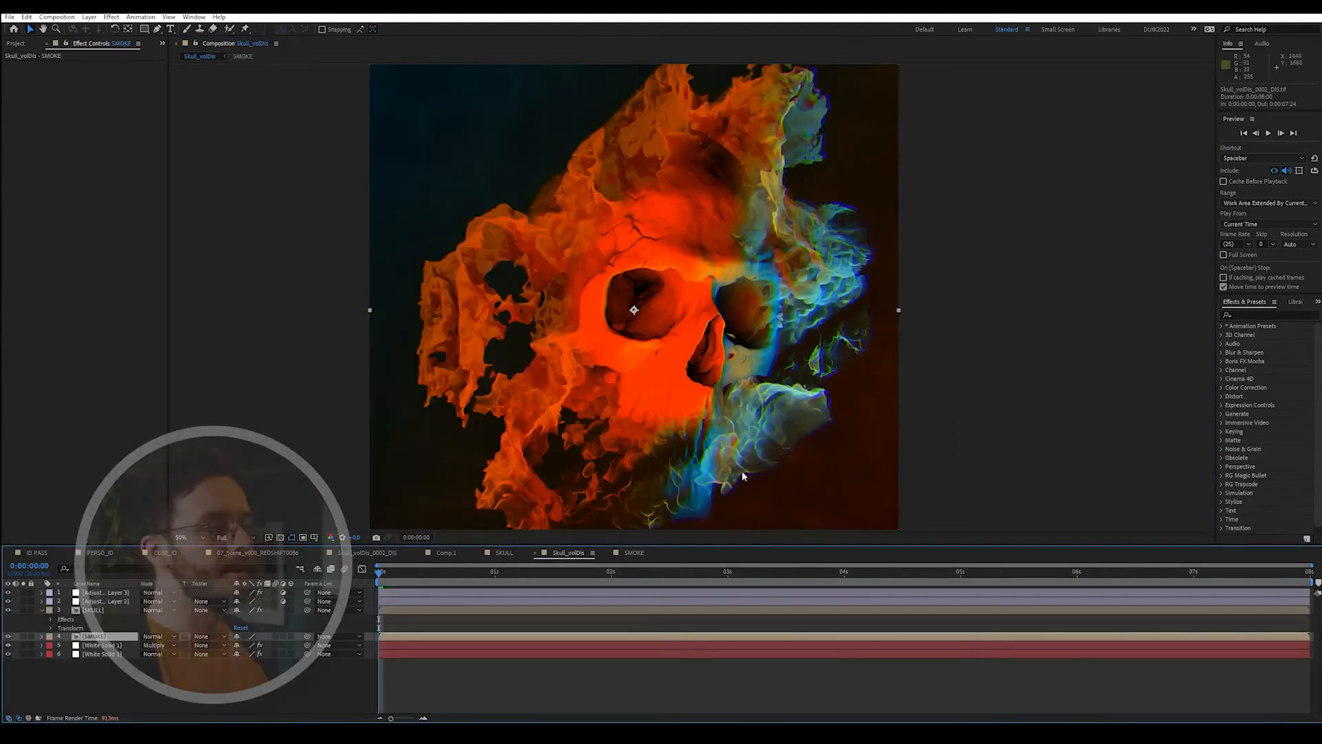